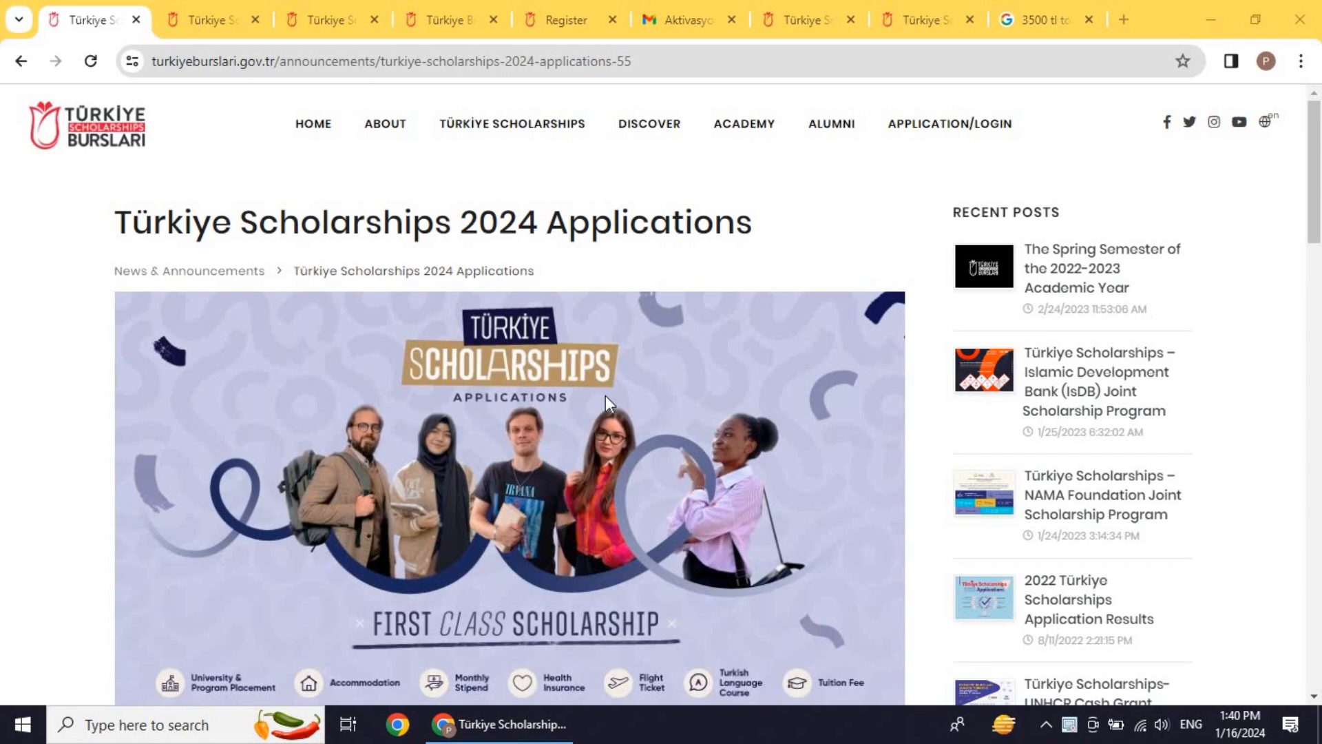
Step: Highlight the 10 January – 20 February application dates on the current page
scroll(743, 285, down, 7)
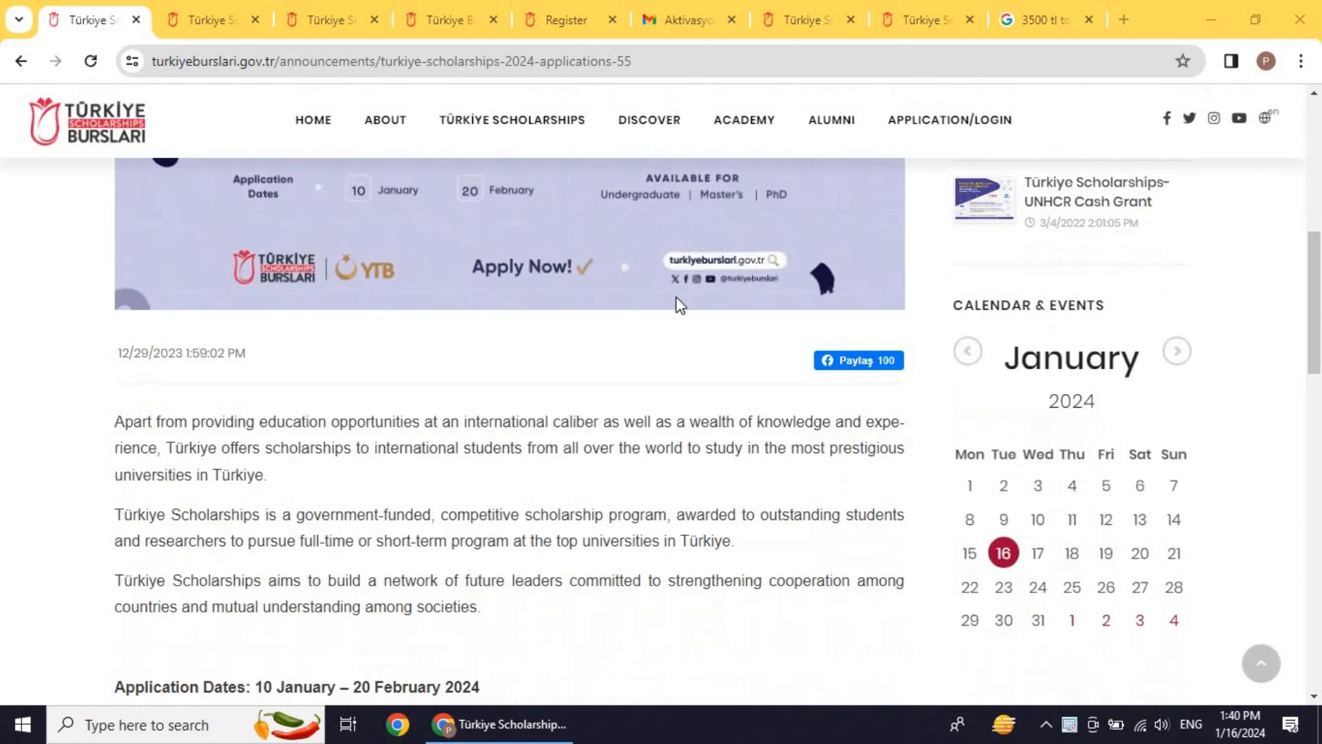
scroll(675, 299, up, 5)
scroll(676, 303, up, 2)
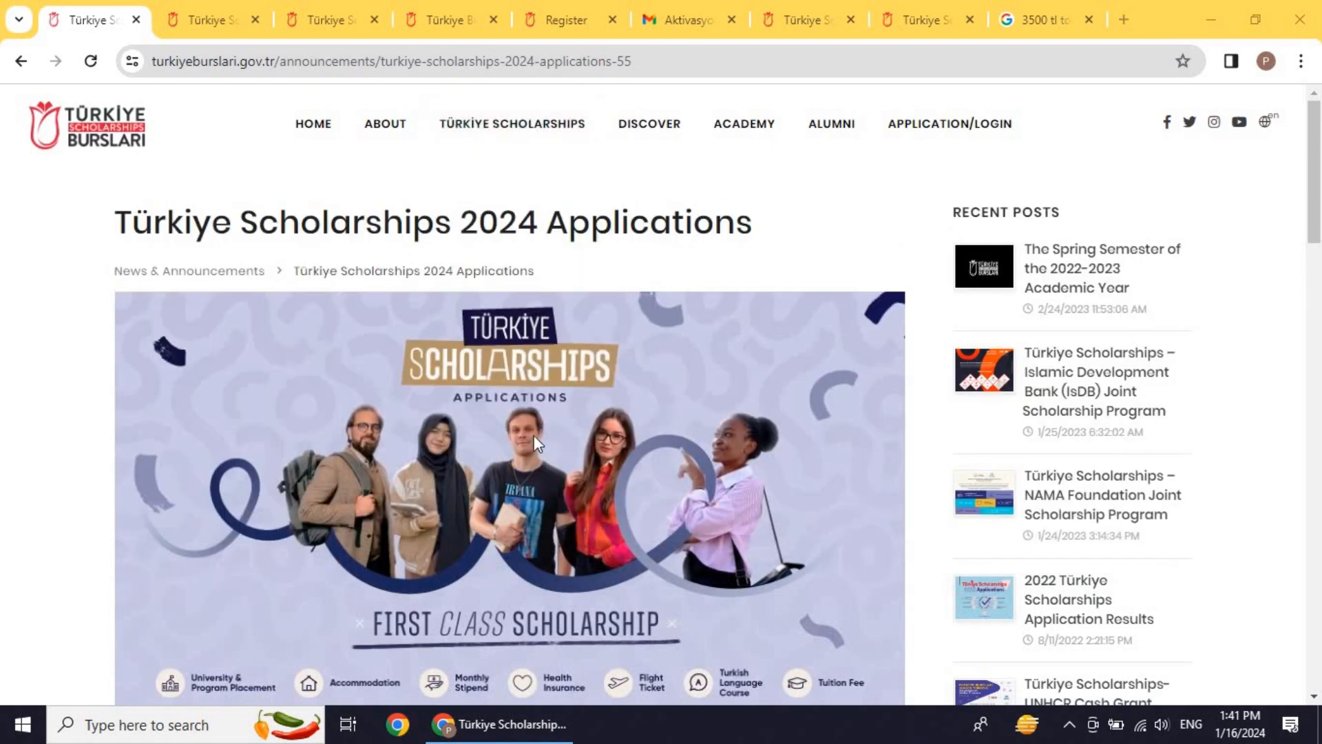
scroll(526, 417, down, 8)
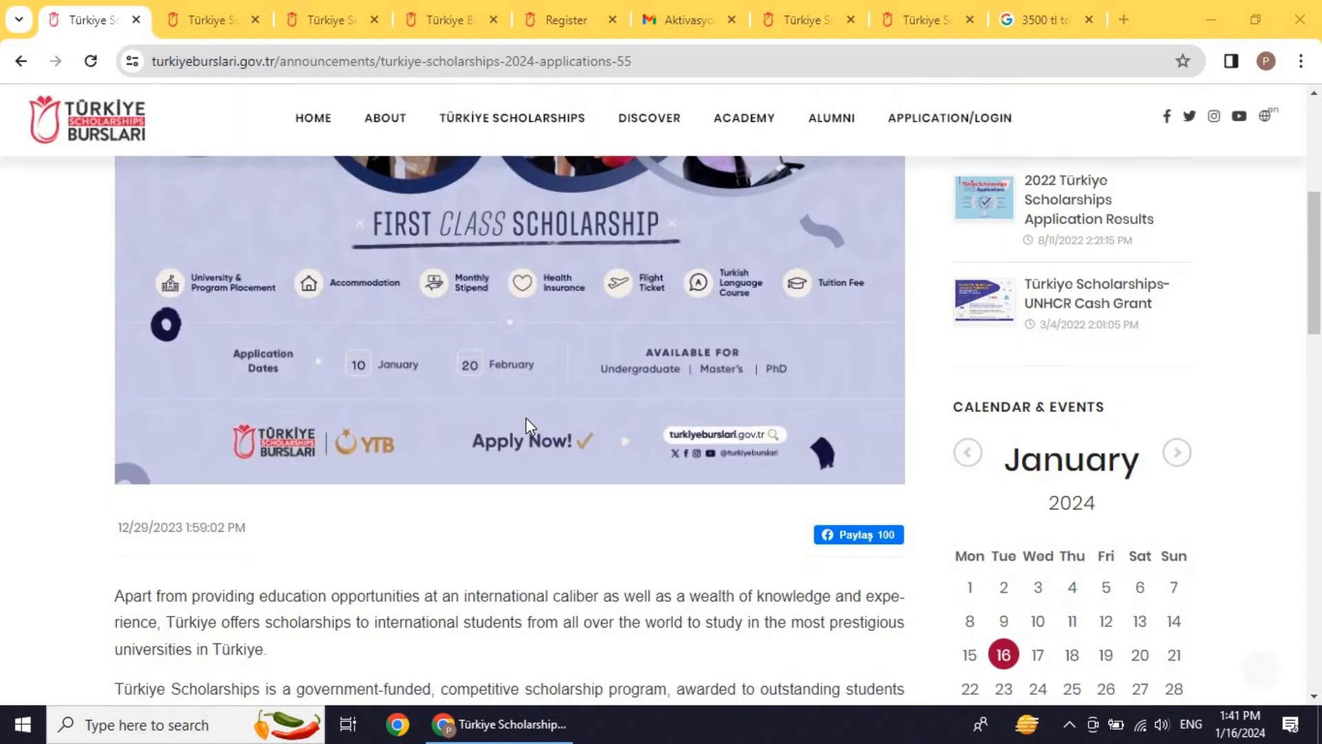
scroll(527, 423, down, 5)
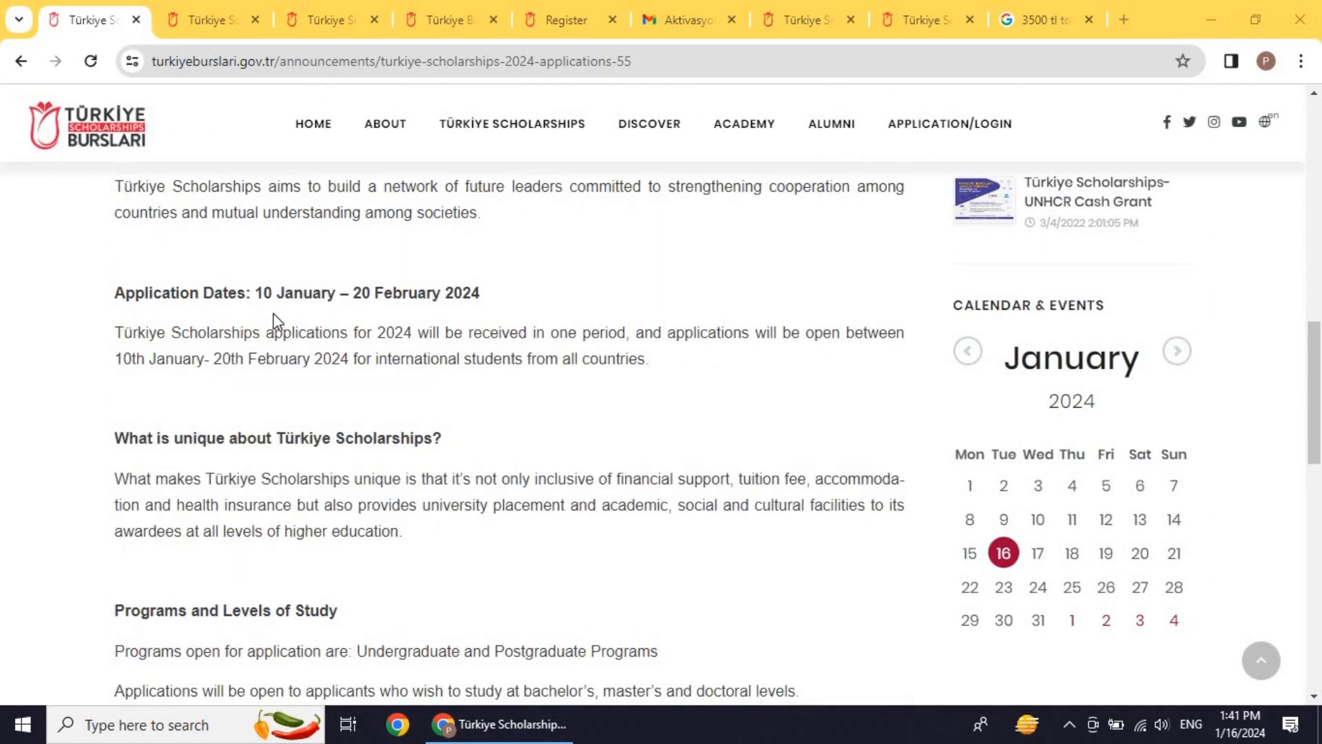
drag(256, 293, 478, 313)
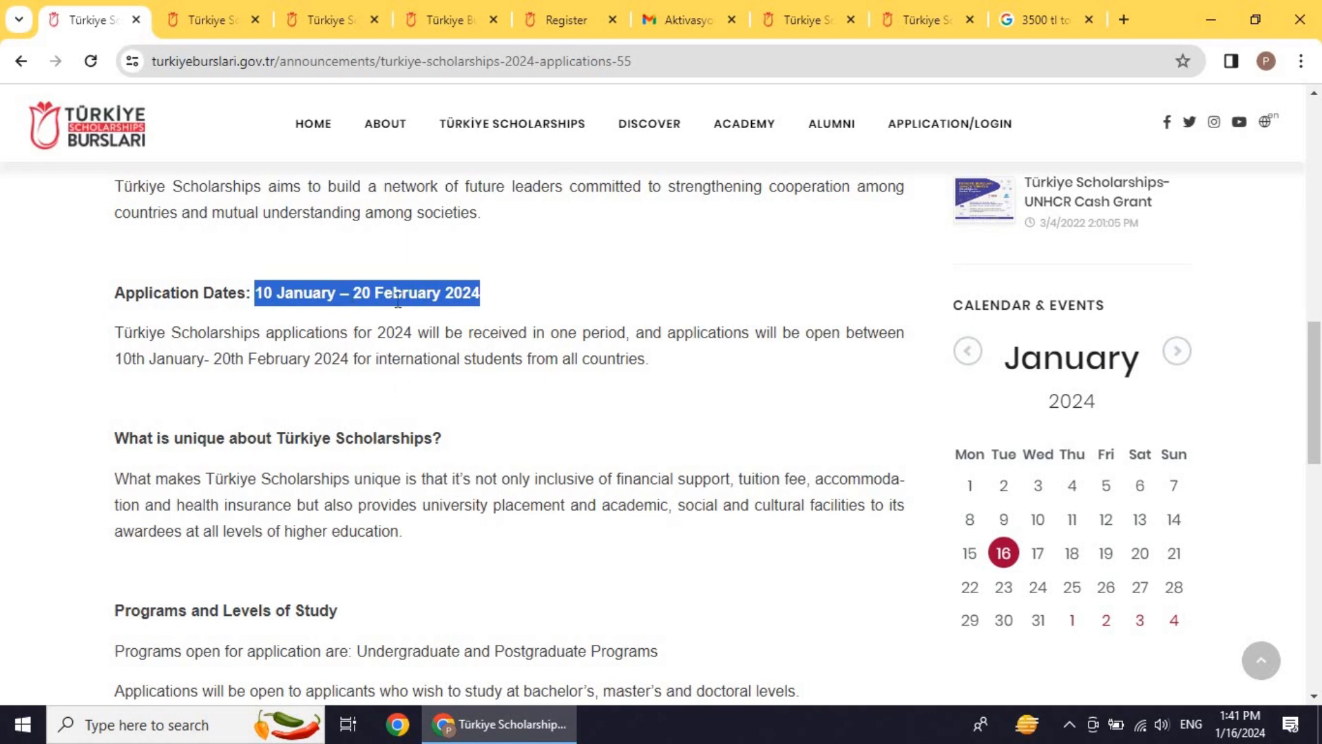
scroll(397, 301, down, 5)
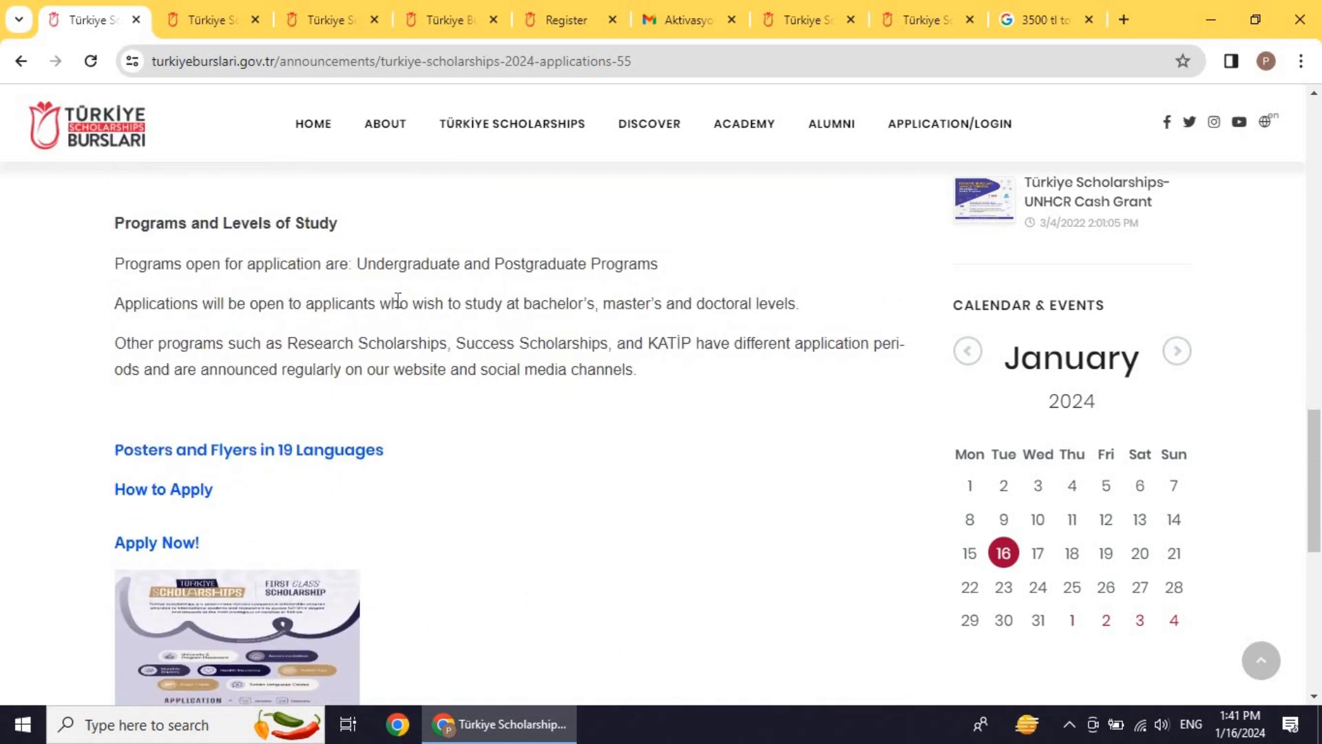
scroll(398, 301, up, 3)
Step: On the Scholarship Programs page, highlight the minimum grades 70%, 75% and 90%
click(207, 19)
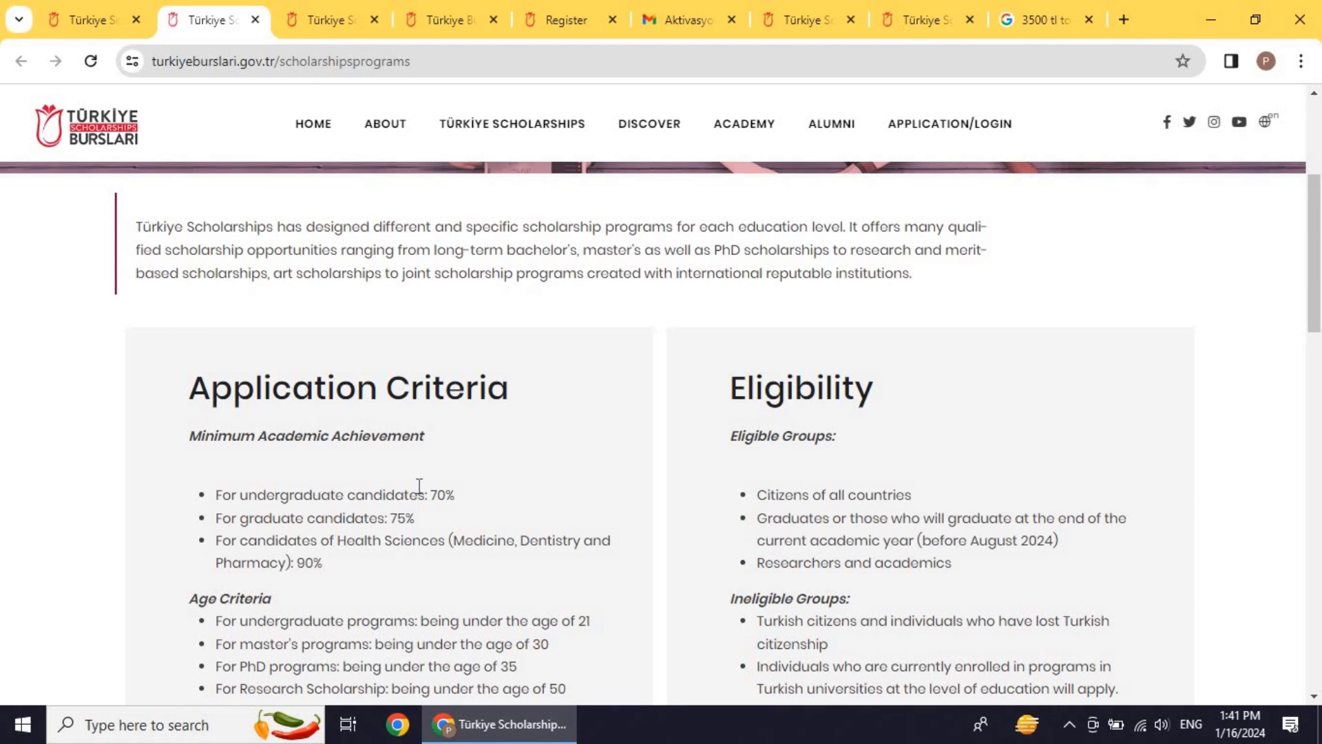
drag(433, 493, 456, 493)
scroll(404, 472, down, 1)
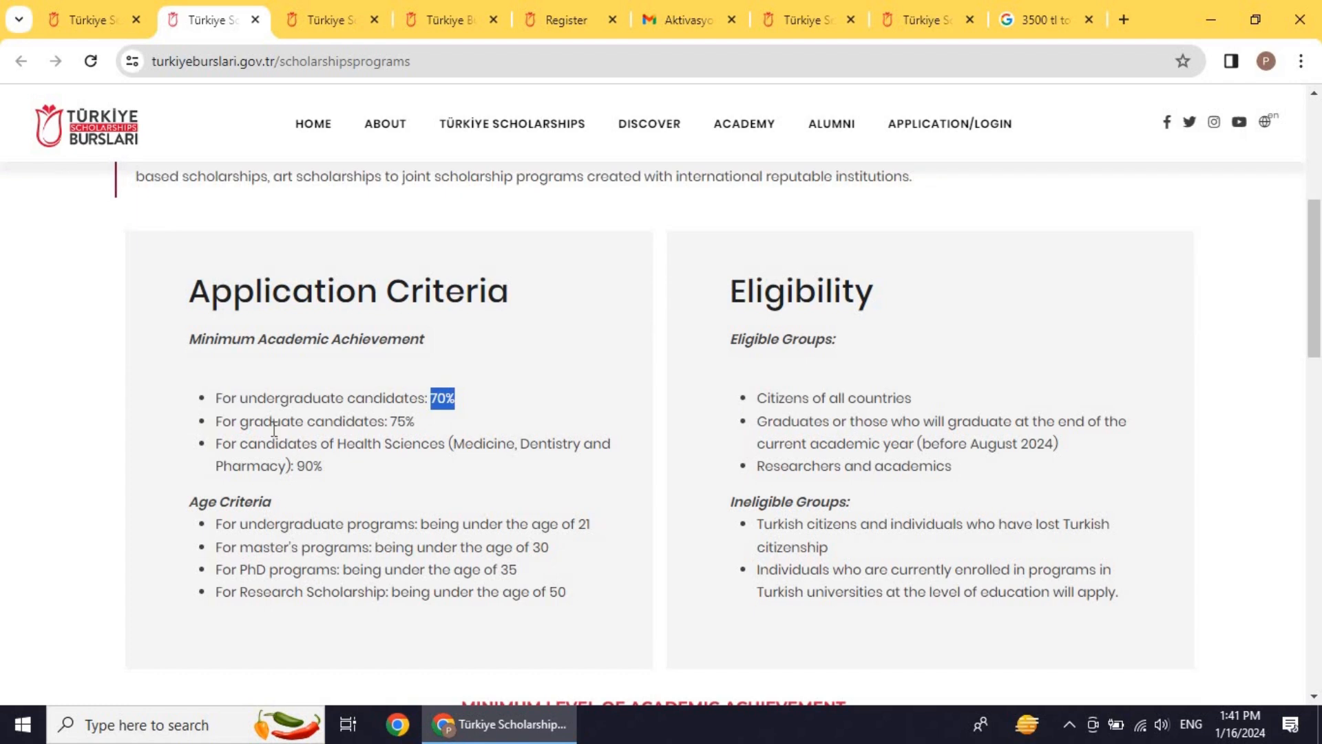
drag(390, 421, 416, 424)
click(301, 448)
drag(296, 467, 327, 470)
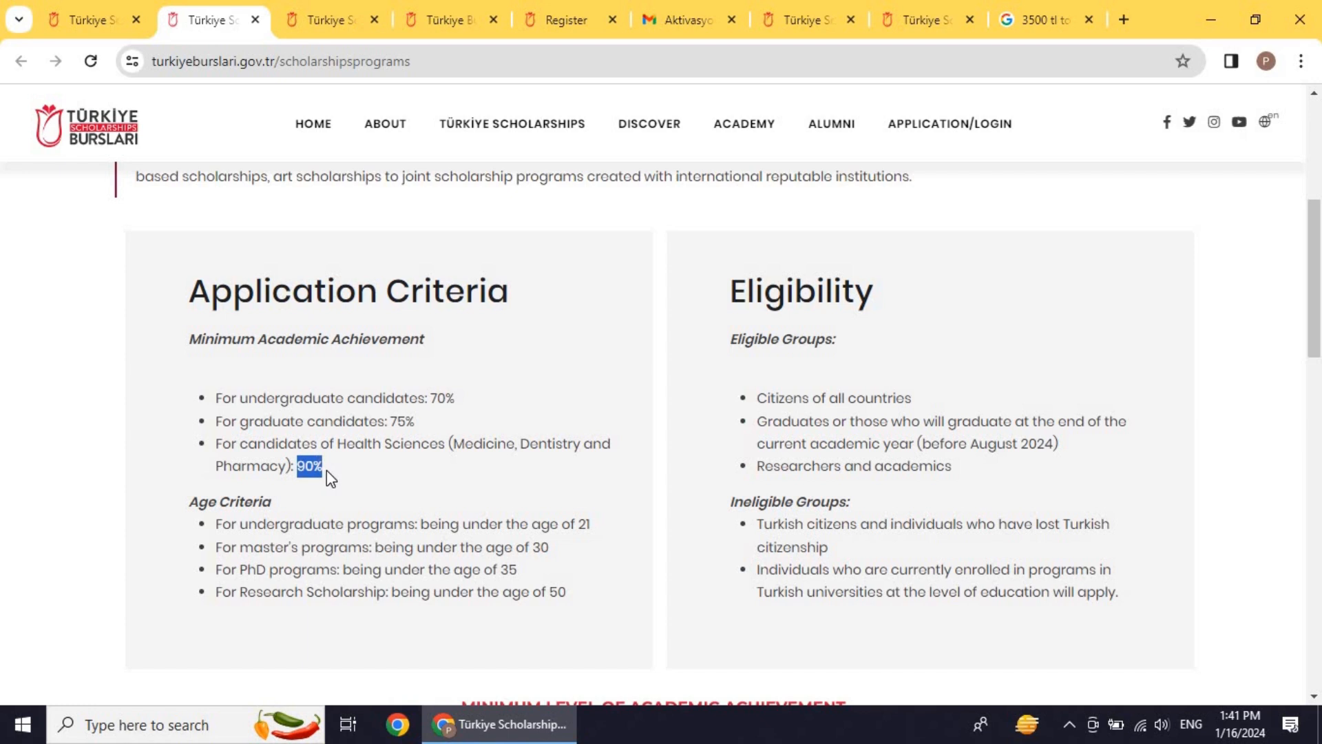
scroll(396, 442, down, 1)
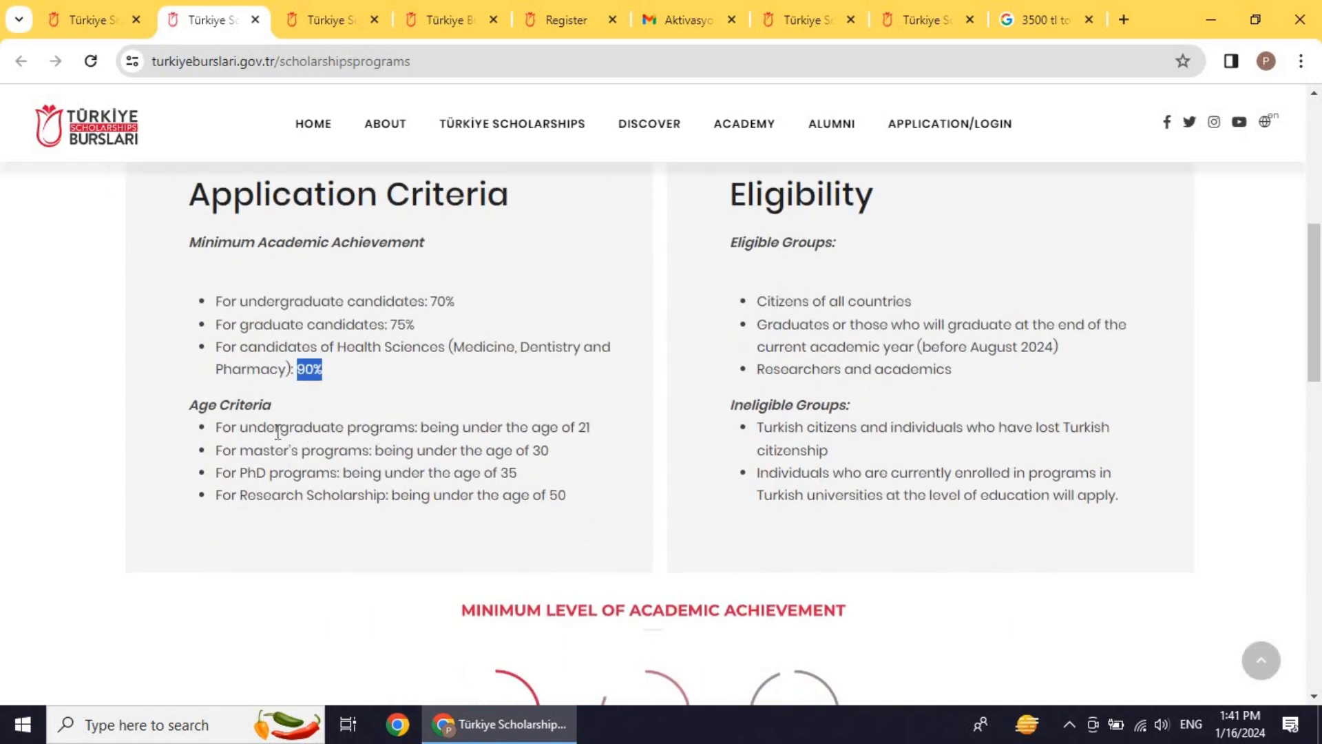
click(269, 425)
Step: Highlight the age limits of 35 for PhD and 50 for Research Scholarship
drag(498, 475, 522, 477)
click(391, 492)
drag(551, 495, 569, 502)
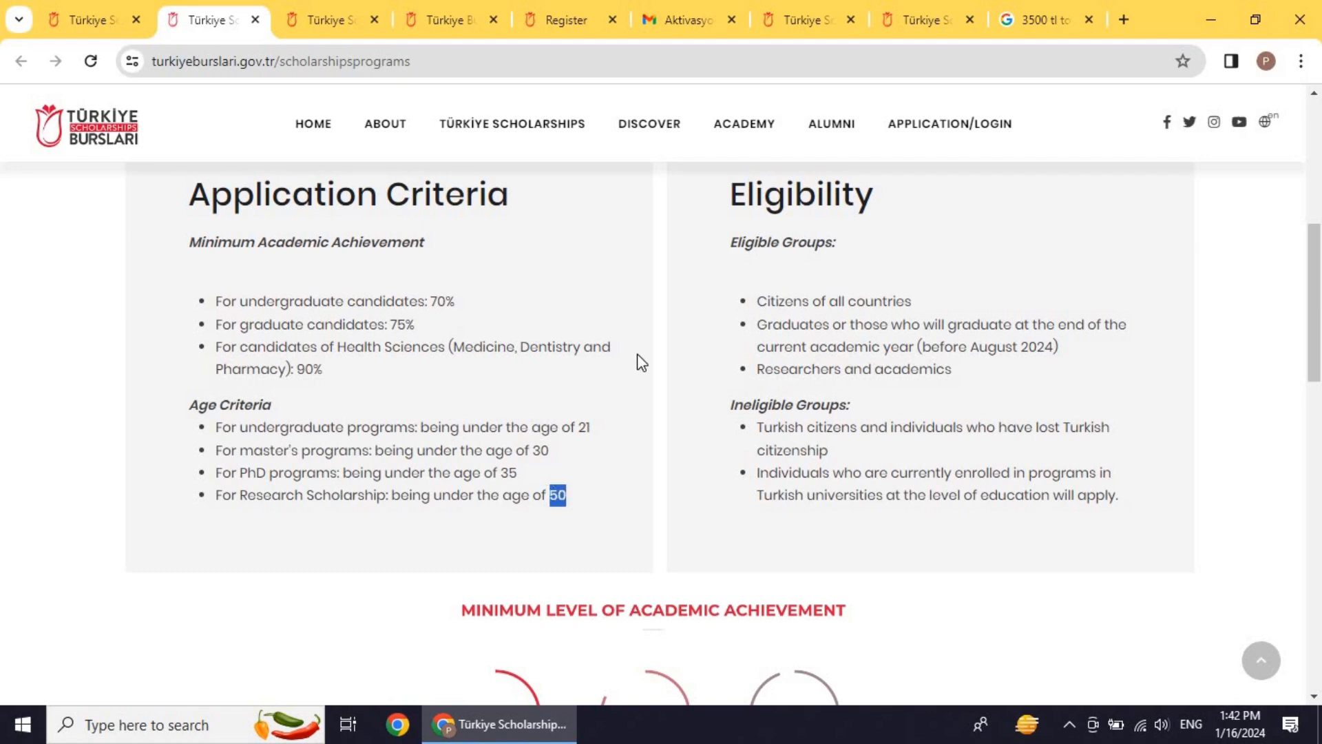
scroll(688, 363, up, 1)
scroll(874, 251, down, 1)
Step: Scroll the programs page, then view Full-Time Scholarships with 3.500, 5.000 and 6.500 TL stipends
scroll(816, 333, down, 3)
scroll(817, 332, down, 2)
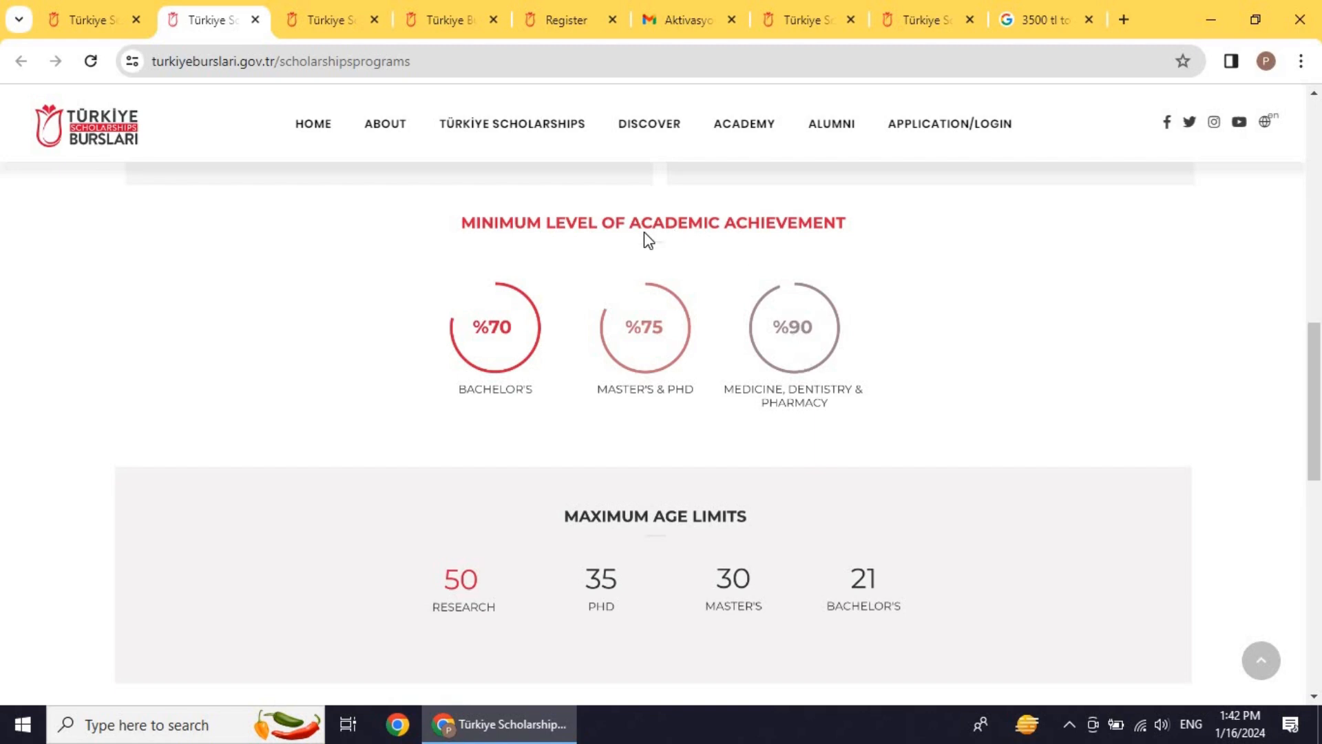
scroll(602, 354, down, 3)
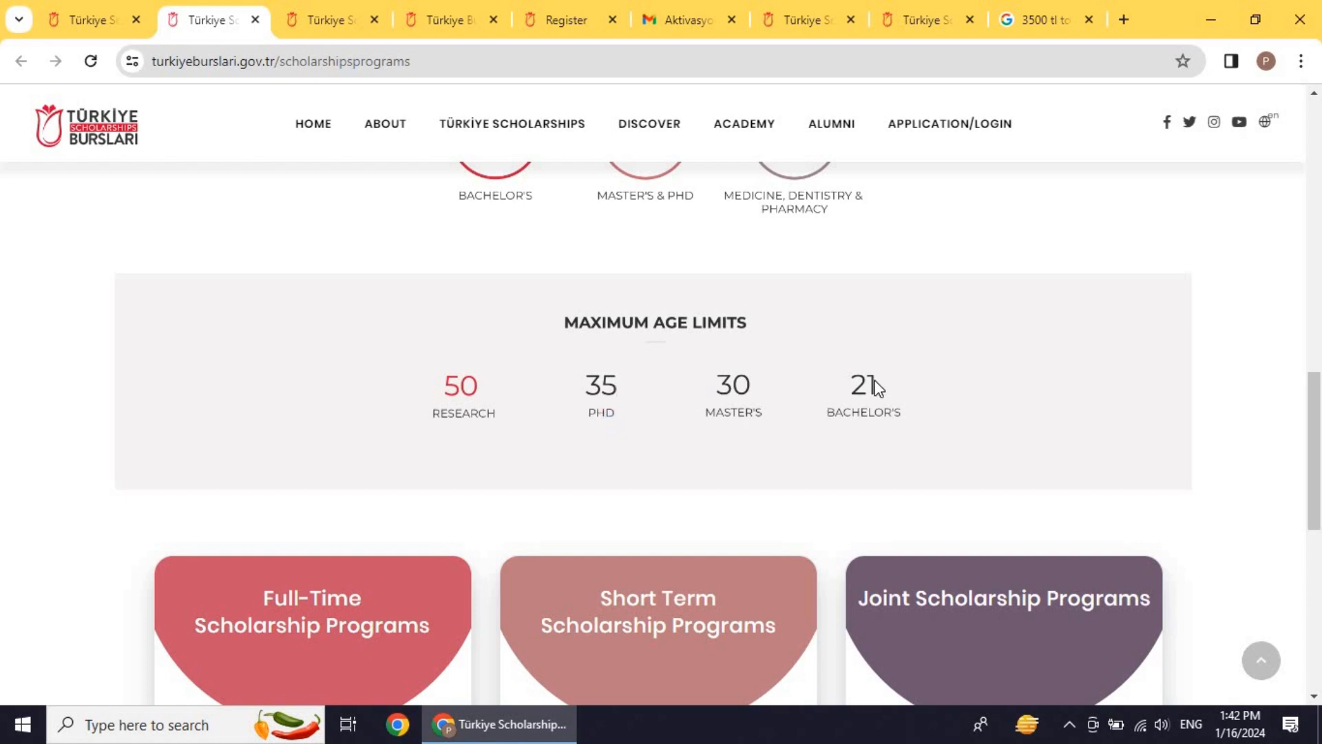
scroll(858, 419, down, 7)
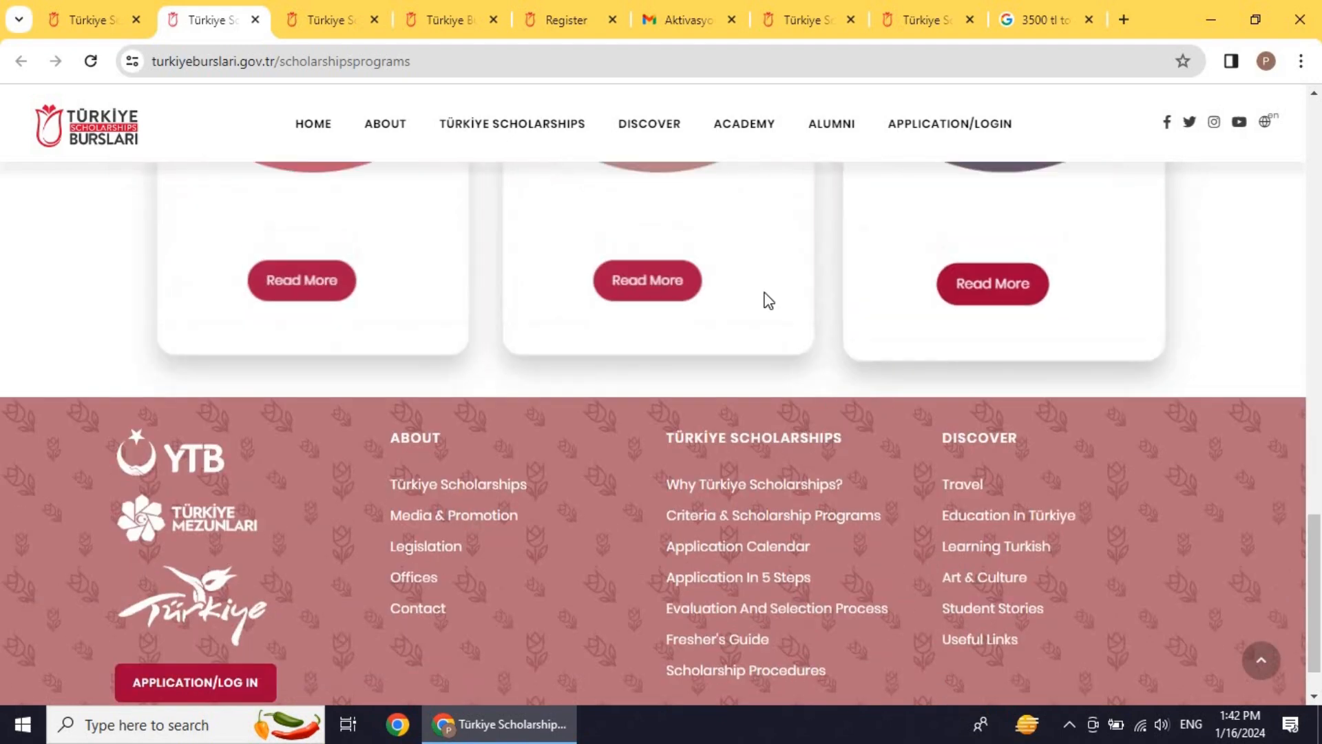
scroll(797, 345, up, 7)
click(348, 15)
scroll(358, 247, up, 5)
scroll(408, 332, up, 4)
scroll(408, 332, down, 5)
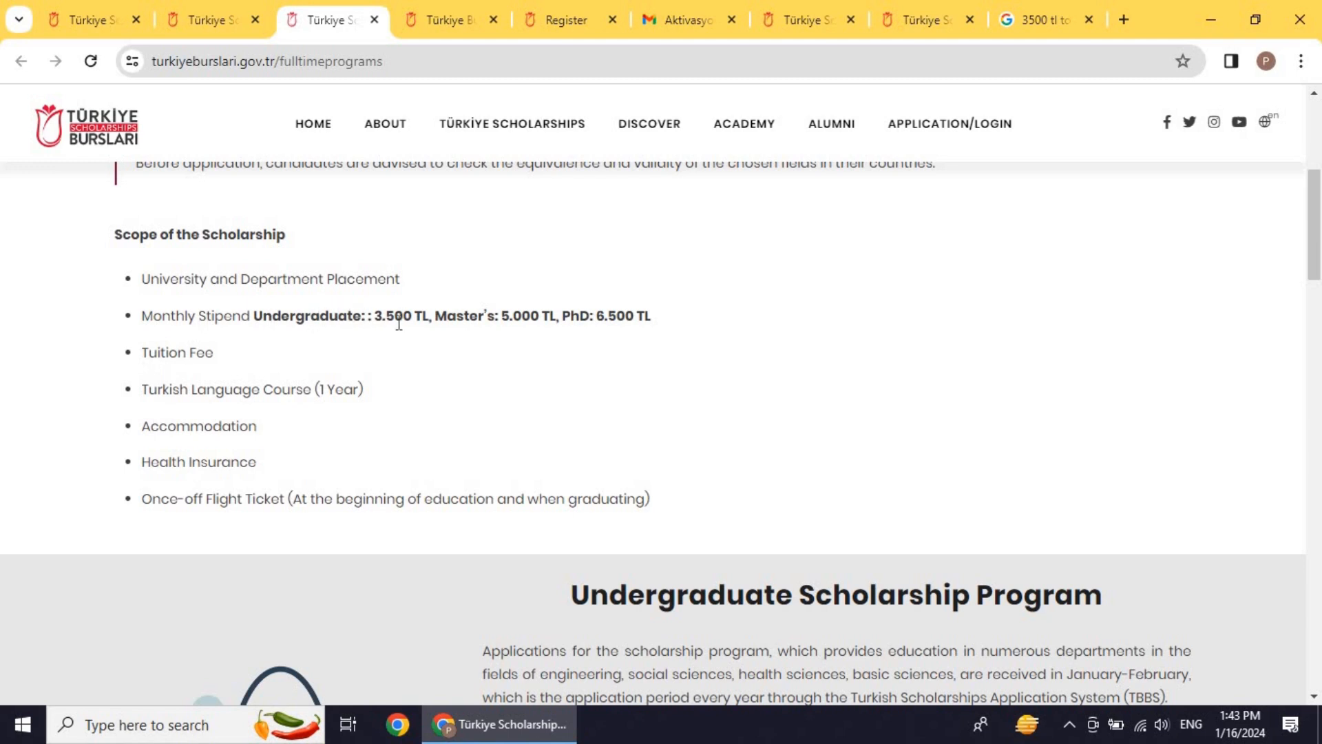
click(1047, 19)
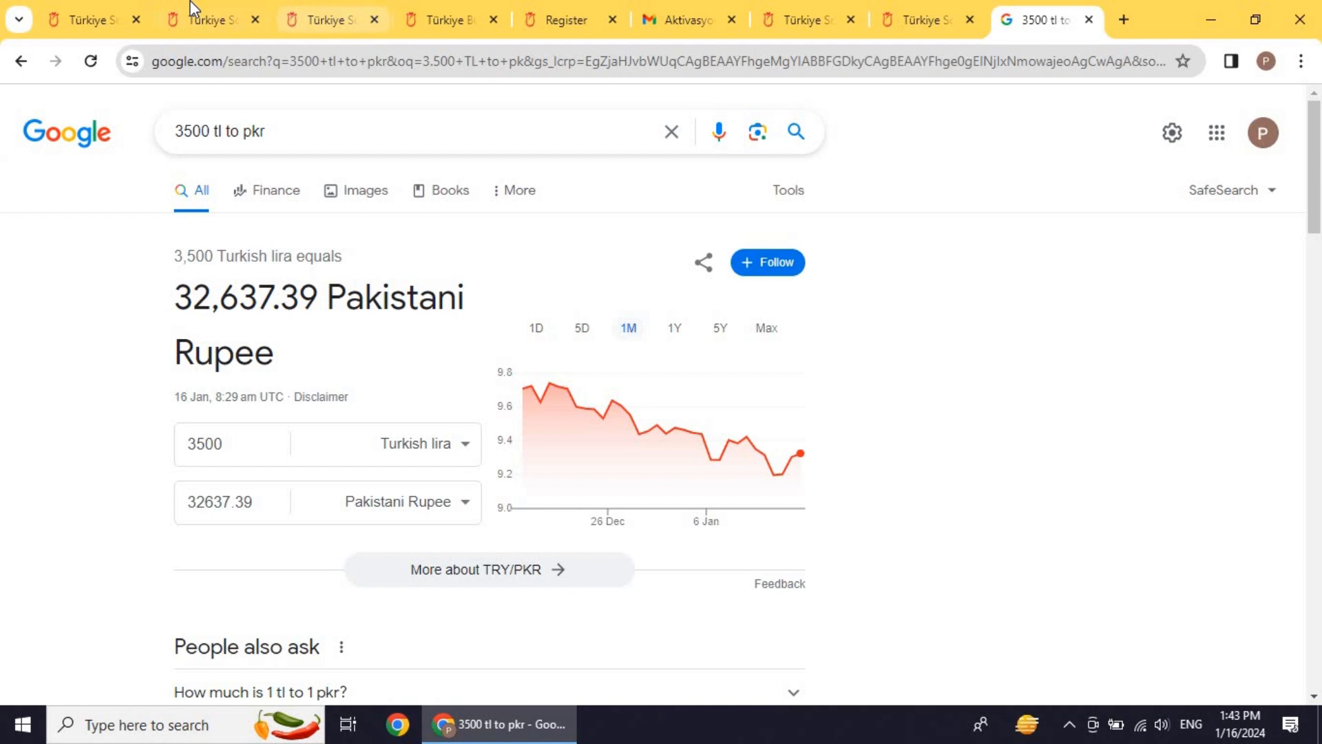
click(199, 17)
click(324, 16)
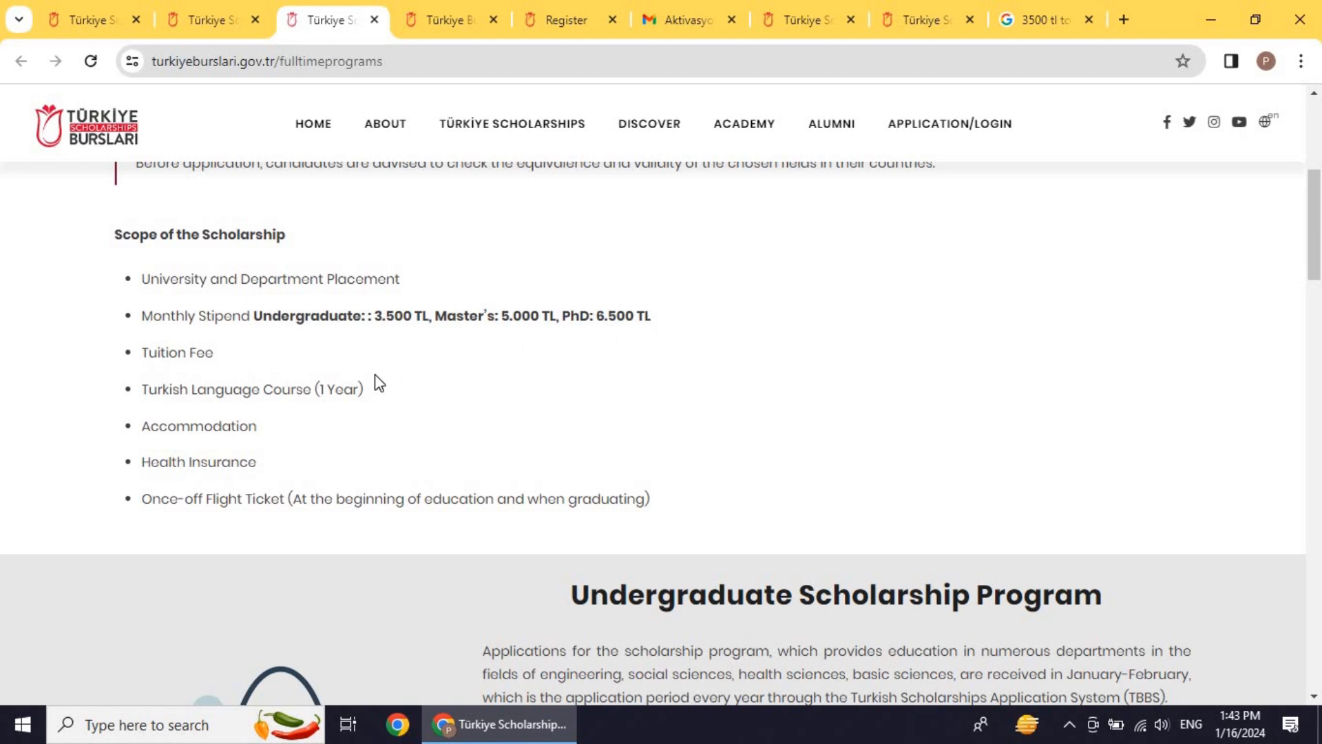
drag(214, 353, 315, 390)
click(190, 388)
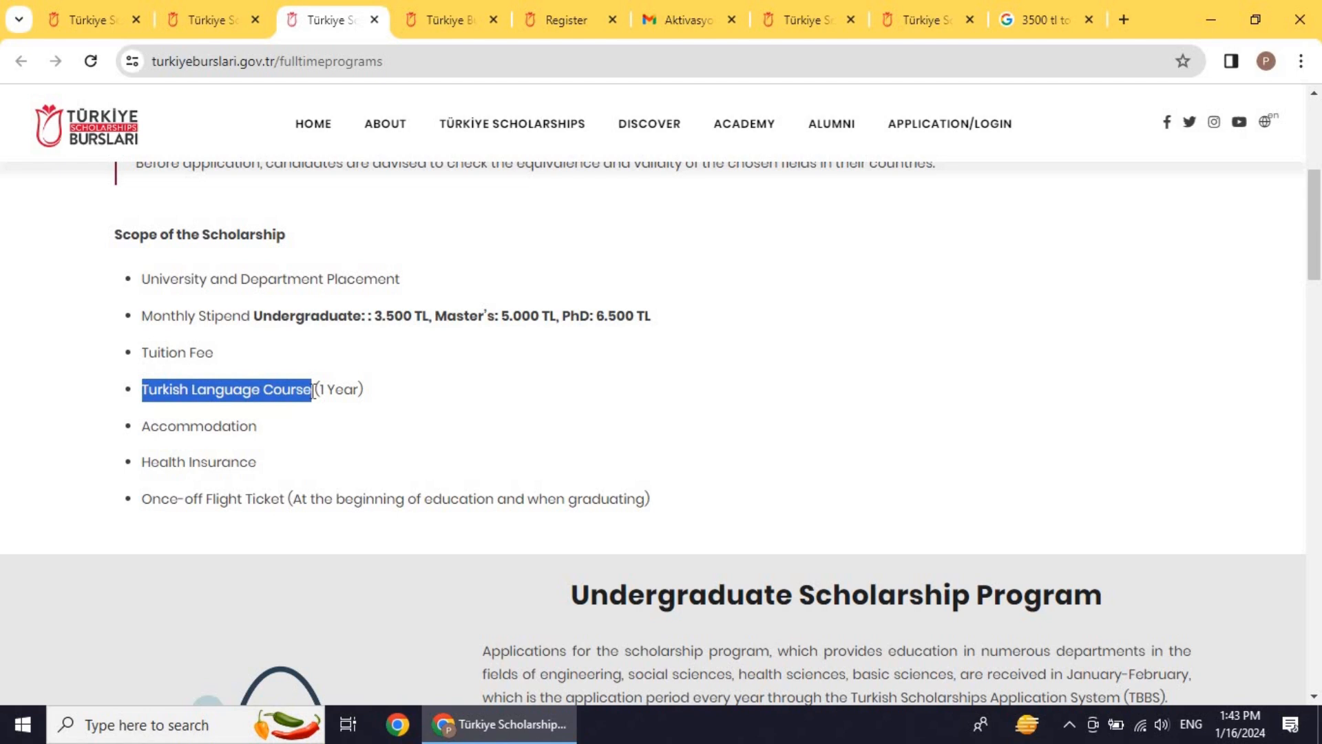
click(257, 390)
double_click(220, 422)
triple_click(198, 462)
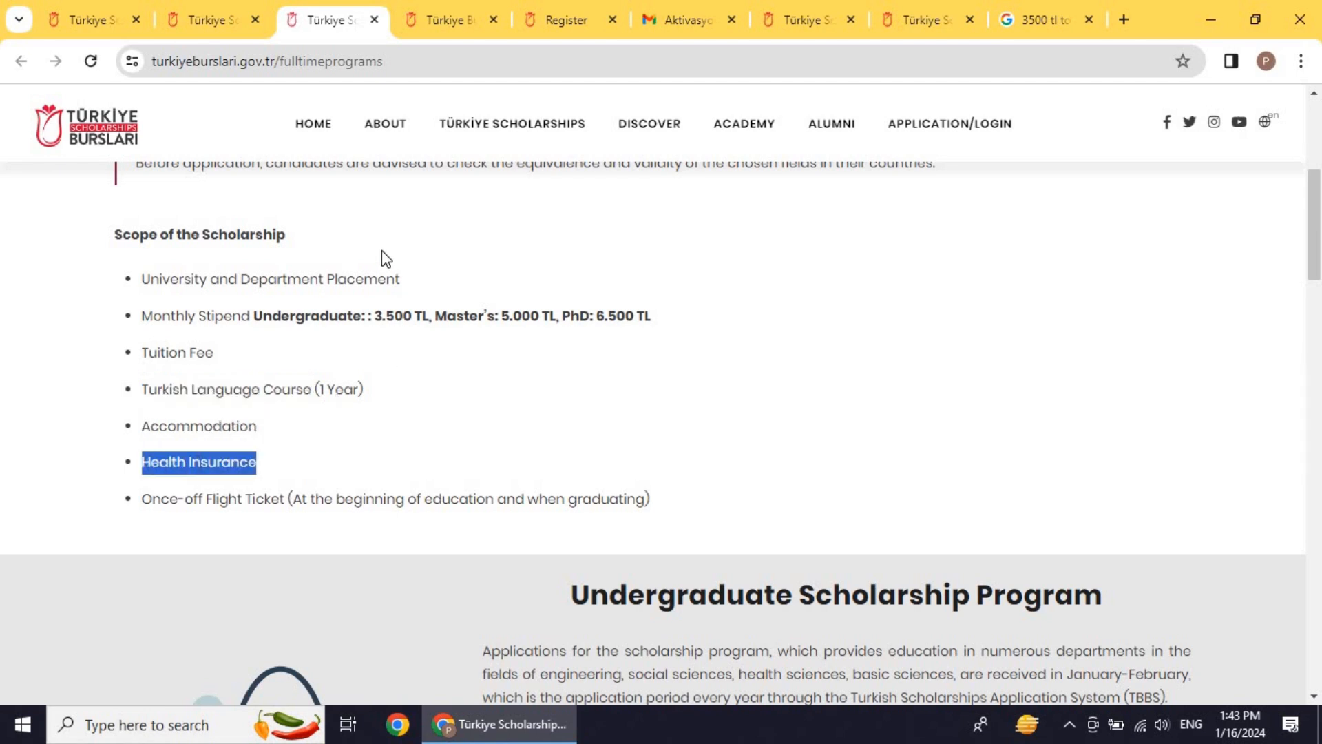
click(184, 508)
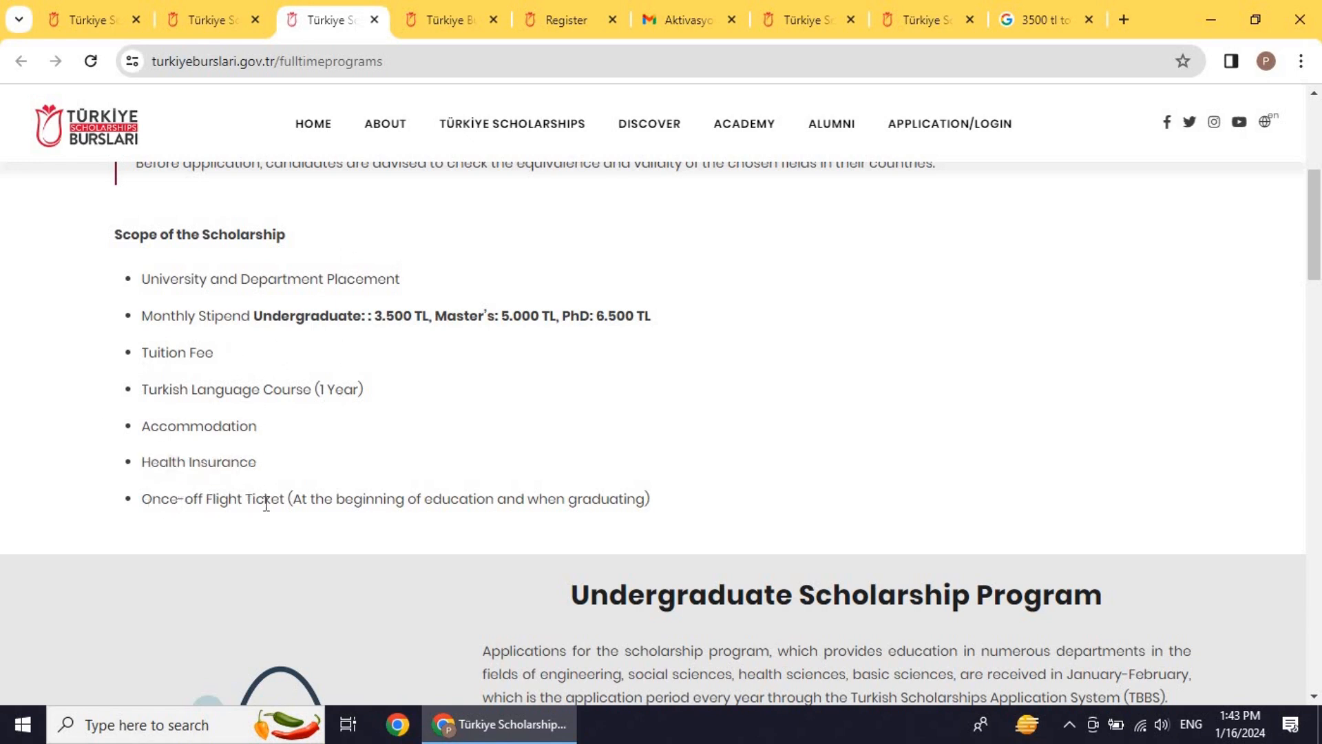
drag(327, 504, 454, 500)
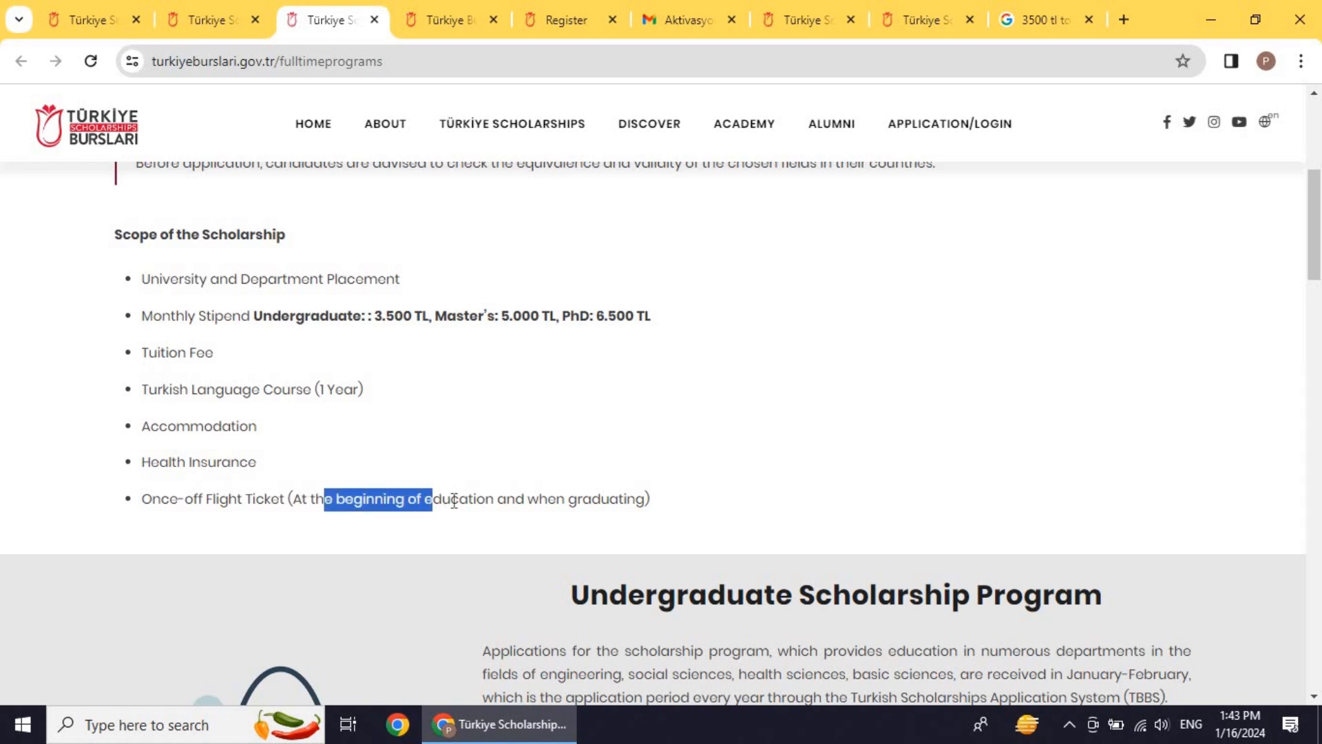
click(514, 500)
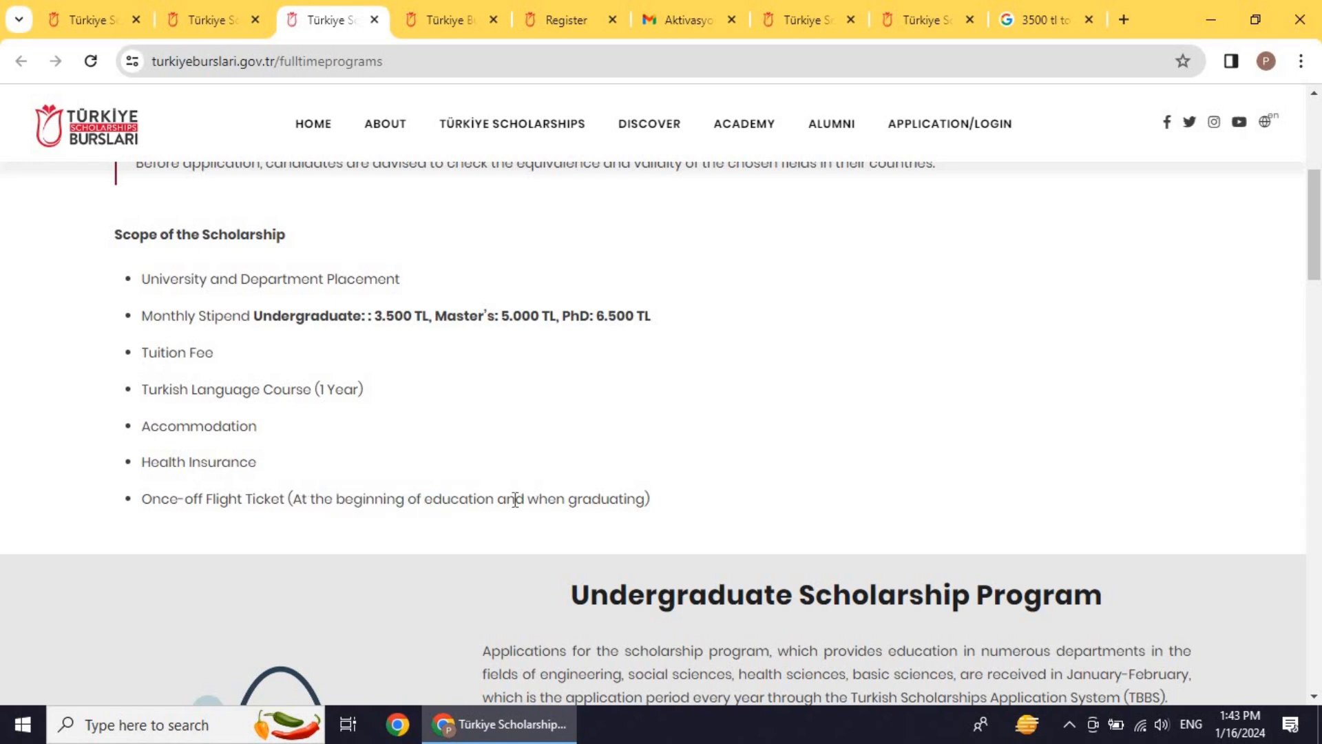
scroll(513, 493, up, 3)
scroll(514, 502, down, 2)
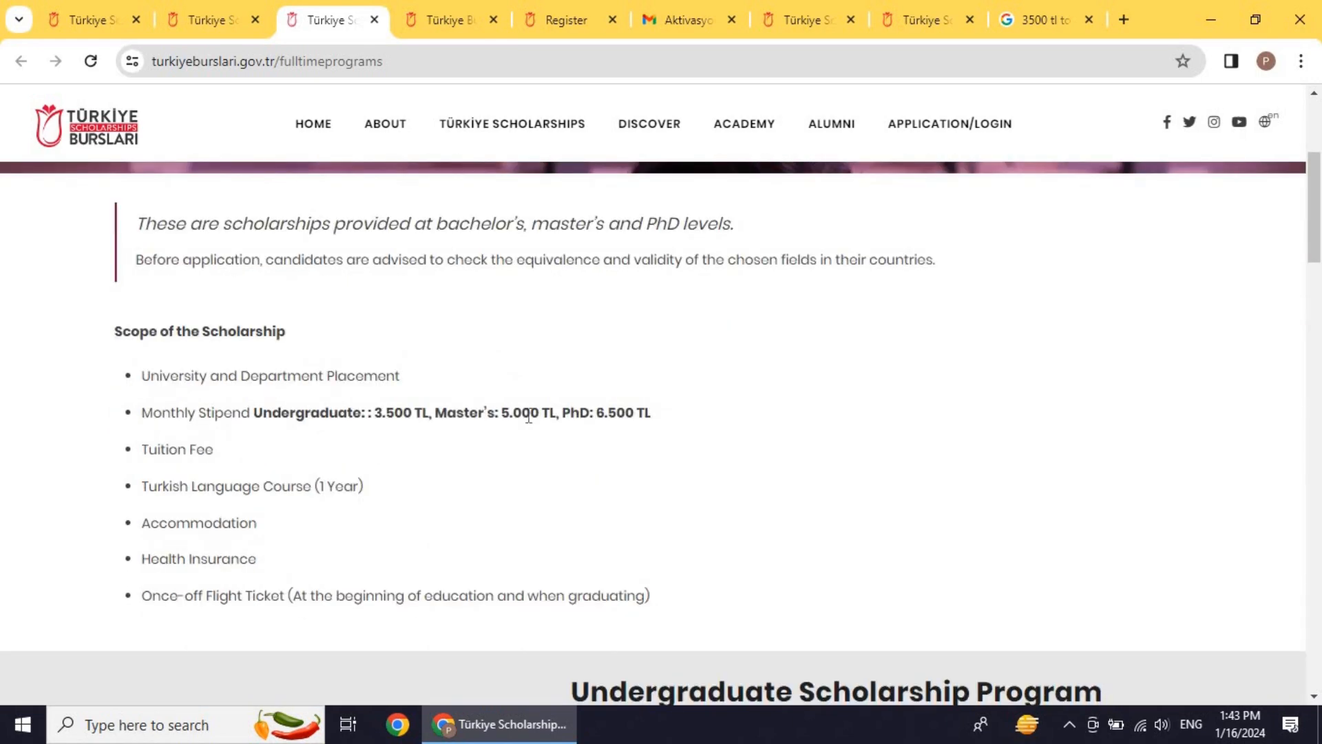
scroll(528, 417, up, 4)
scroll(528, 421, down, 5)
scroll(530, 420, down, 5)
scroll(533, 416, up, 10)
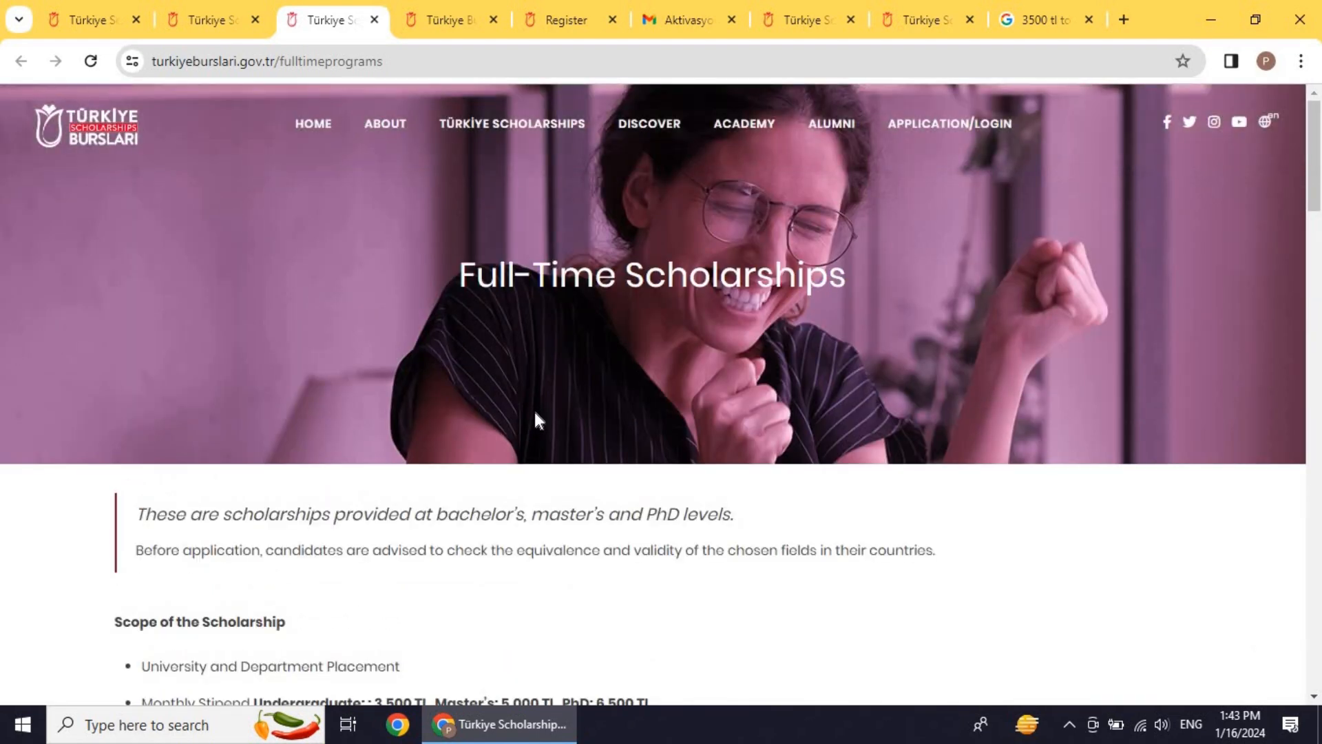
scroll(535, 409, down, 4)
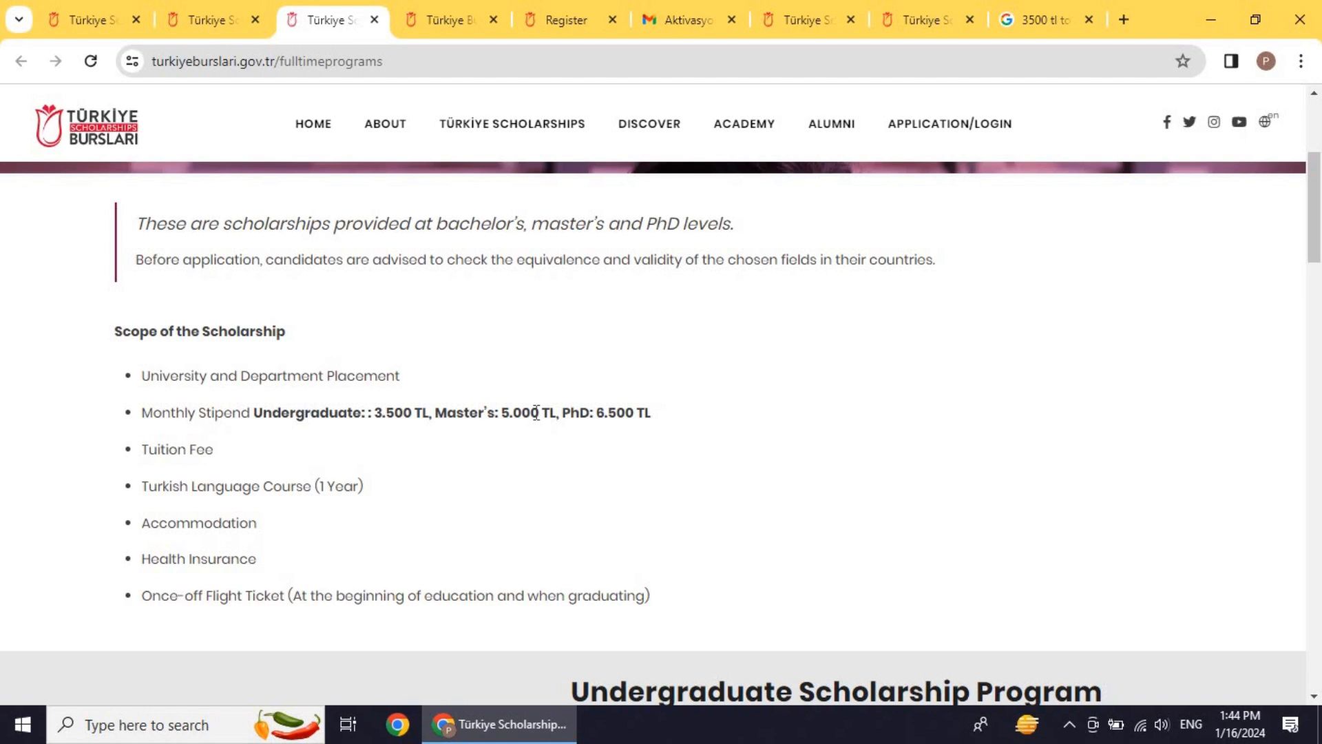
click(434, 15)
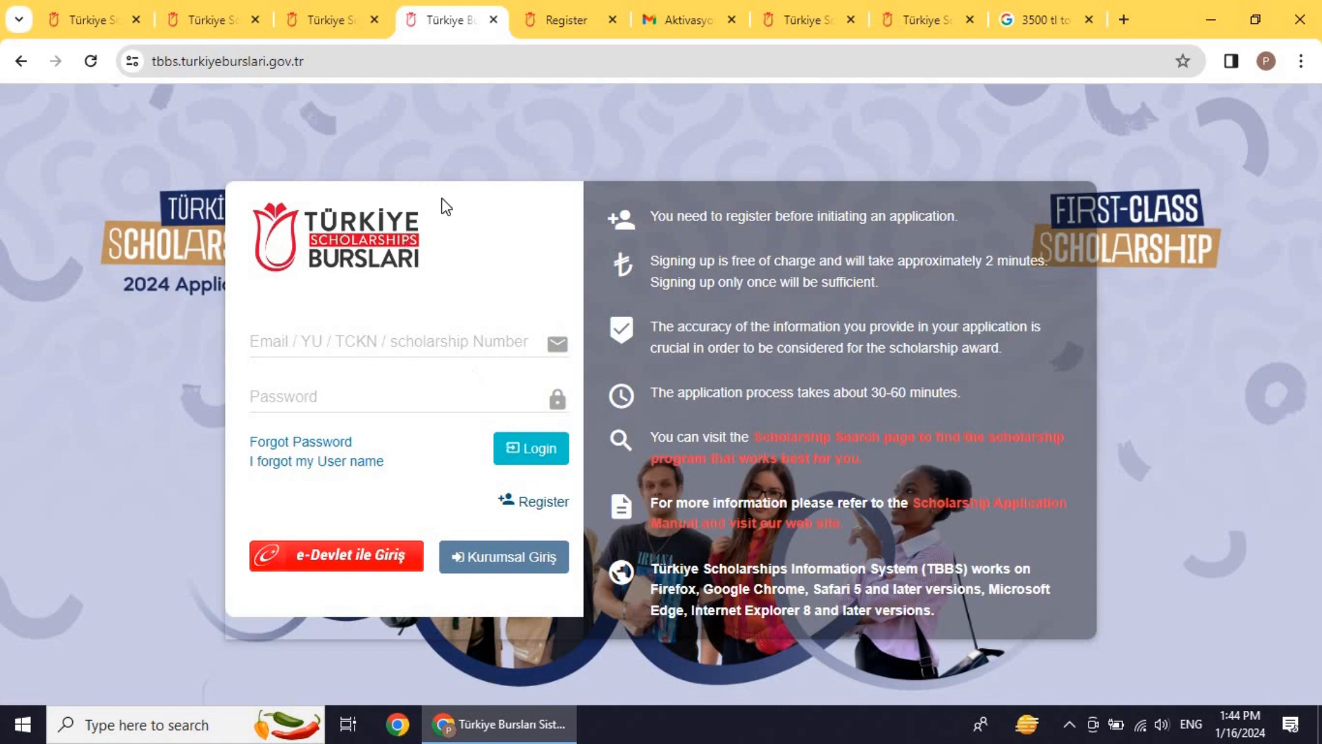
click(552, 7)
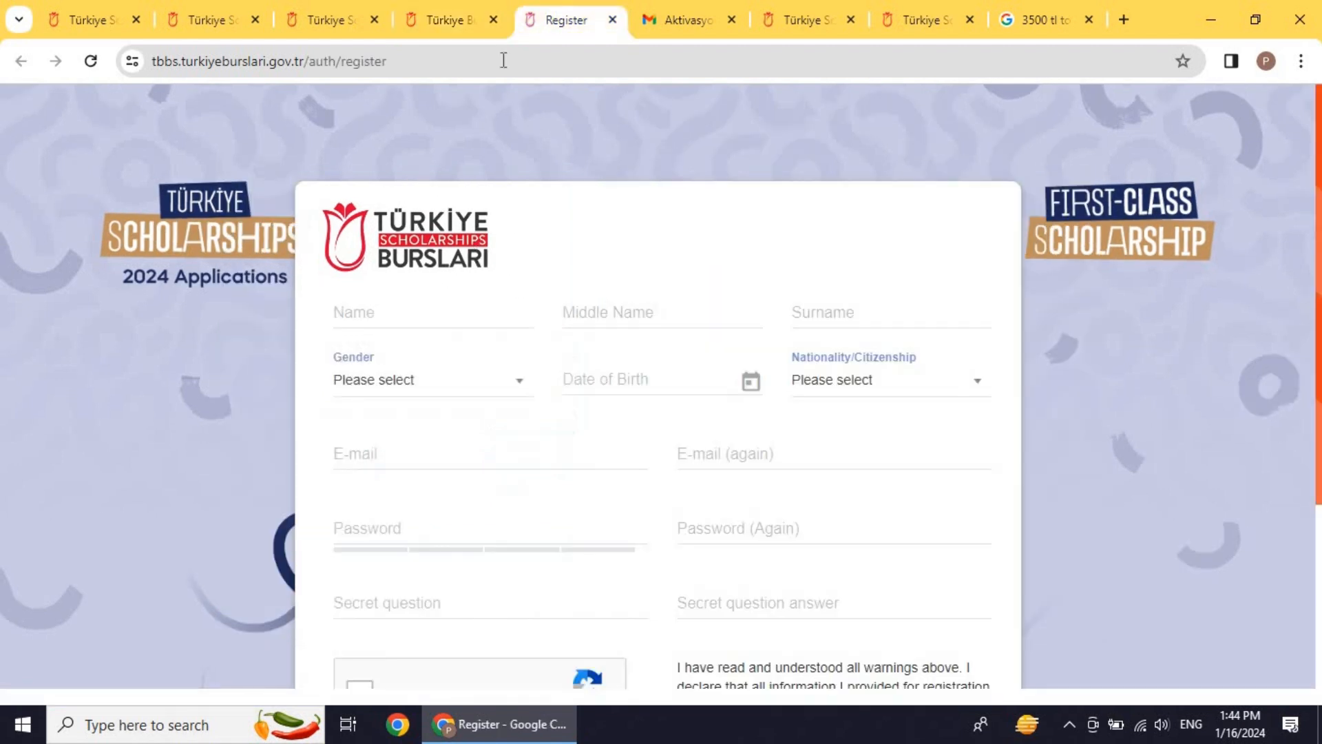
mouse_move(481, 312)
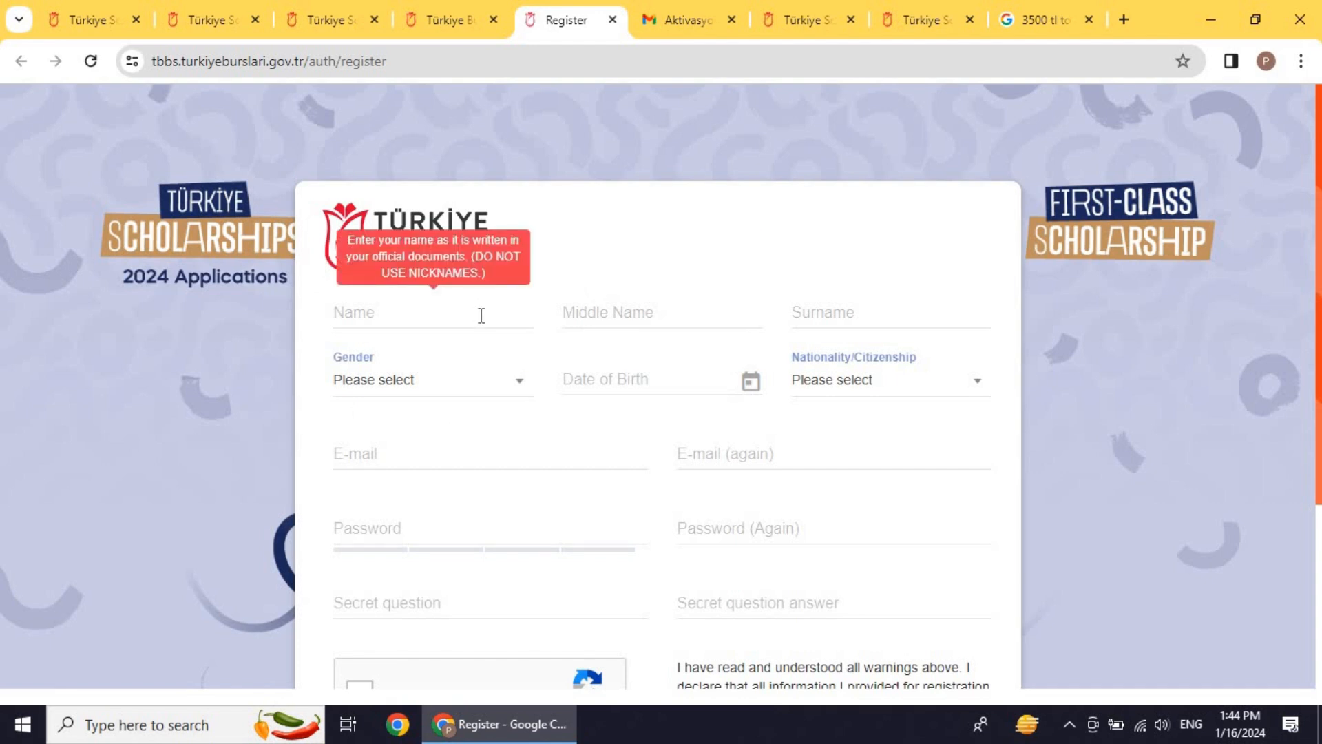
scroll(482, 314, down, 3)
scroll(484, 316, up, 3)
mouse_move(615, 312)
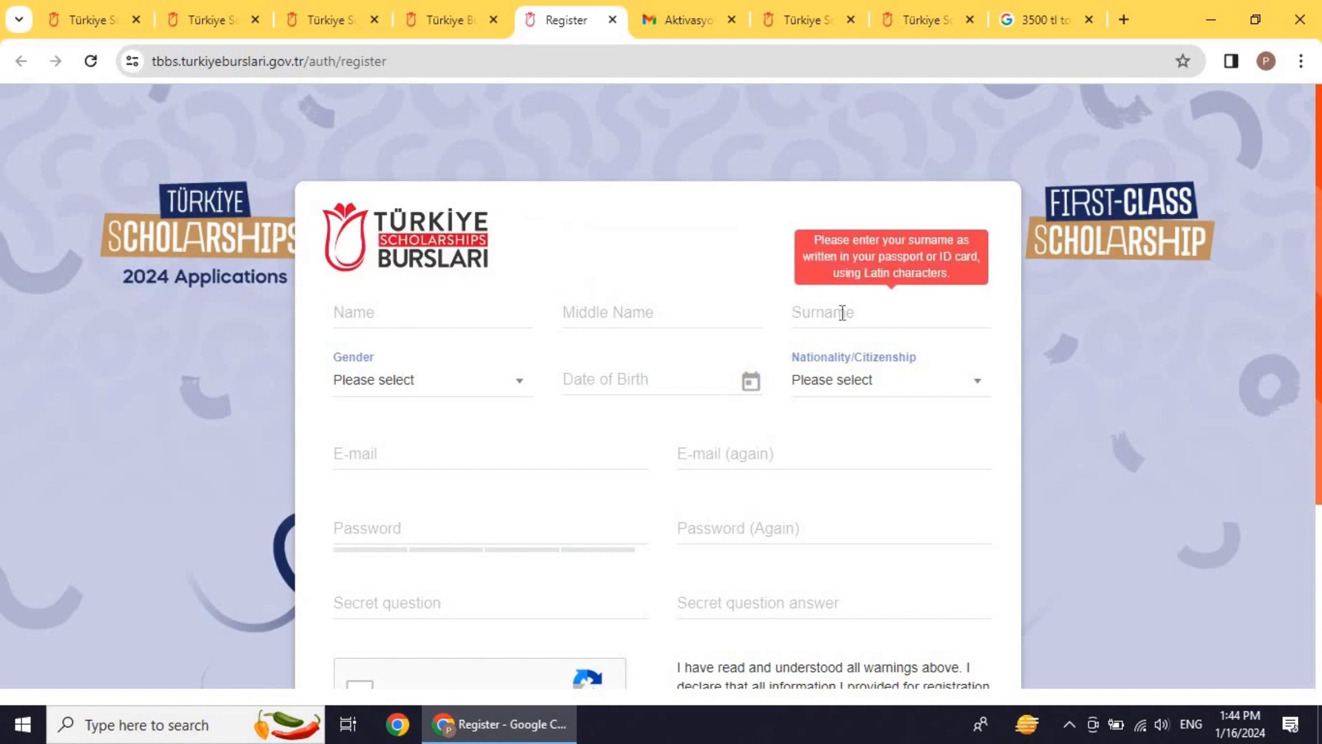
click(492, 392)
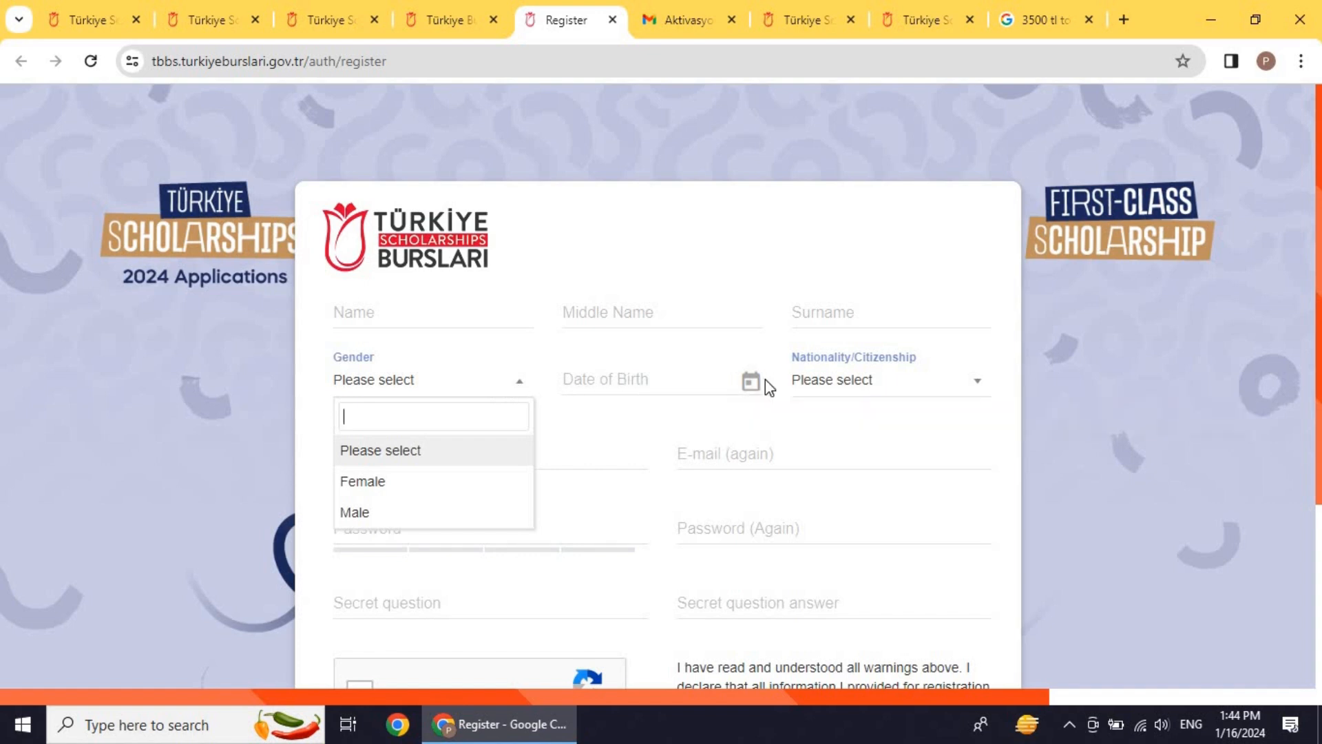
click(887, 387)
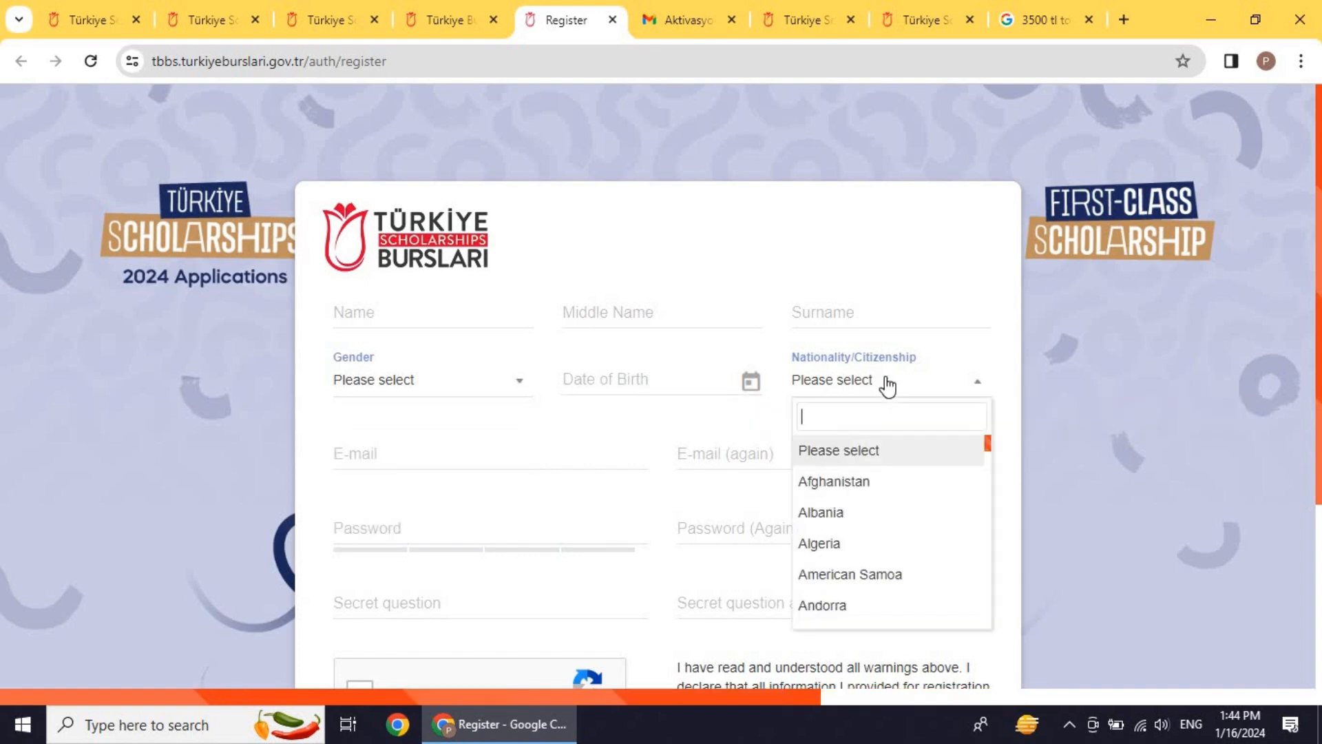
click(1021, 377)
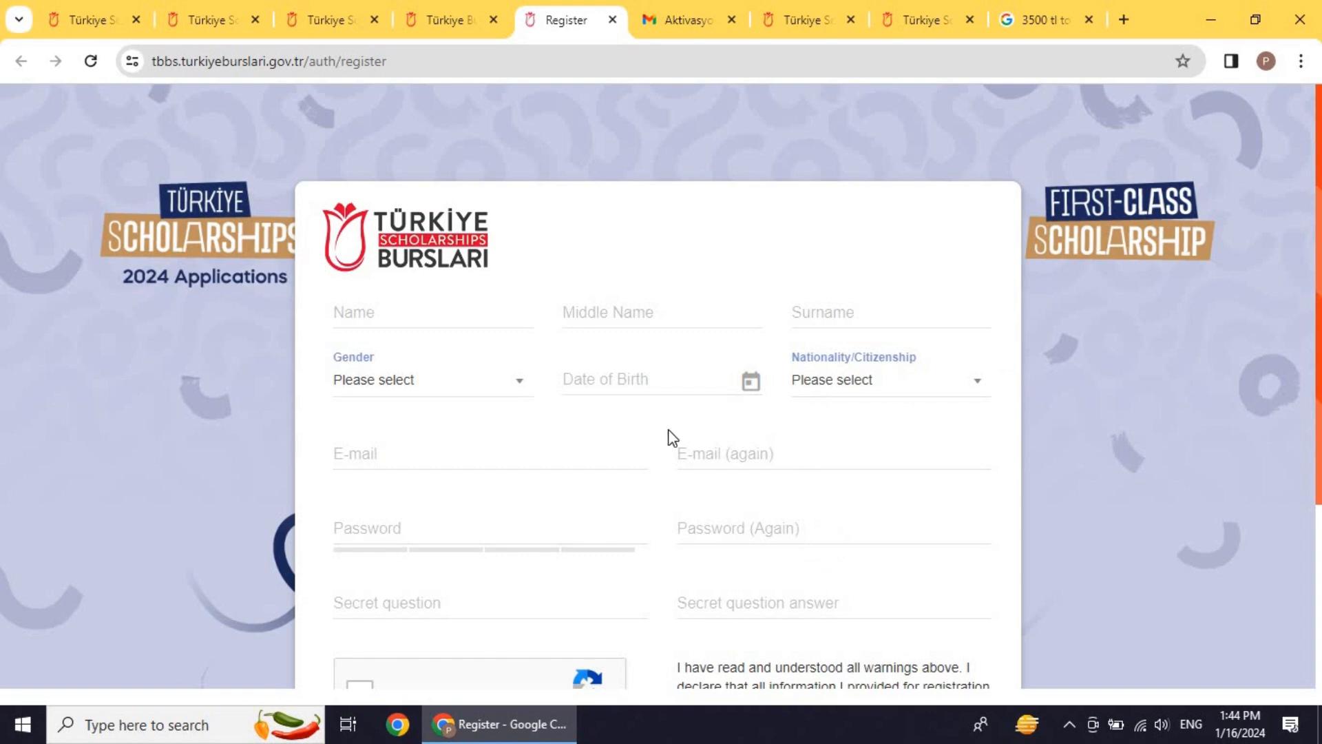
scroll(634, 433, down, 1)
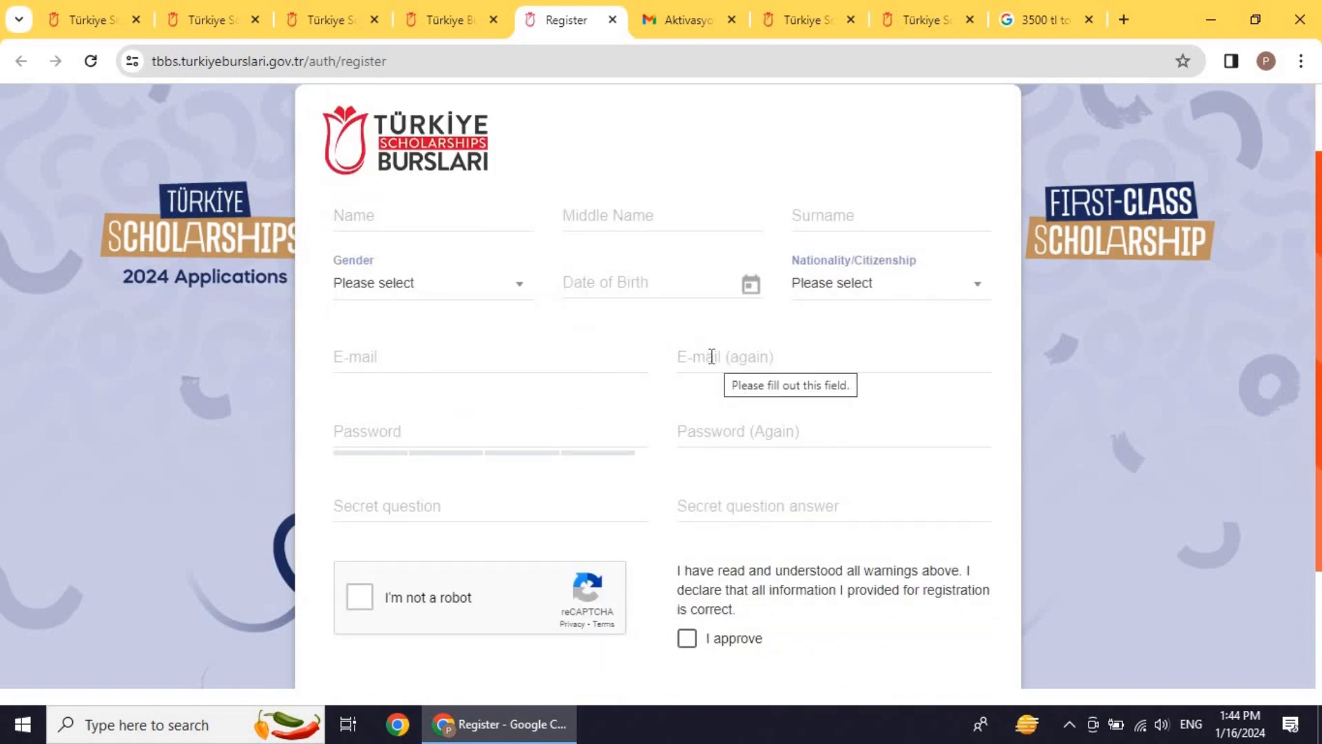
mouse_move(410, 435)
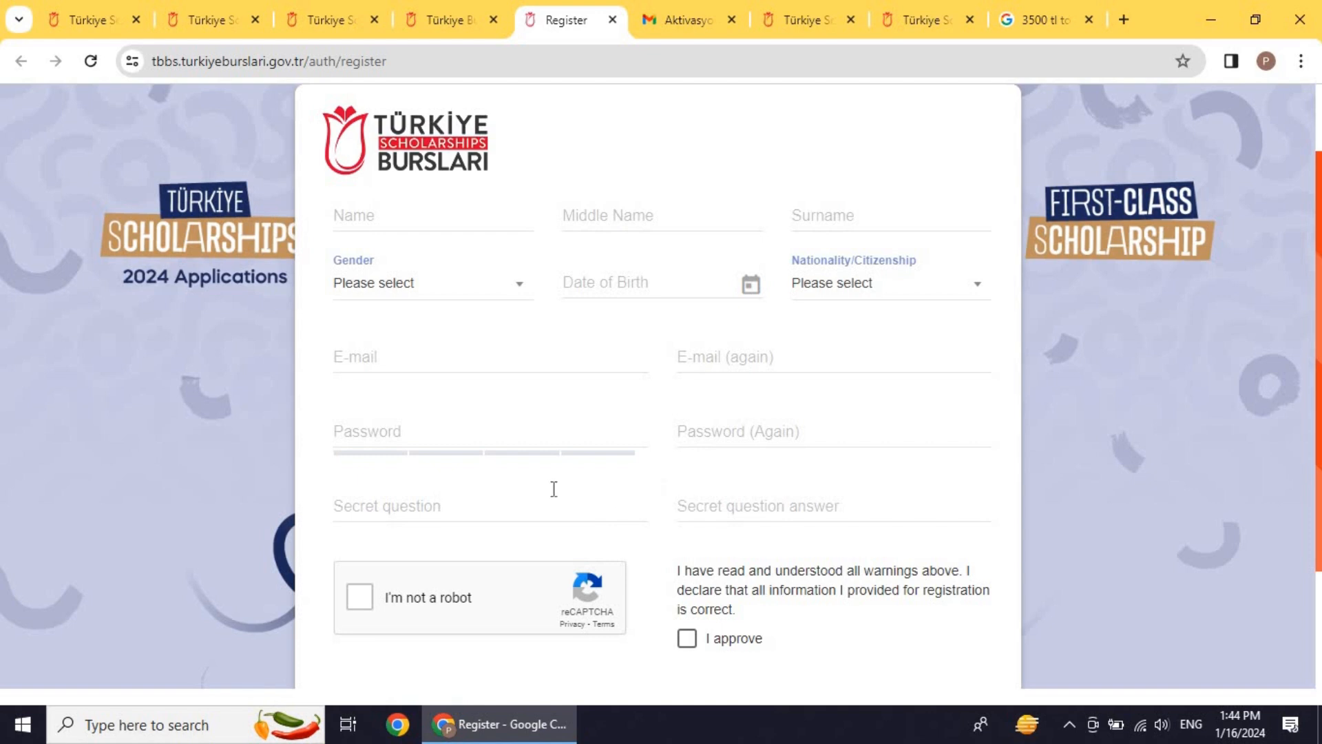
scroll(799, 448, down, 2)
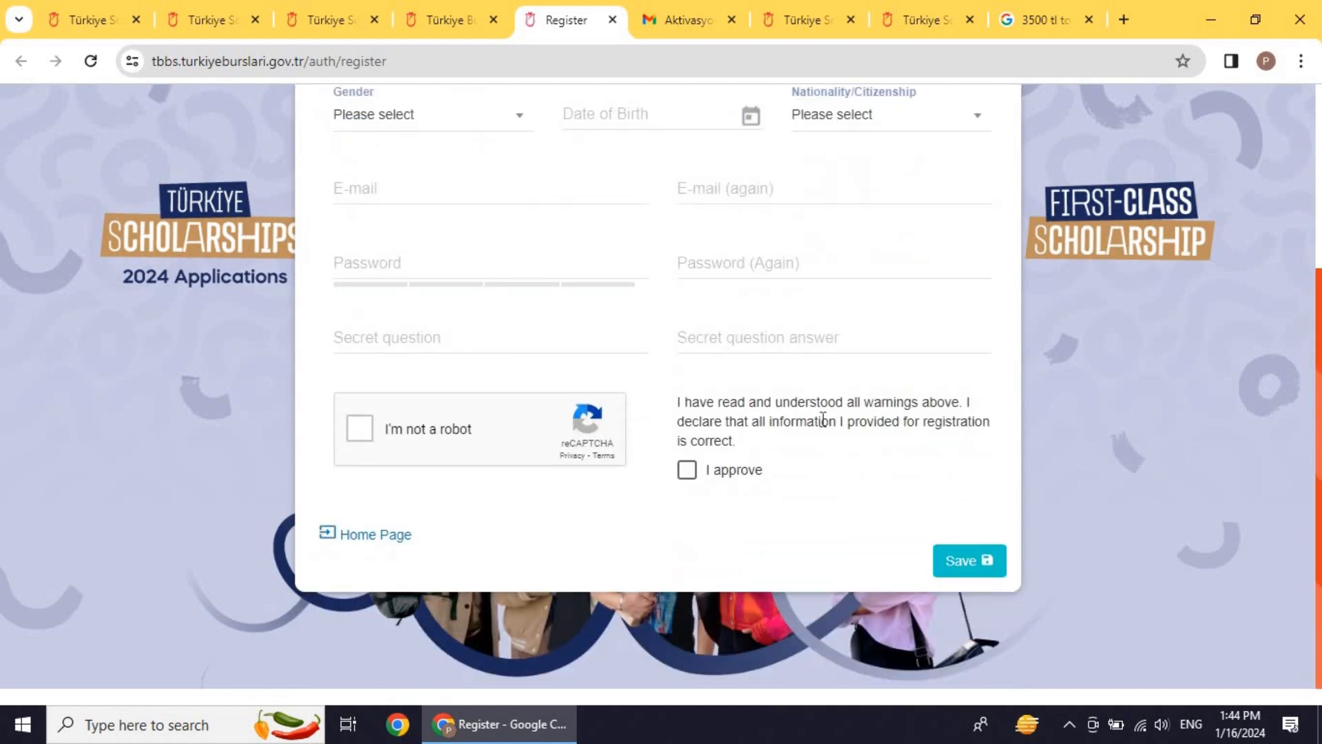
scroll(823, 418, up, 1)
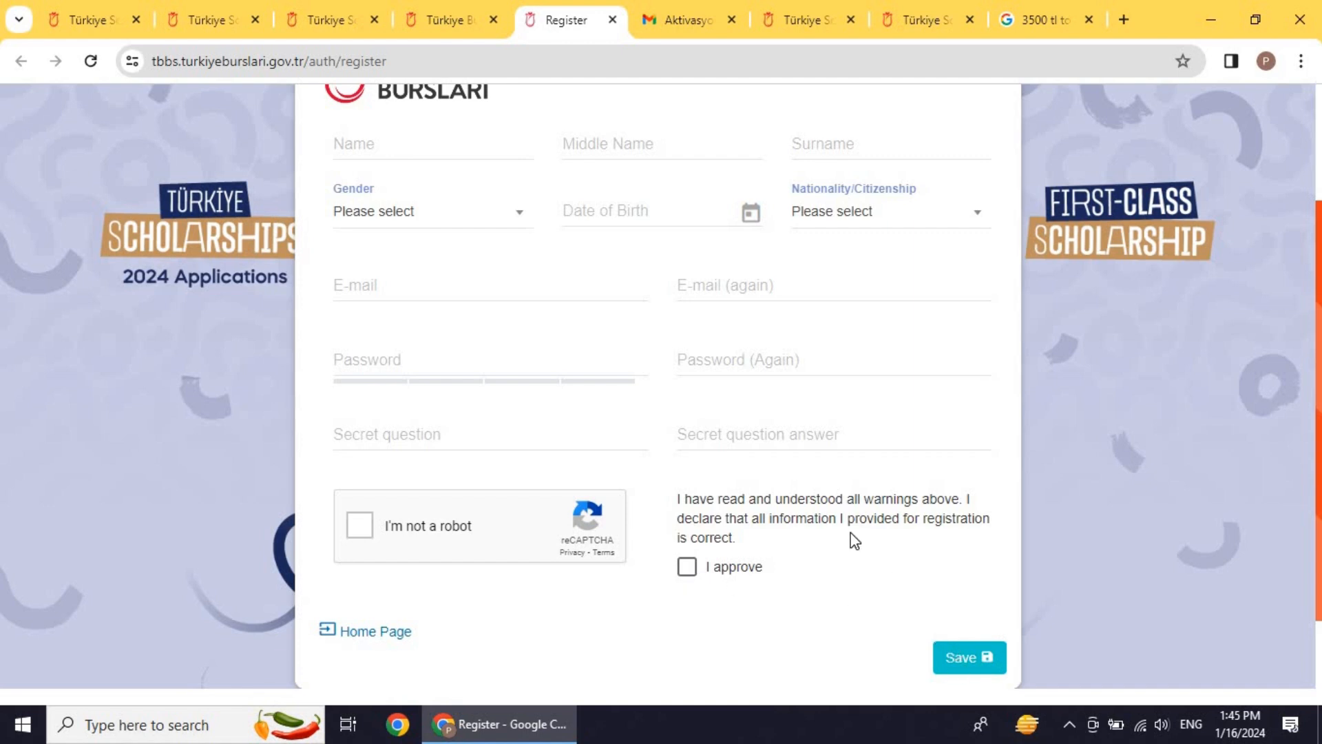
Step: Read the 'Aktivasyon Bilgisi' email down to its confirmation link, then return to TBBS login
click(672, 19)
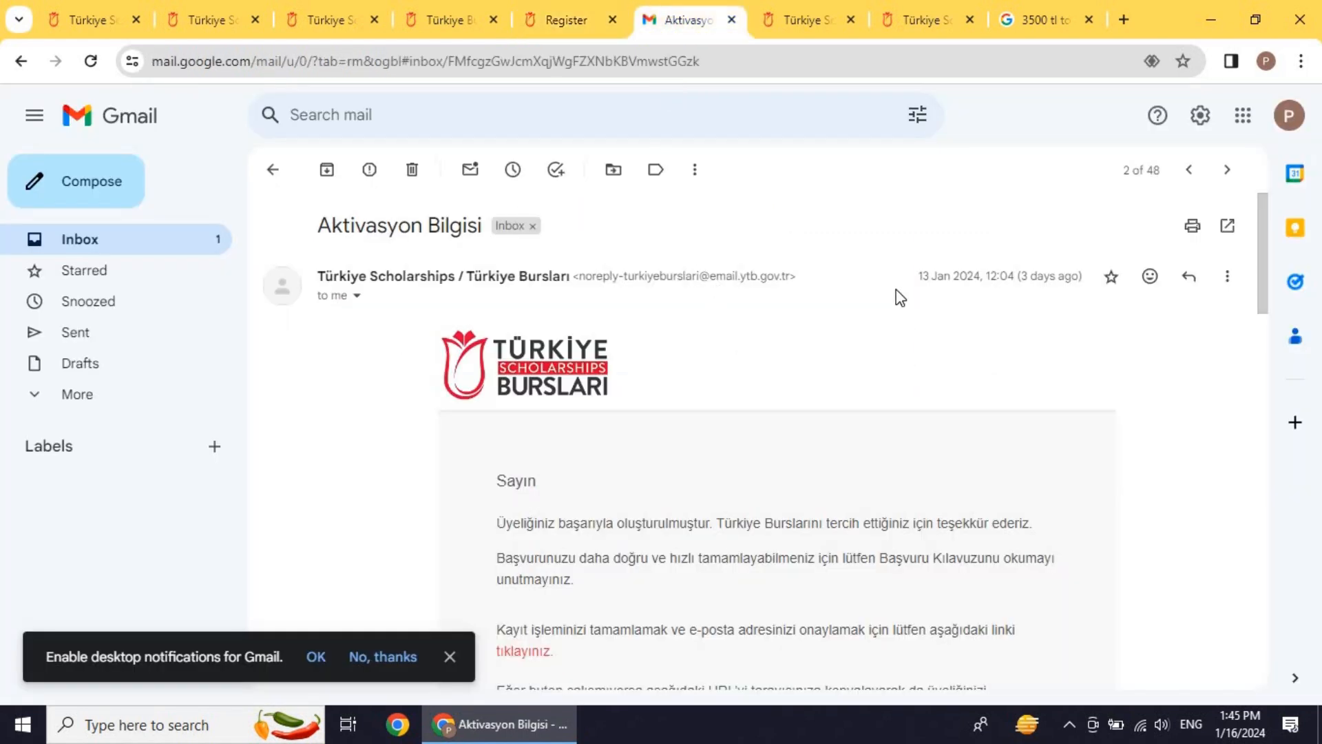
scroll(875, 252, down, 9)
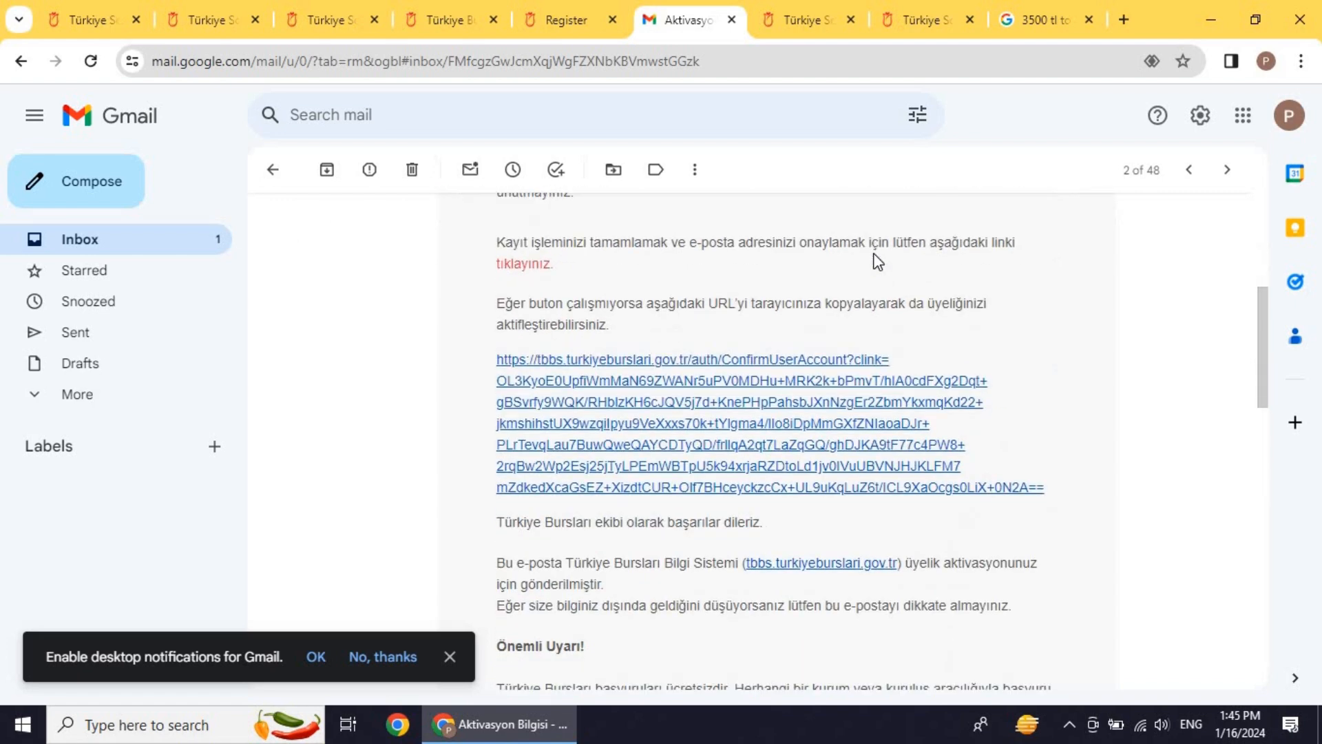
scroll(873, 255, down, 8)
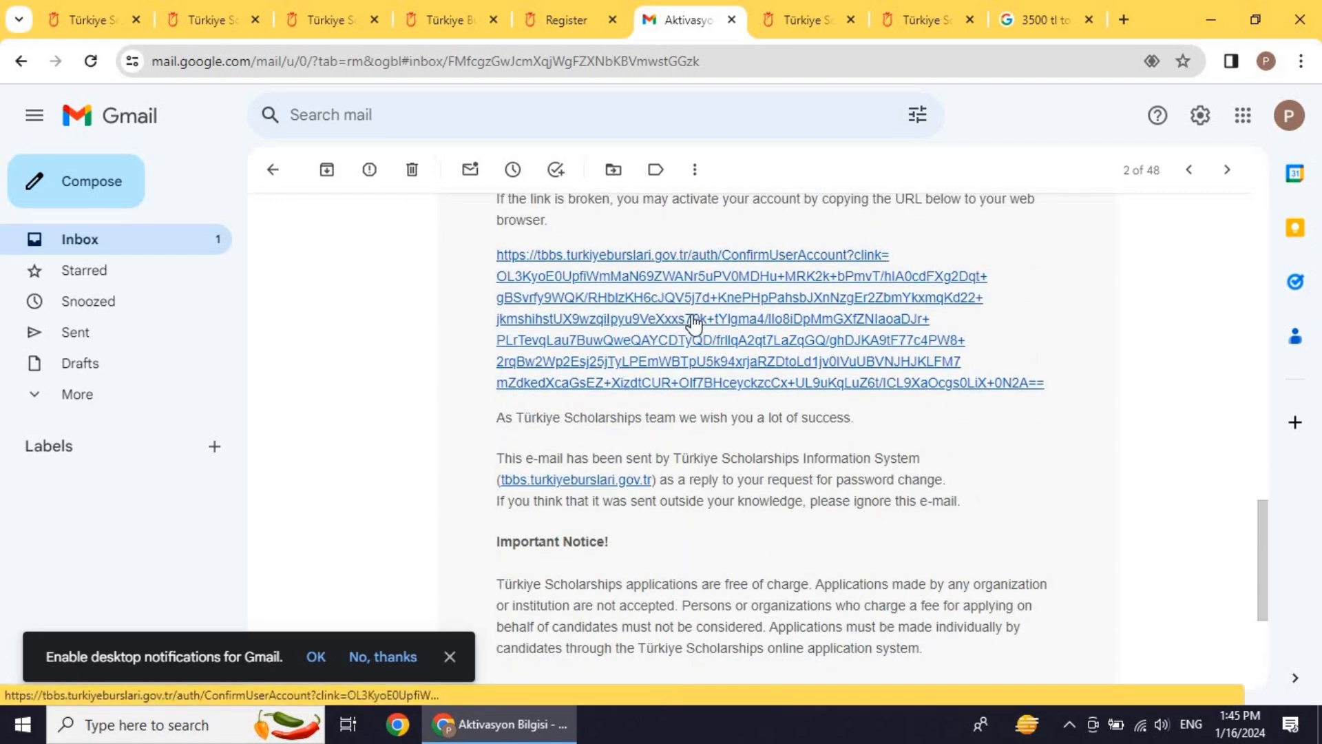
scroll(694, 323, up, 5)
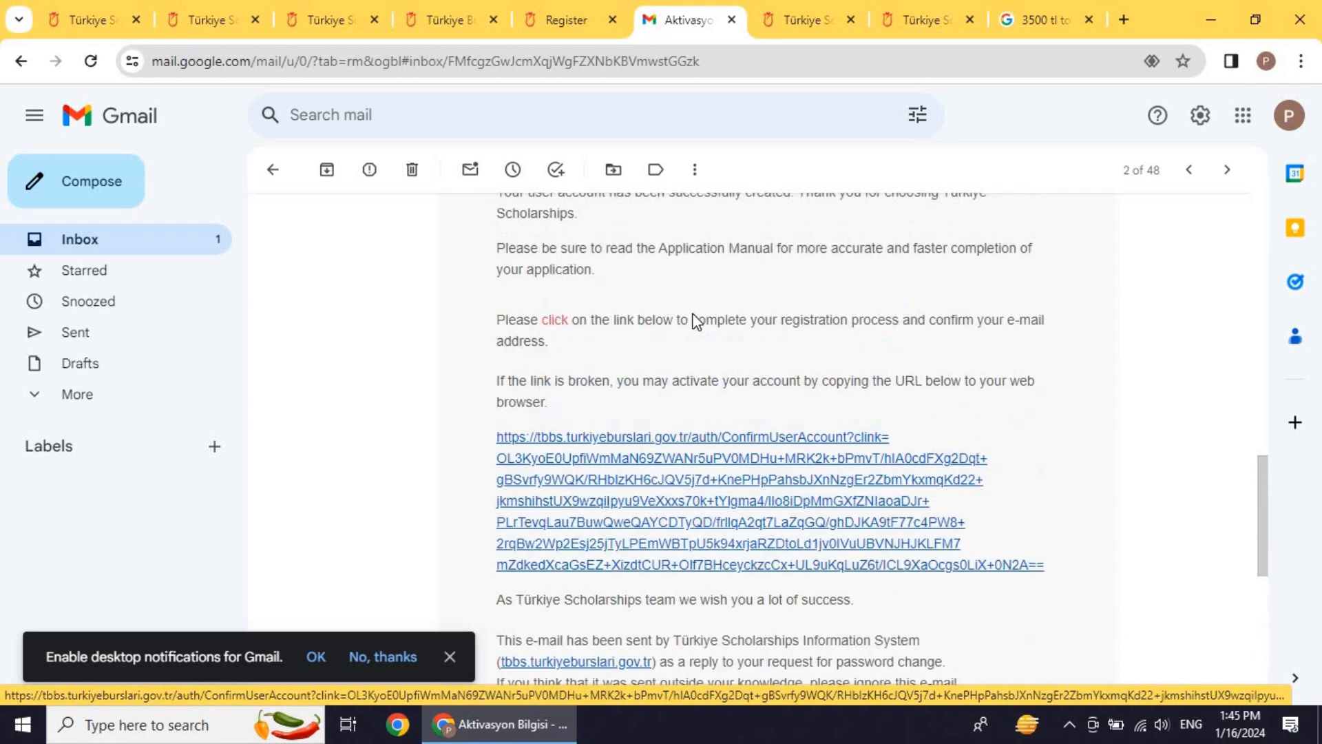
click(474, 7)
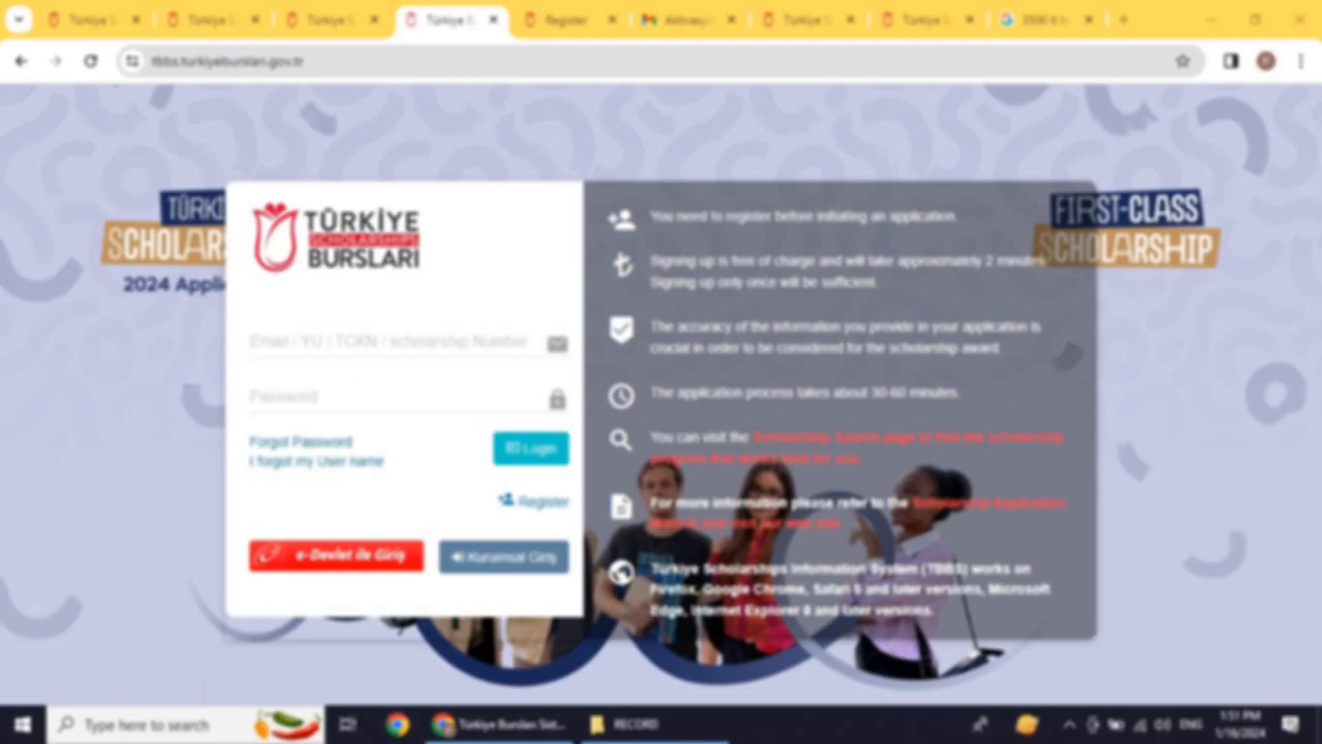
Step: Enter the registered e-mail address and re-typed account password on the TBBS login page and submit
click(335, 348)
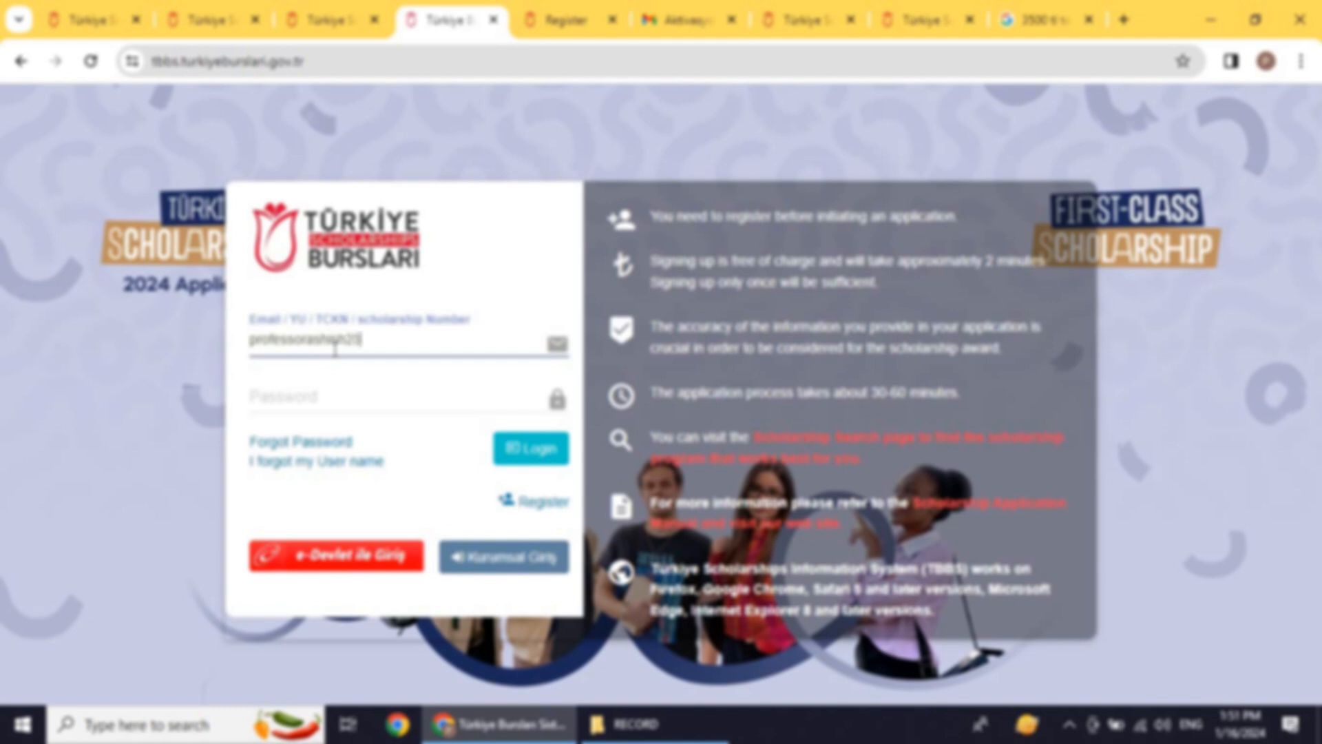
click(320, 386)
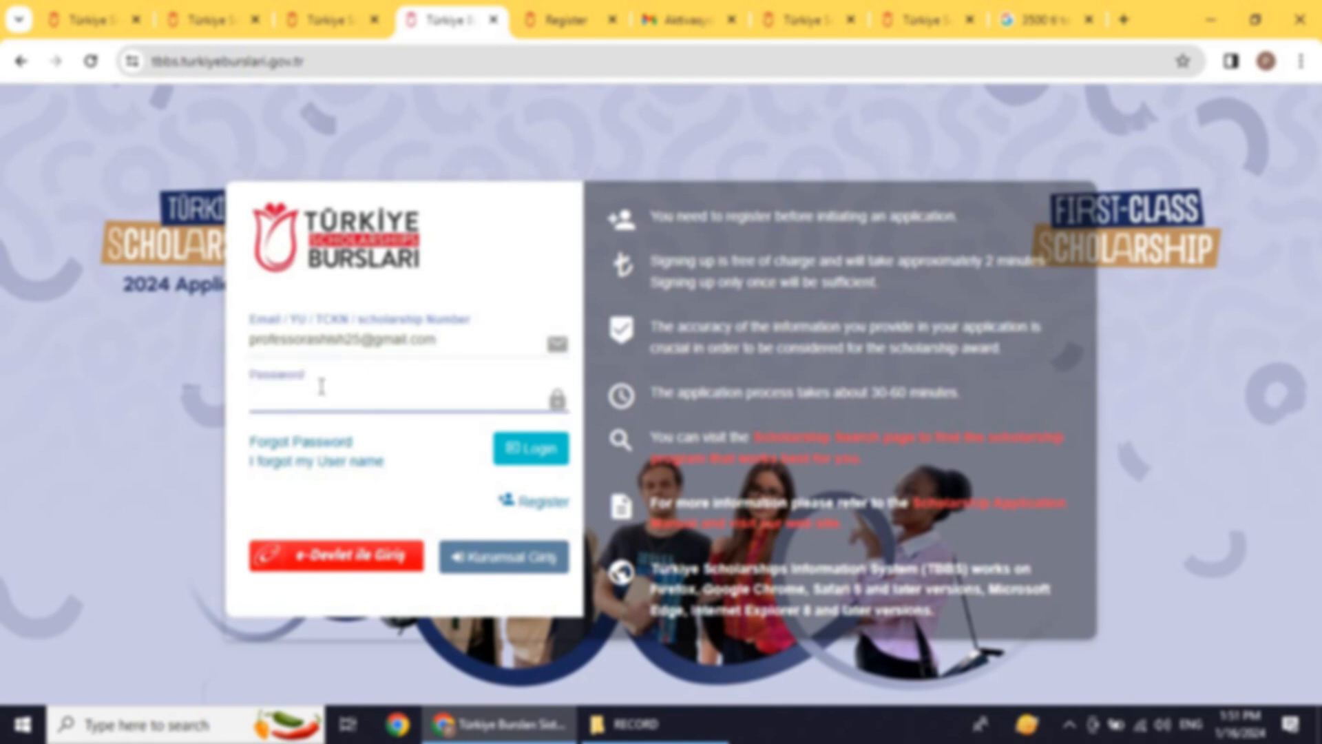
text(*******)
key(BackSpace)
key(BackSpace)
key(BackSpace)
key(BackSpace)
key(BackSpace)
key(BackSpace)
key(BackSpace)
text(*********)
key(Return)
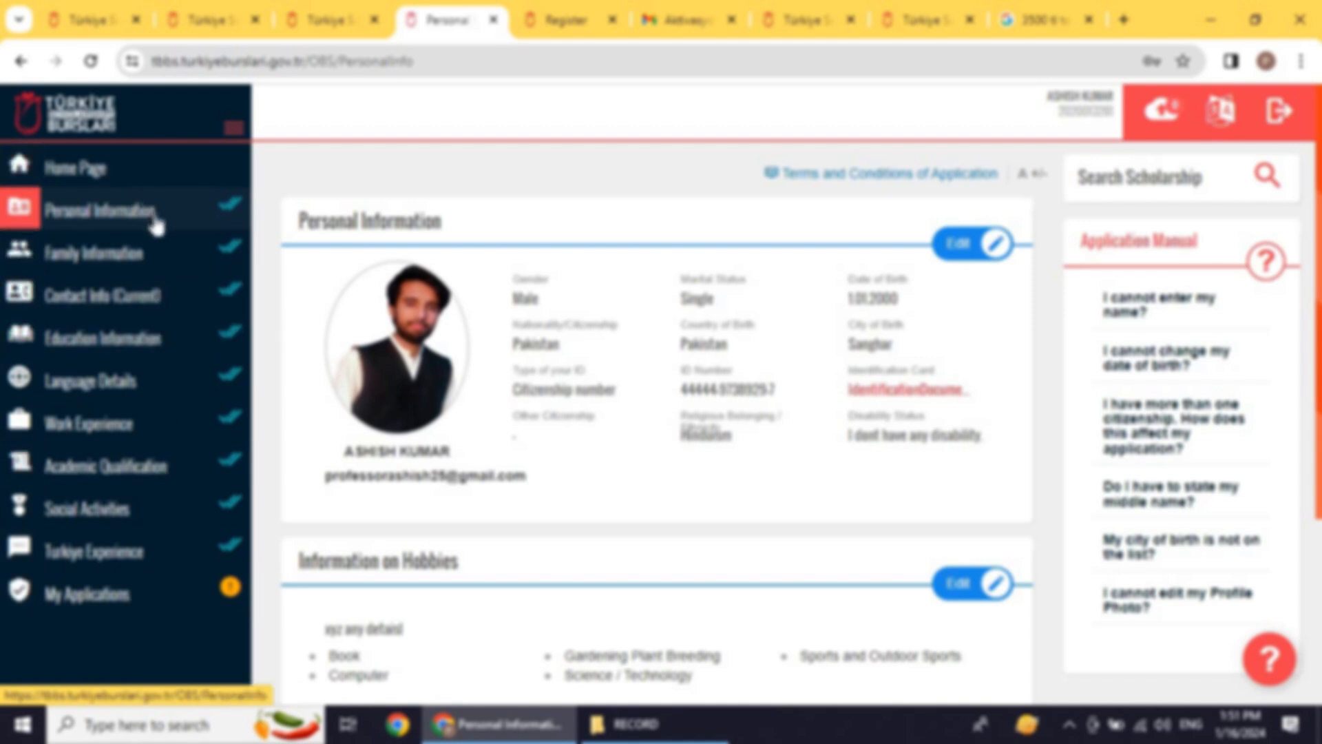
Step: Unlock Personal Information, confirm Single marital status and Citizenship number ID type, and check the ID Number
click(975, 258)
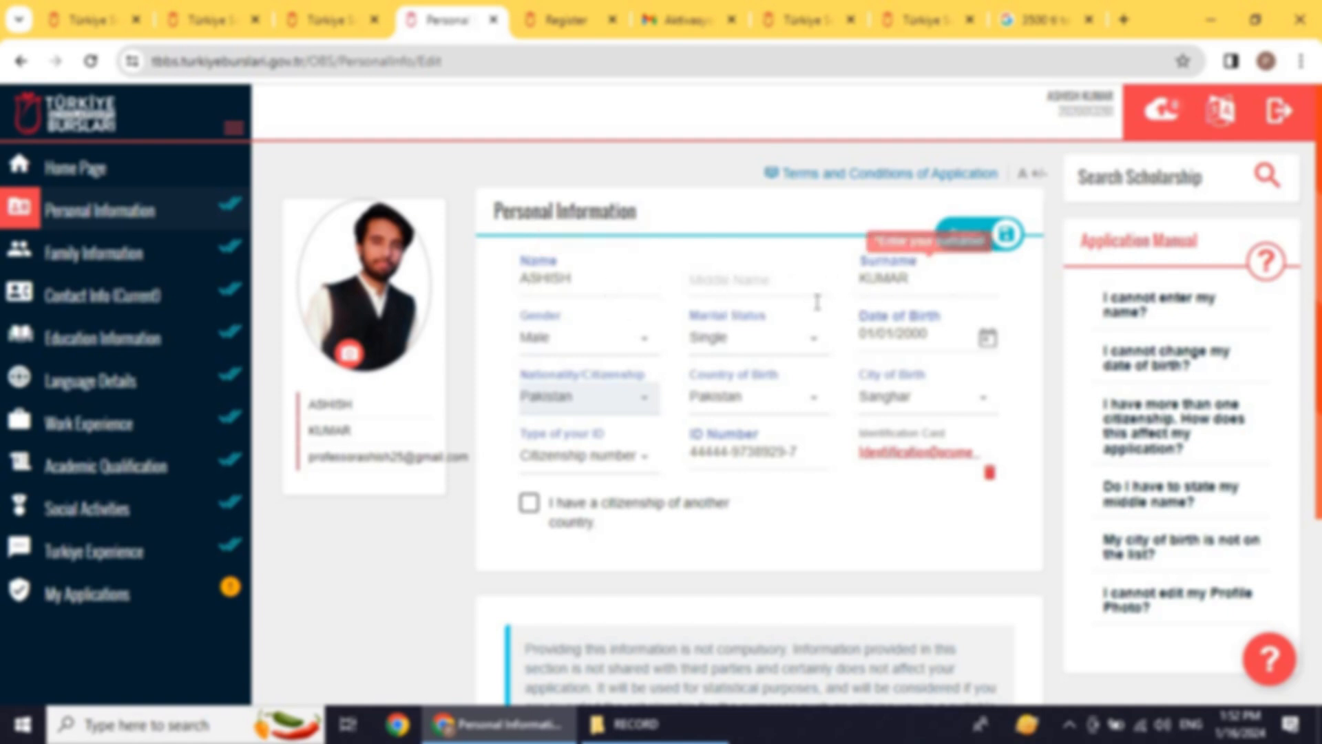
scroll(809, 301, down, 2)
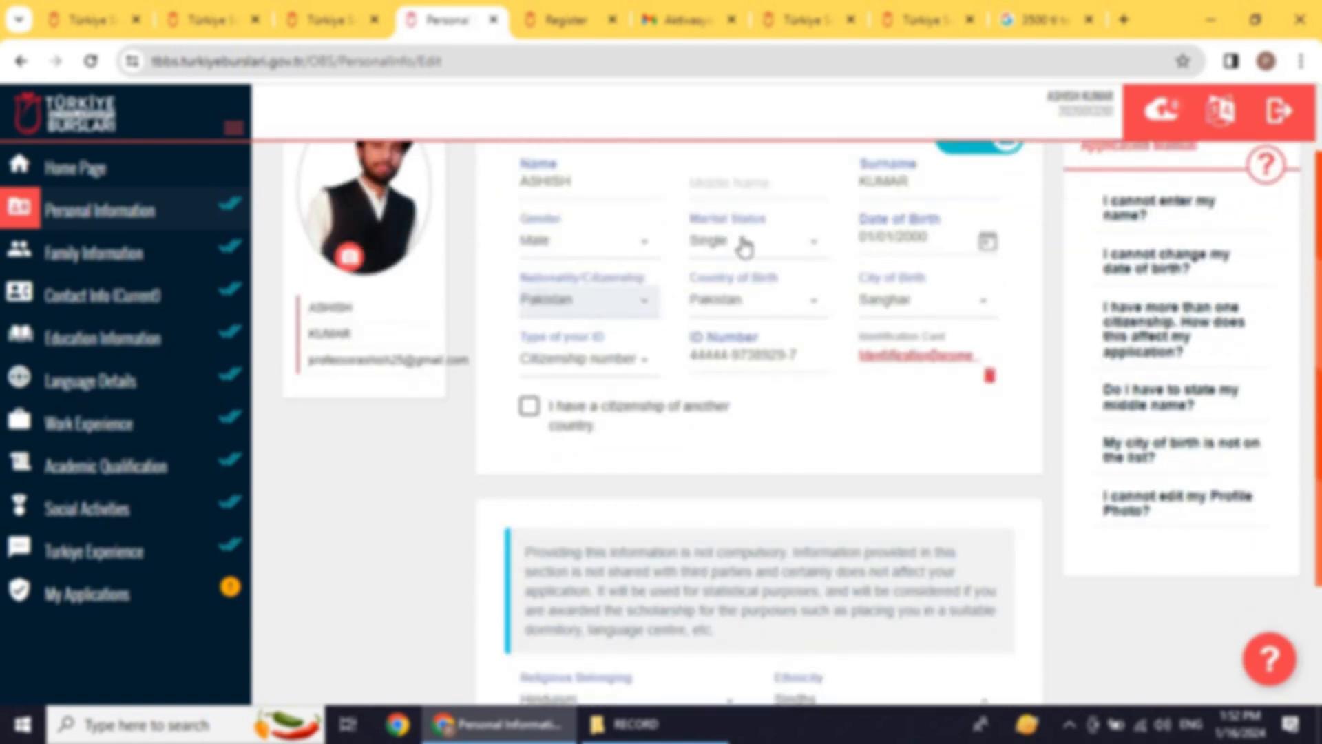
click(803, 252)
click(804, 253)
click(624, 359)
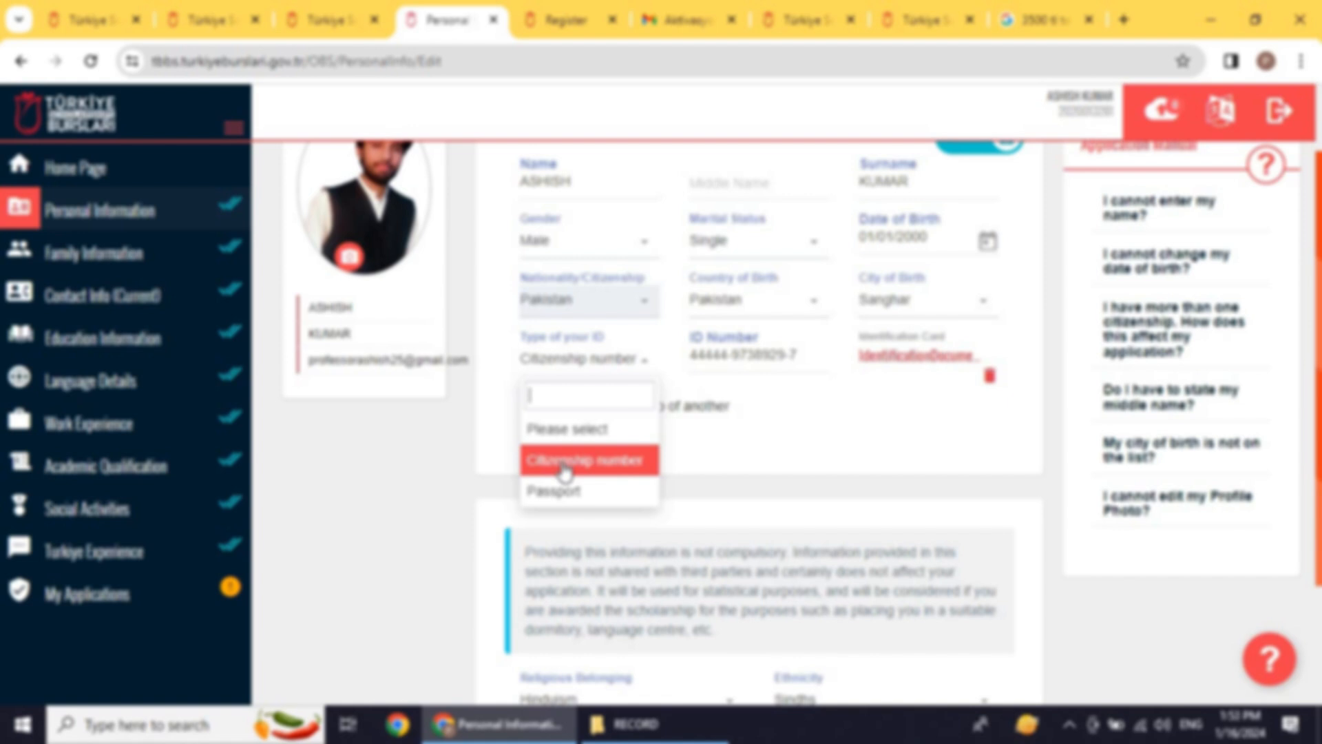
click(667, 350)
click(742, 354)
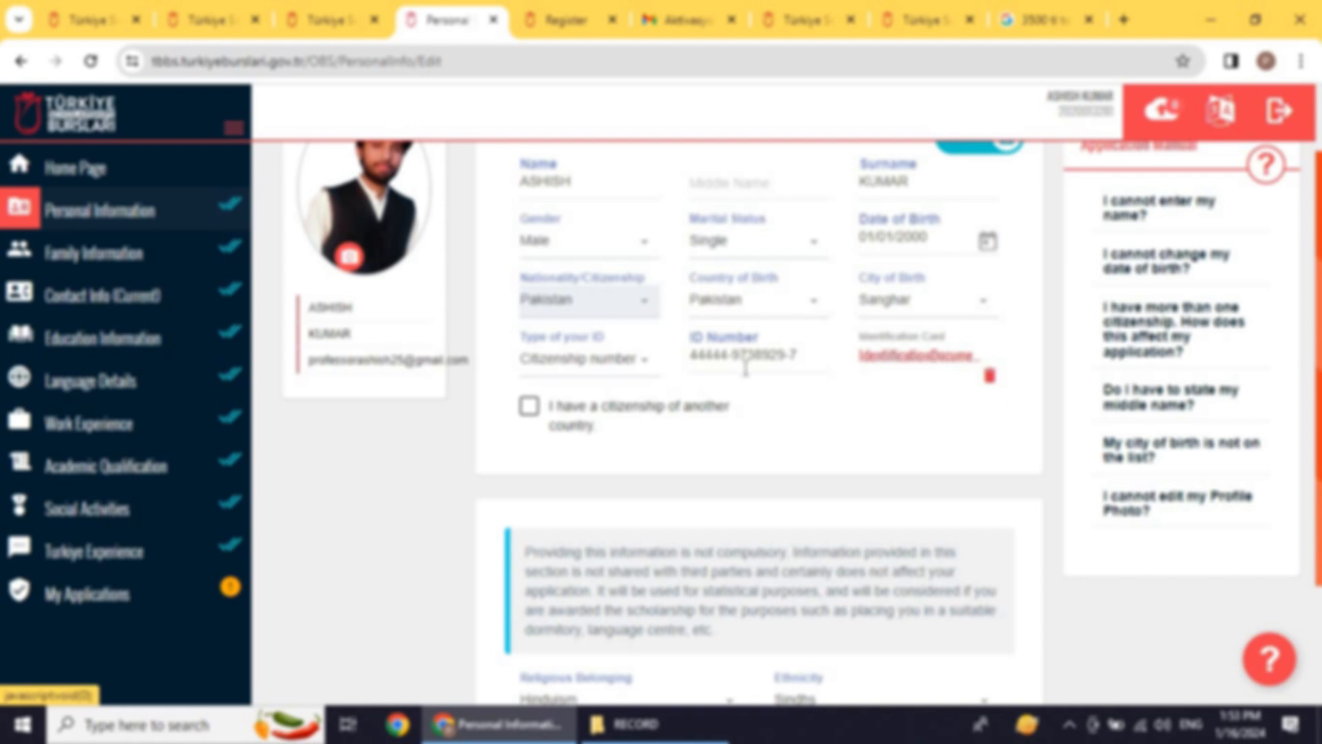
scroll(629, 419, down, 1)
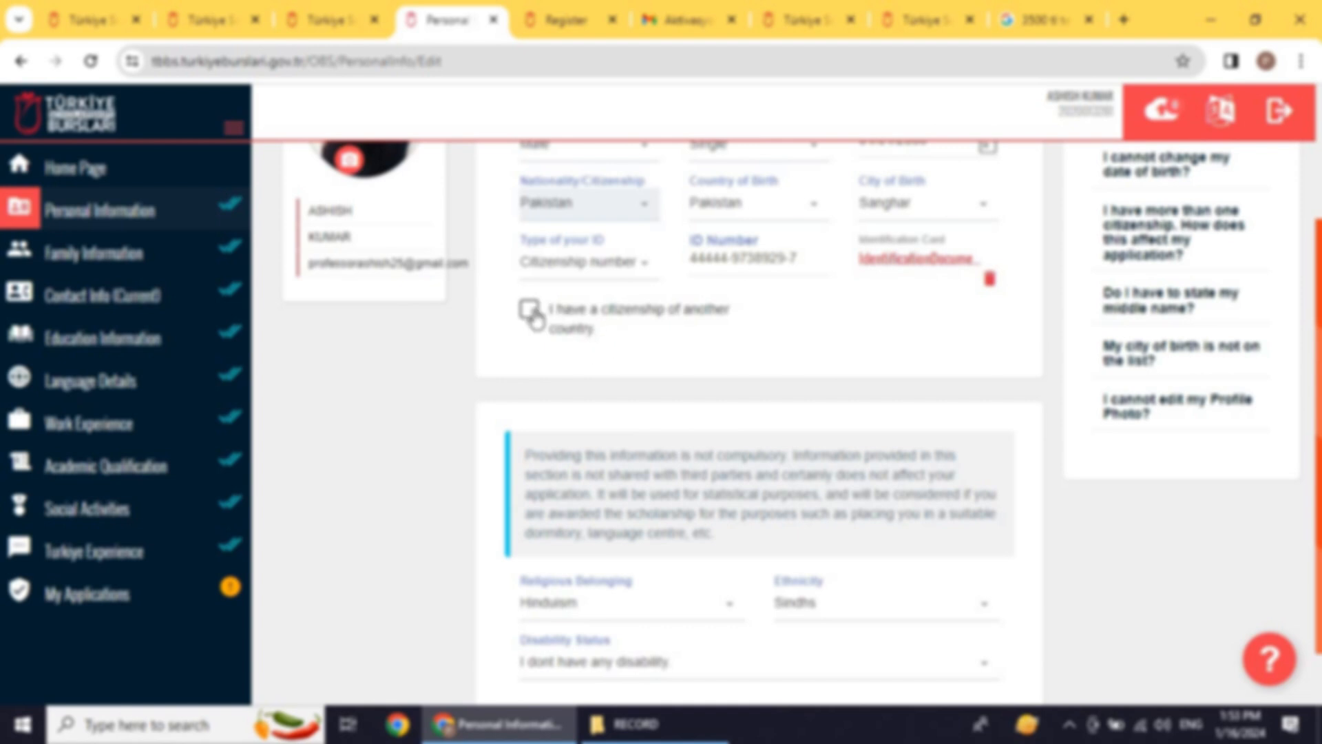
scroll(703, 344, down, 1)
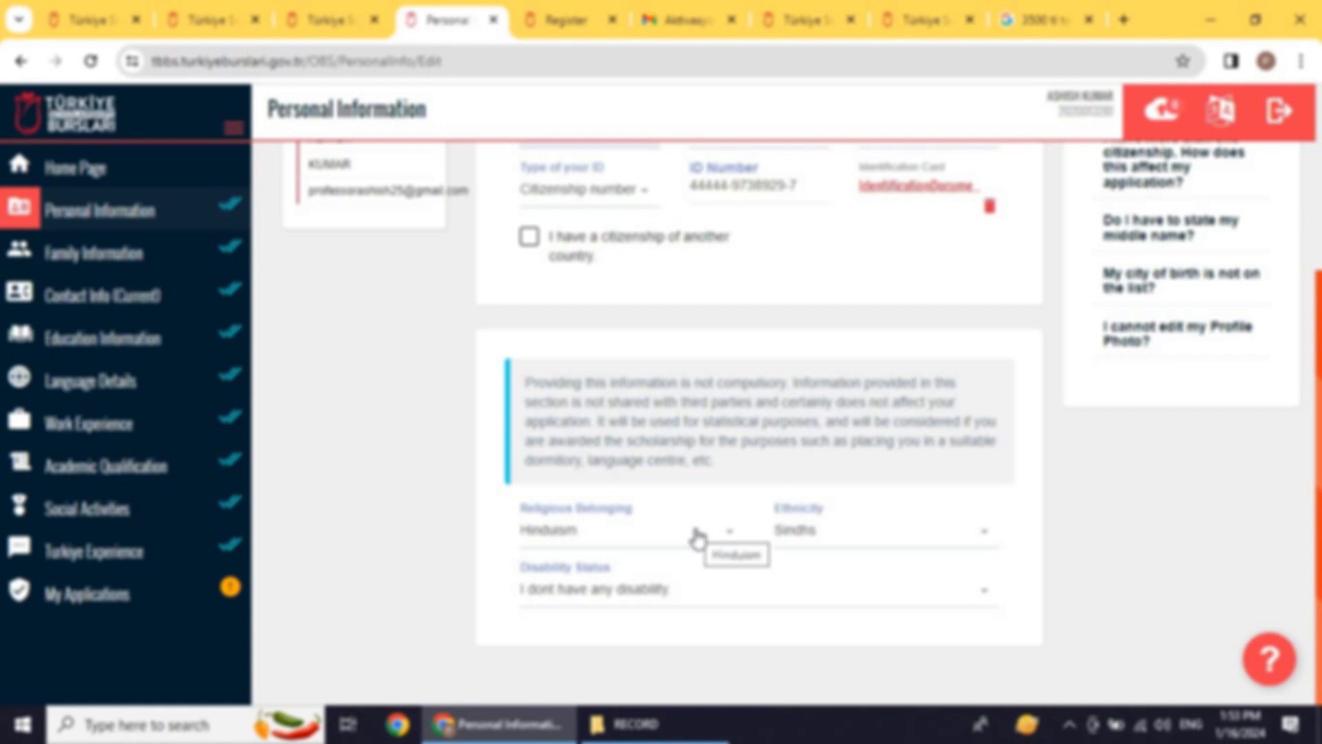
click(871, 541)
click(870, 540)
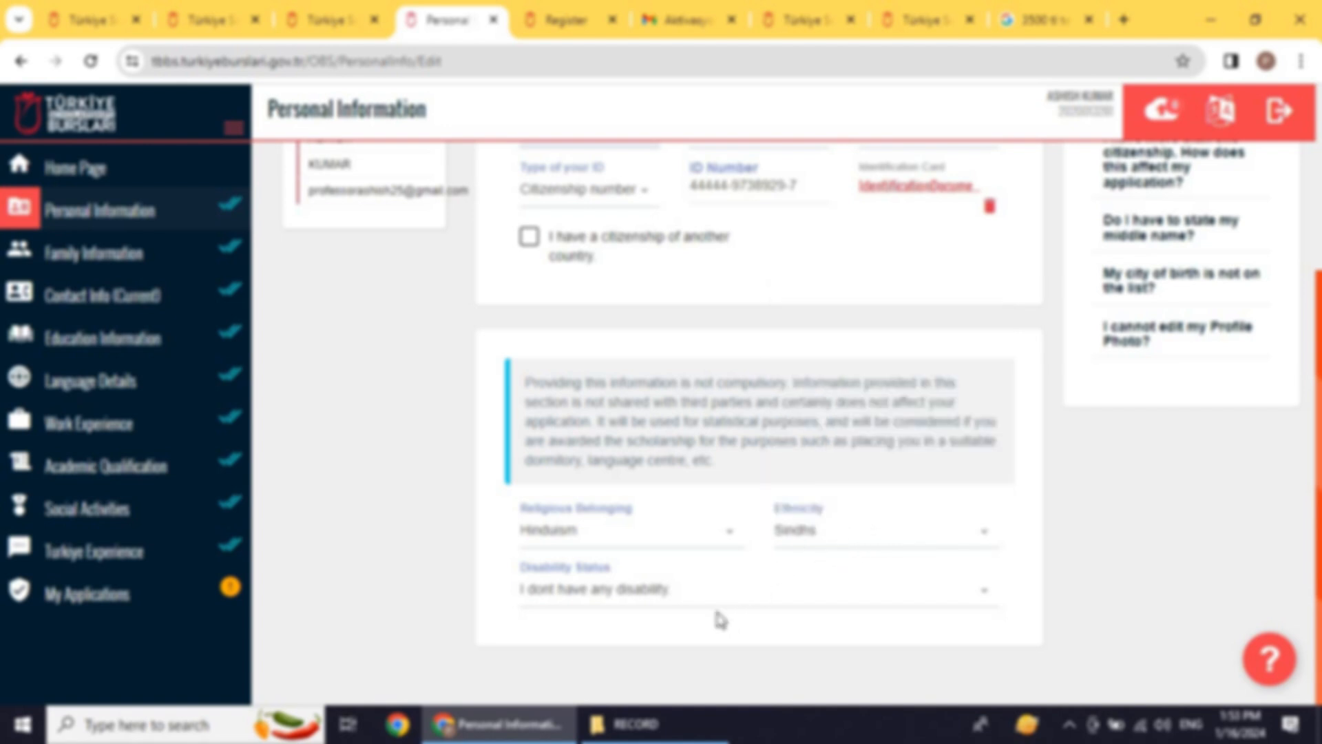
click(611, 603)
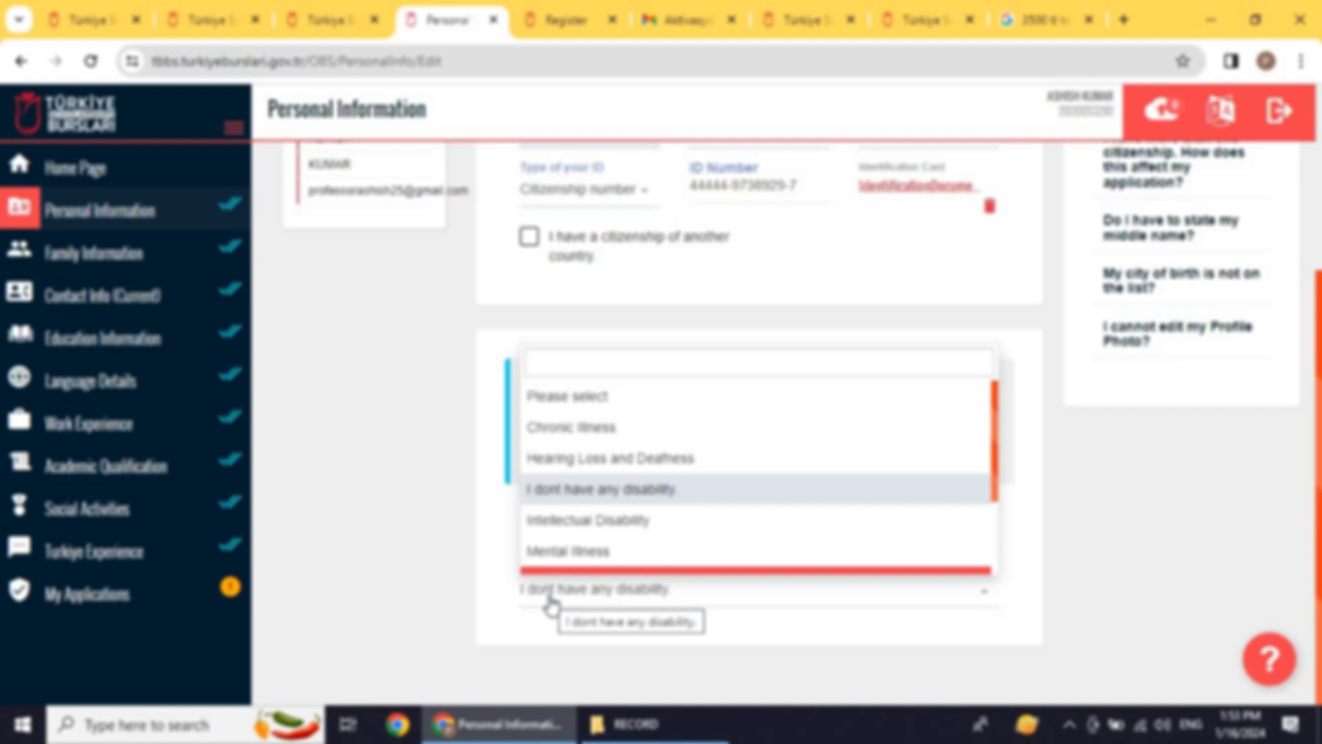
click(475, 544)
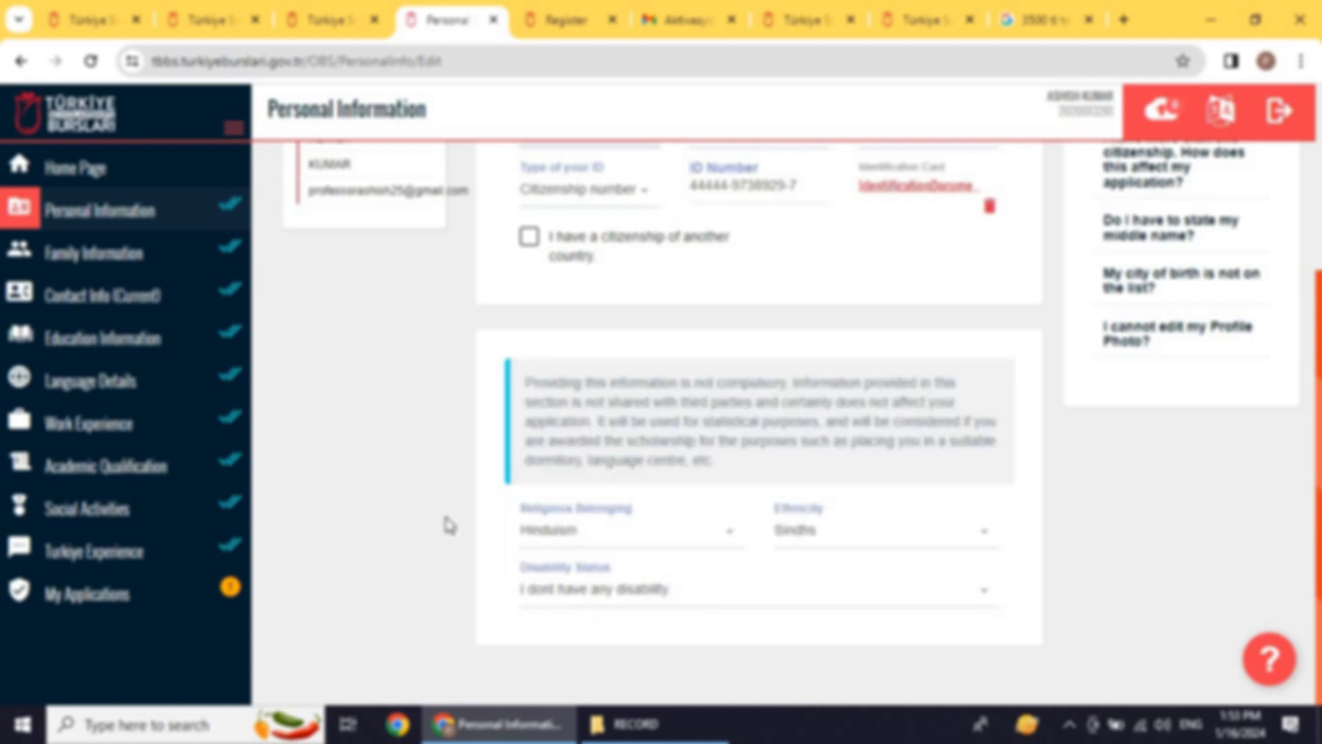
Step: Save the Personal Information edits and open the Family Information section
click(51, 253)
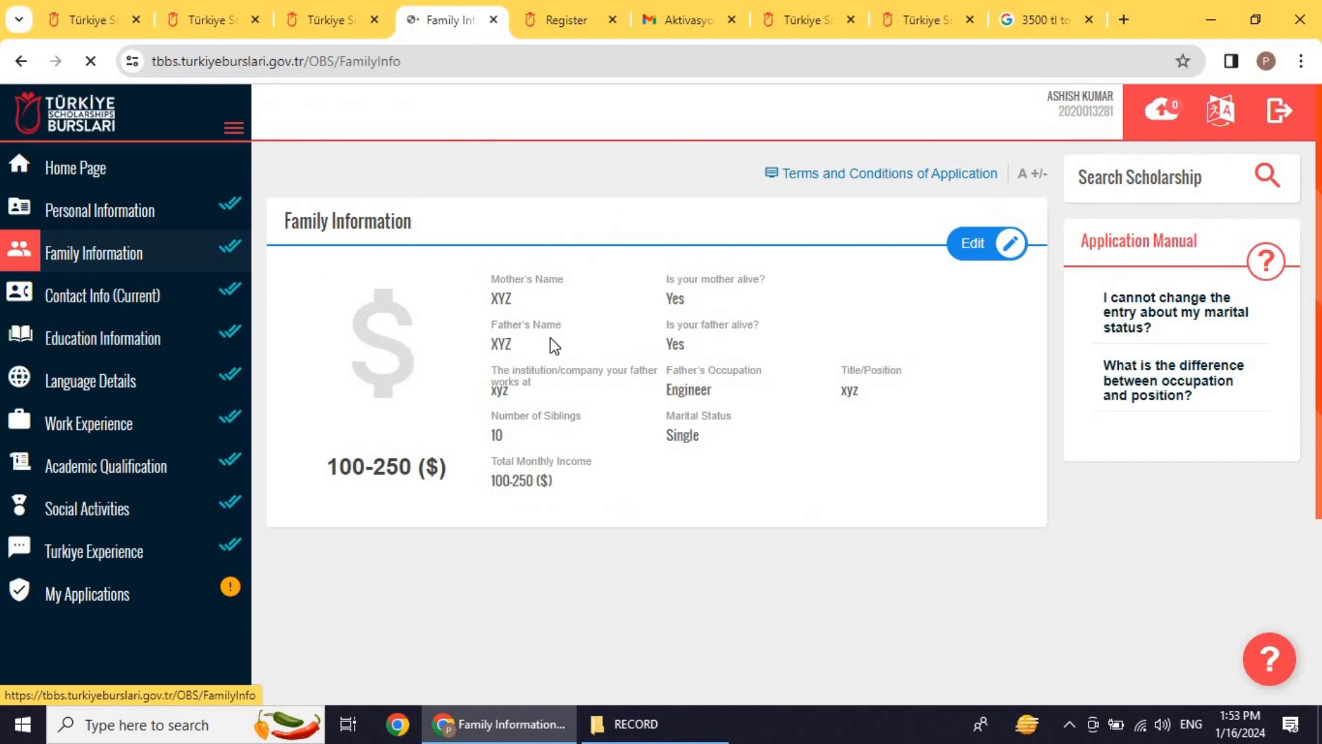
click(162, 222)
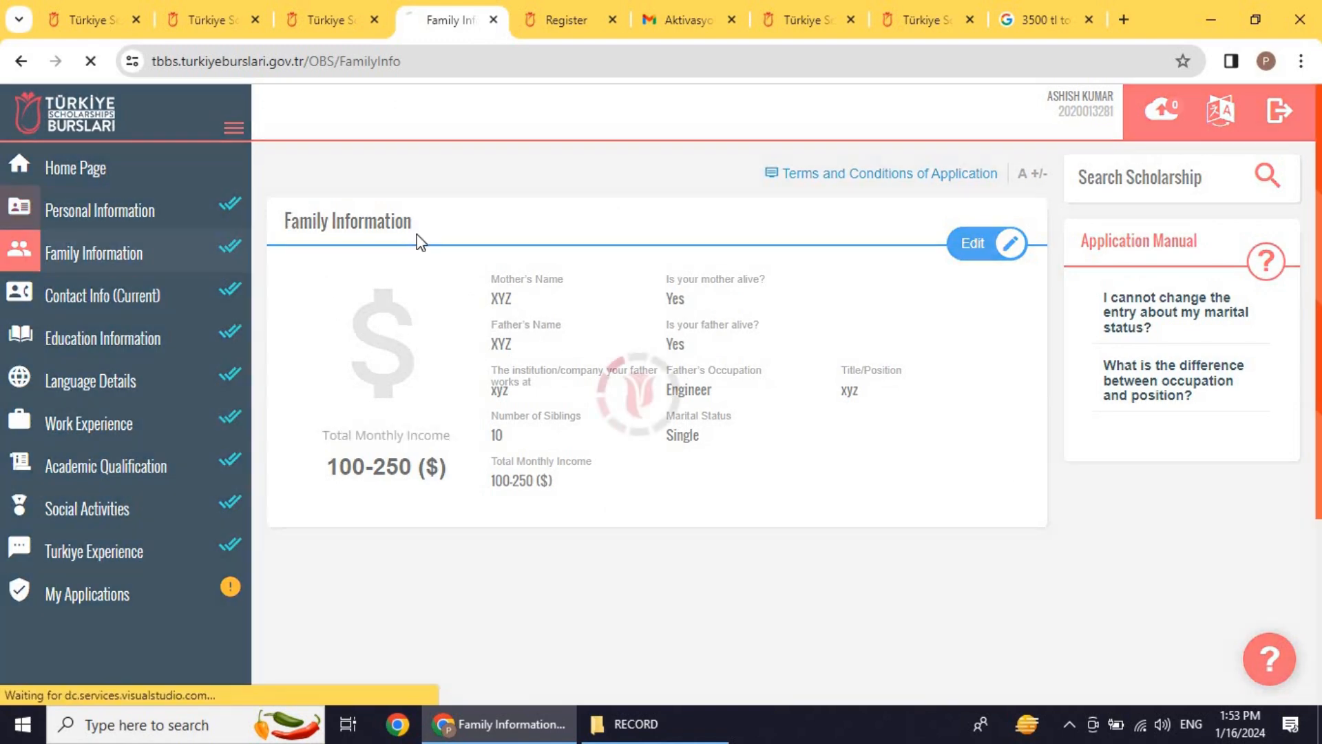
click(964, 249)
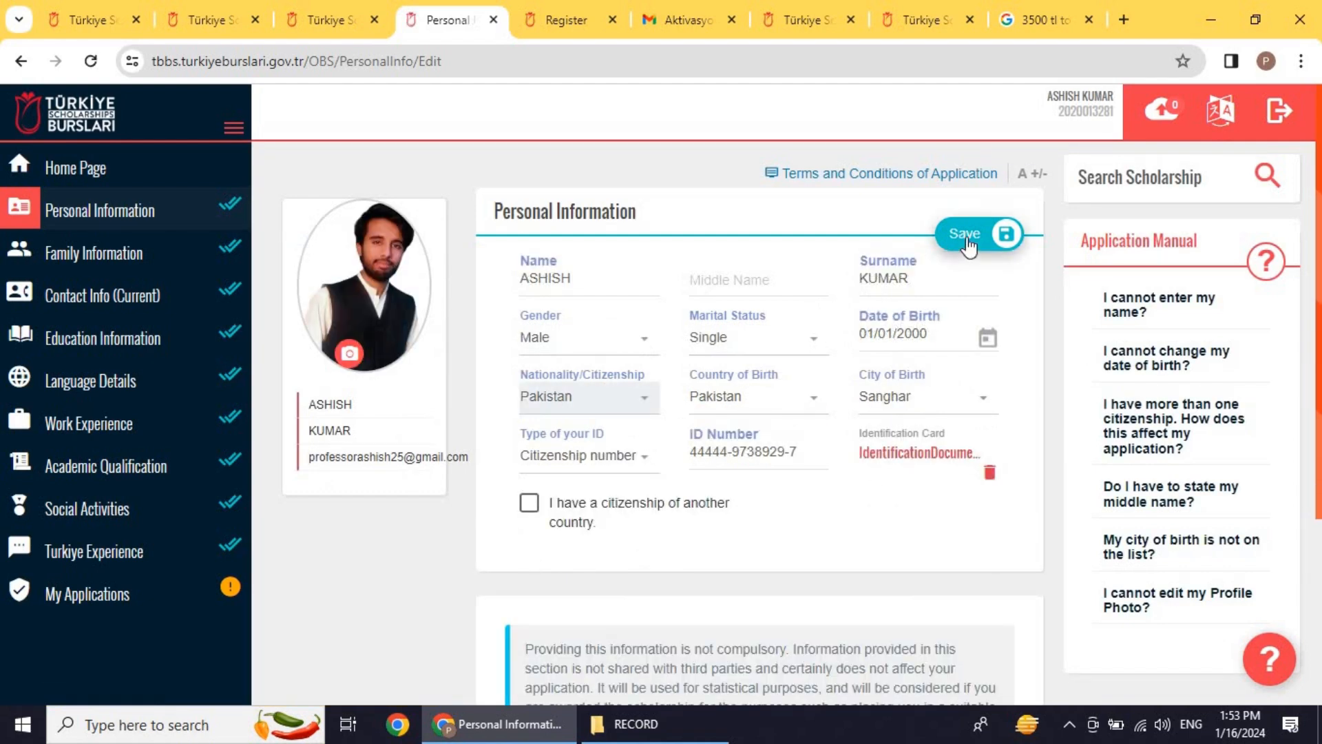
click(968, 237)
scroll(759, 387, down, 4)
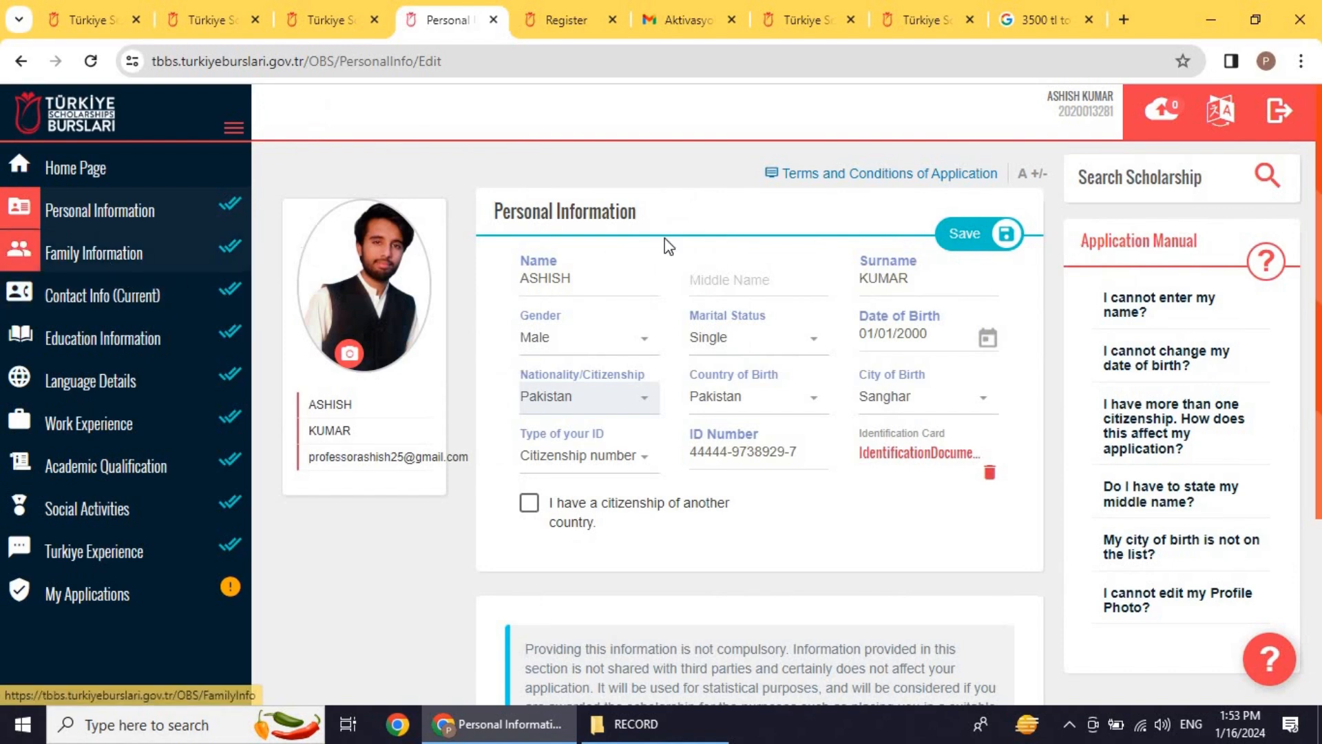
scroll(779, 472, down, 4)
scroll(778, 472, up, 4)
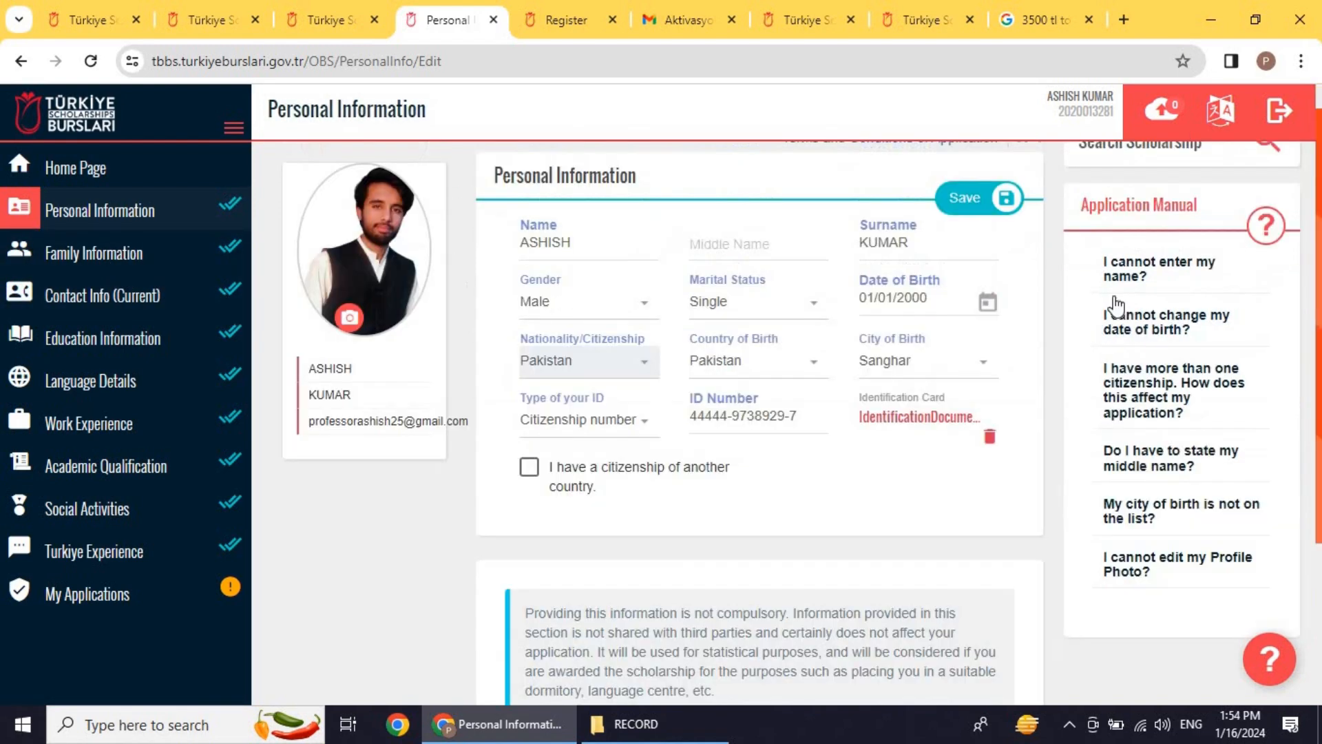
click(155, 262)
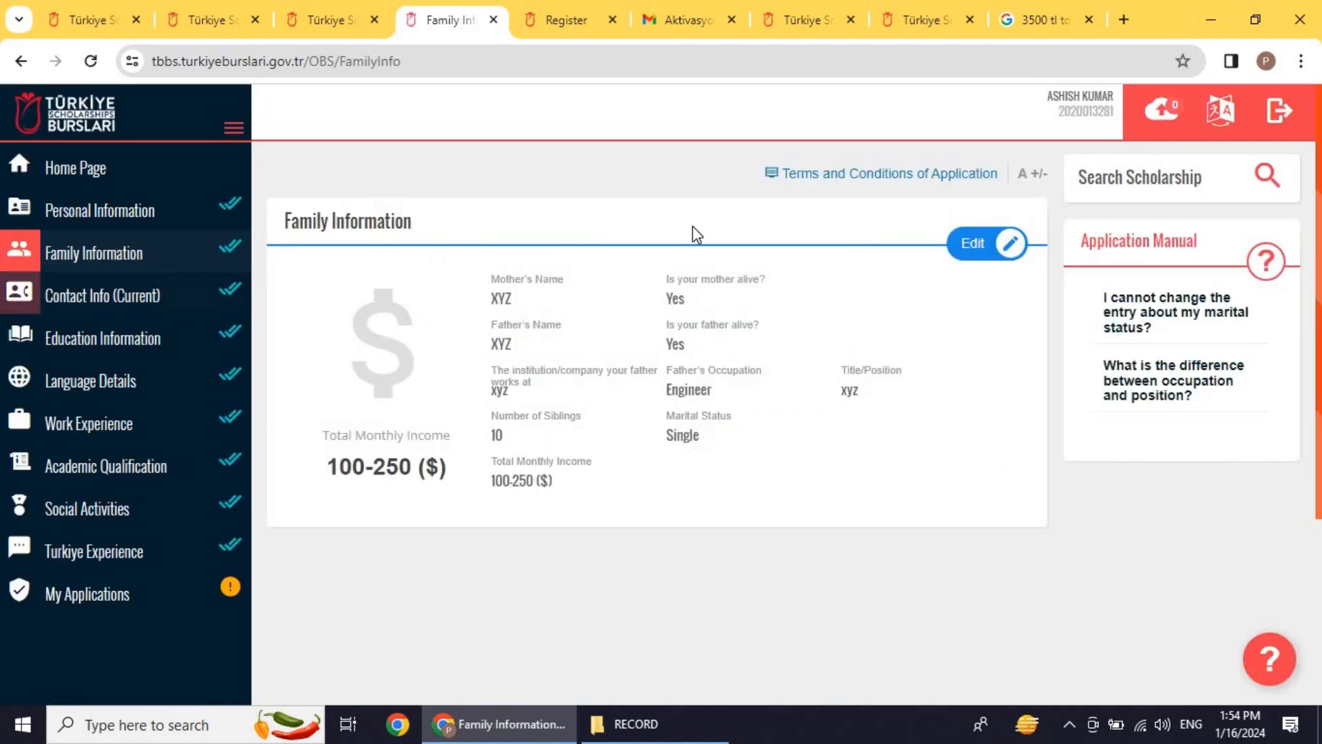
Step: Make Family Information editable and keep the mother marked alive and not working
click(1002, 249)
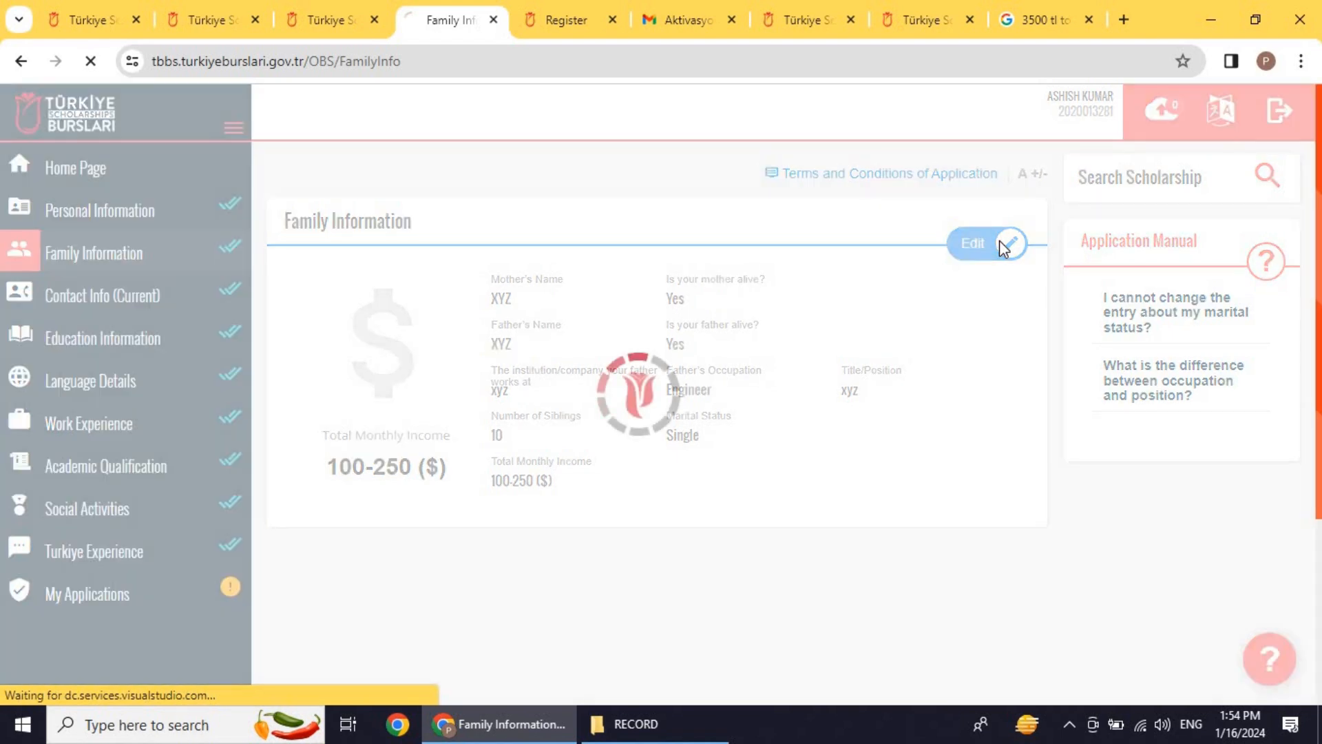
click(424, 298)
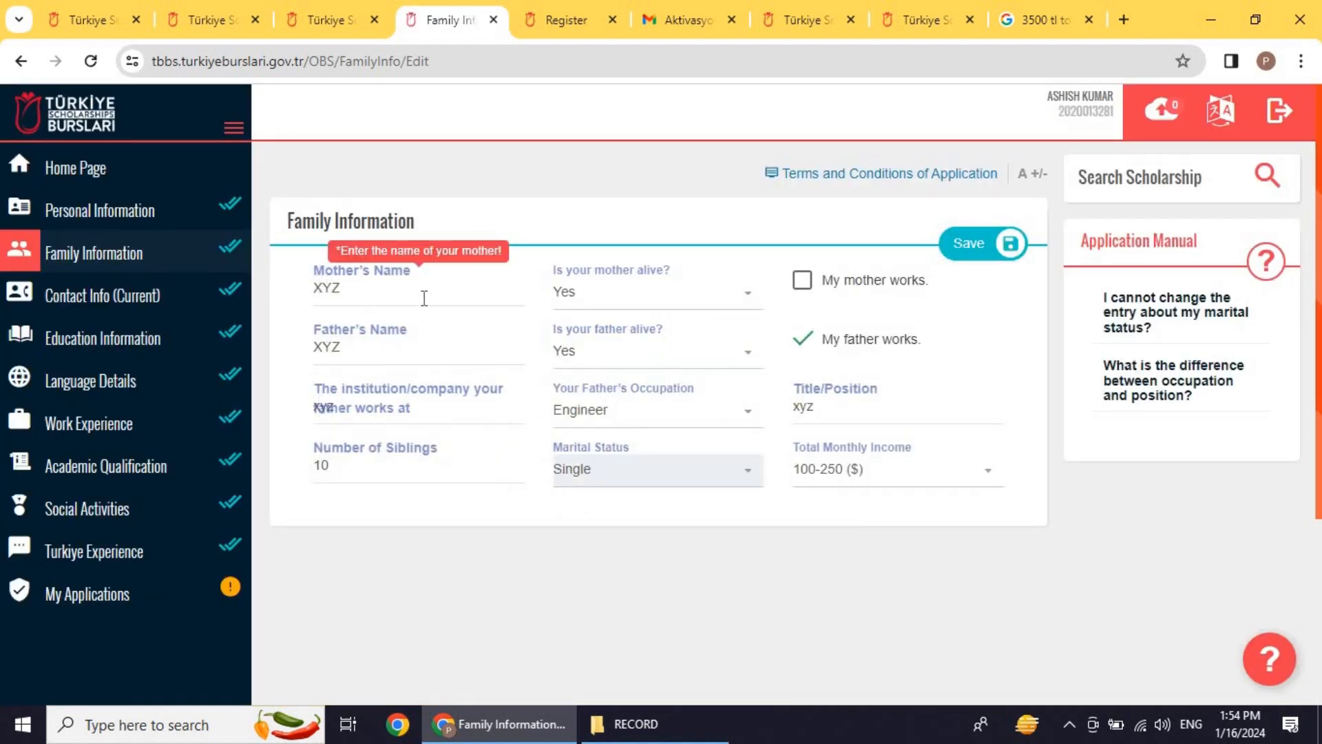
click(635, 302)
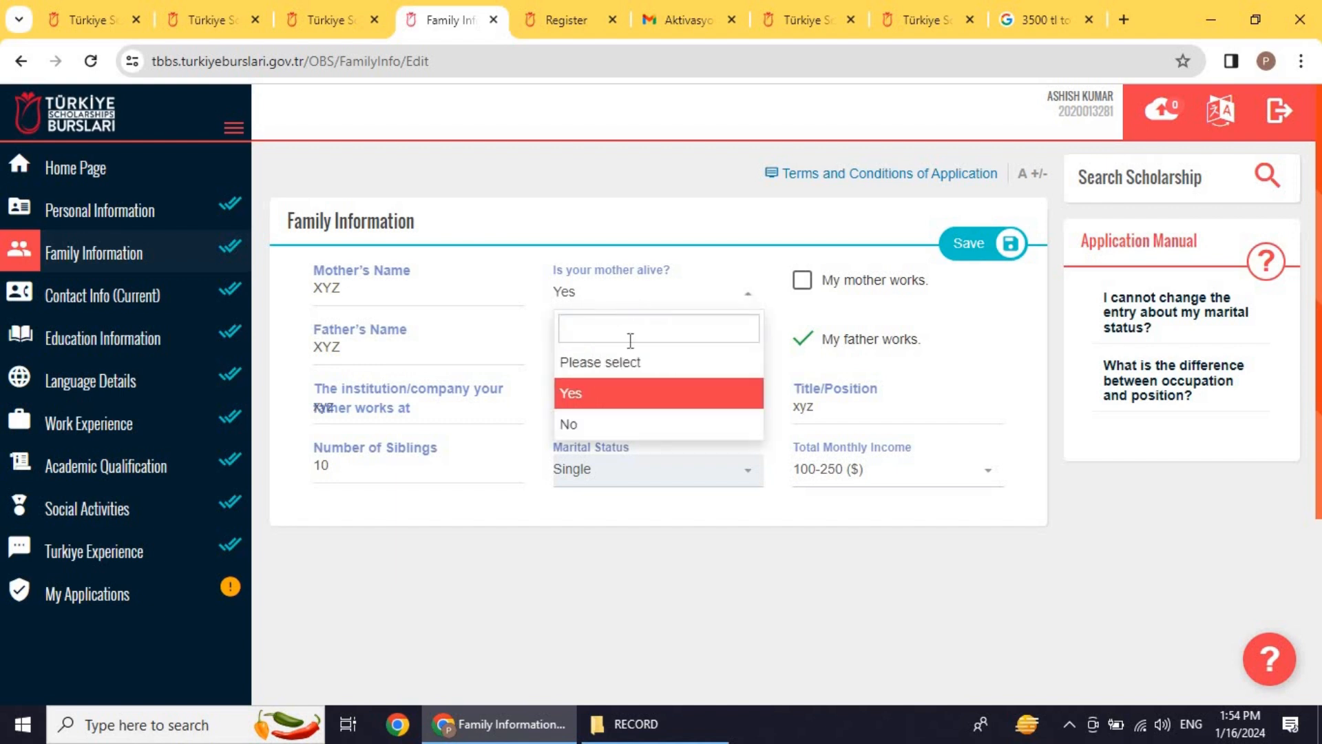
click(957, 299)
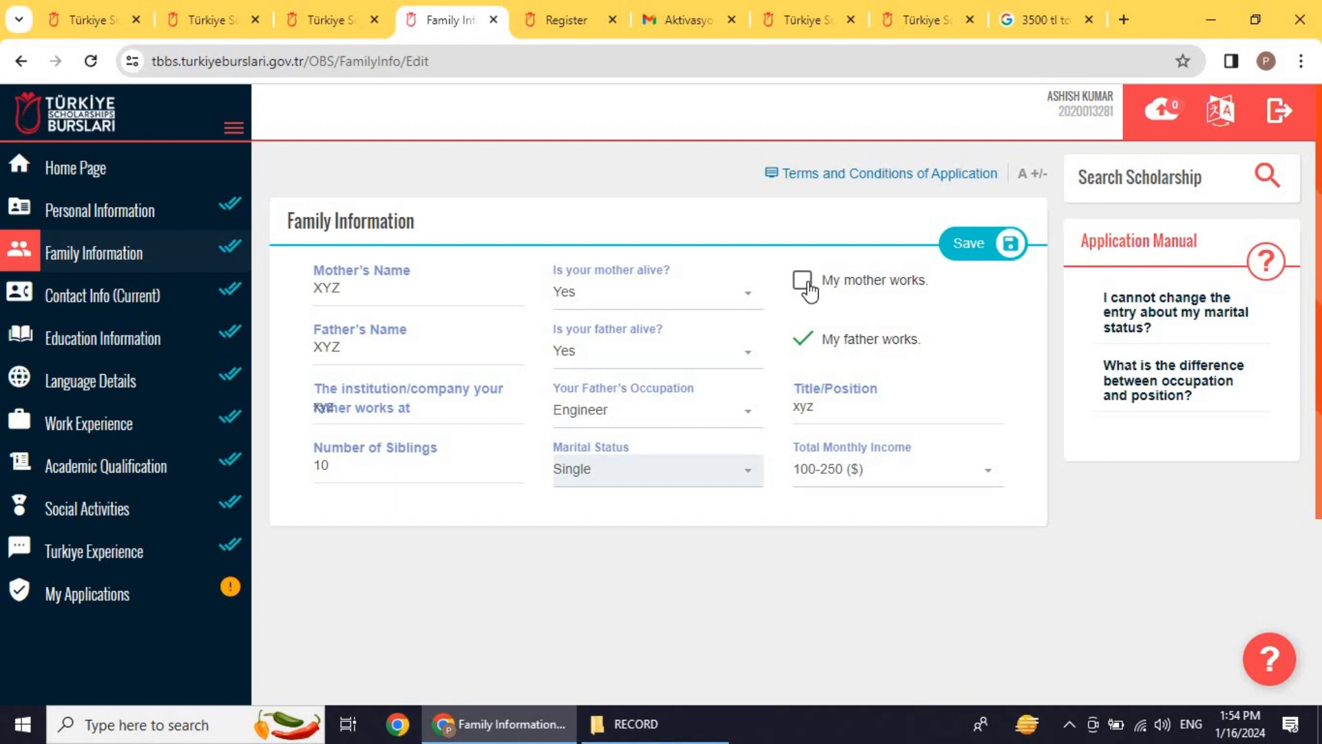
click(808, 289)
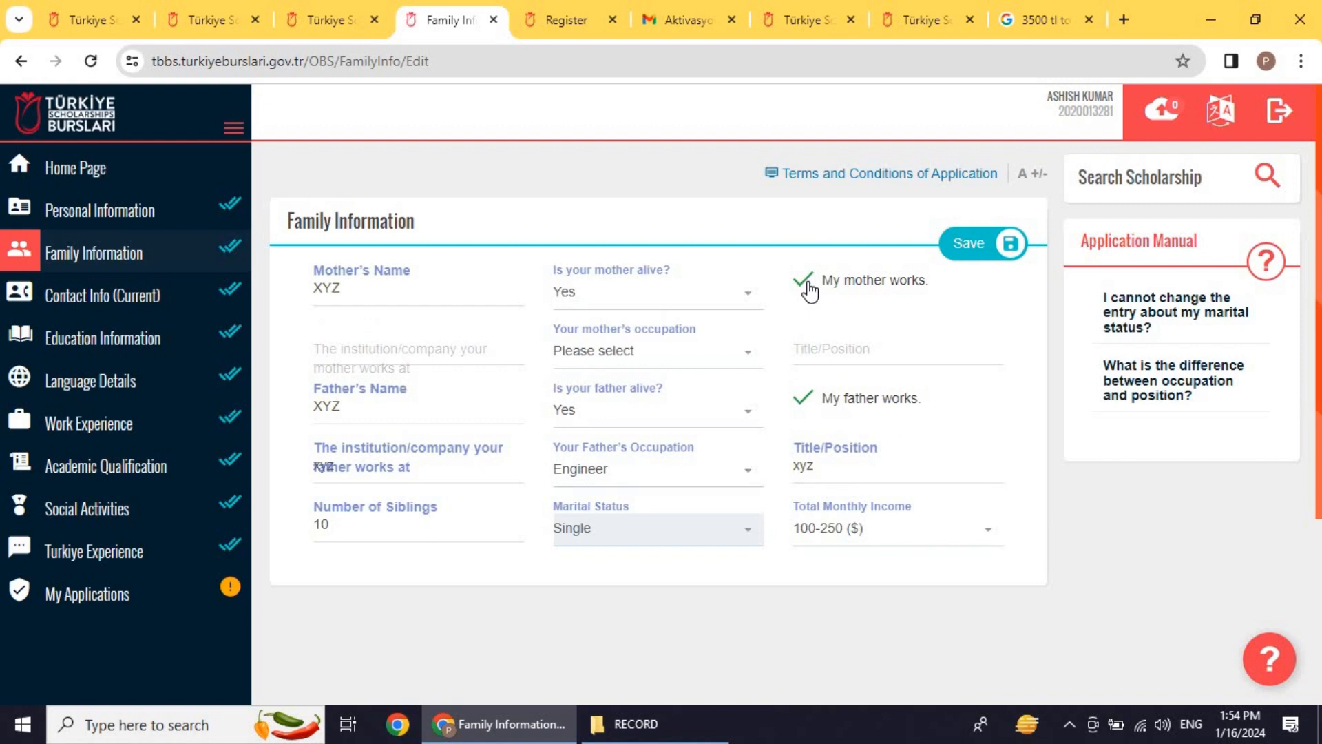
click(804, 282)
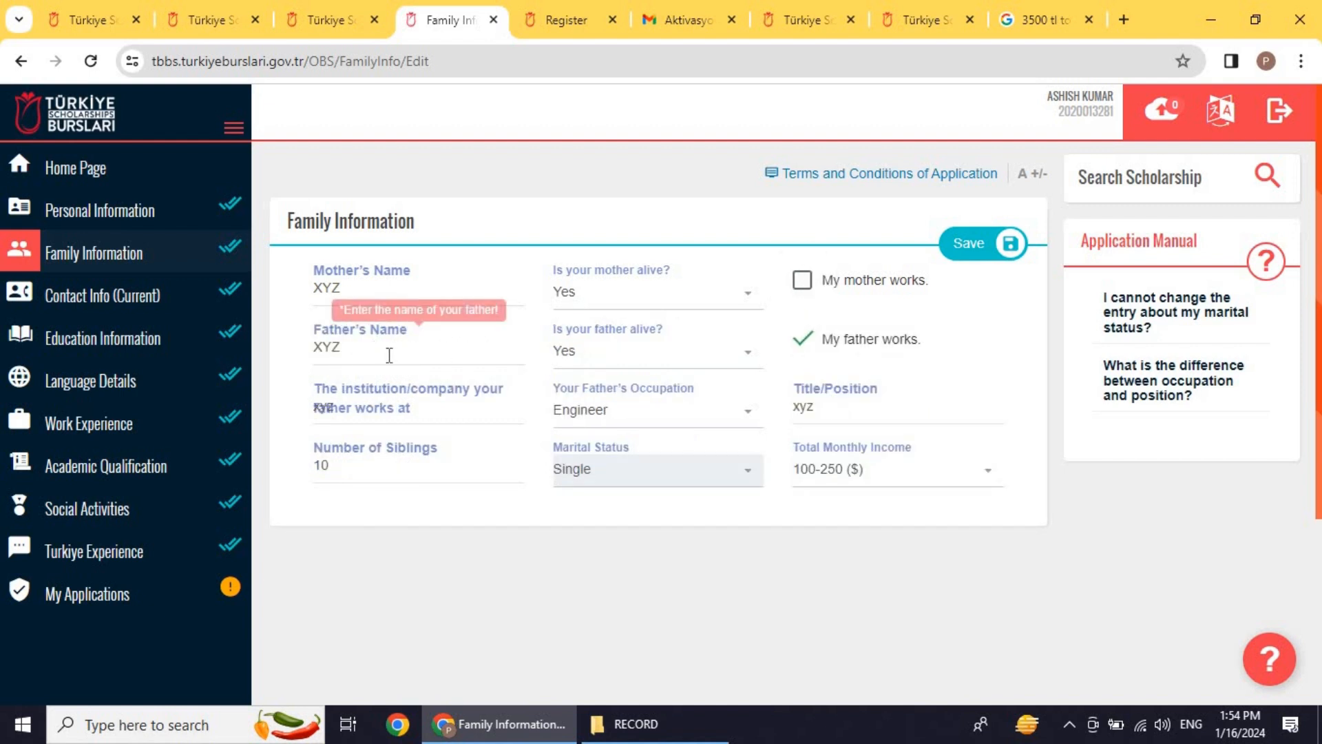
Step: Keep the father alive and working, entering 'xy' as his workplace
click(605, 352)
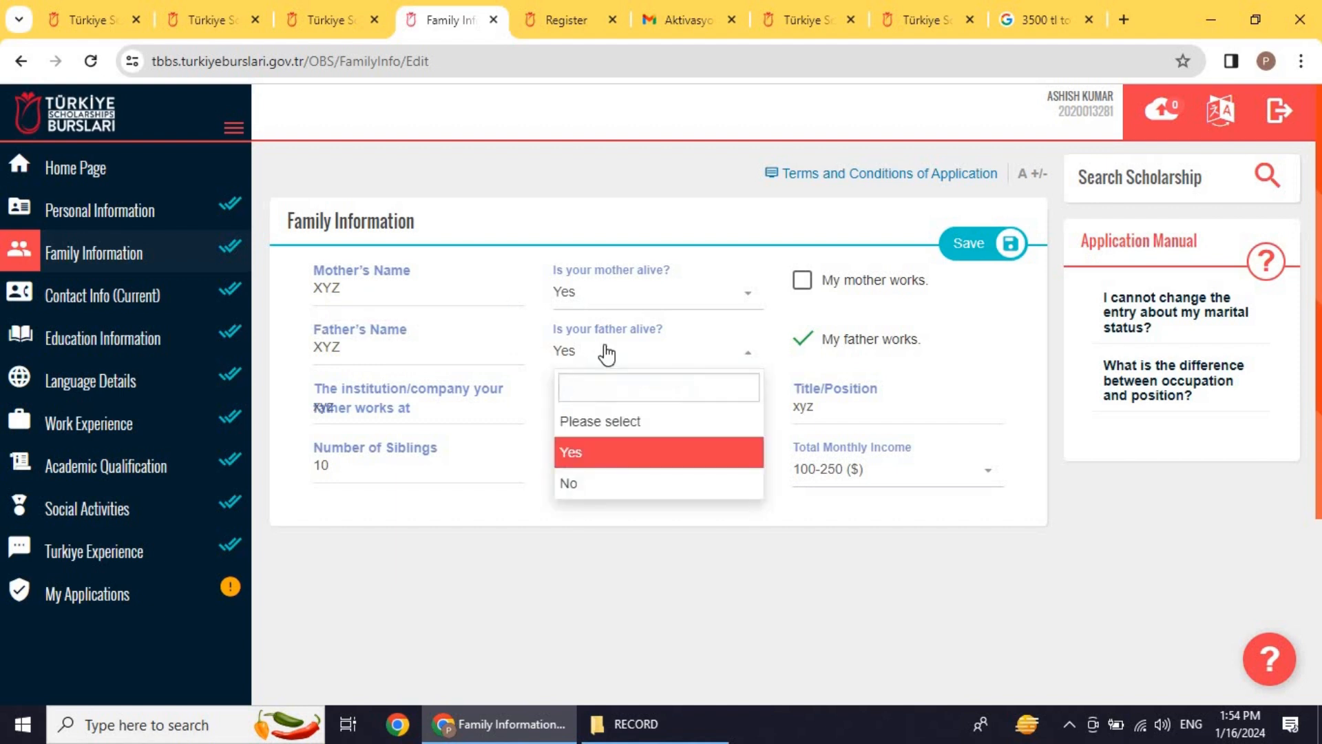
click(605, 353)
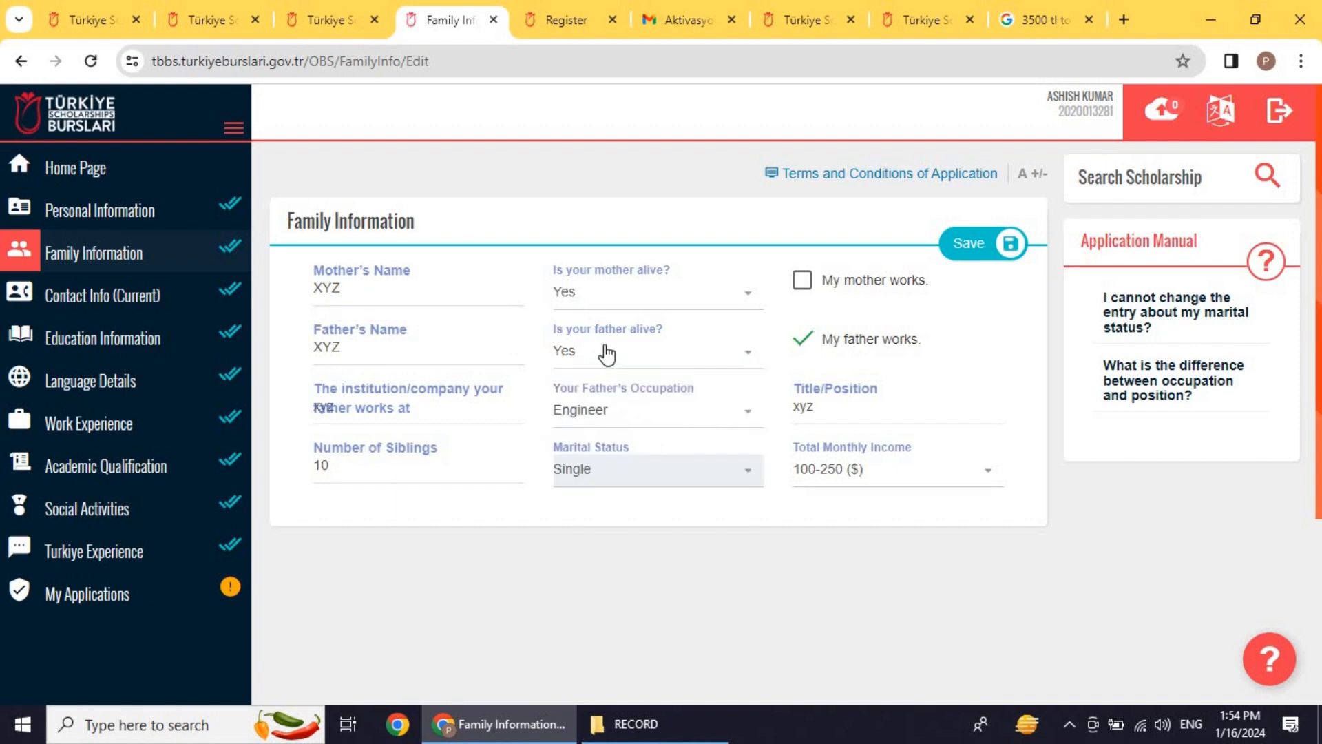
click(803, 341)
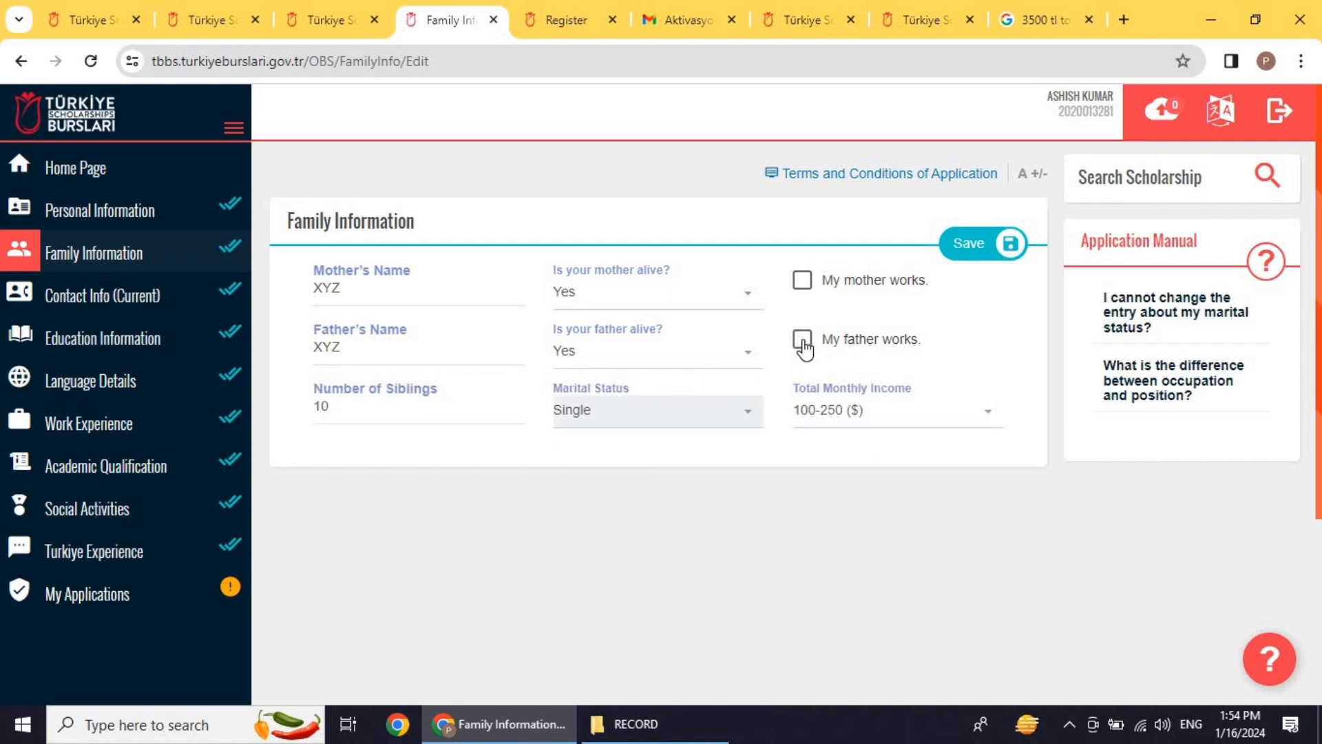
click(803, 341)
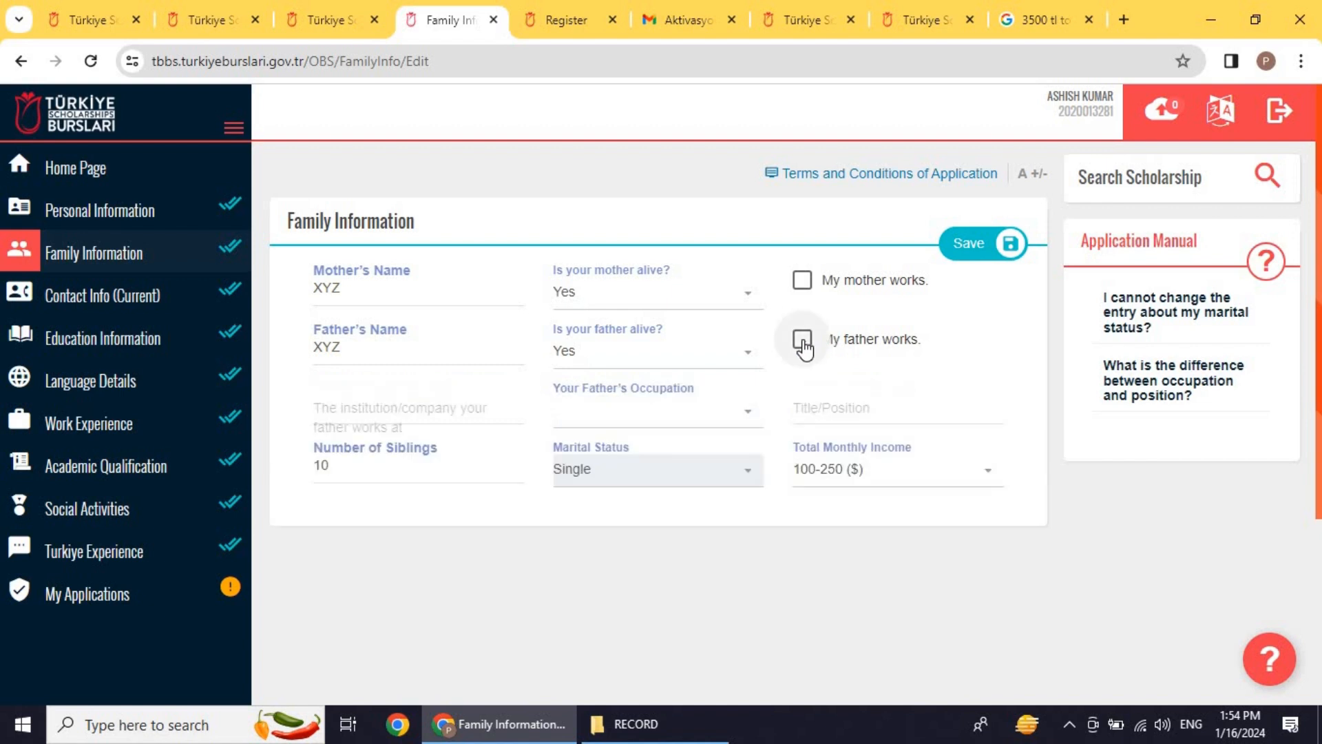
click(415, 409)
text(xyz)
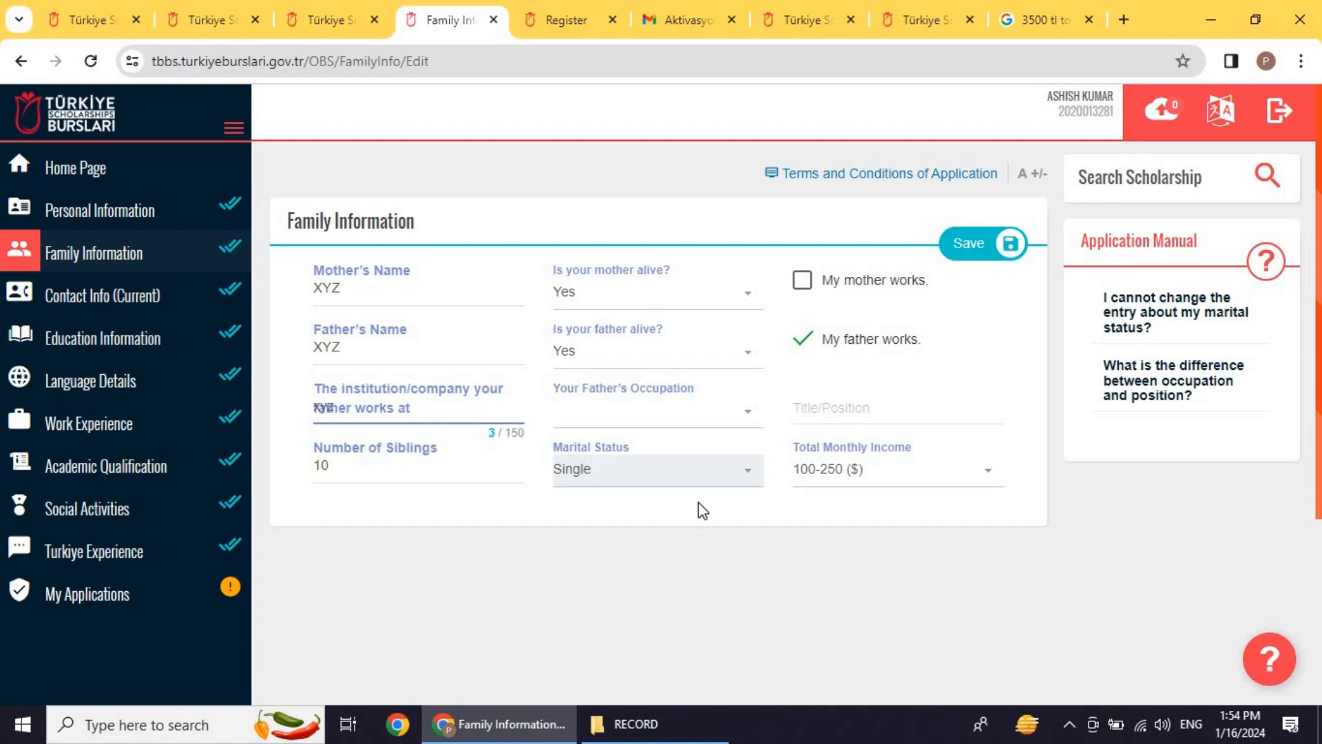
Step: Review the father's occupation, title and 100-250 ($) monthly income, then go to Contact Info (Current)
click(758, 424)
scroll(678, 509, down, 5)
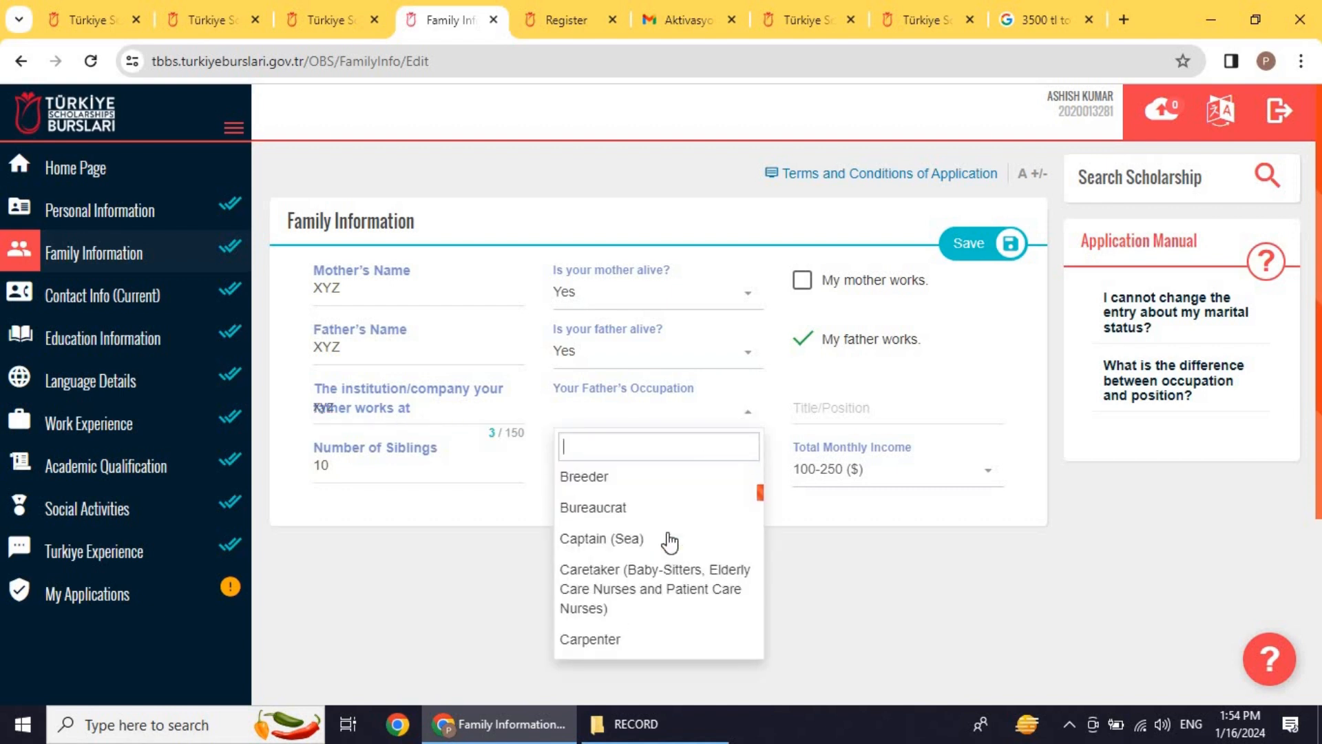
scroll(669, 542, down, 6)
scroll(664, 526, up, 6)
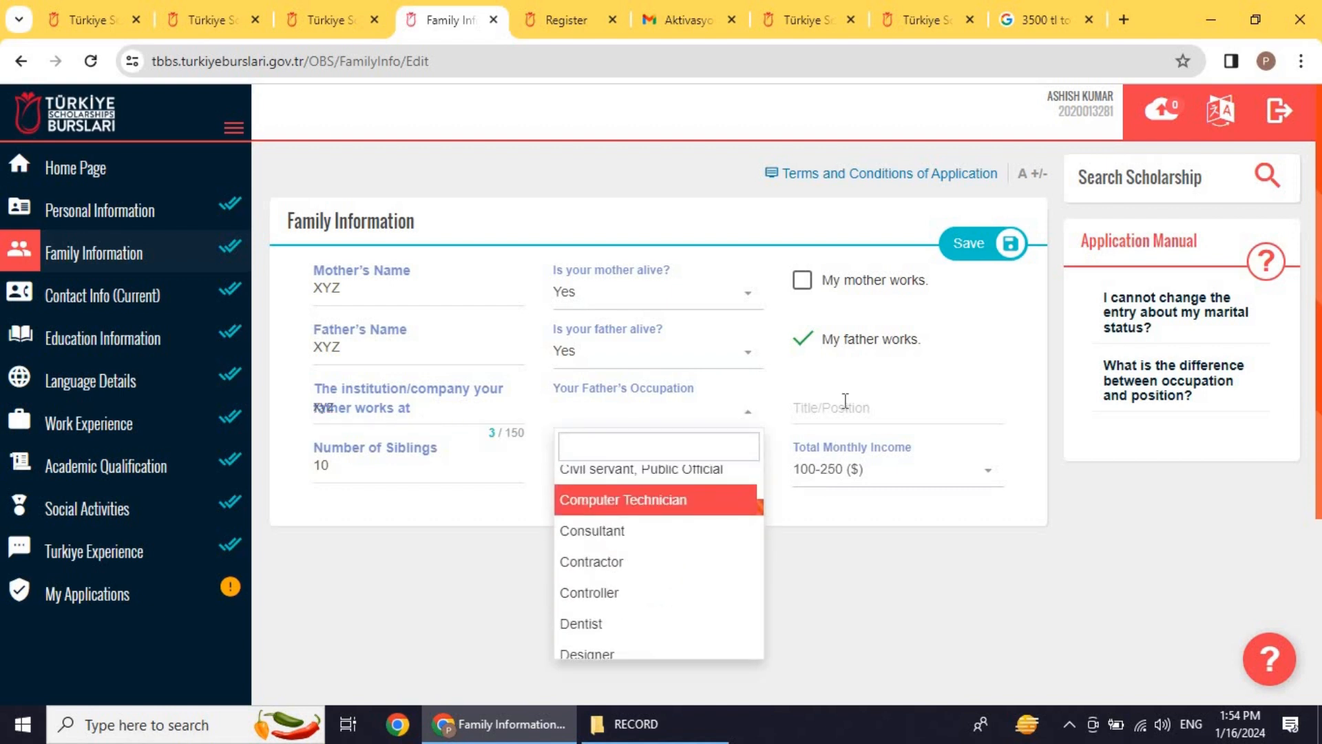
click(845, 401)
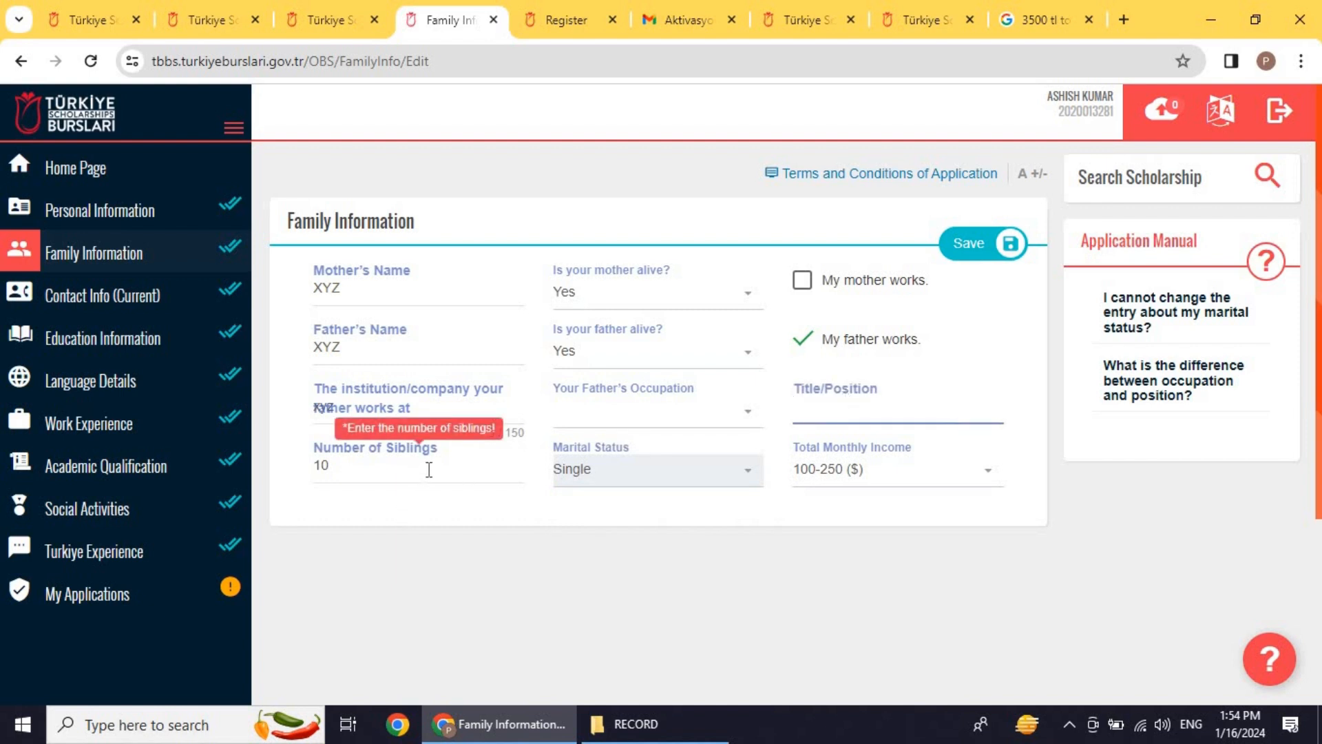
click(612, 475)
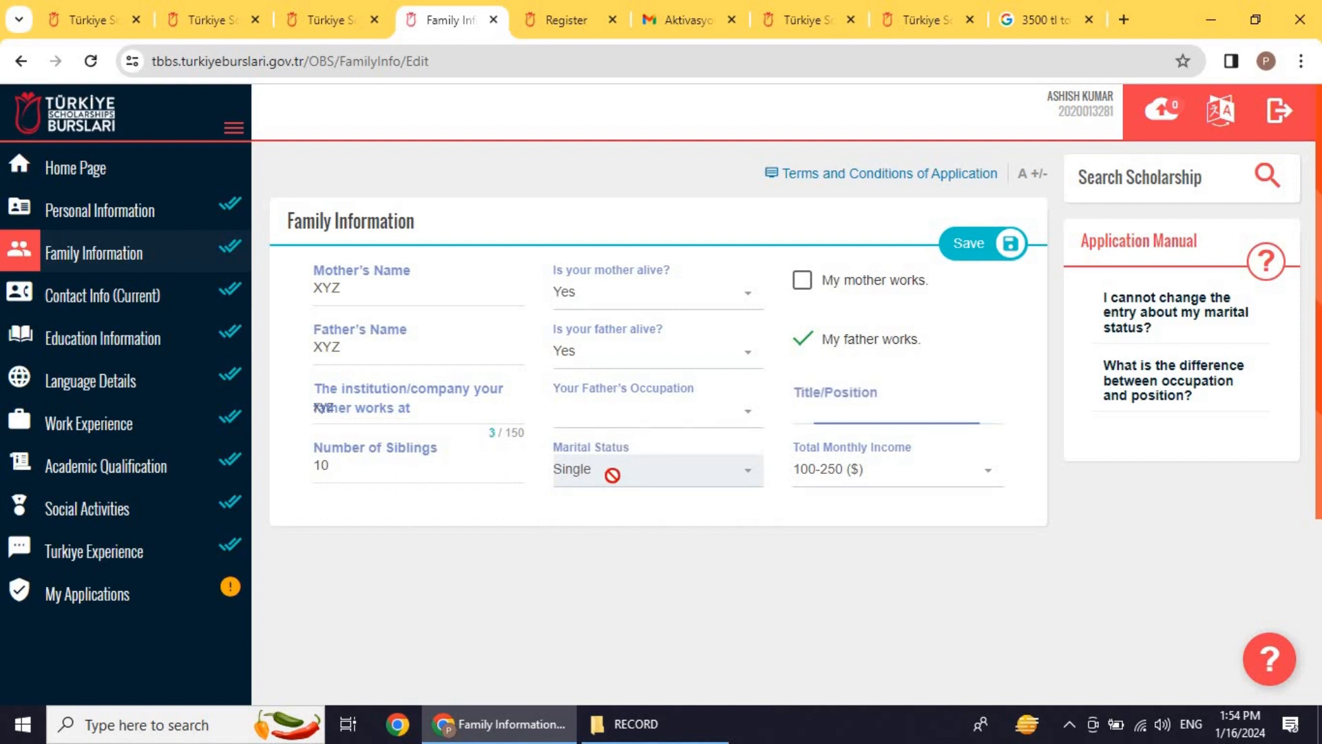
click(889, 475)
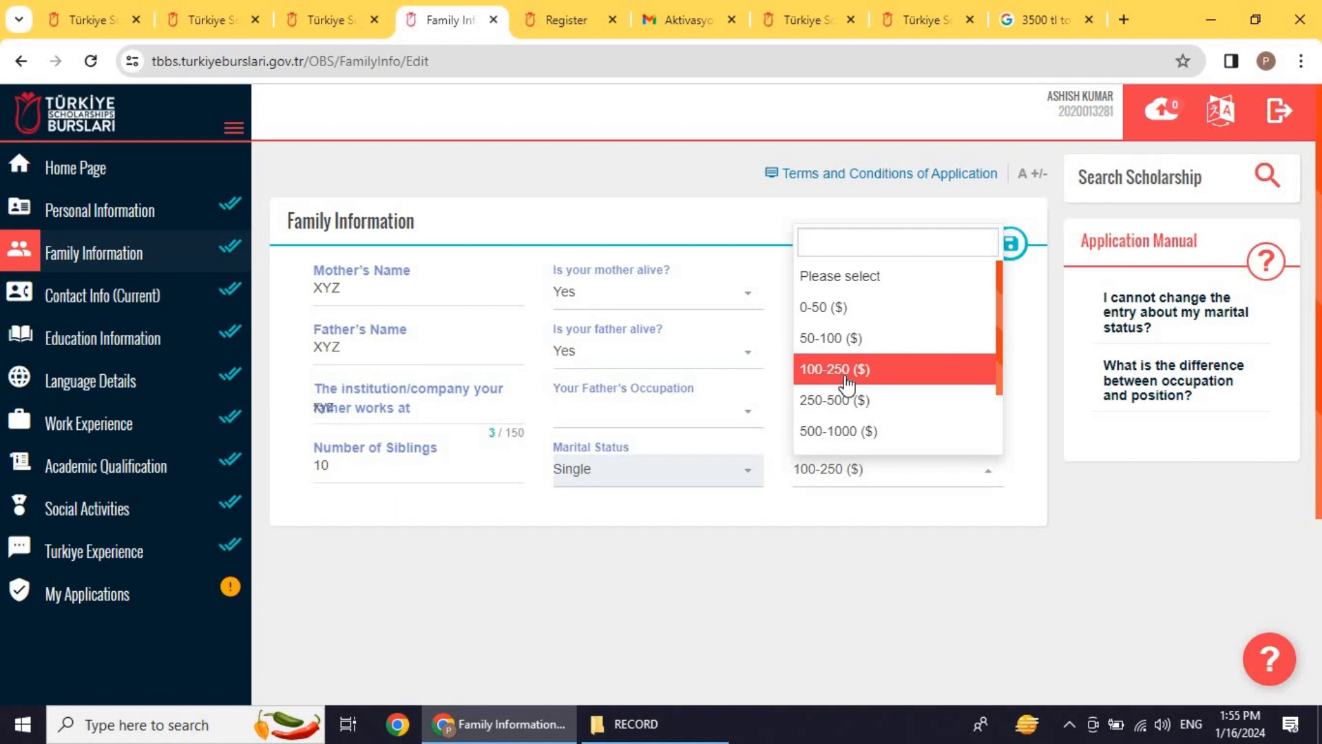
click(811, 547)
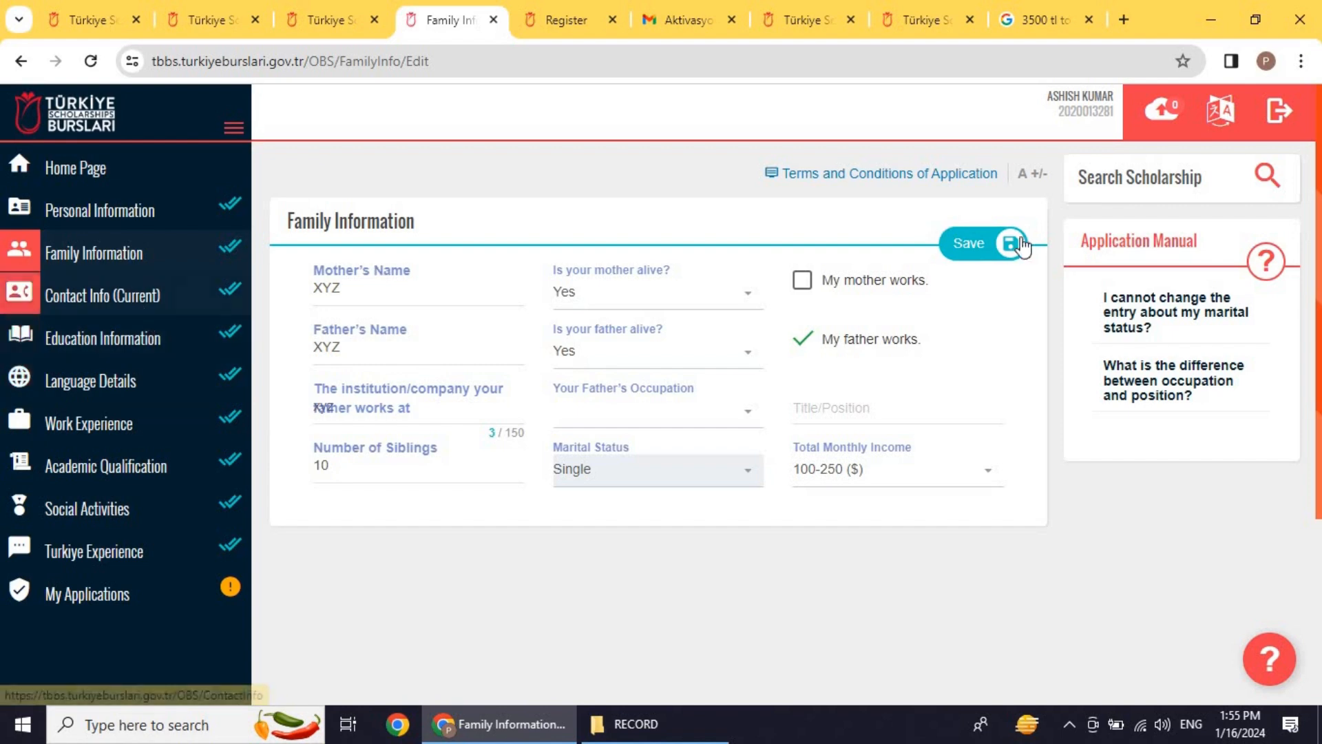
click(194, 296)
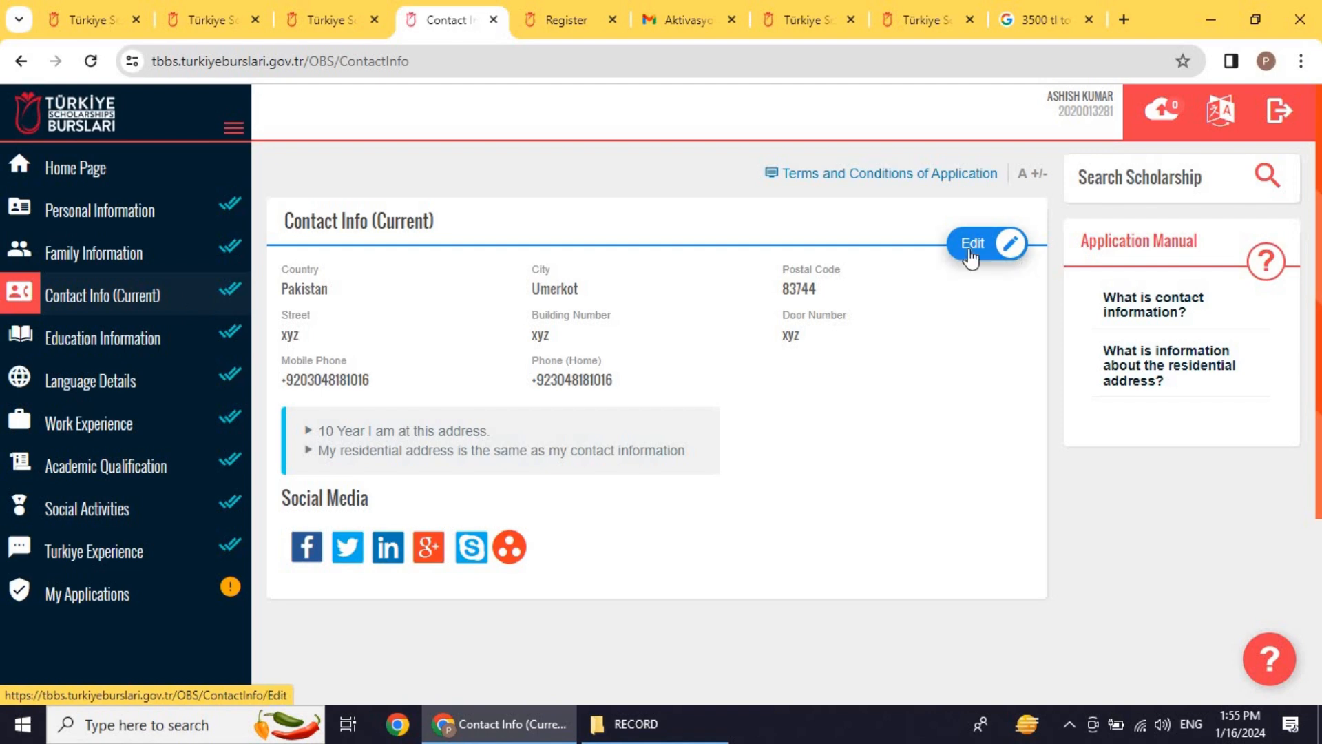
Step: Edit Contact Info (Current), scroll through the address, and check the Facebook, LinkedIn and Twitter fields
click(991, 246)
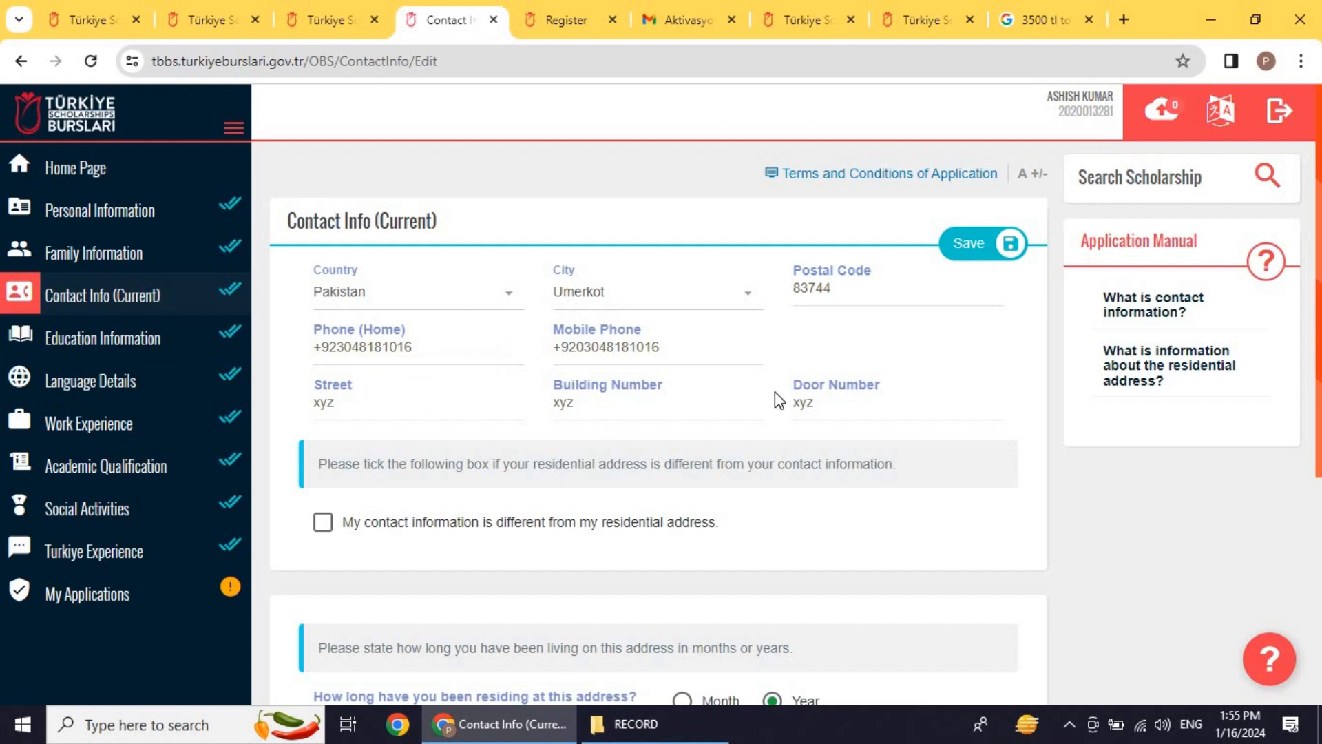
scroll(507, 423, down, 2)
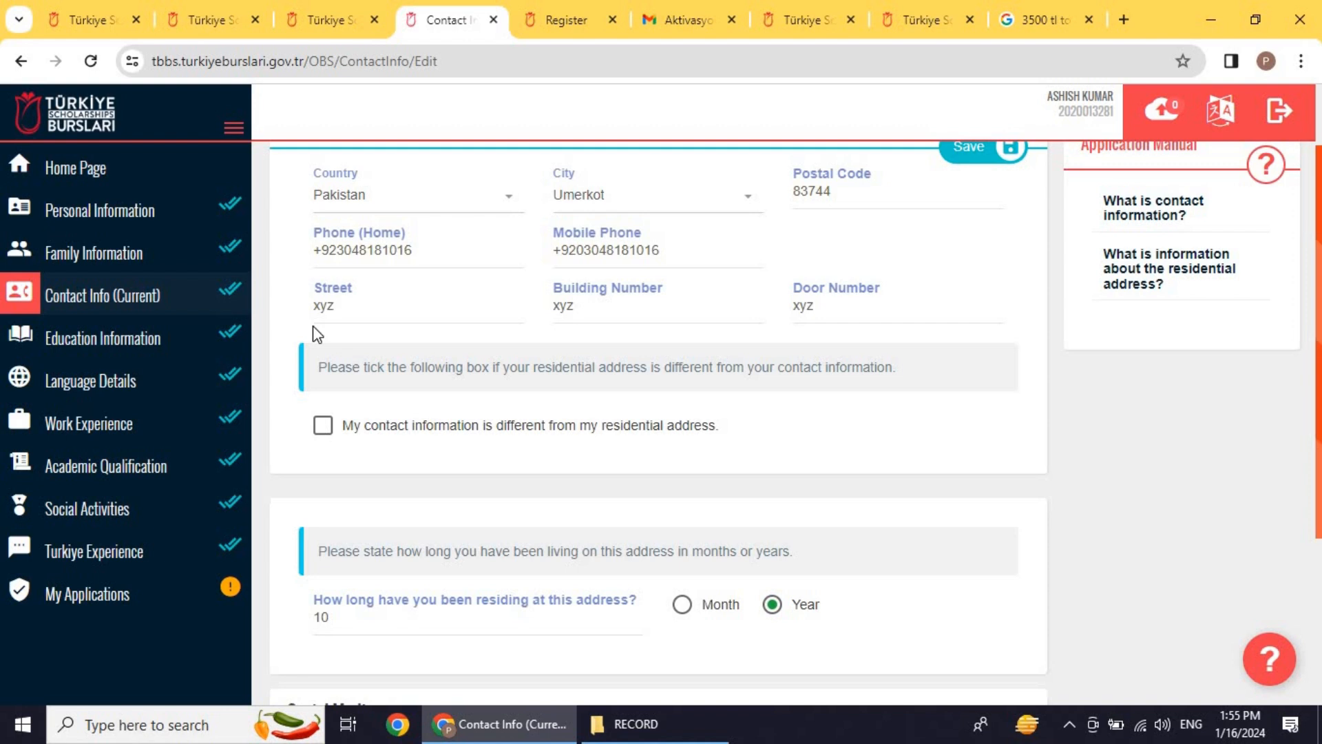
scroll(443, 404, down, 2)
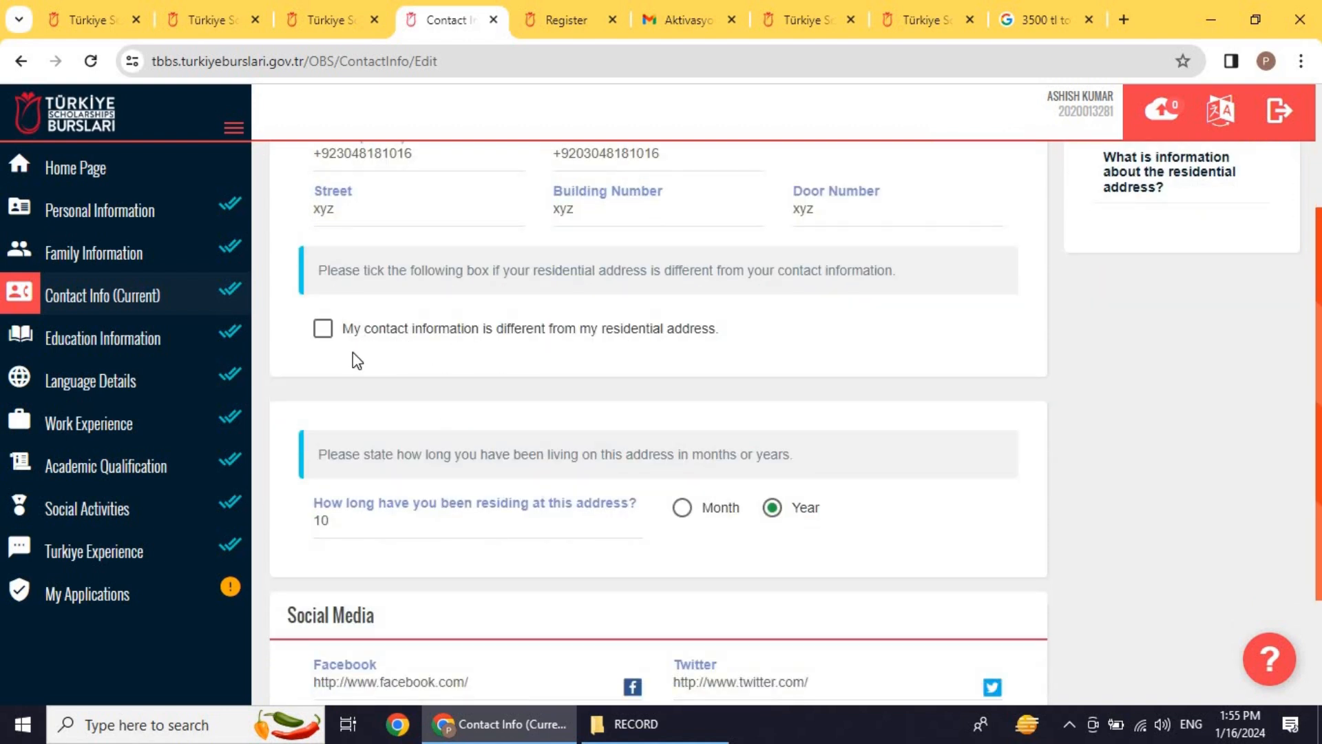
scroll(375, 347, up, 3)
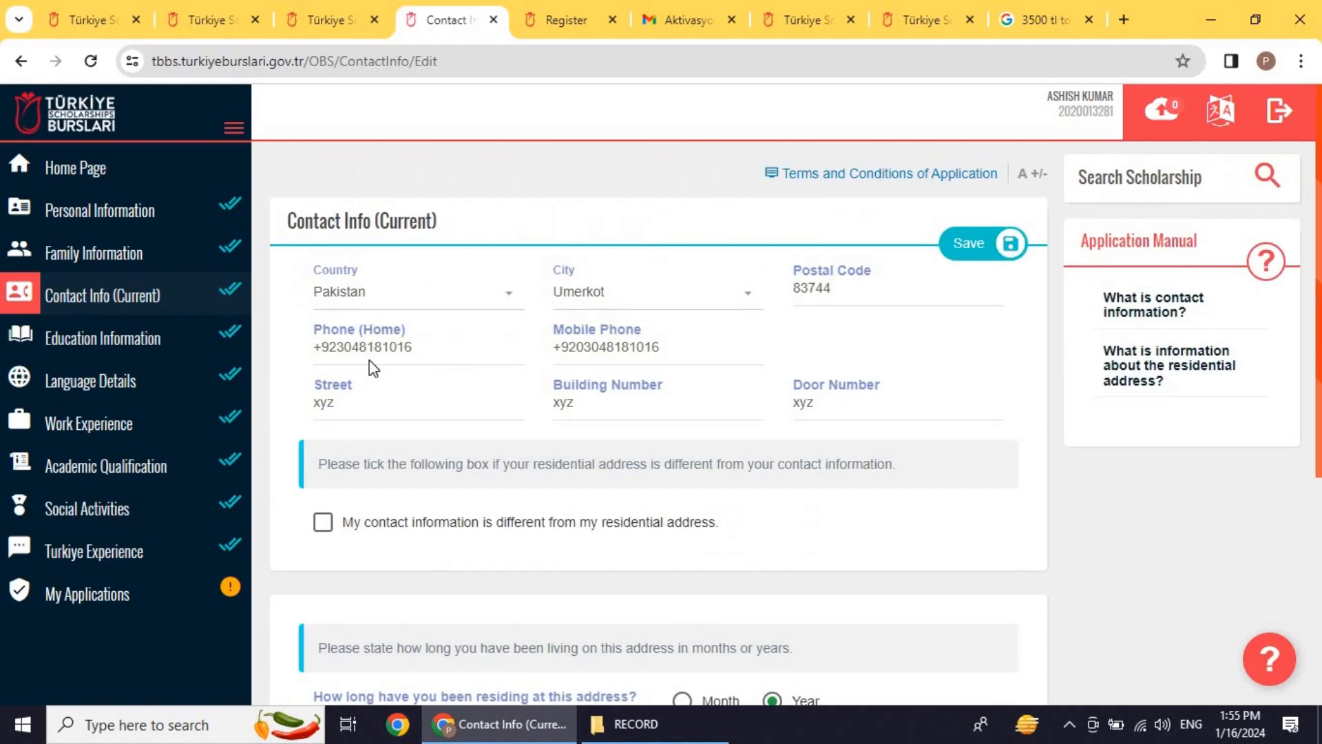
scroll(351, 358, down, 3)
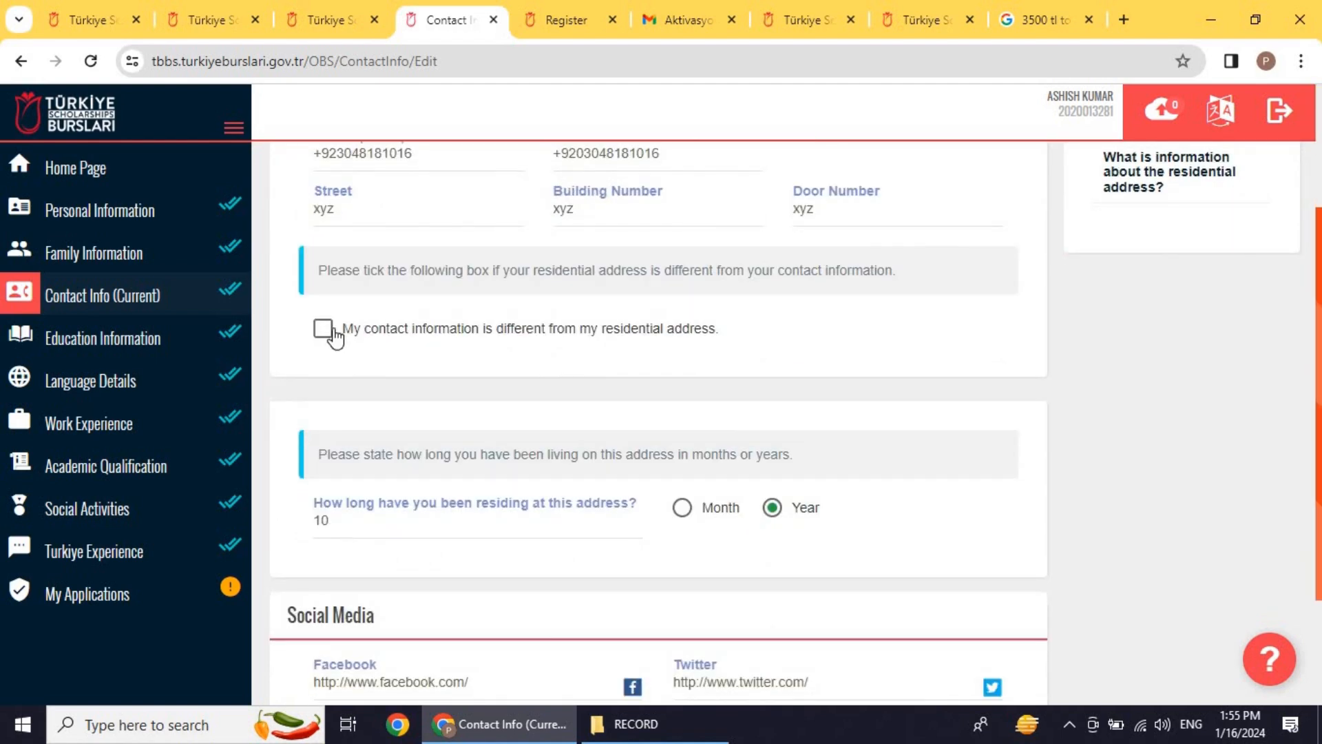
scroll(478, 366, down, 2)
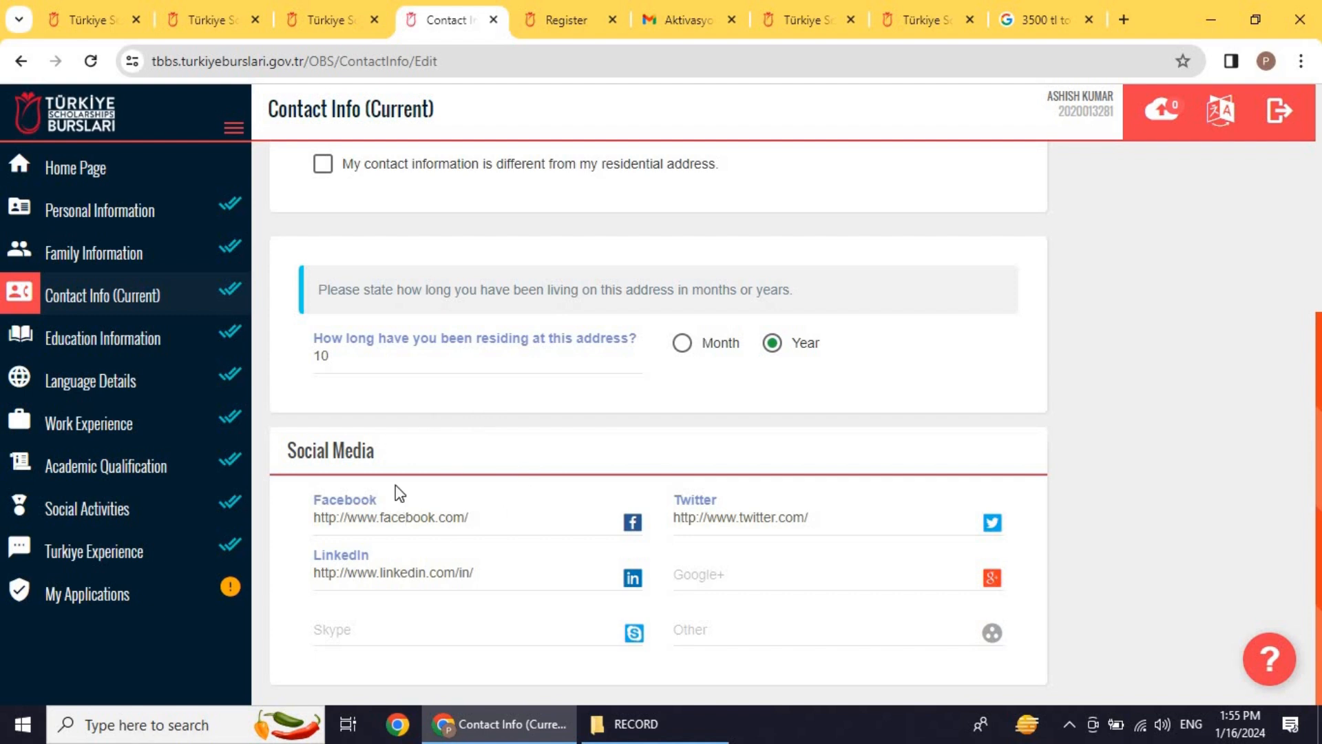
click(490, 513)
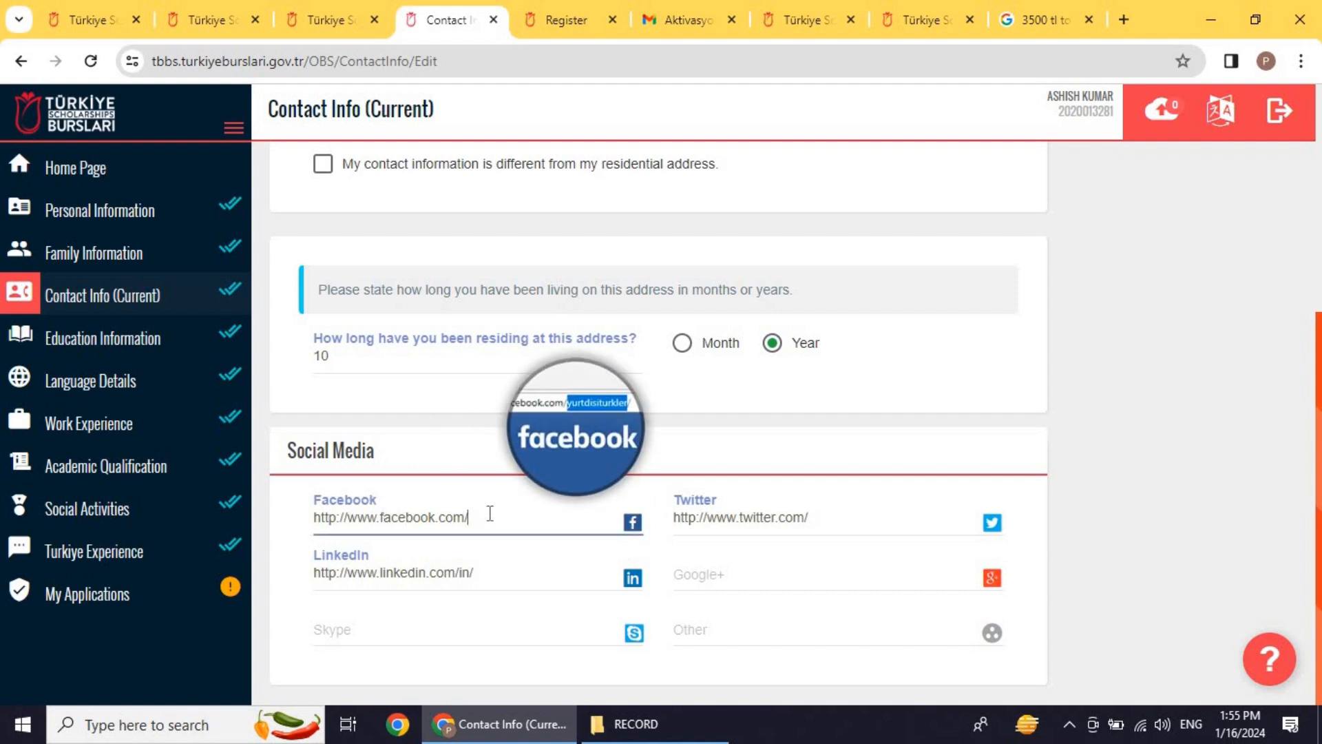
click(484, 571)
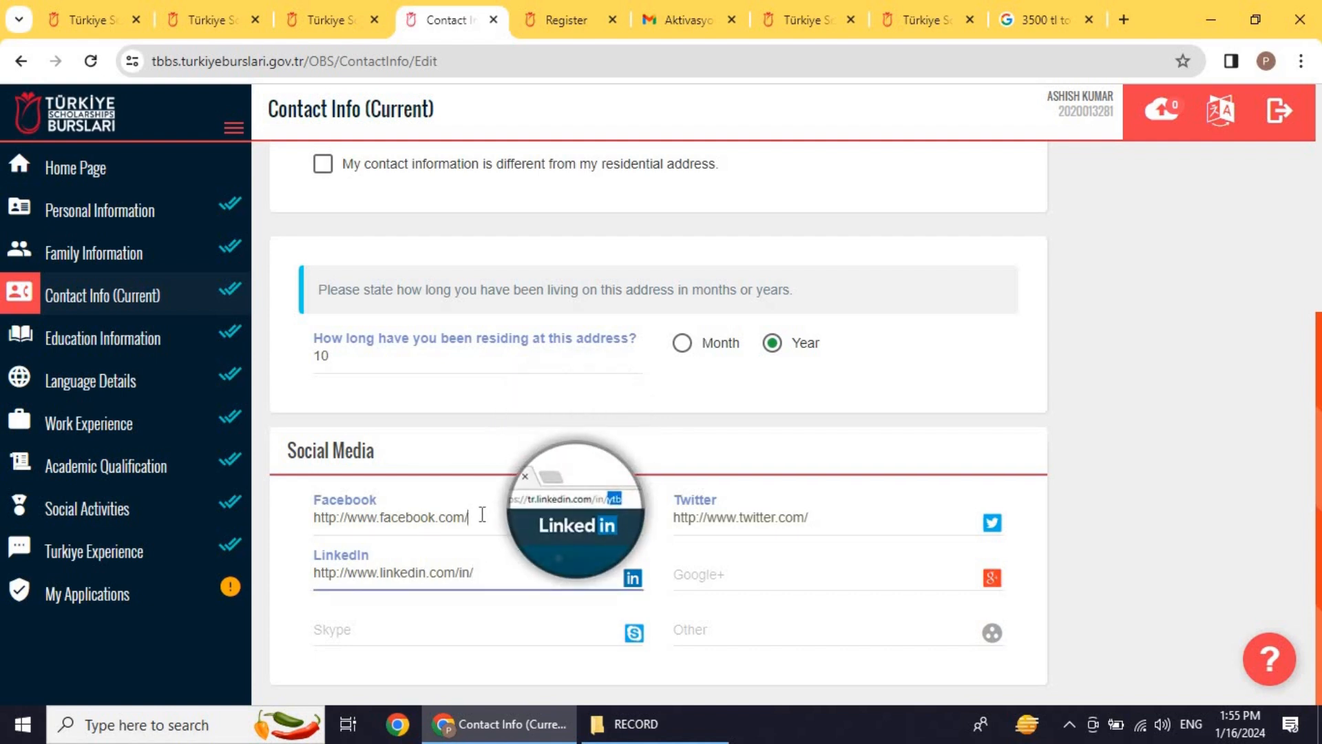
click(847, 516)
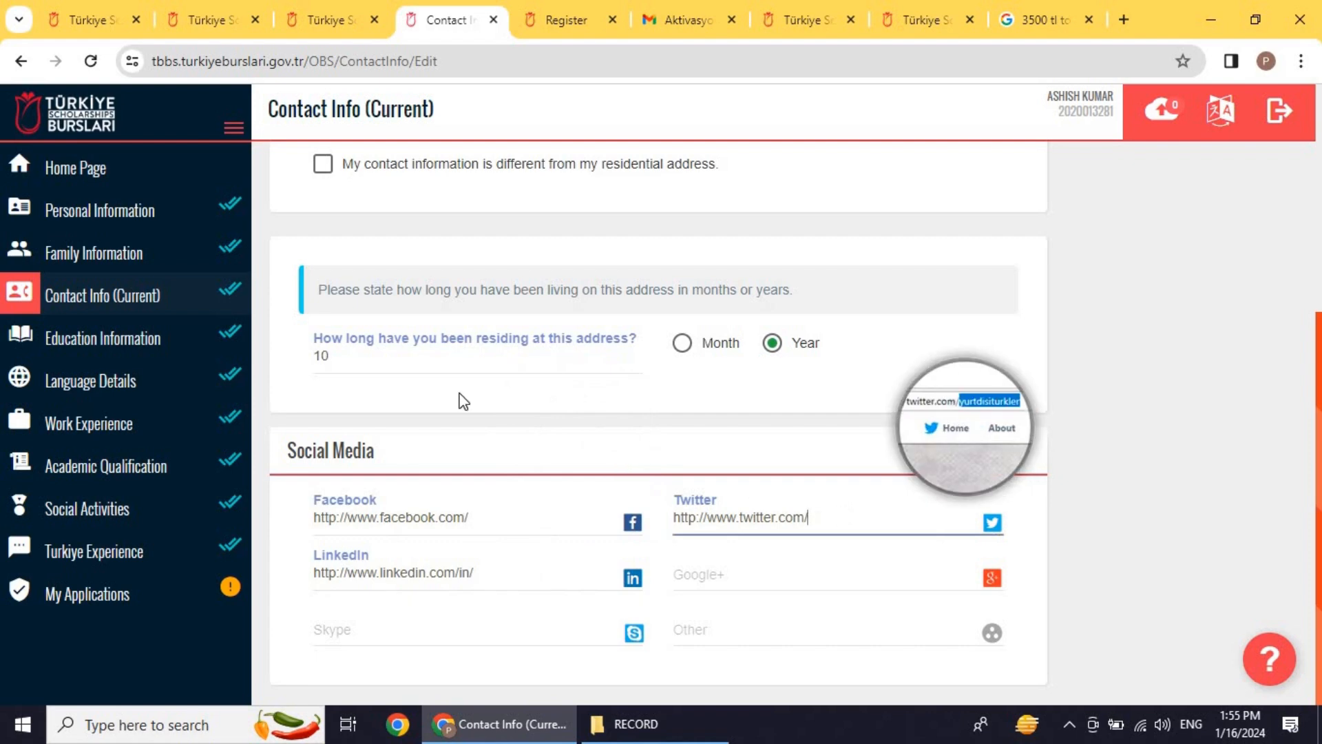
scroll(871, 393, up, 5)
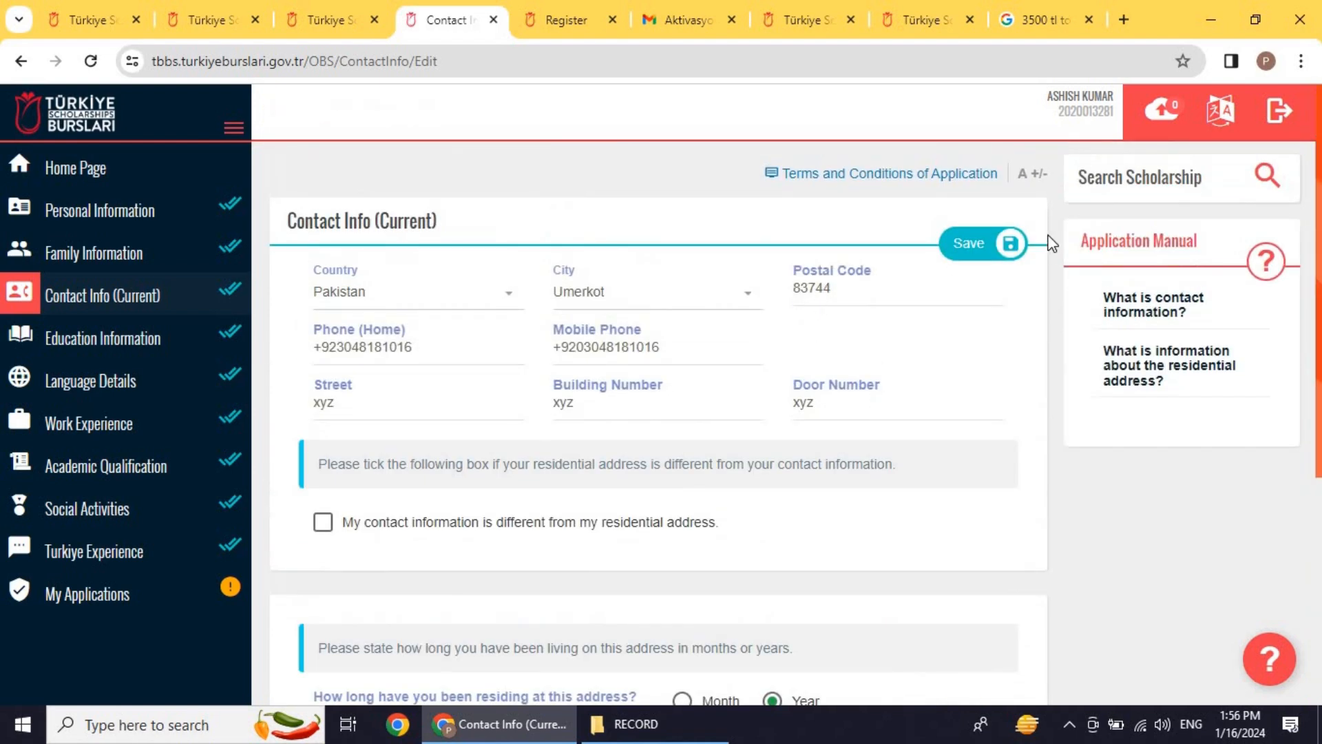
Step: Open Education Information and scroll through the graduated Middle School and High School rows in Pakistan
click(121, 336)
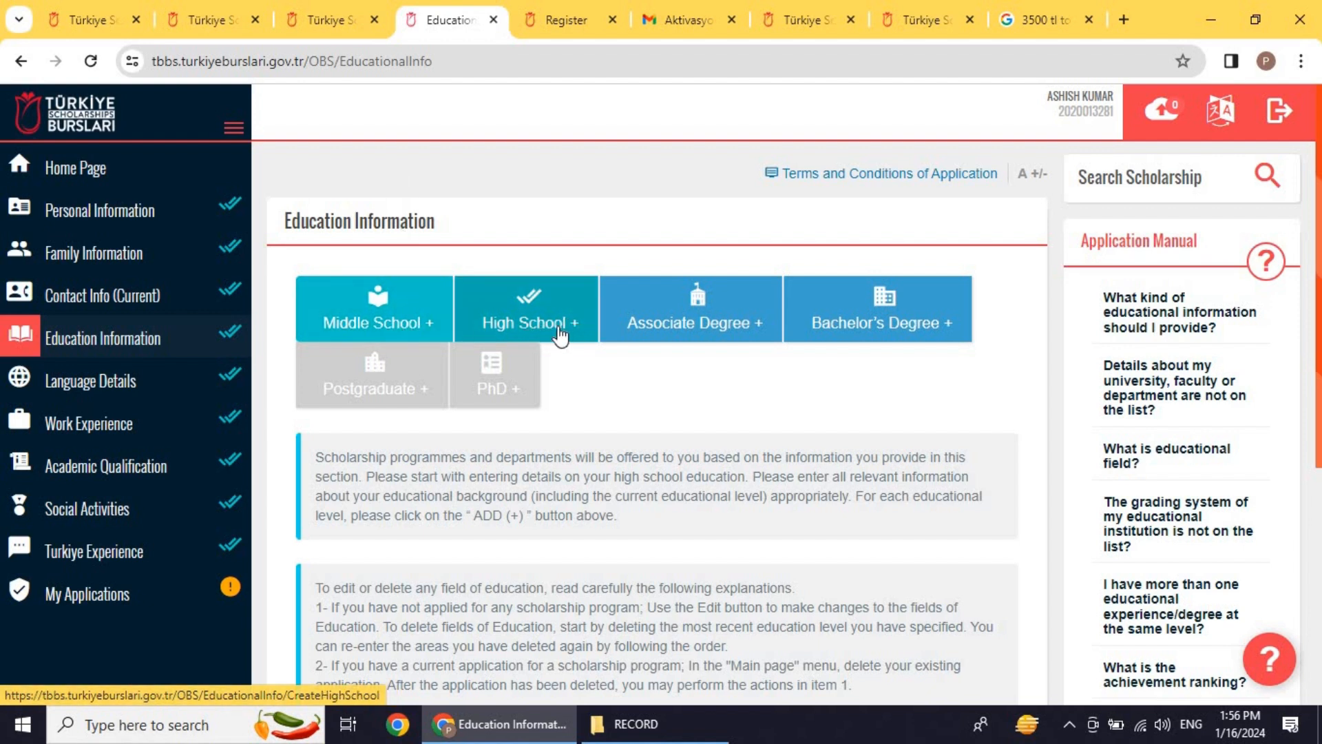
scroll(544, 331, down, 1)
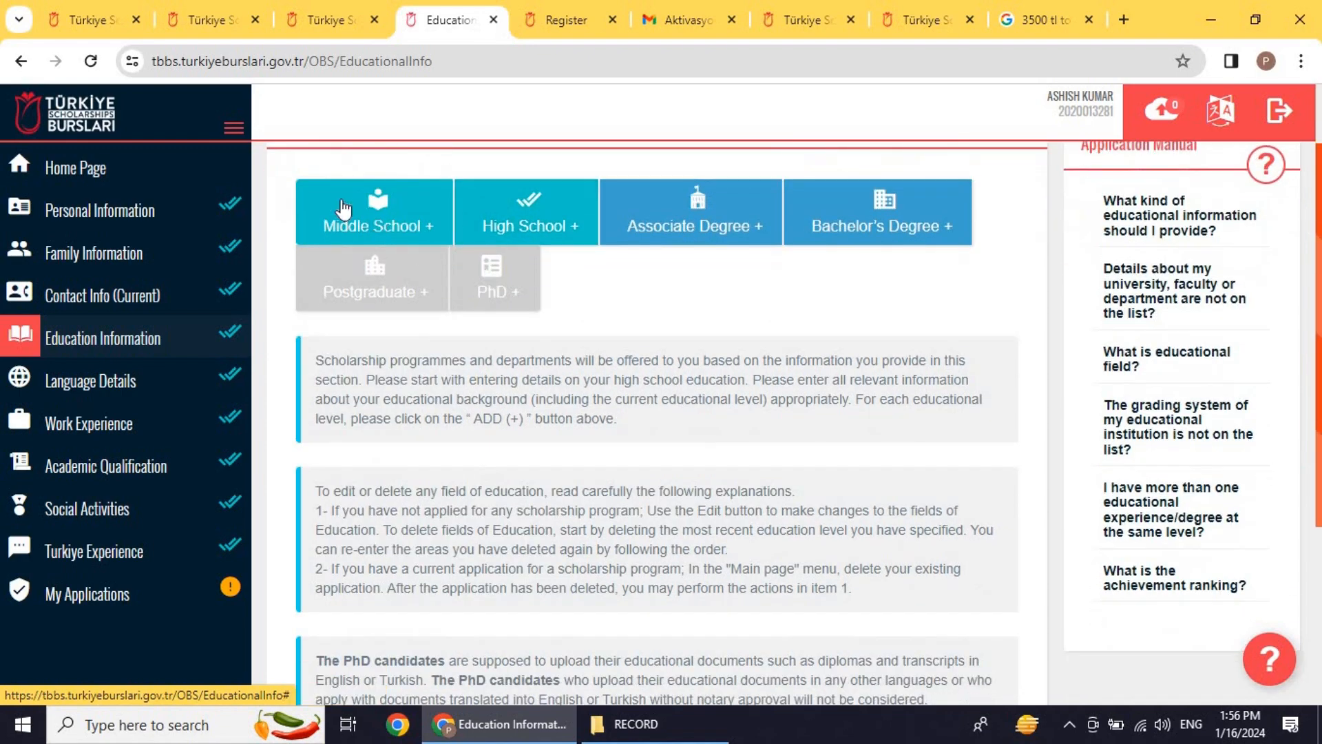
scroll(496, 260, down, 4)
scroll(497, 260, up, 5)
scroll(496, 271, down, 5)
scroll(540, 261, up, 5)
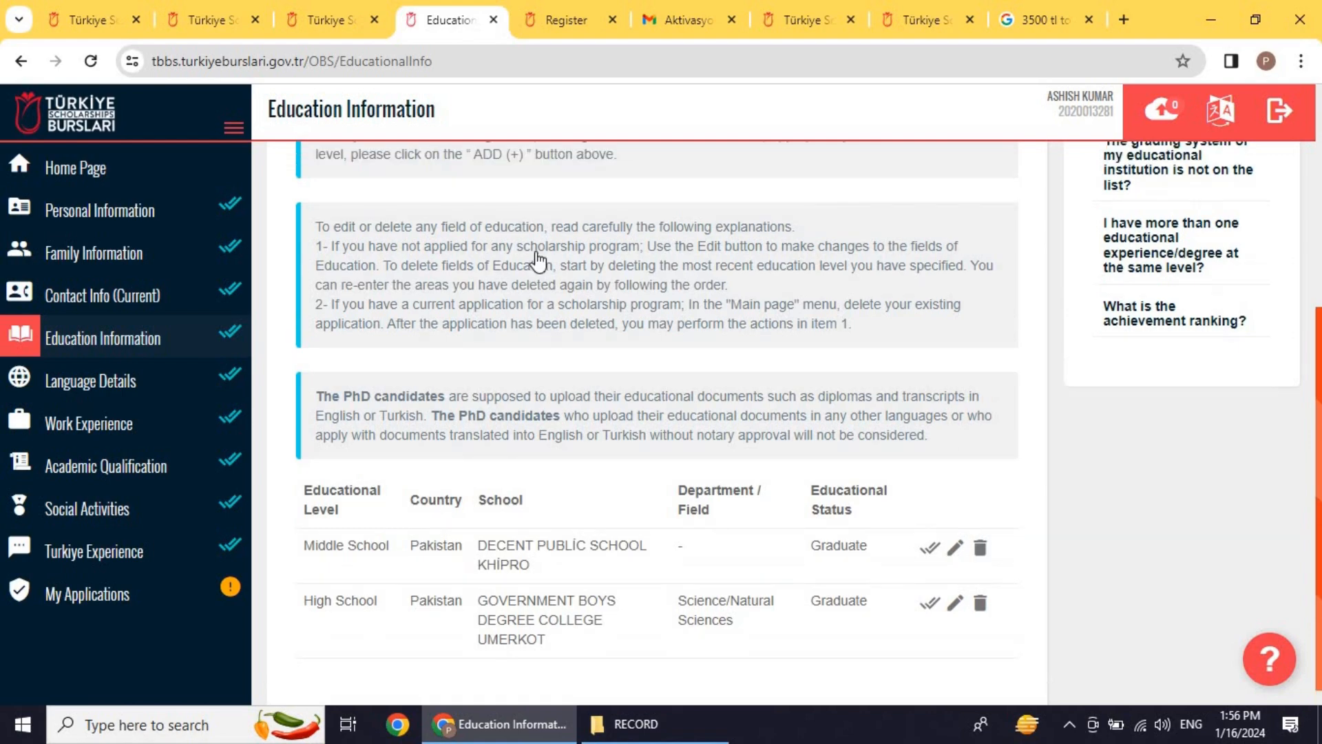
Step: Open the Middle School record and keep status Graduate with grade type 0-1100
click(411, 314)
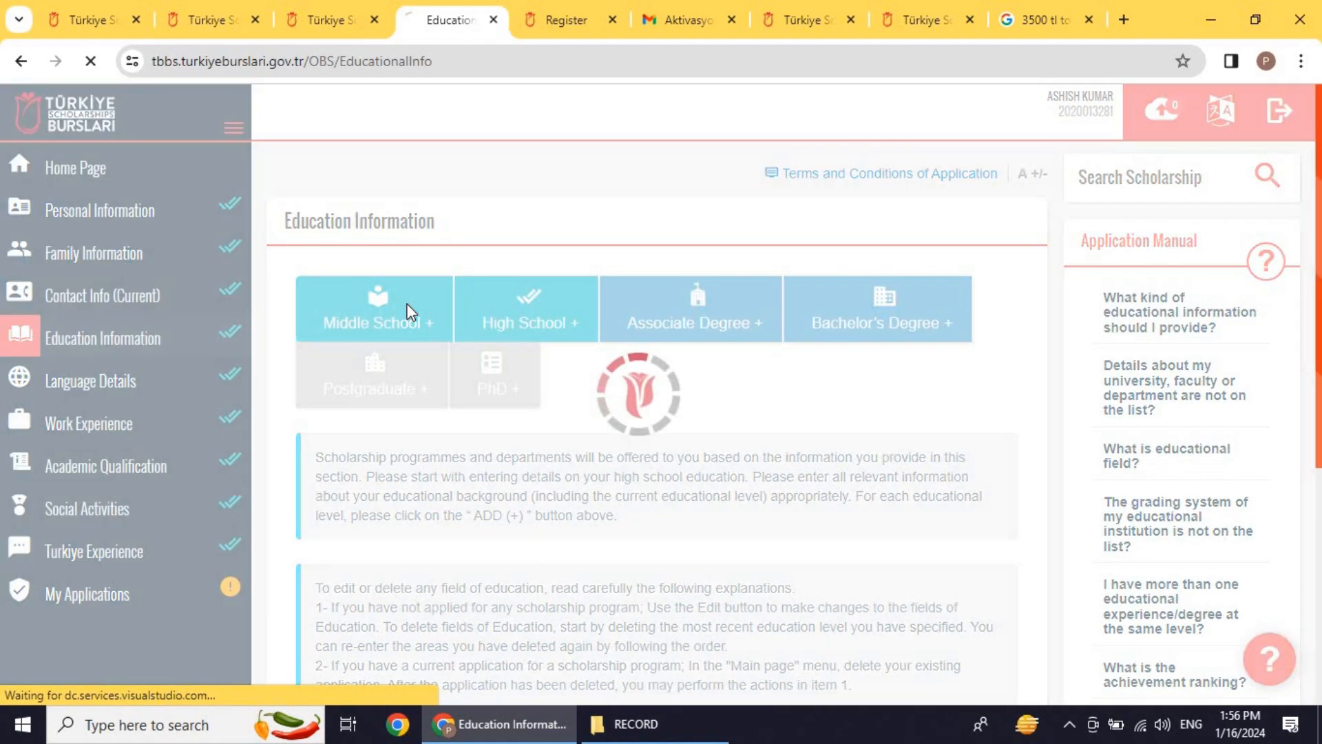
scroll(623, 307, down, 1)
scroll(626, 309, up, 1)
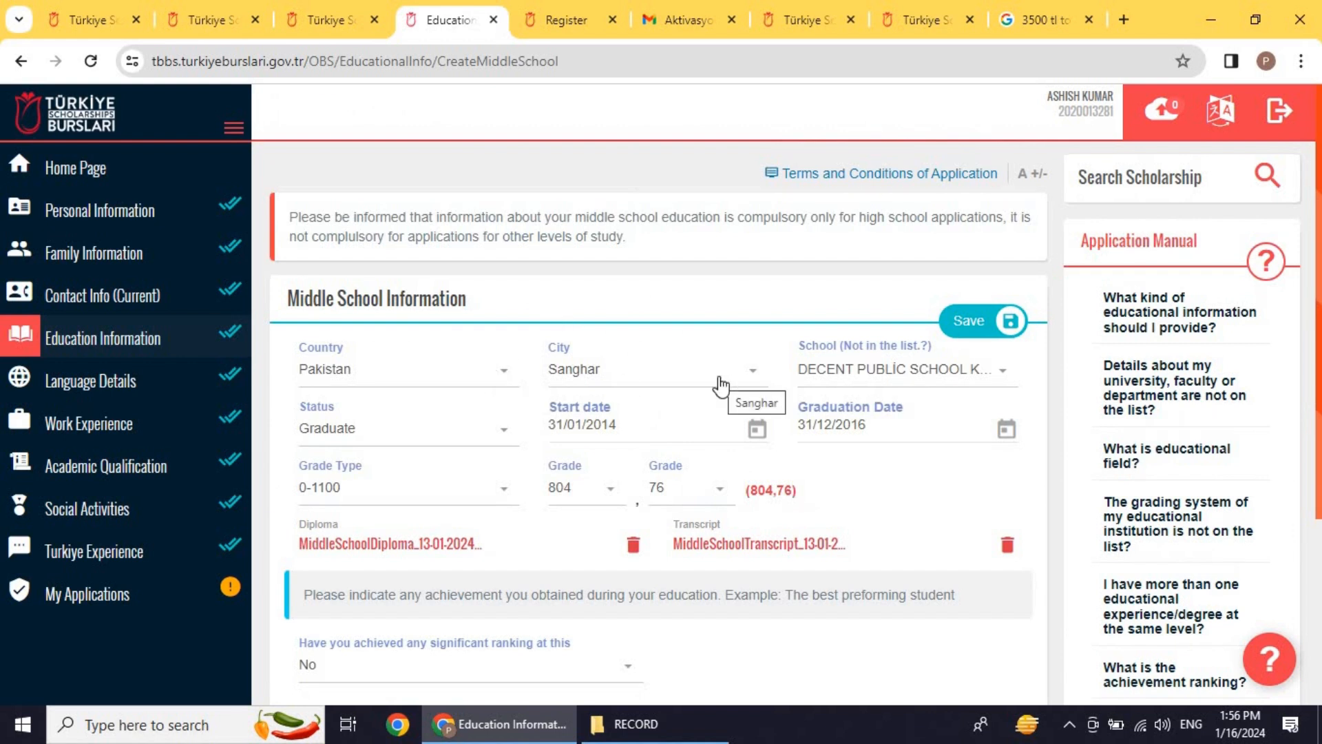
click(897, 380)
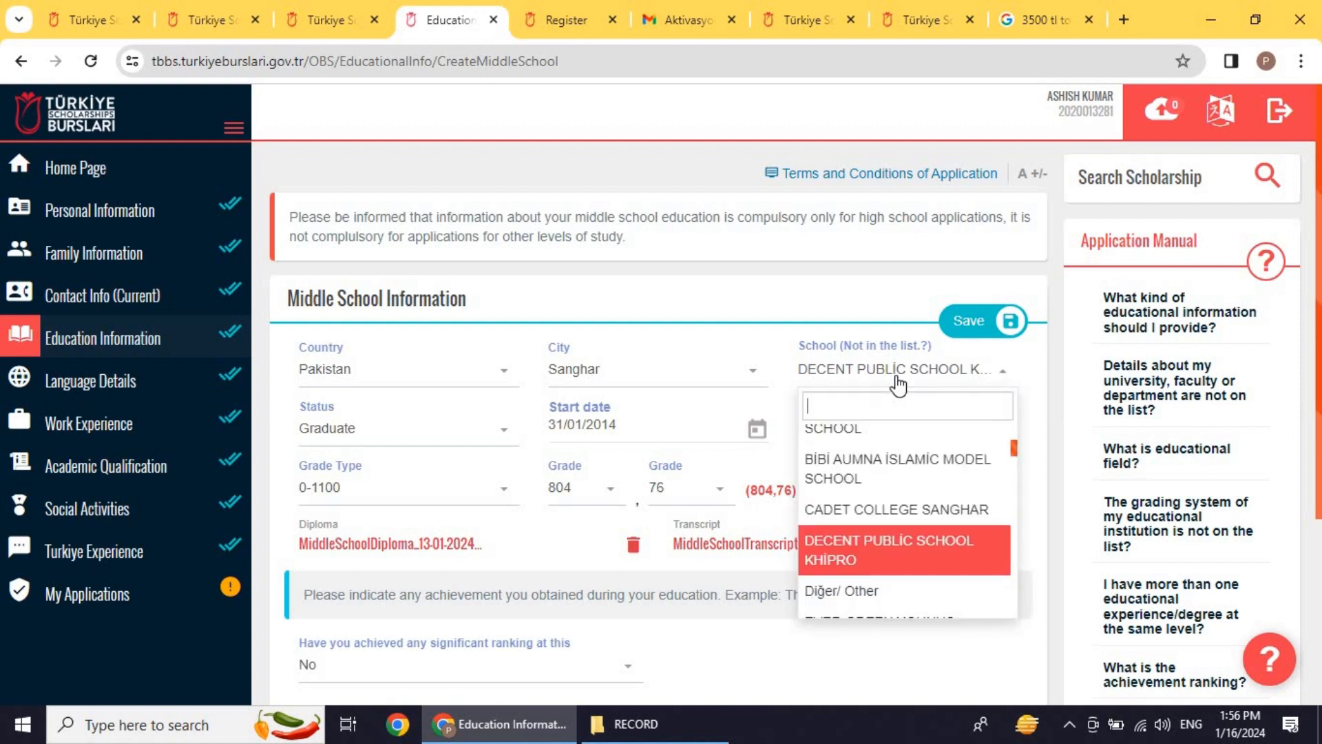
click(317, 432)
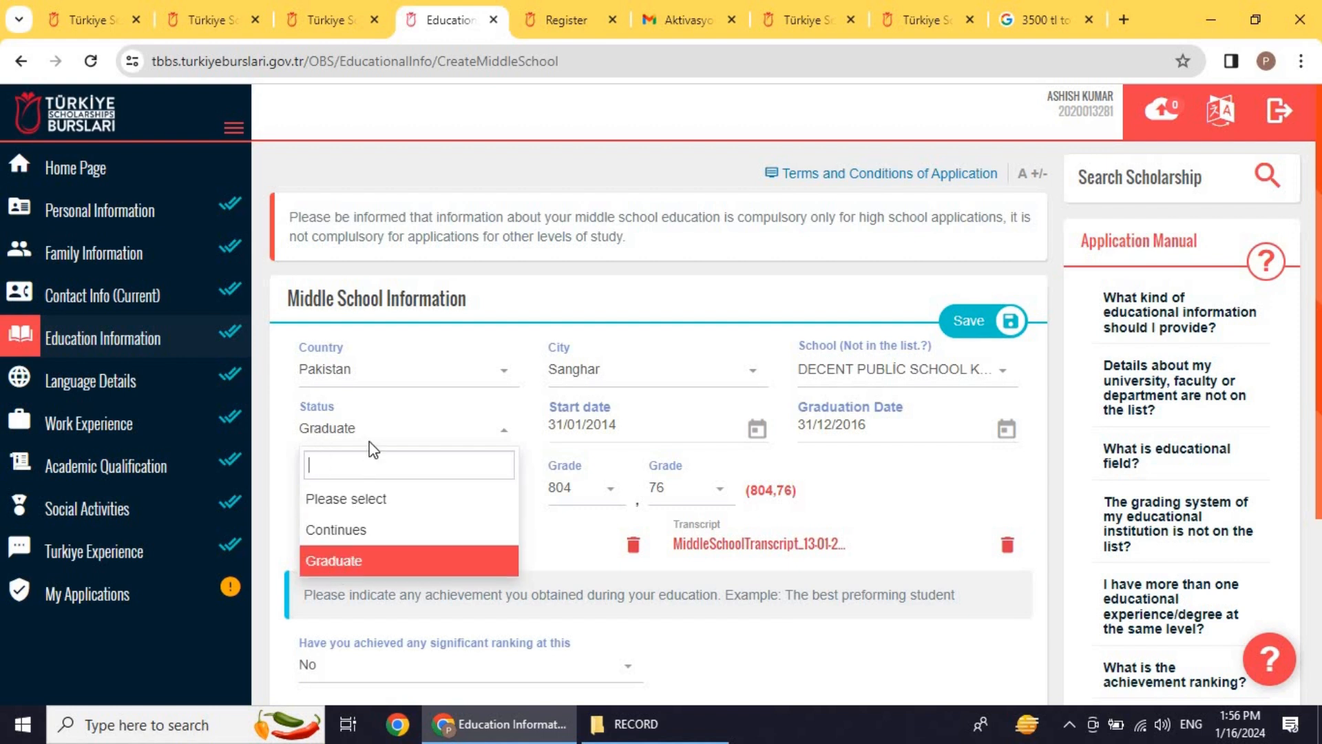
click(273, 425)
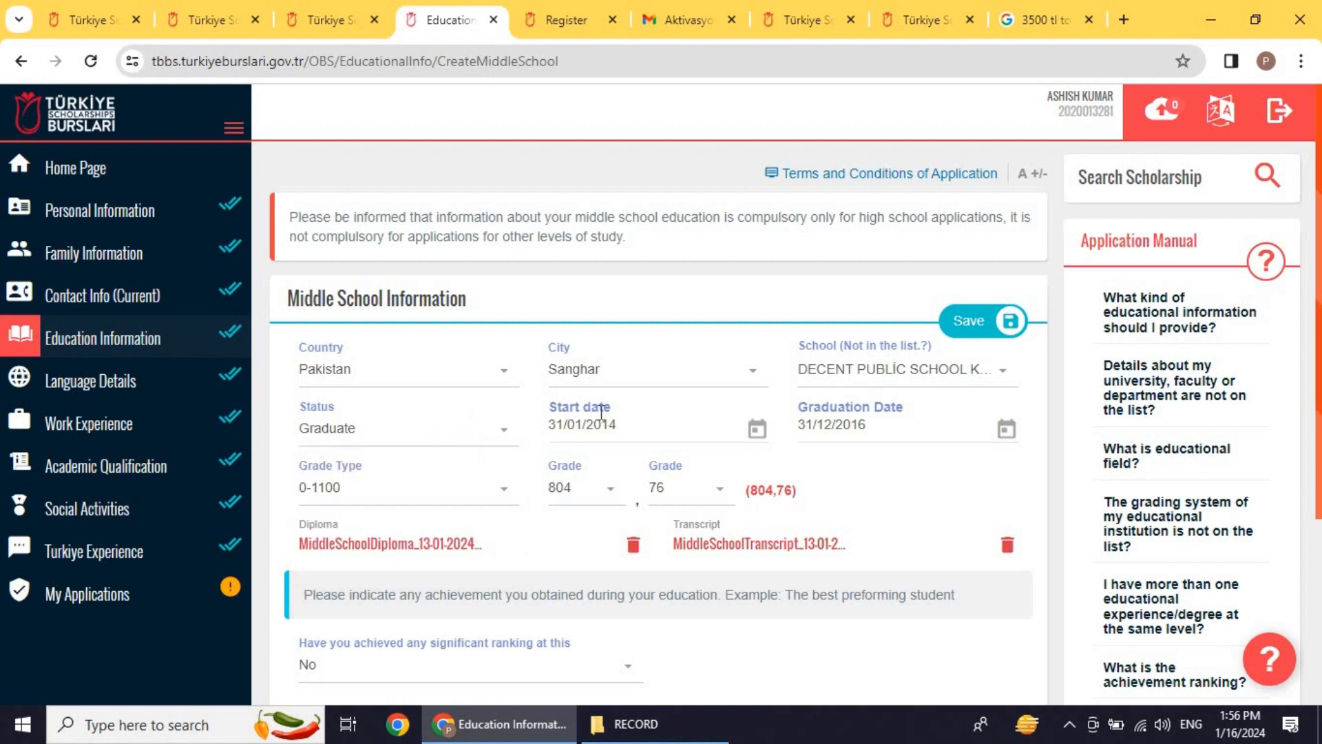
click(496, 496)
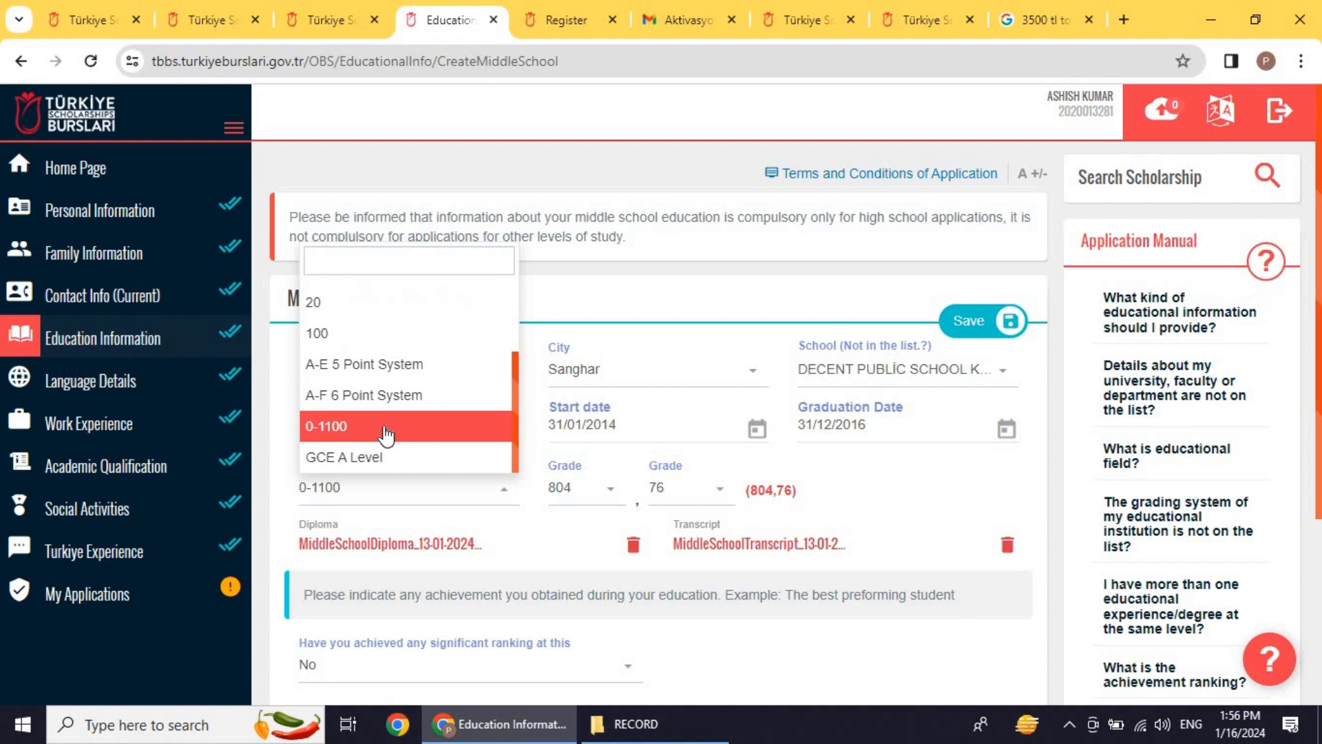
click(536, 437)
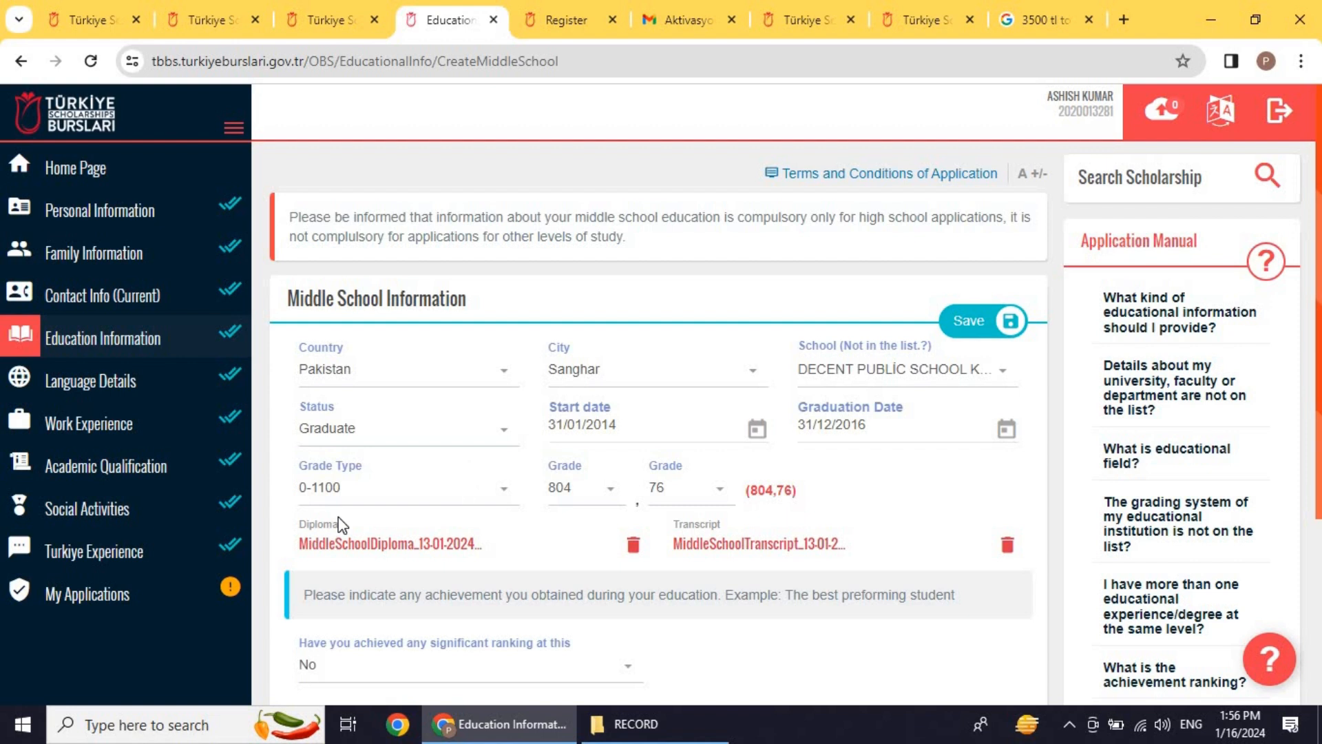
click(366, 494)
click(365, 431)
Step: Keep grade 804 and significant ranking No, then return to the Education Information overview
click(611, 493)
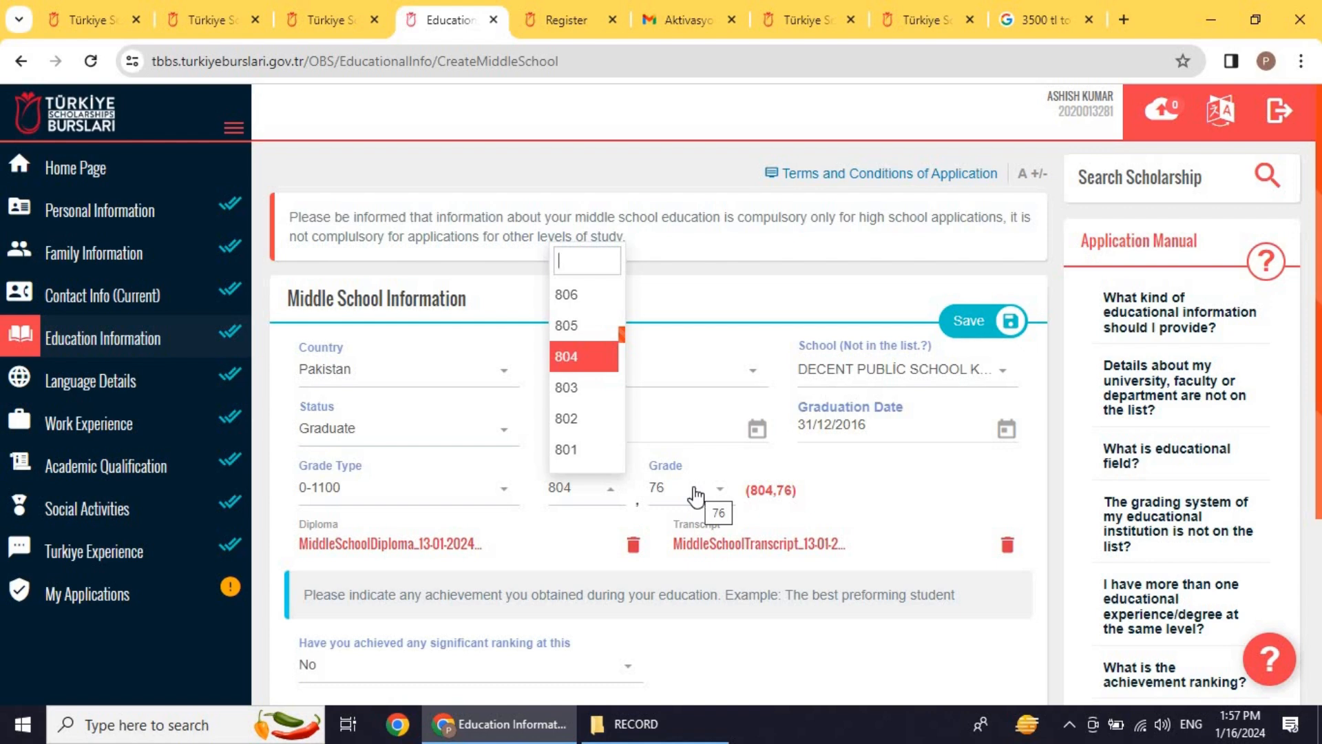
click(572, 531)
scroll(551, 527, down, 3)
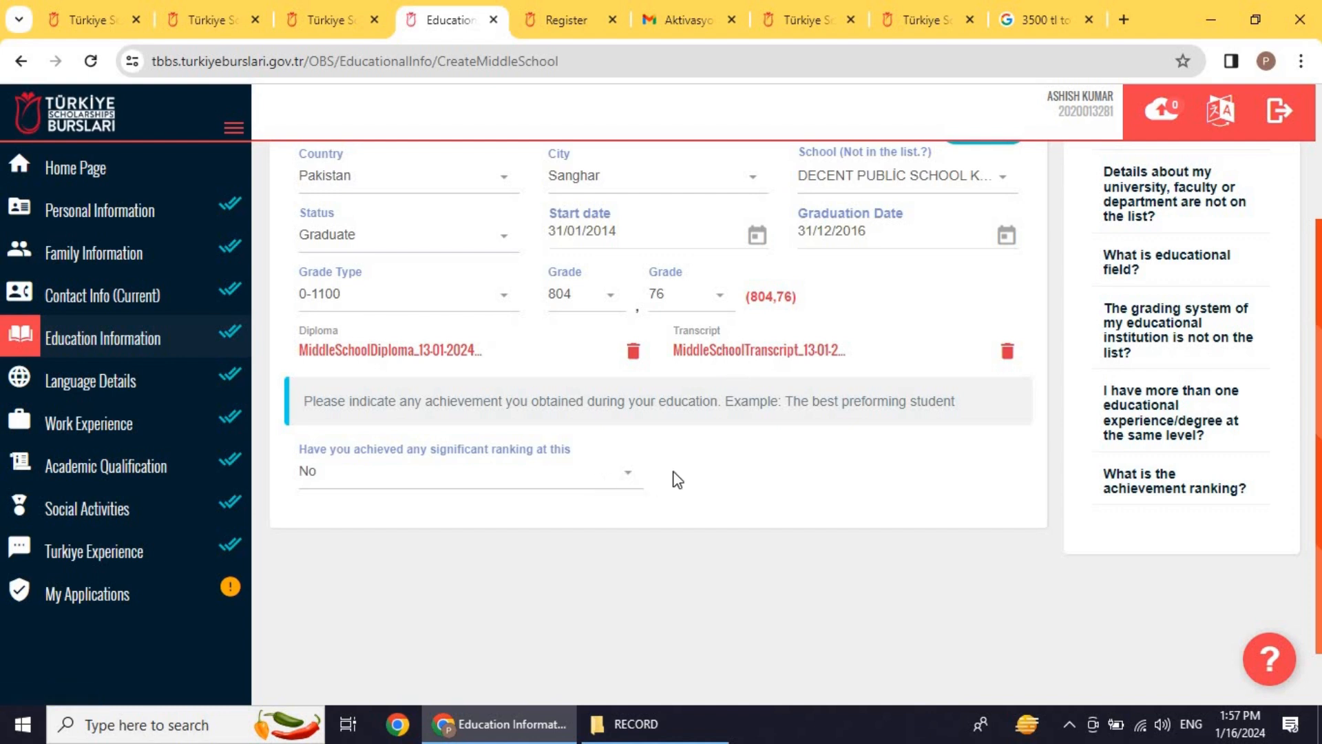
scroll(690, 468, down, 1)
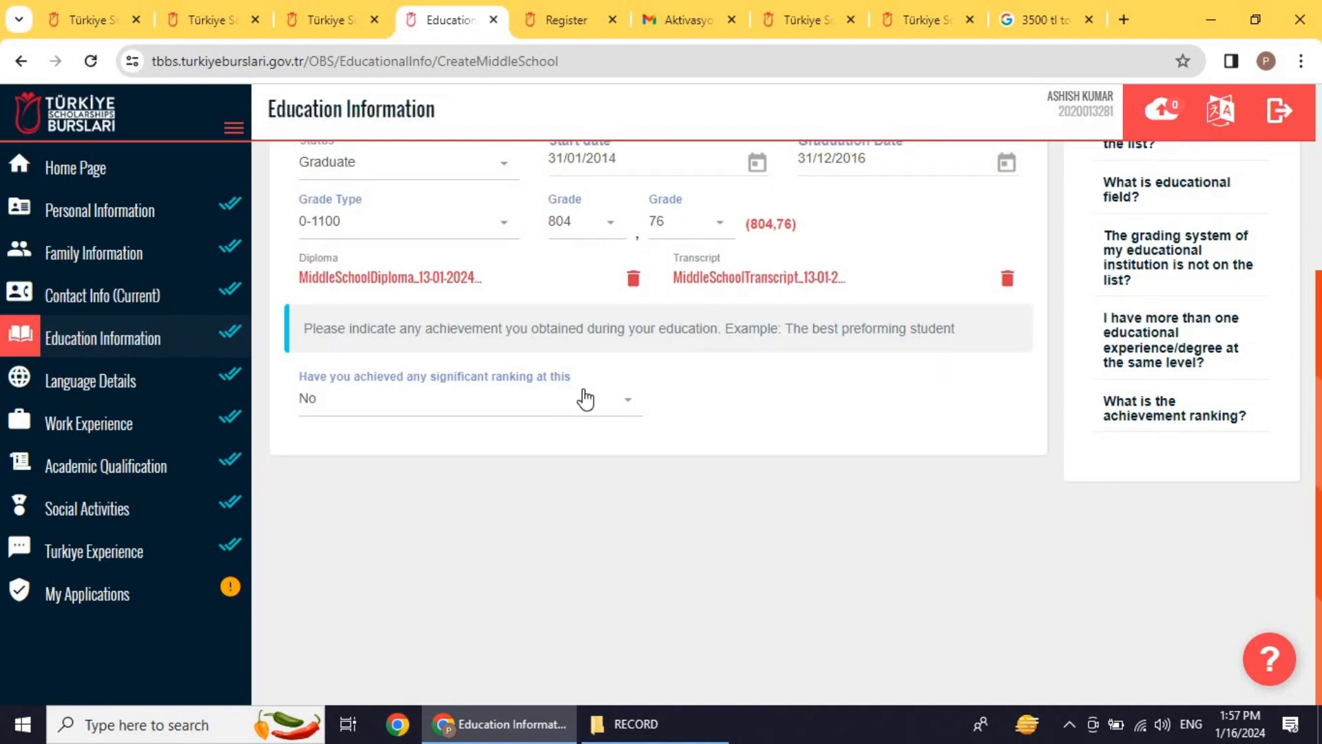
click(619, 411)
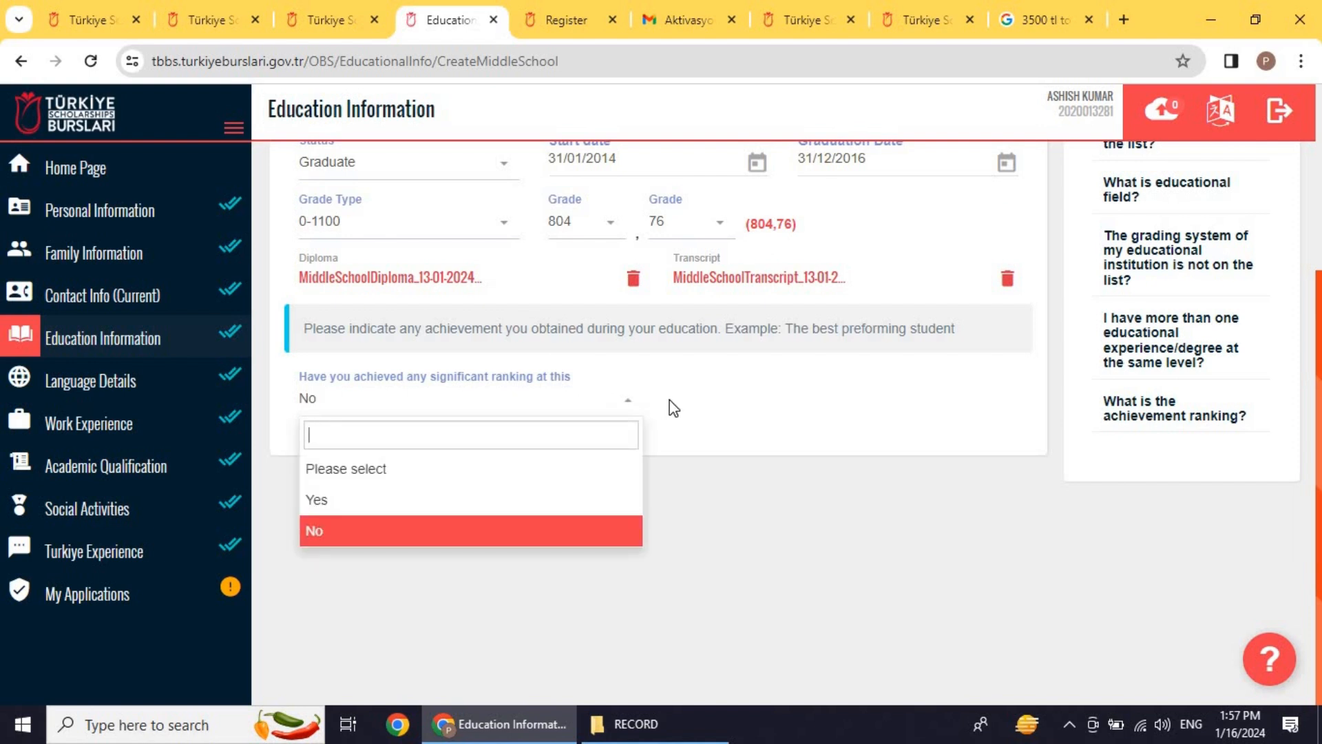
click(765, 408)
scroll(803, 419, up, 4)
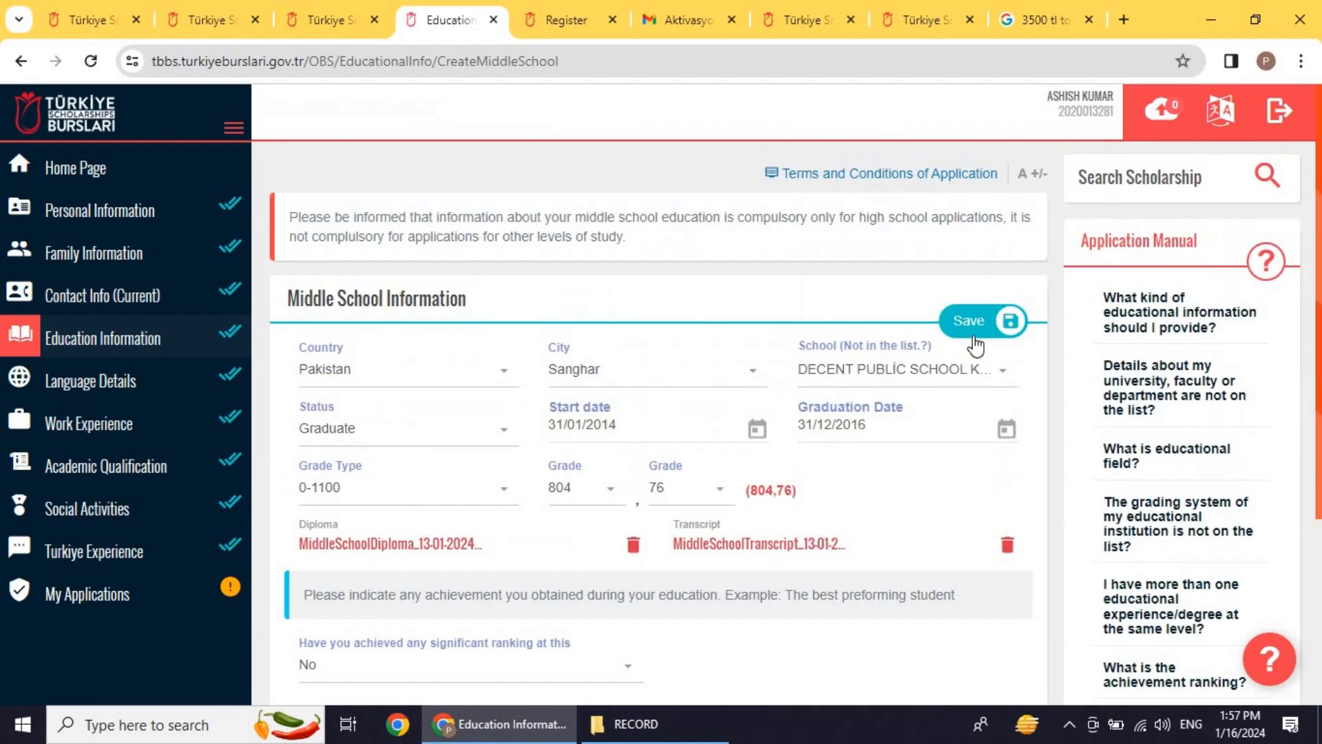
click(133, 331)
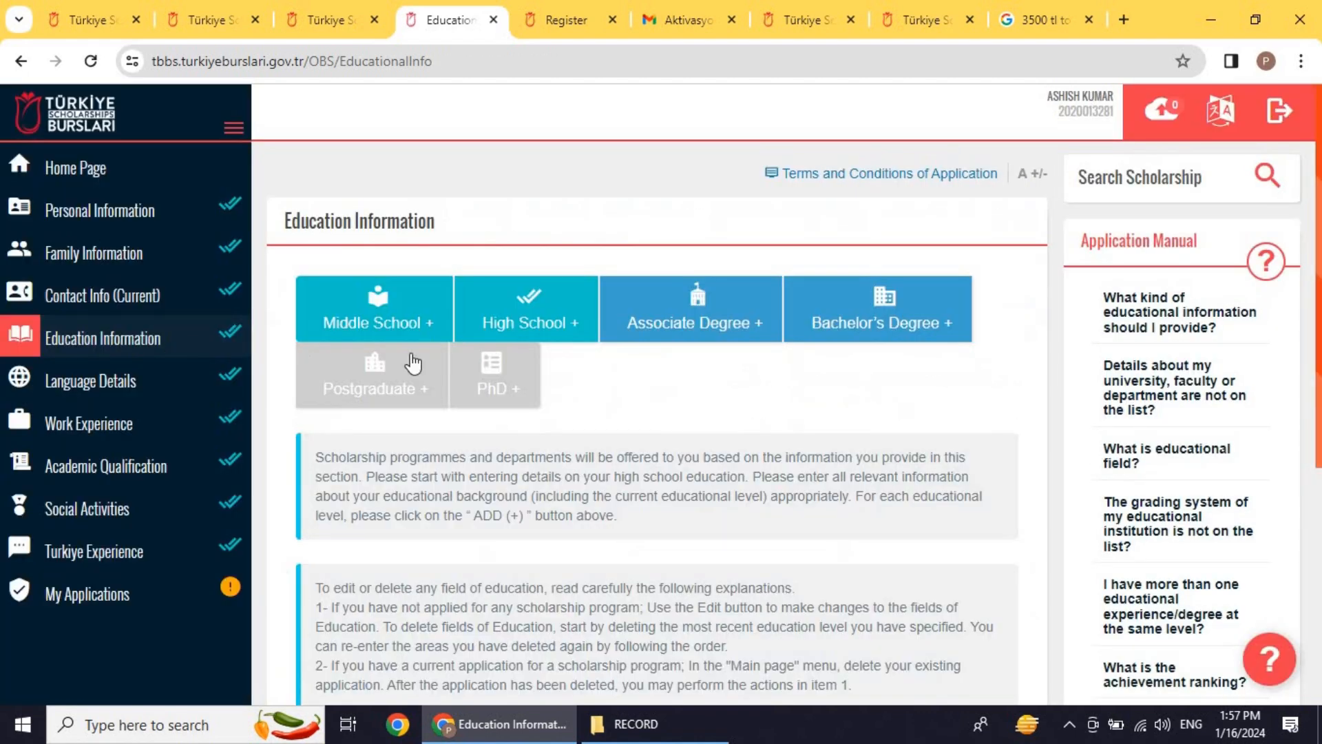
Step: Open the High School Information form showing Graduate, 2017–2018, grade 980,79 out of 1100
click(521, 325)
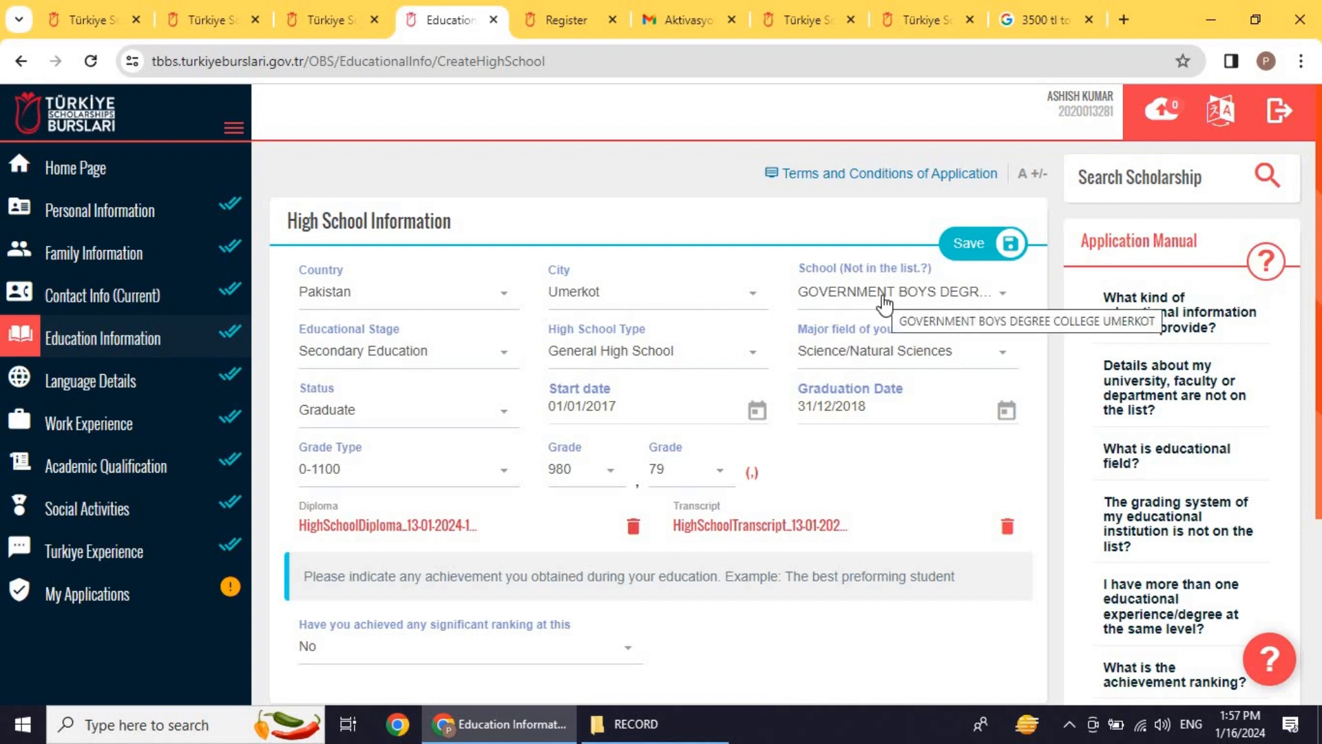
click(439, 369)
click(369, 452)
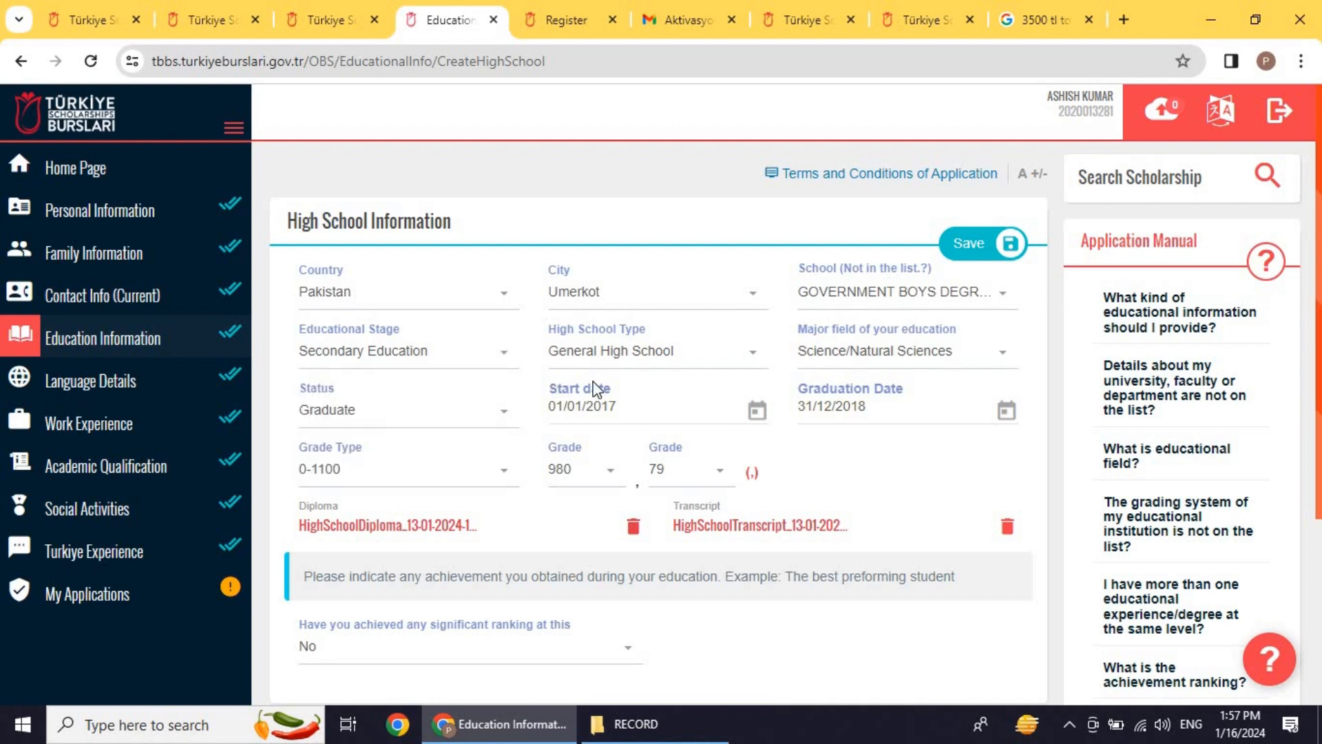
click(622, 367)
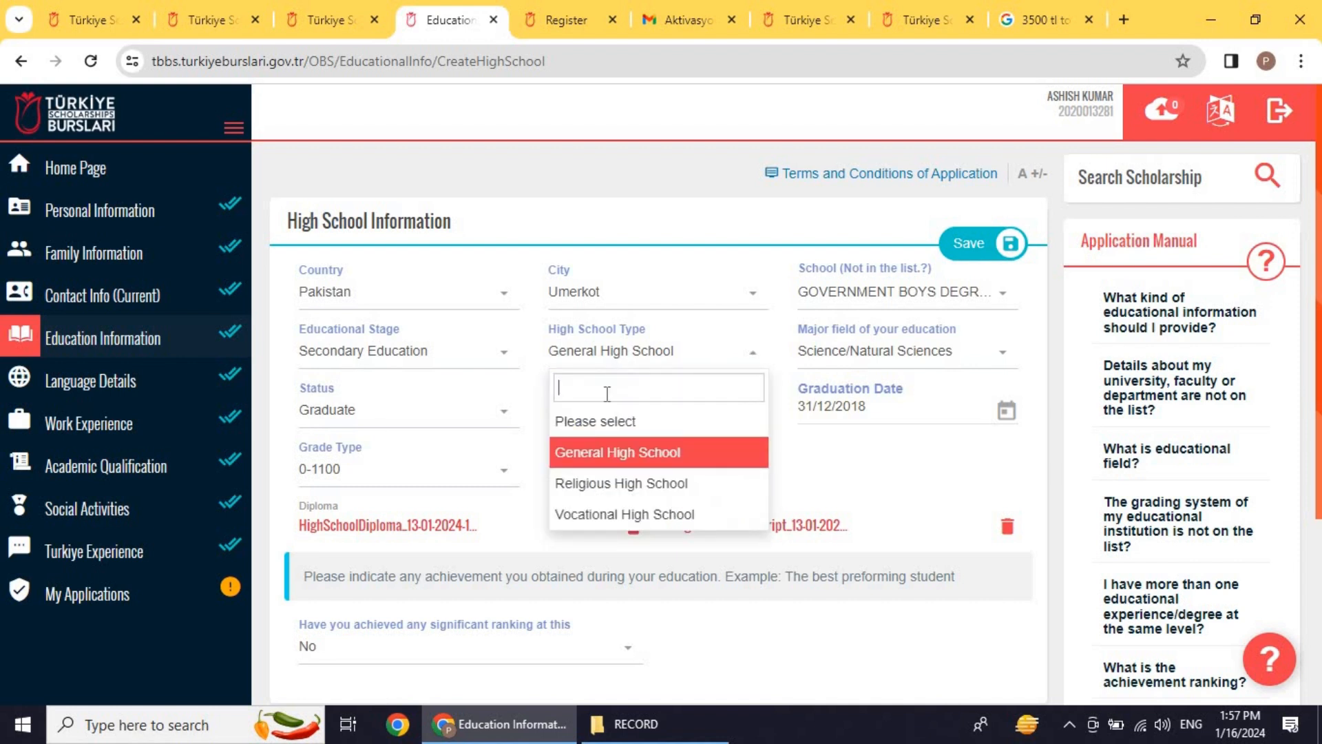
click(599, 454)
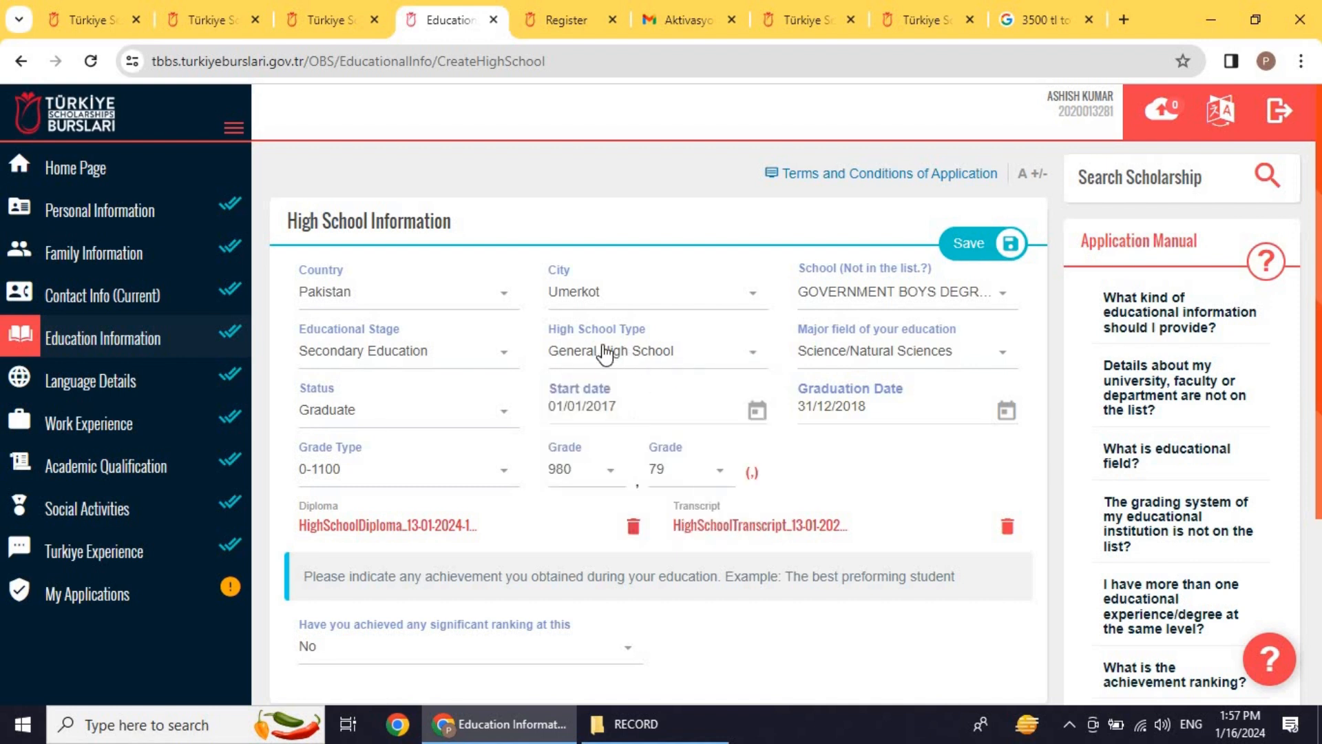
click(874, 360)
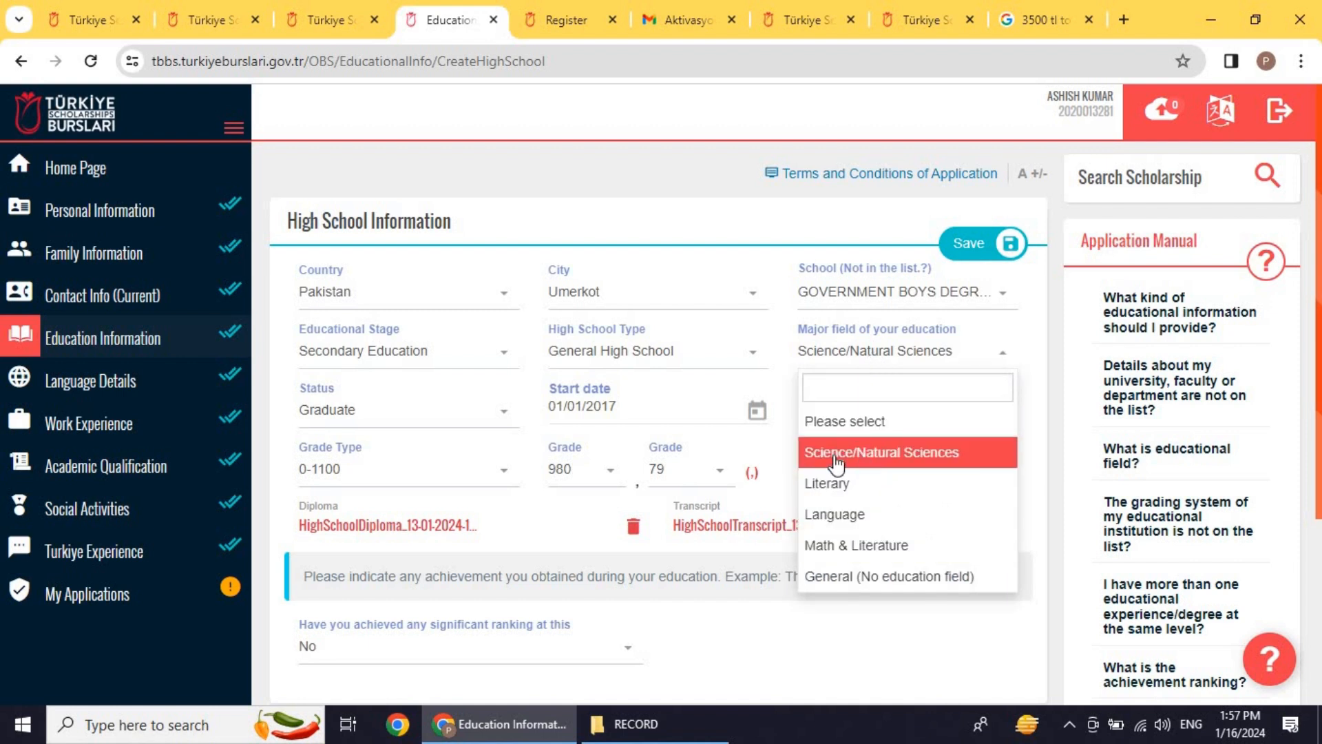
click(894, 460)
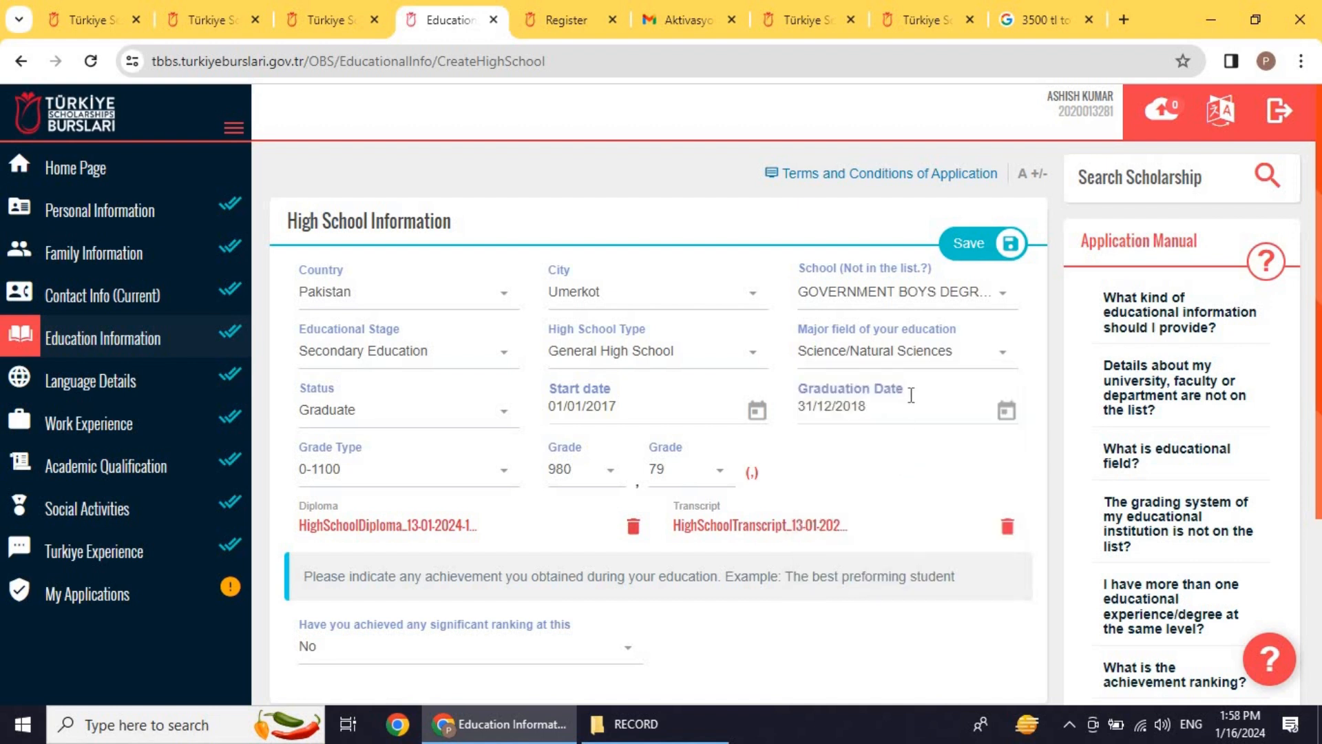
click(390, 417)
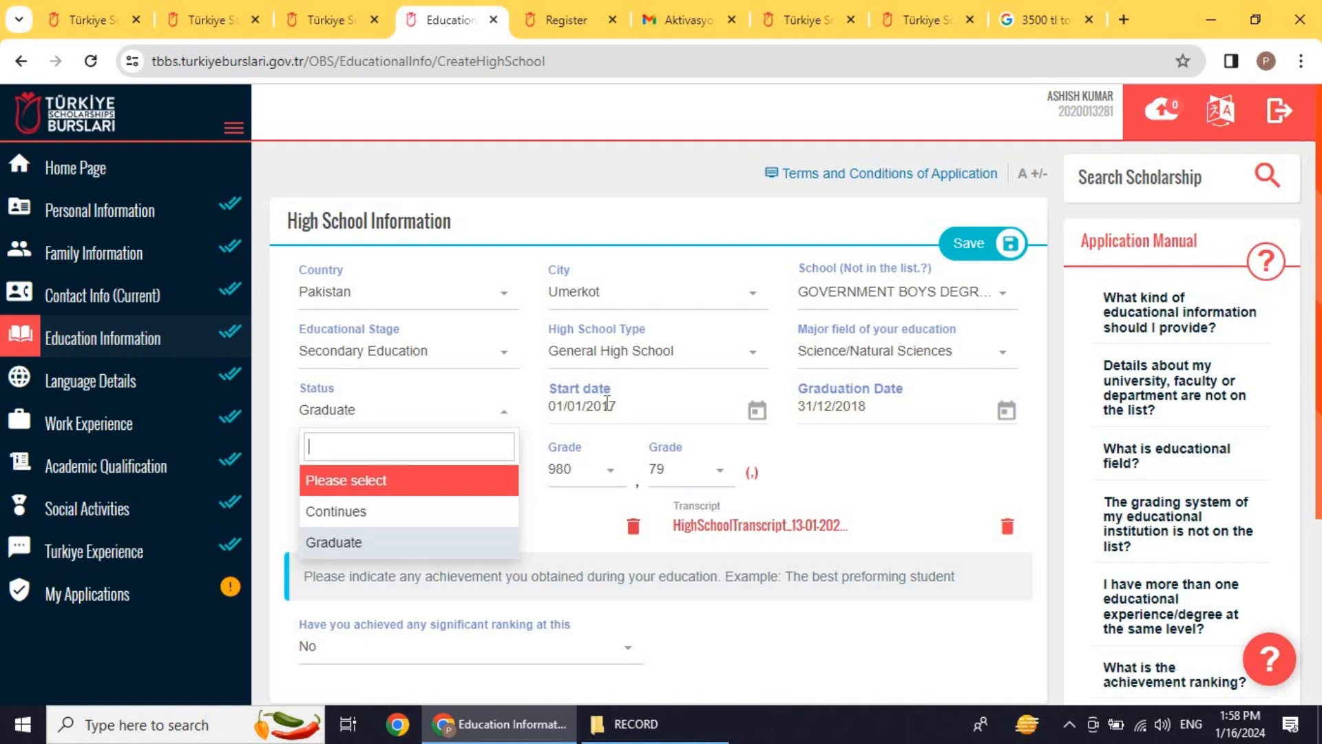
click(533, 402)
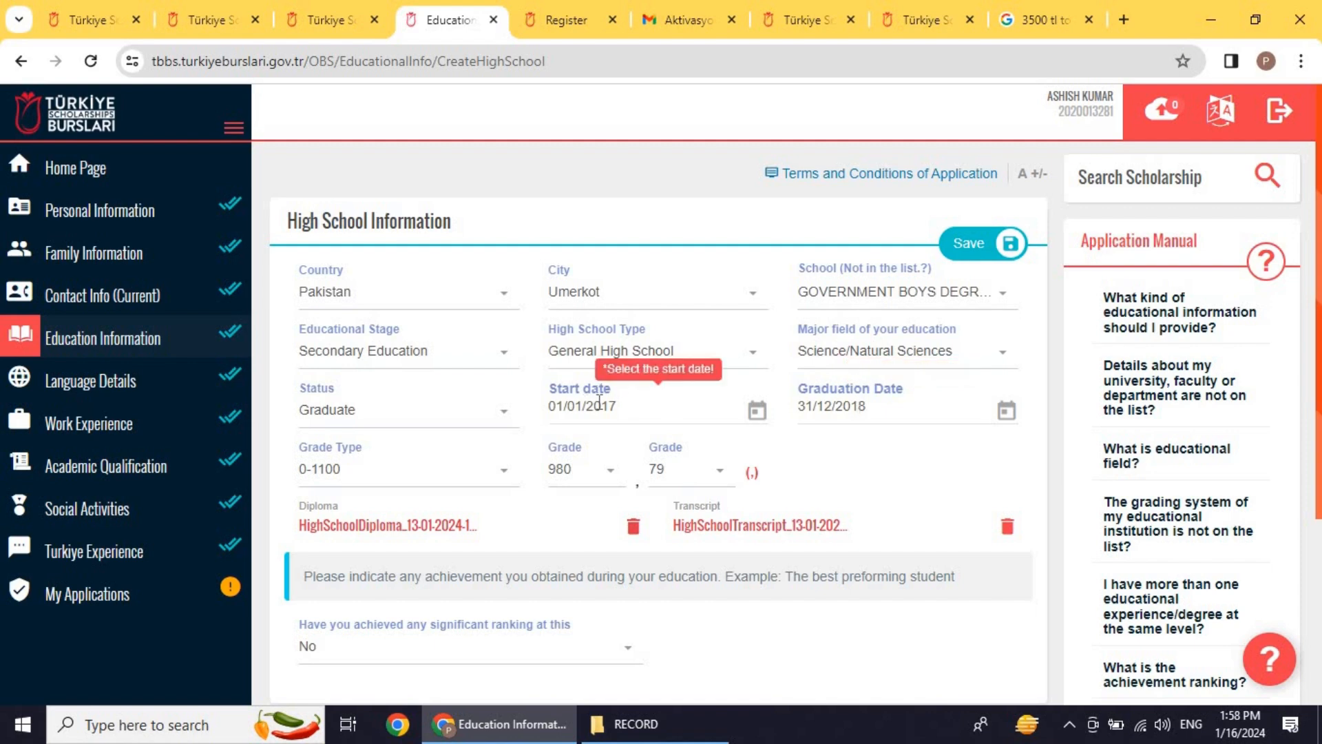
scroll(485, 414, down, 1)
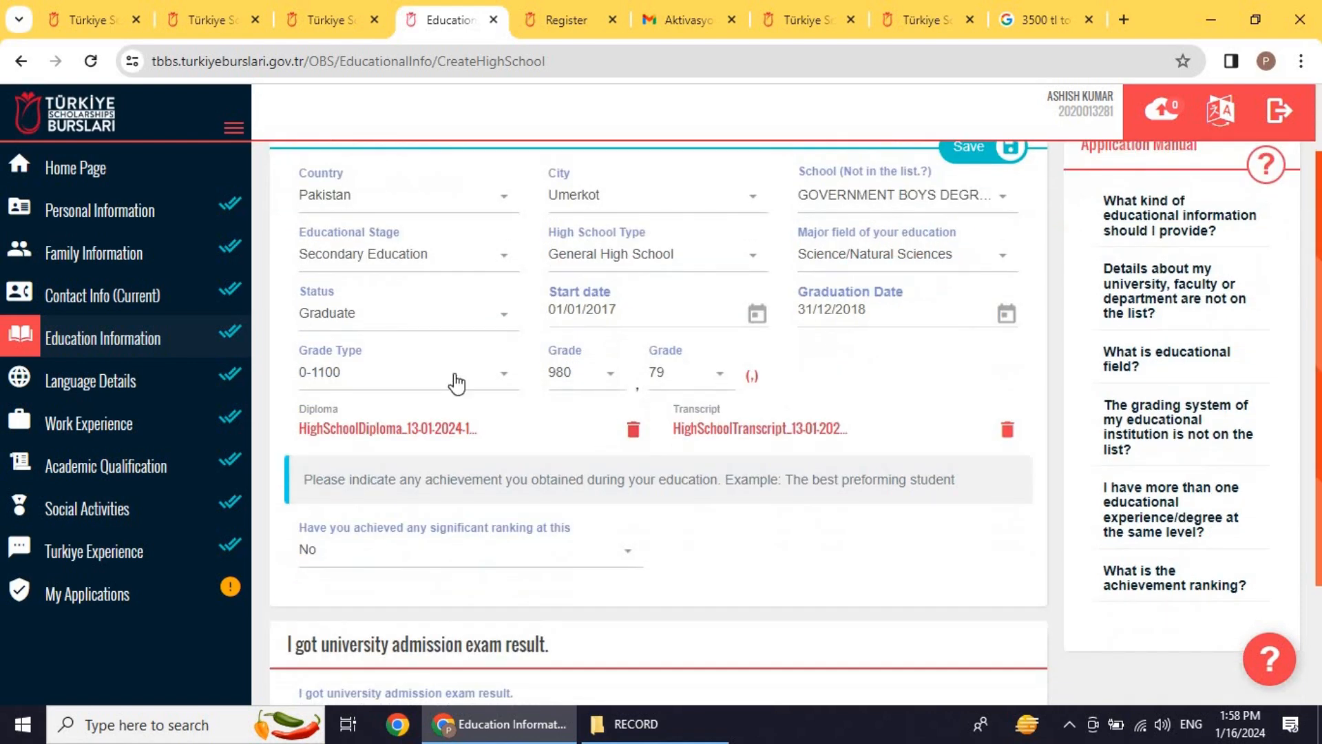
click(456, 383)
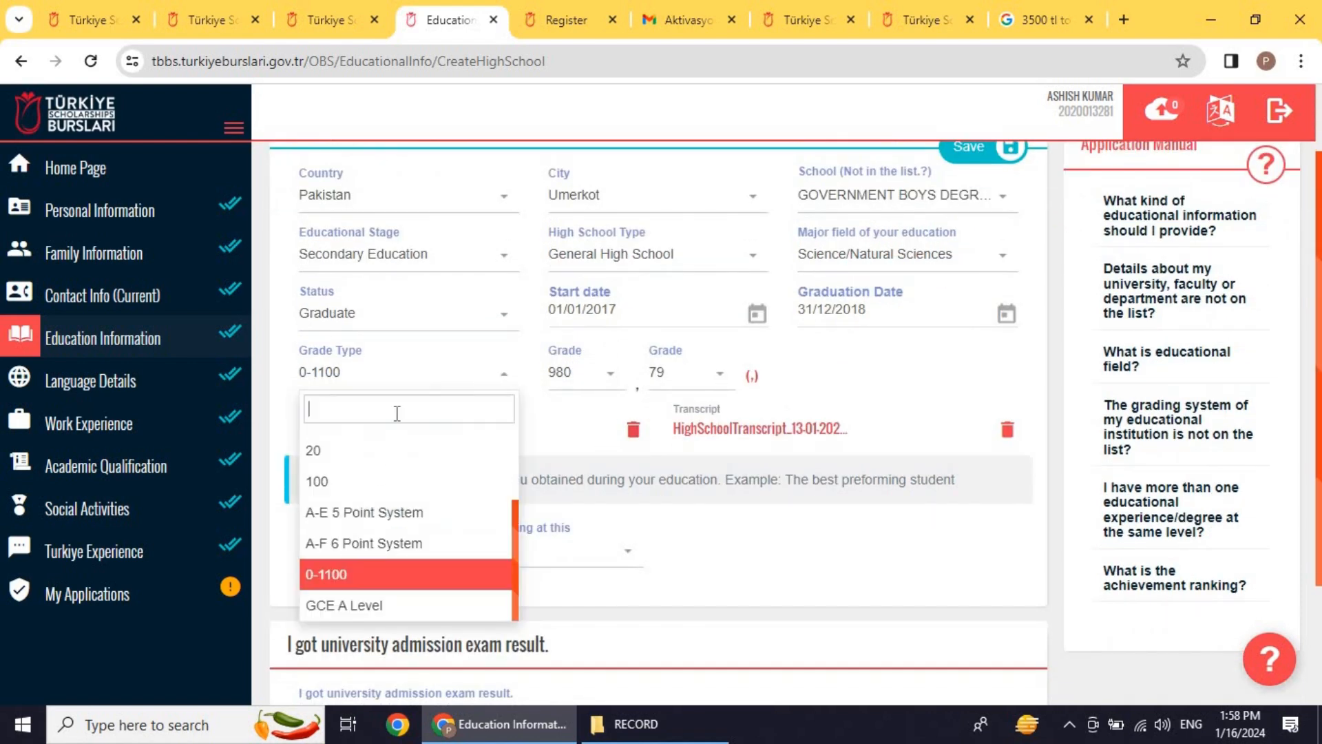
click(377, 575)
click(591, 380)
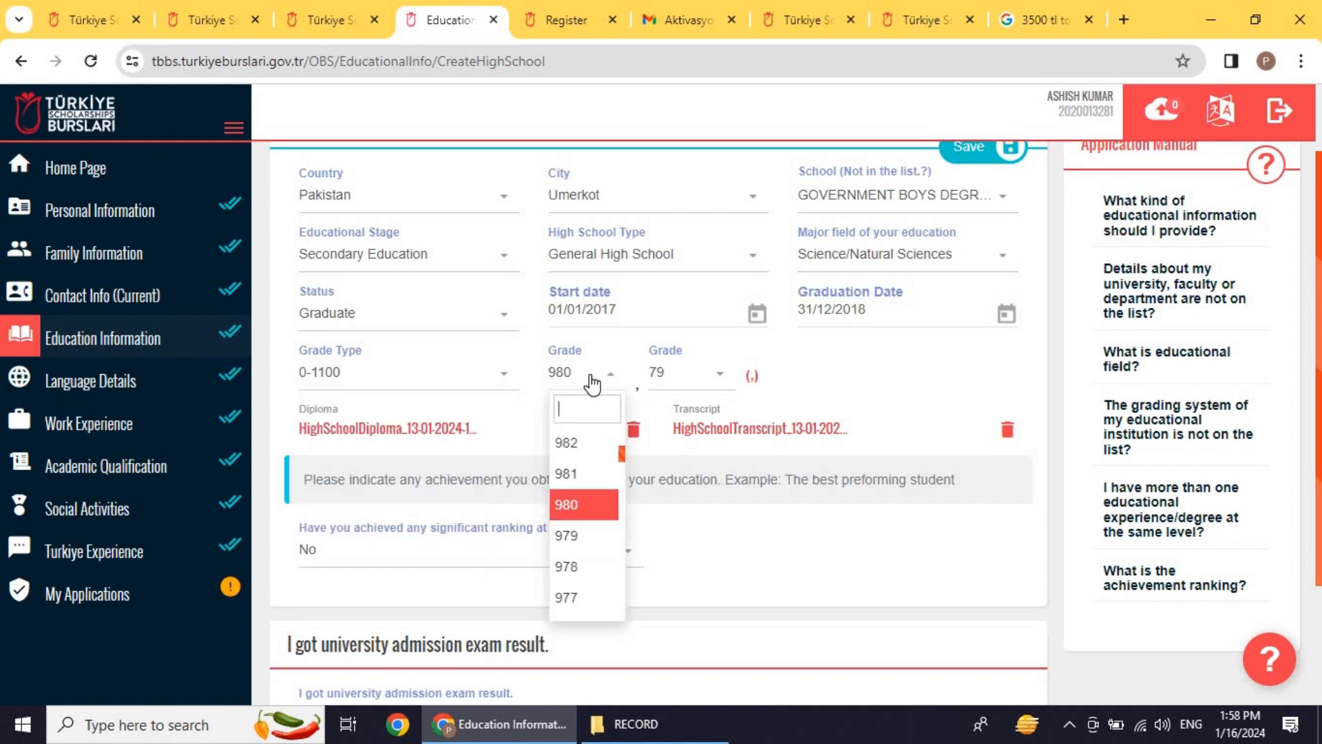
click(783, 348)
scroll(519, 361, down, 1)
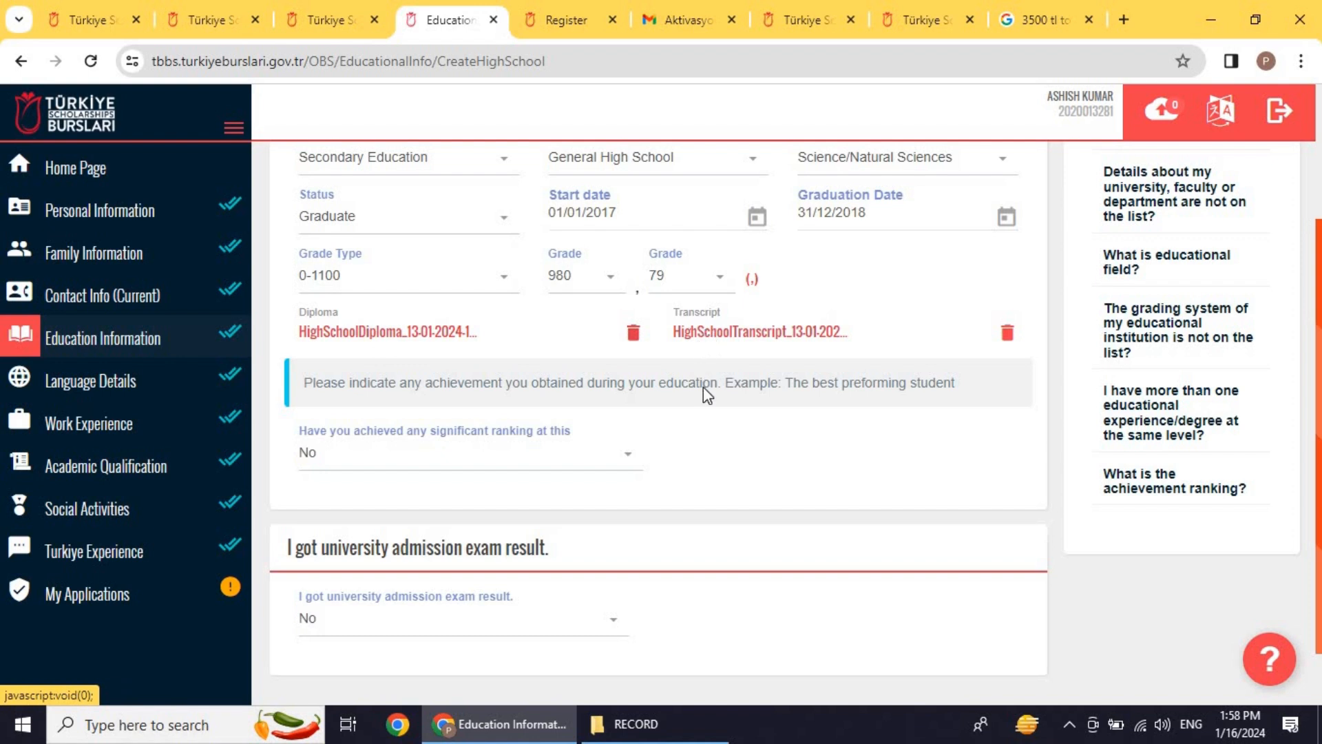
scroll(706, 386, down, 1)
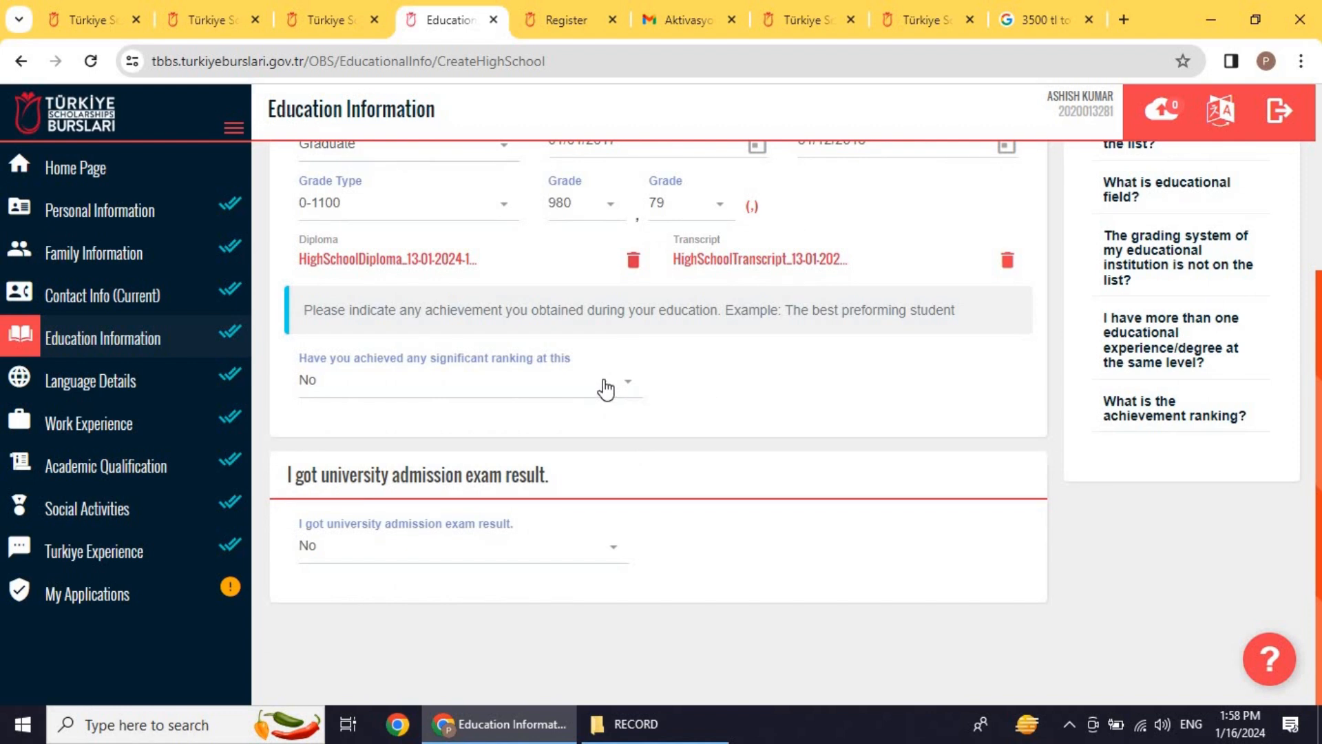
click(606, 388)
click(860, 431)
click(496, 551)
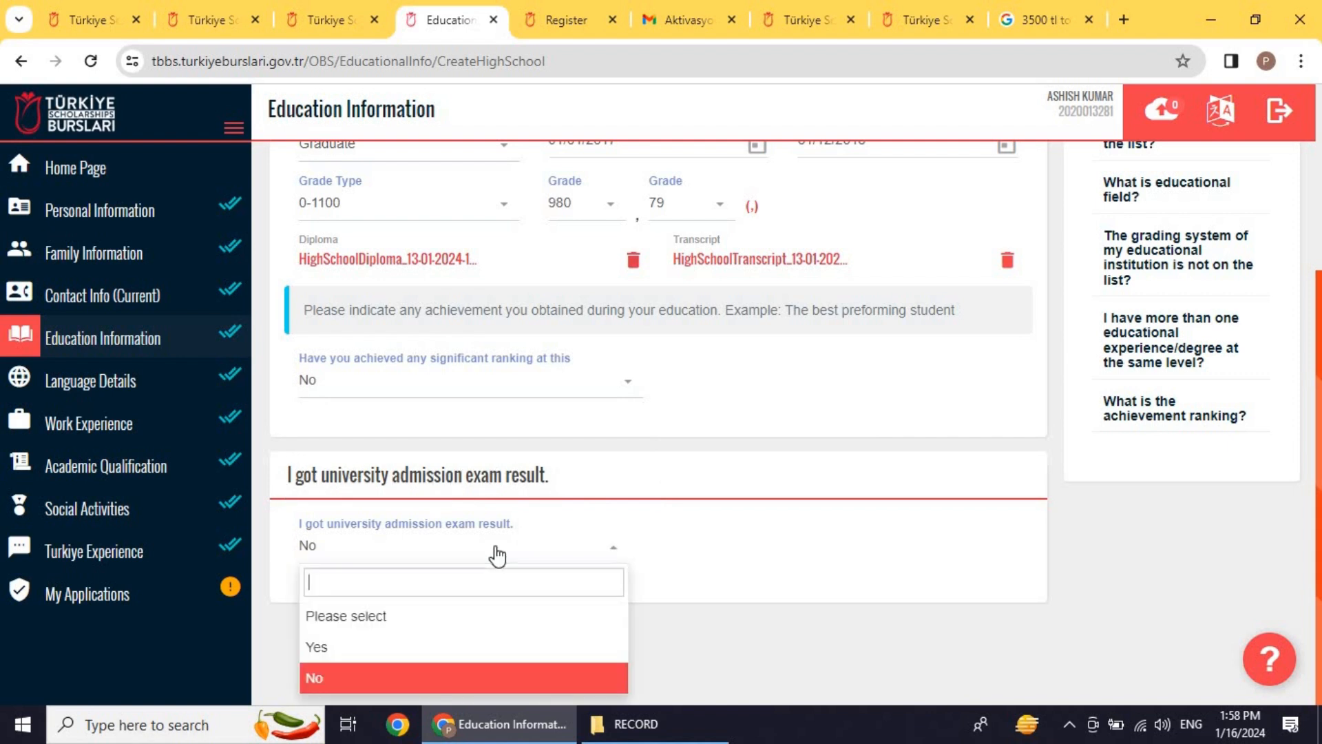
click(383, 677)
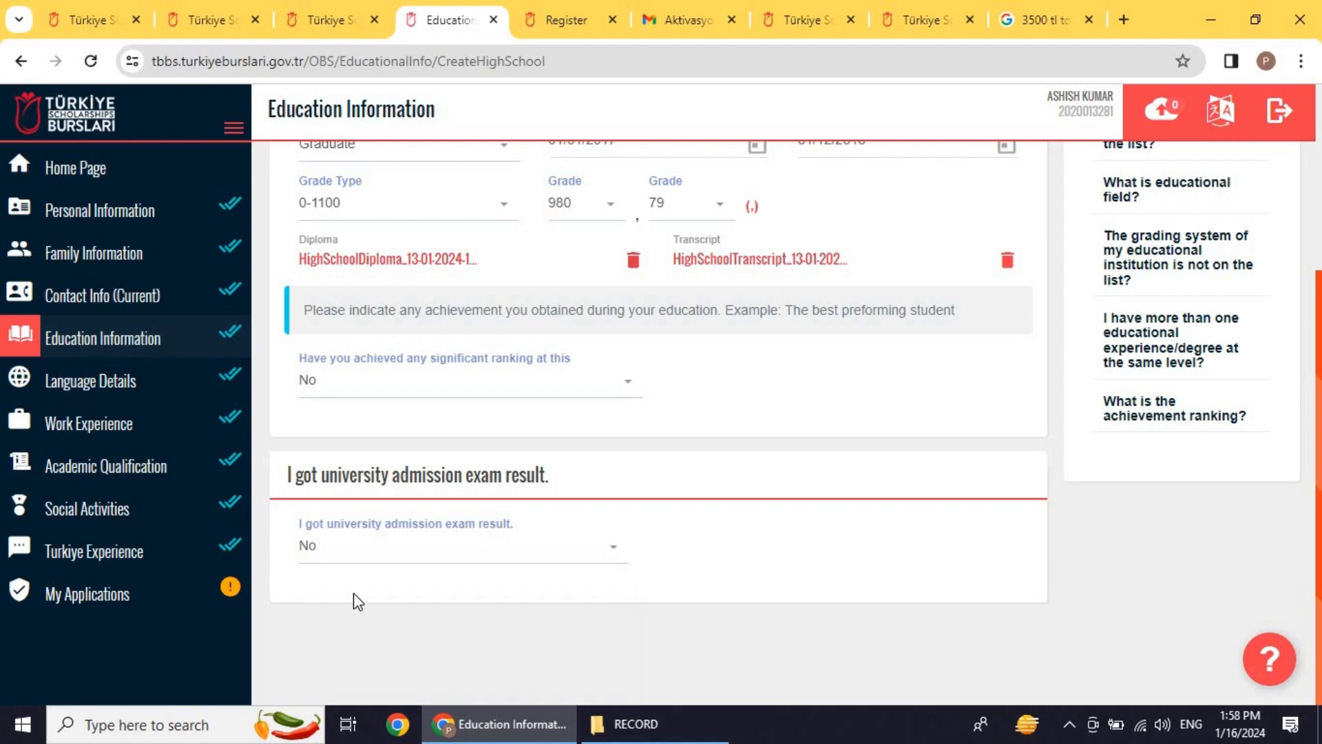
scroll(729, 365, up, 4)
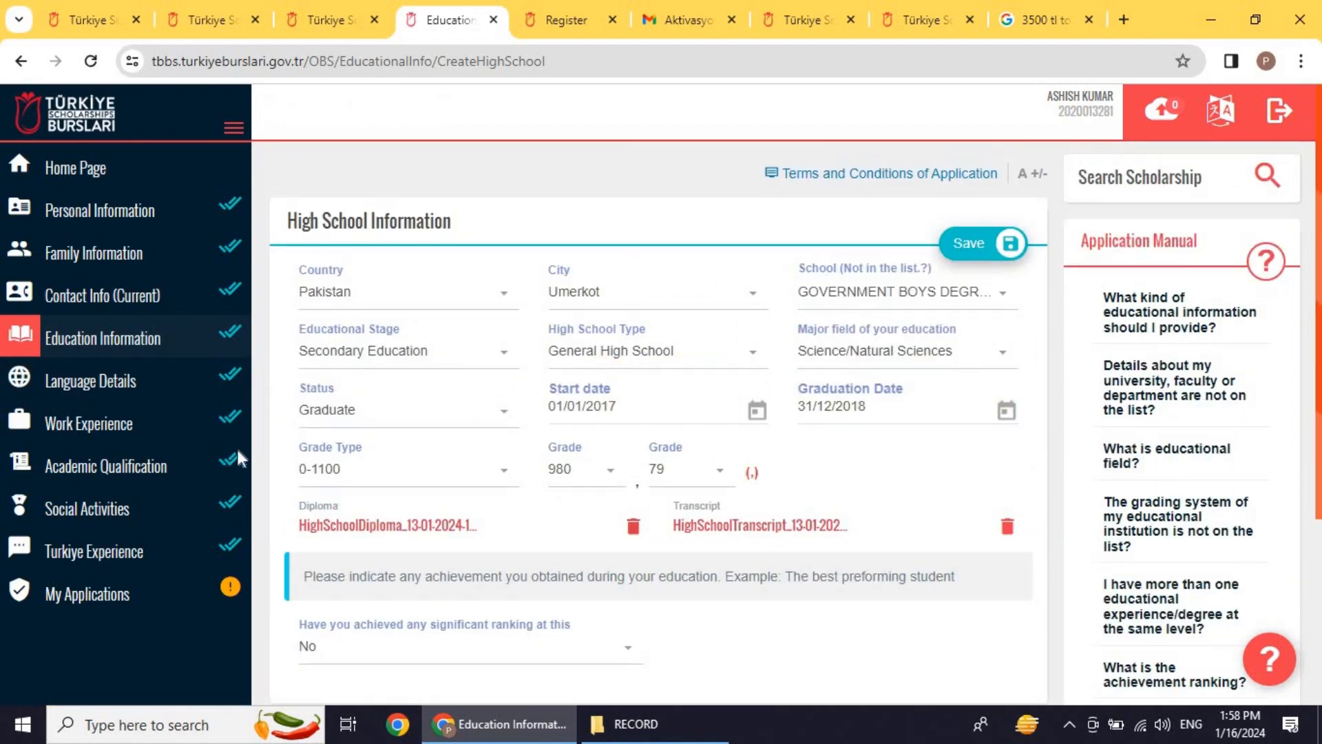
Step: Keep Sindhi as the native language in Language Details, save it, then go to Work Experience
click(136, 394)
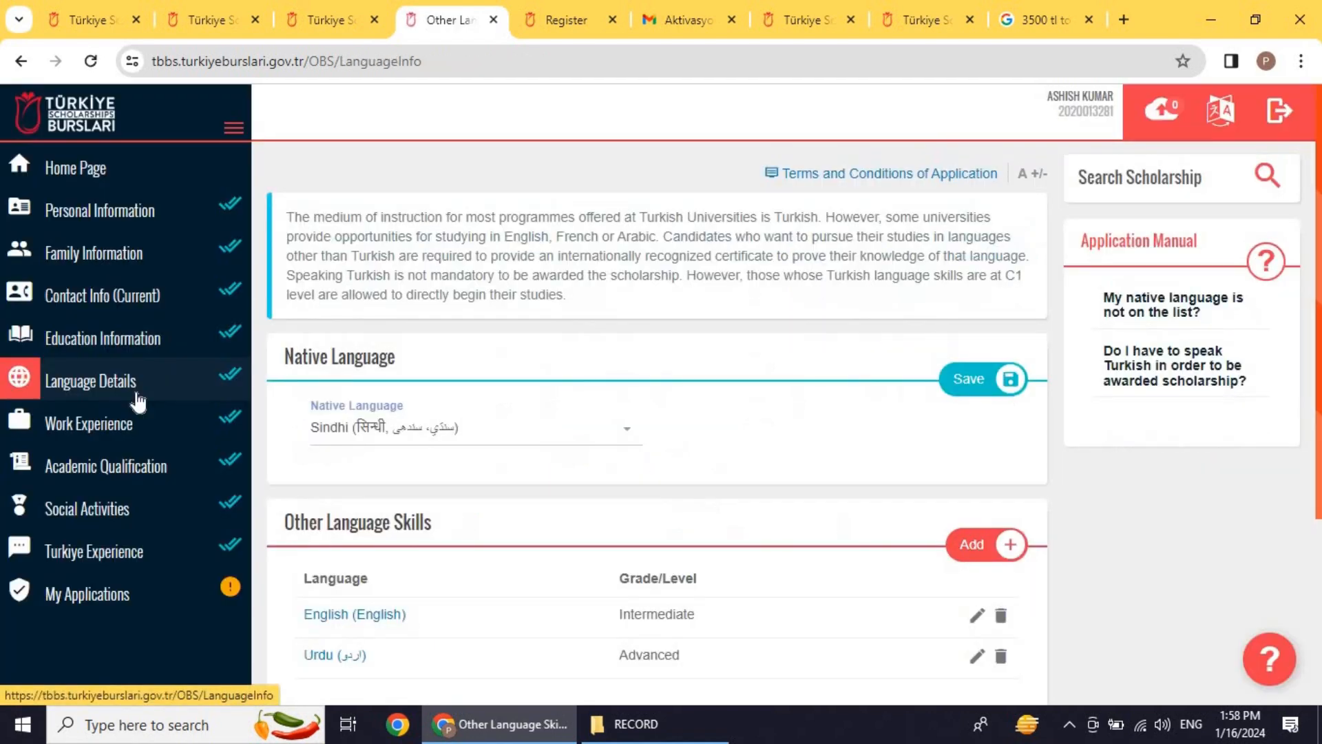
scroll(443, 369, down, 3)
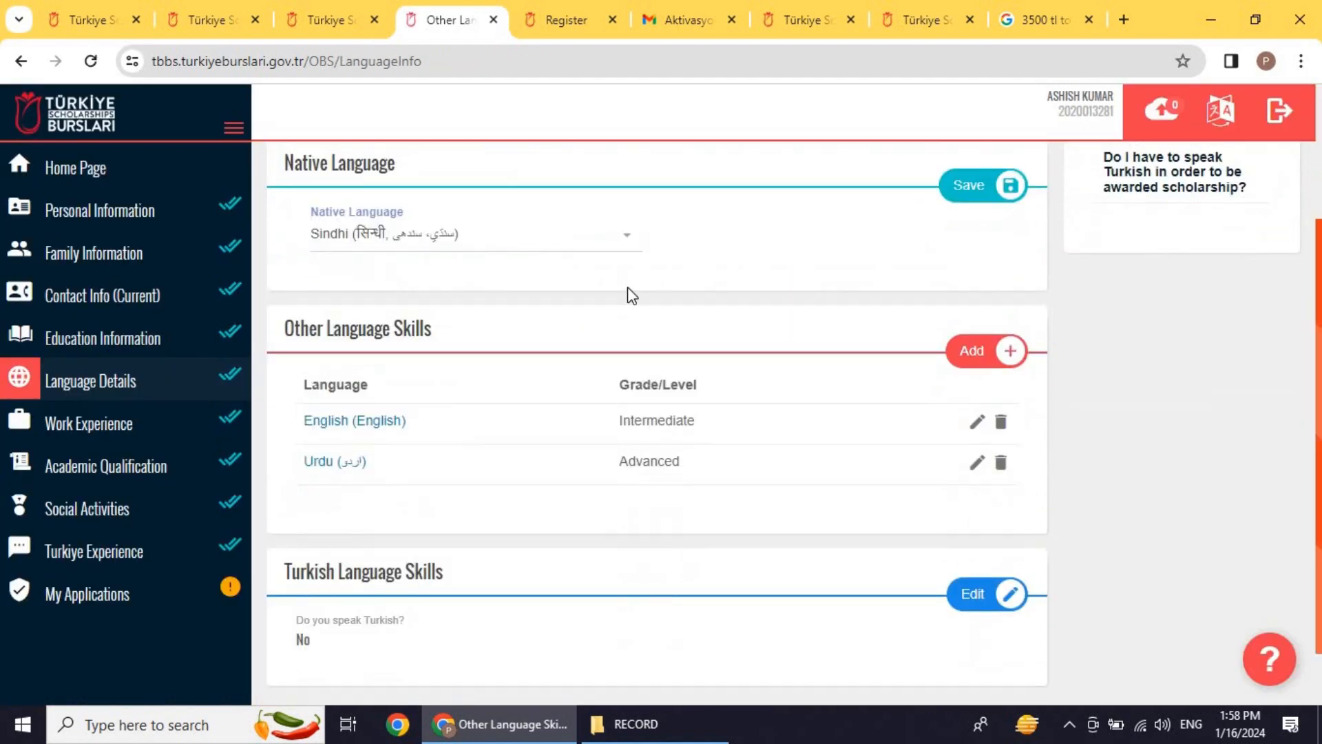
click(591, 252)
click(860, 235)
click(978, 196)
scroll(502, 310, down, 1)
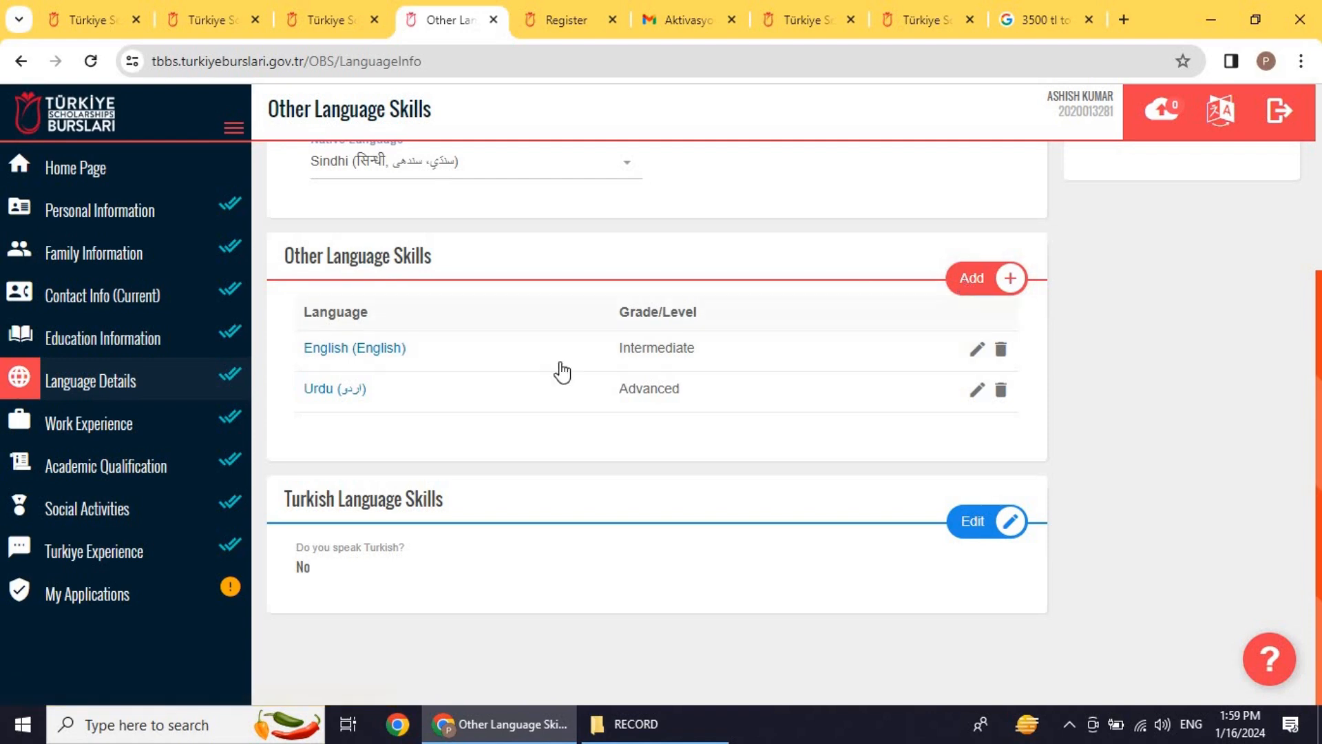
click(156, 440)
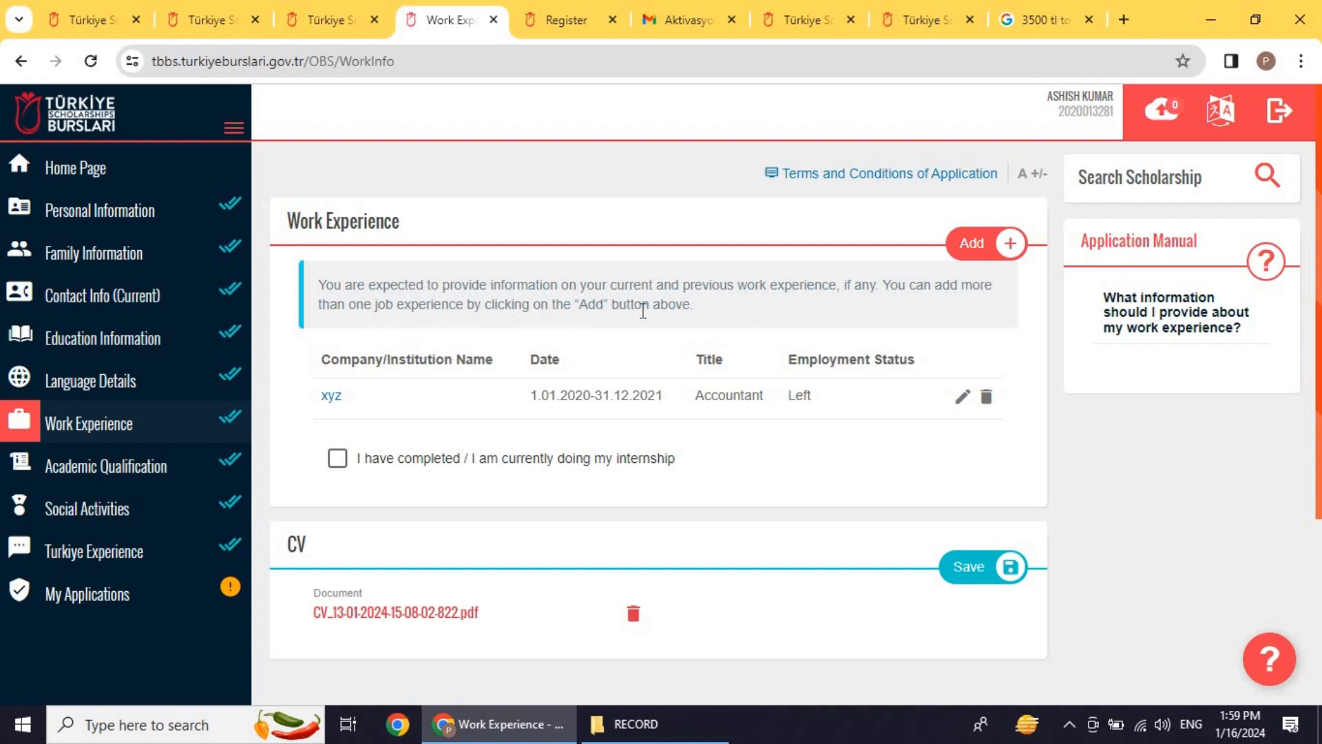
scroll(659, 420, down, 2)
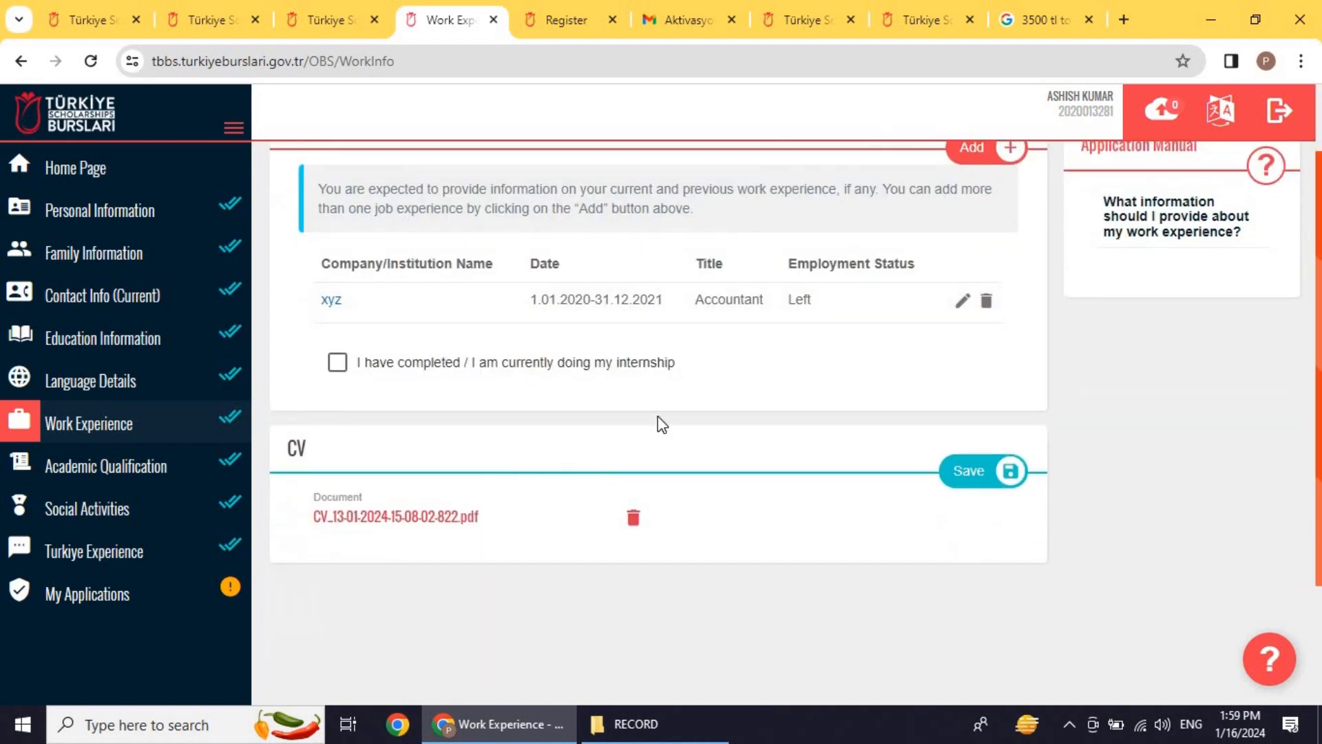
scroll(659, 420, up, 2)
click(971, 244)
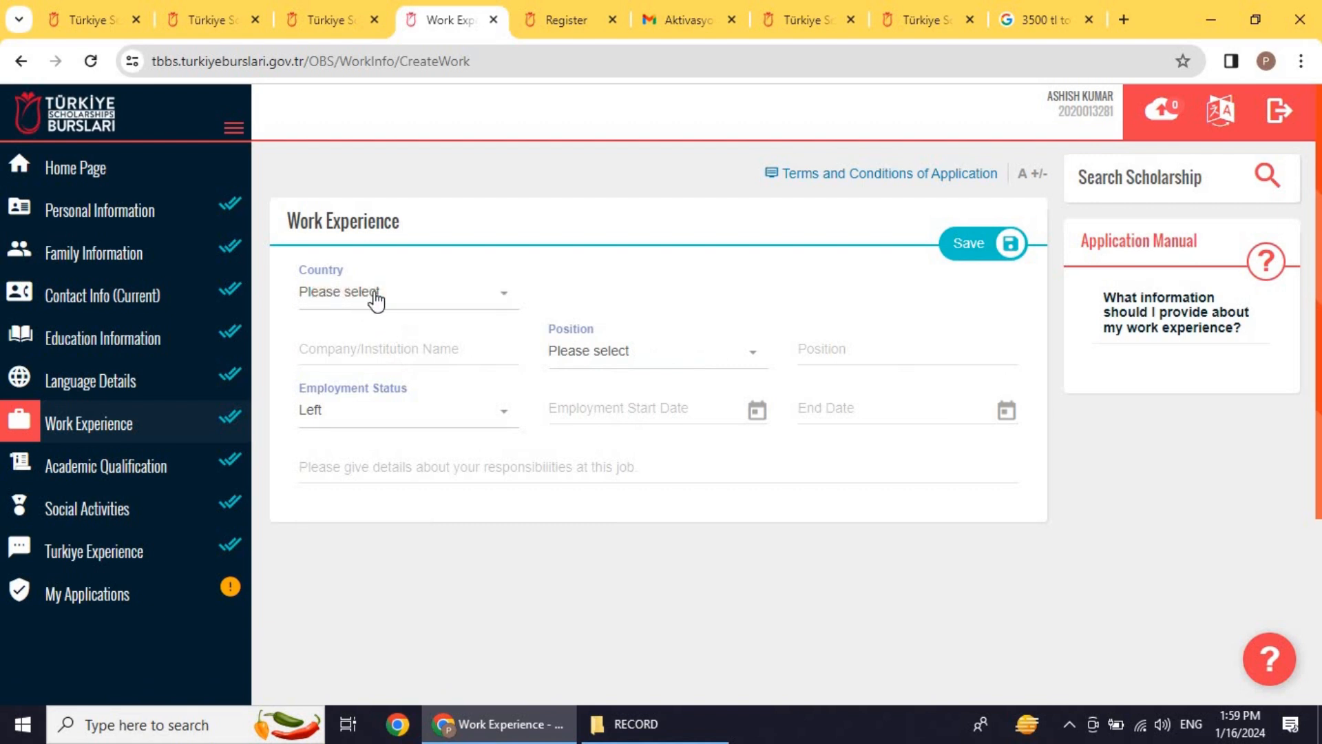
click(385, 362)
click(439, 419)
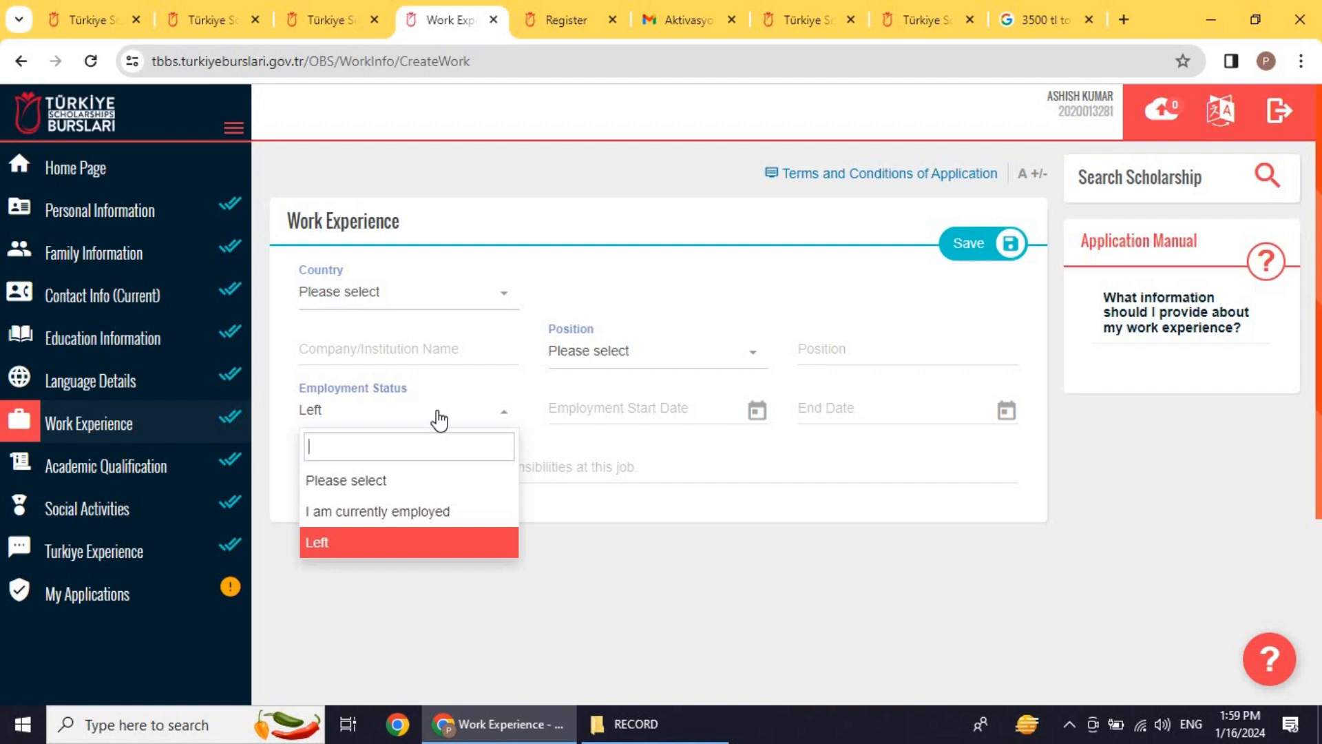
click(390, 544)
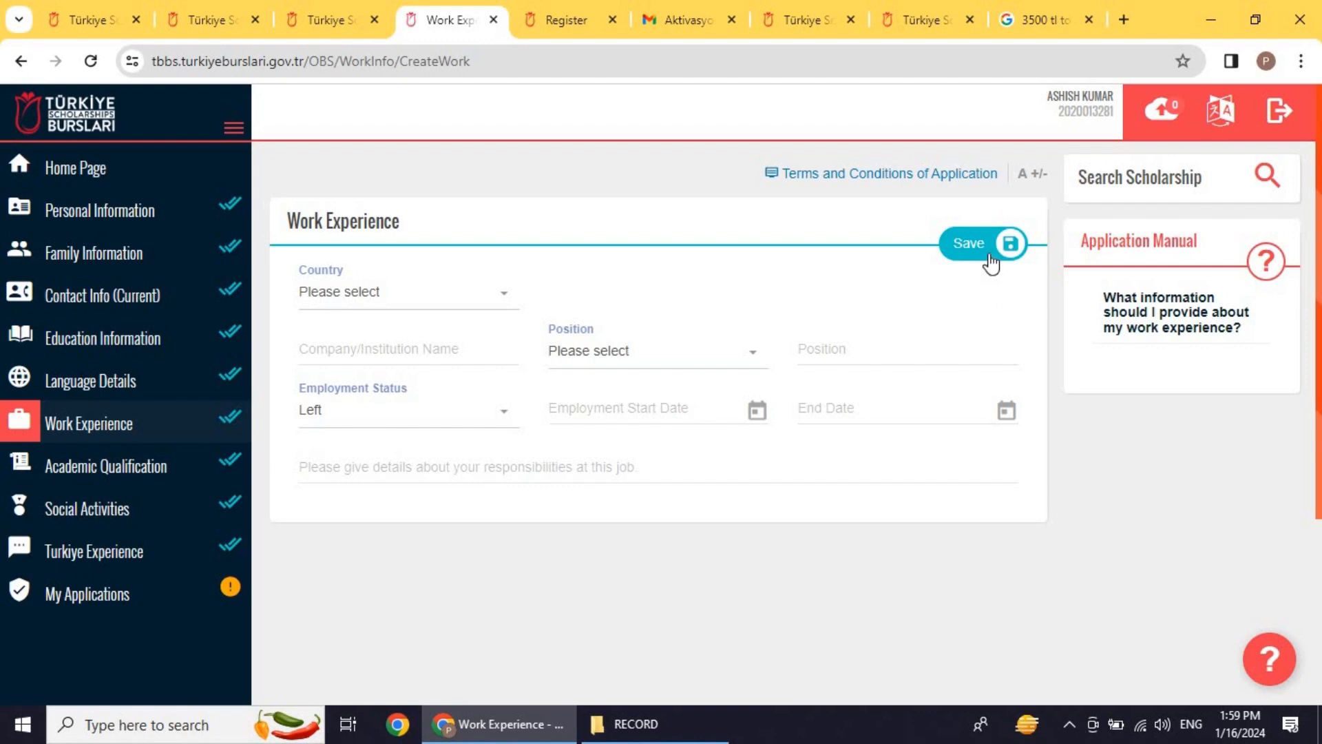
click(44, 419)
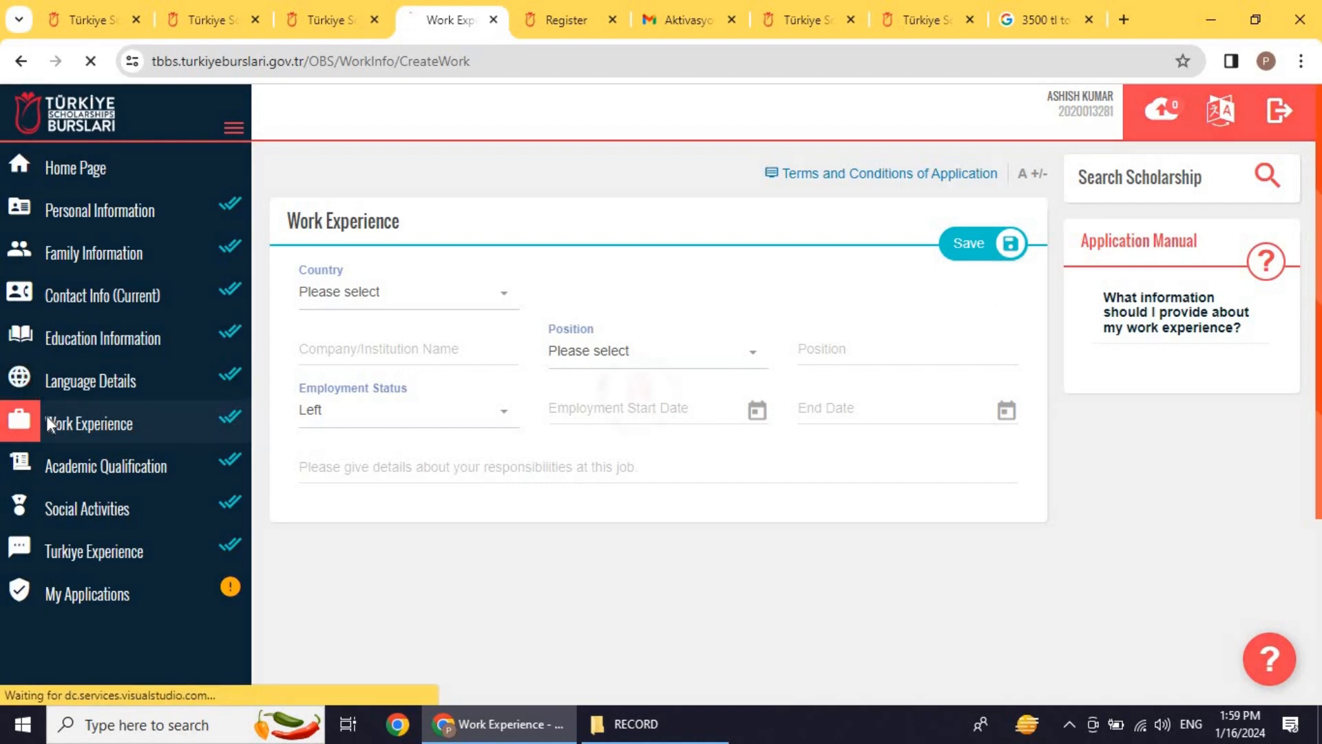
scroll(481, 444, down, 4)
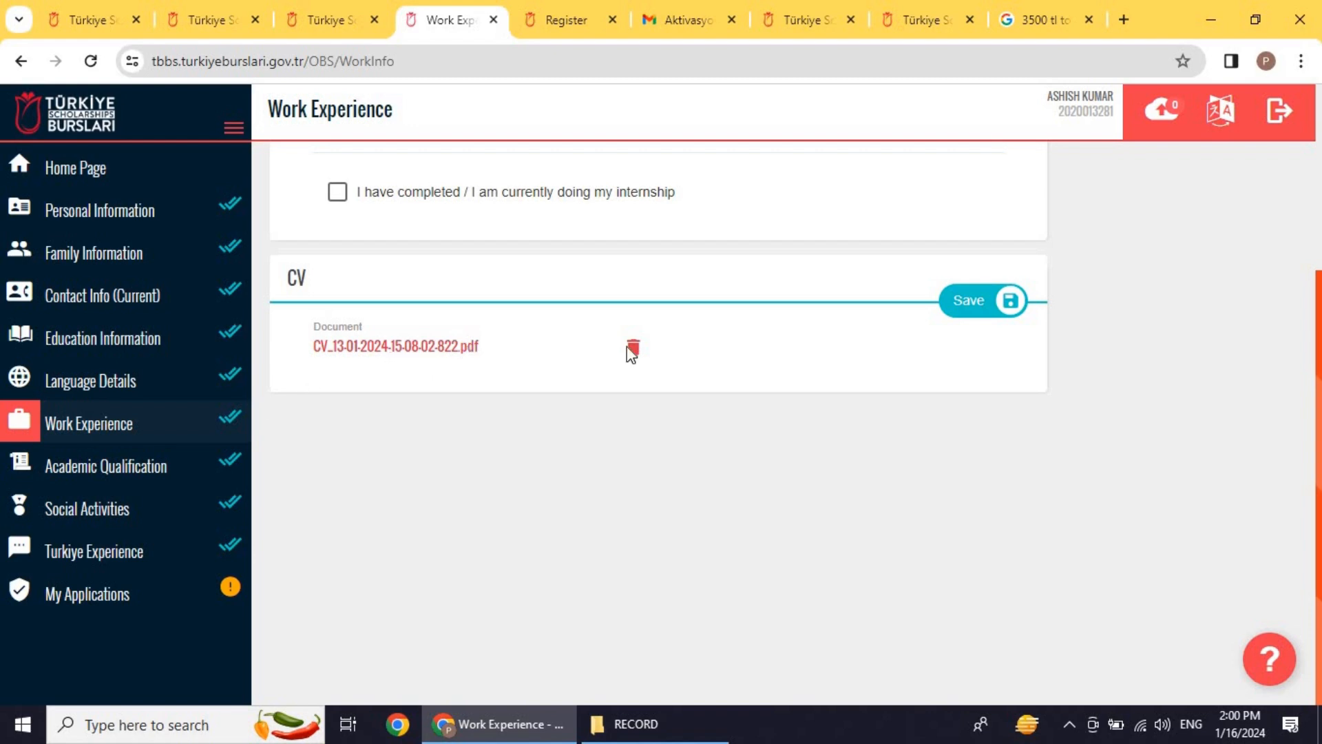
Step: Start a new Academic Qualification entry and browse the Exam Name list without choosing
click(122, 472)
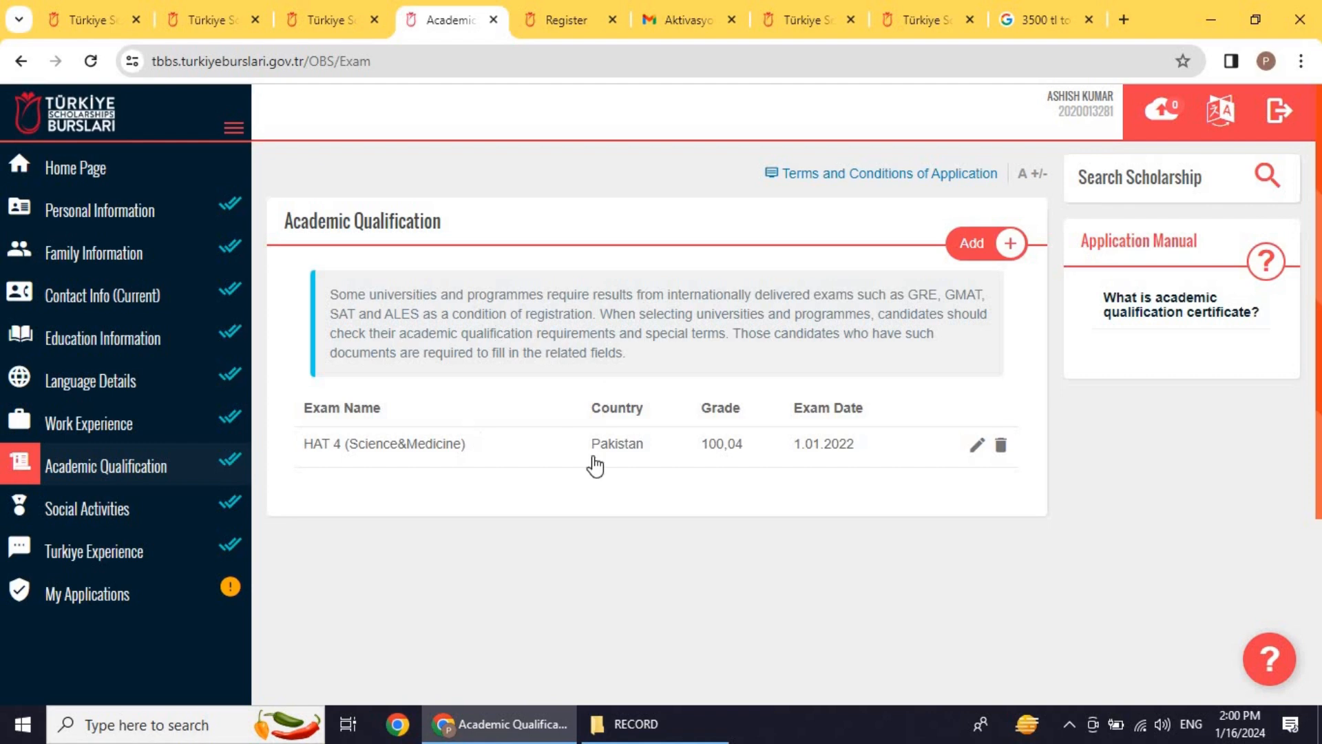
click(973, 242)
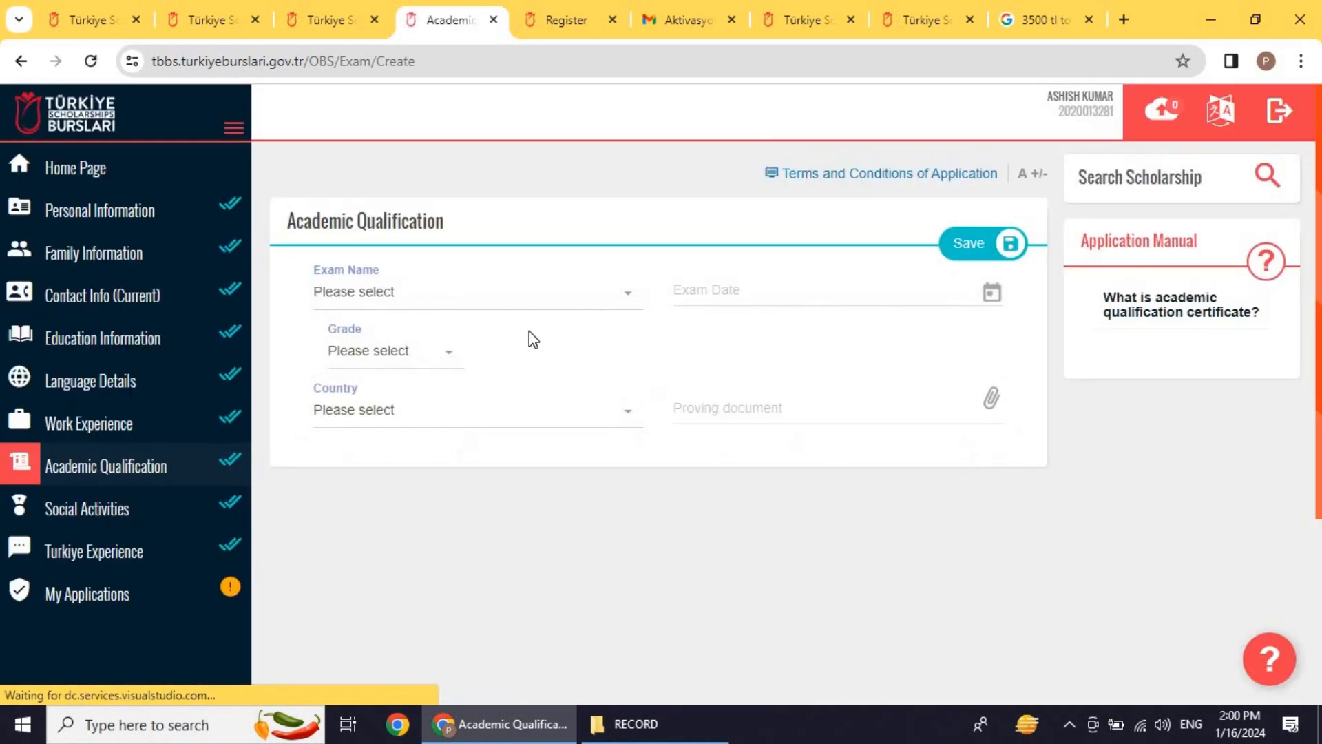
click(399, 302)
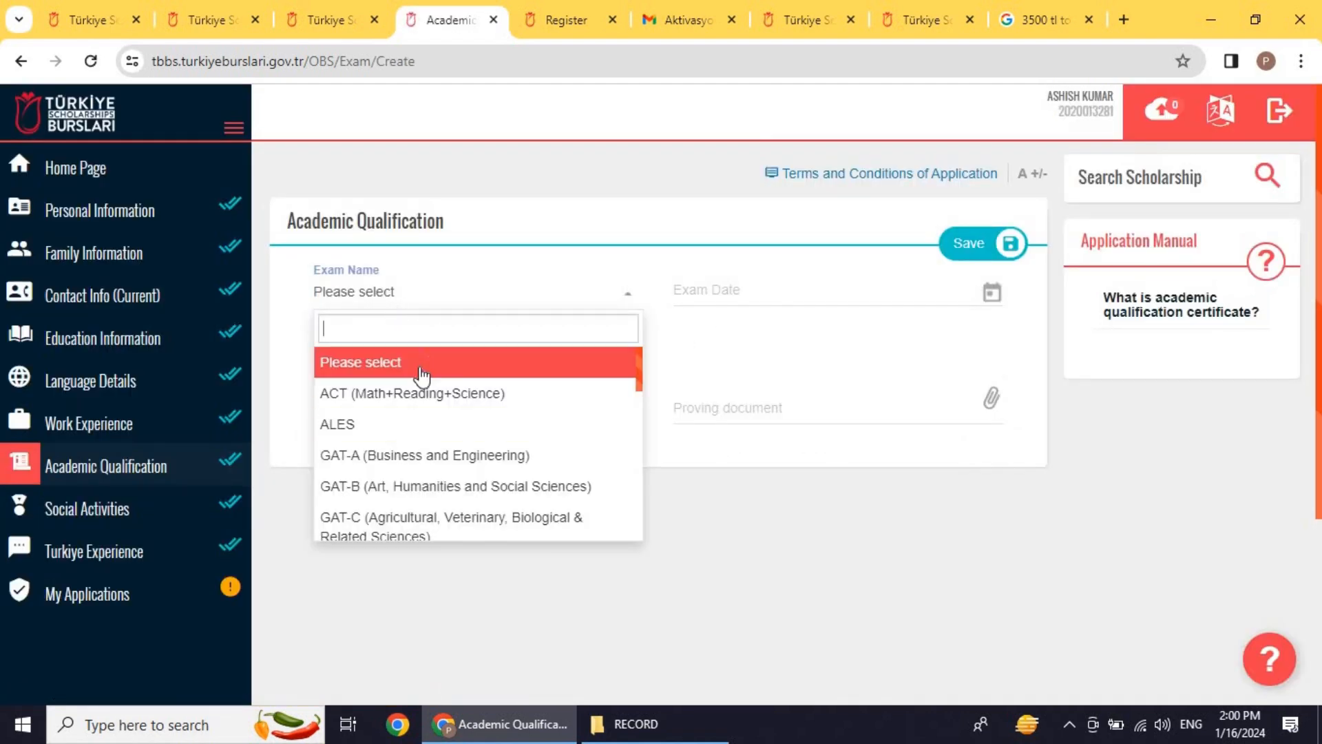
scroll(422, 375, down, 3)
scroll(427, 269, down, 8)
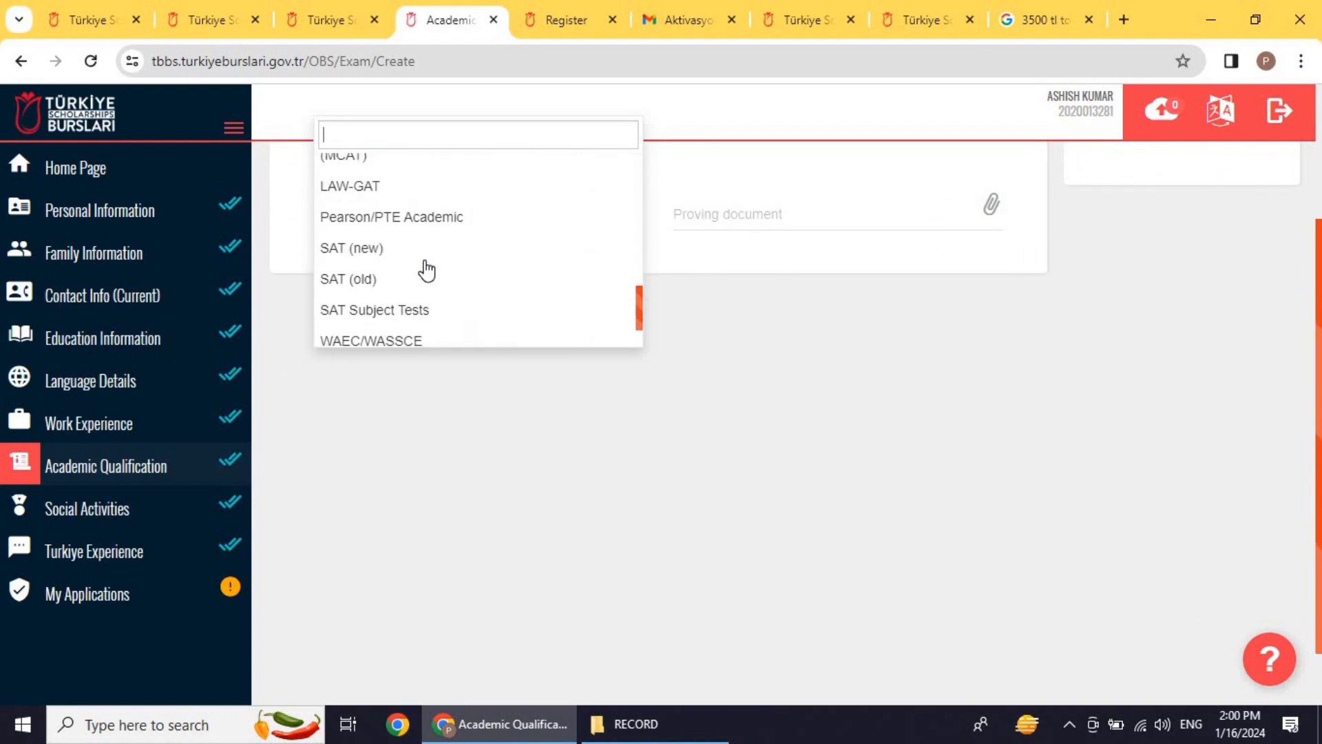
scroll(422, 269, down, 2)
scroll(422, 269, up, 6)
click(540, 425)
Step: Check the empty Grade choices, then move on to the Social Activities section
scroll(575, 346, up, 3)
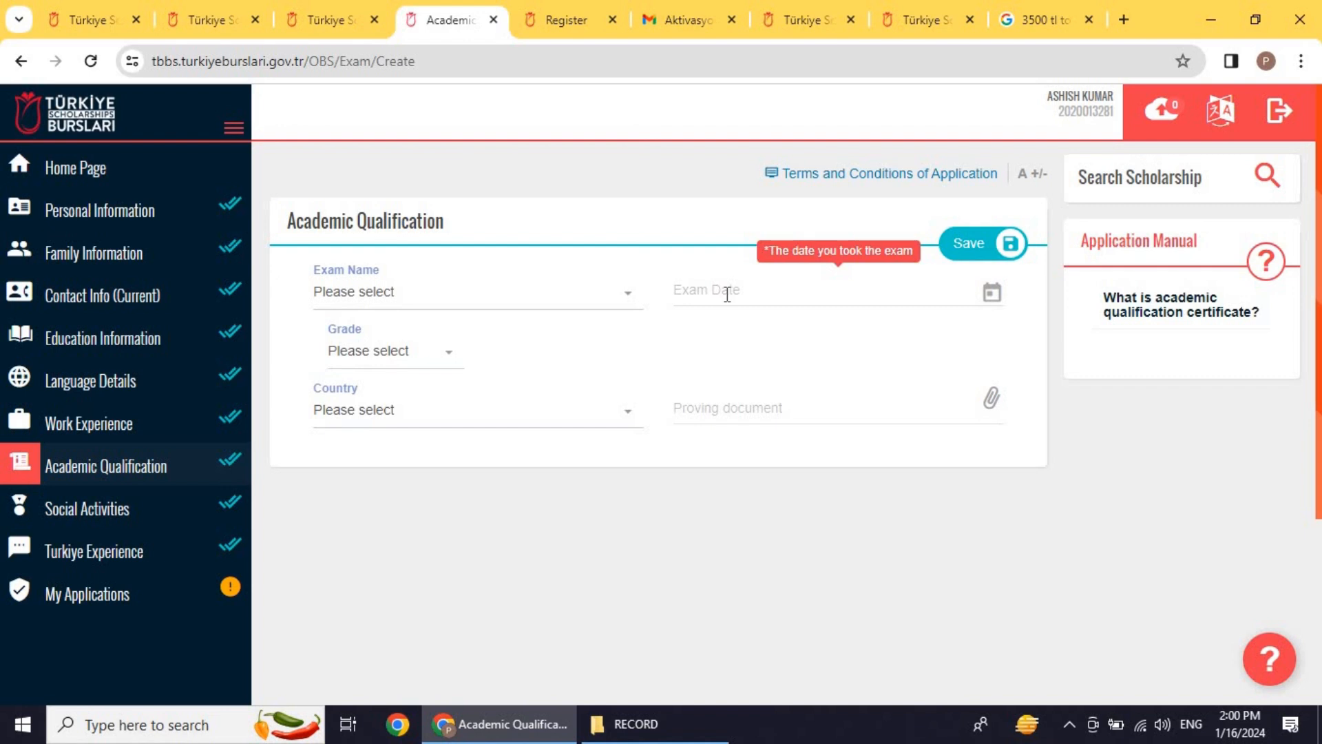
click(392, 352)
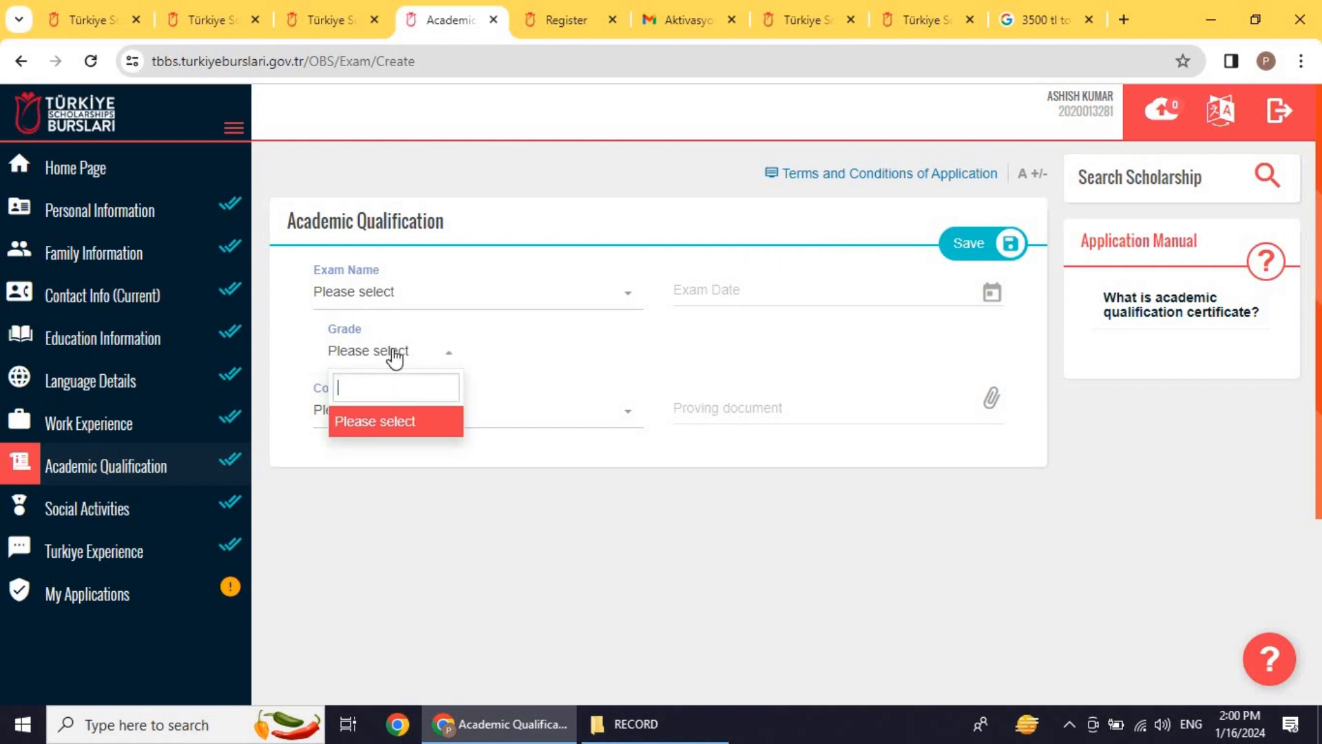
click(365, 528)
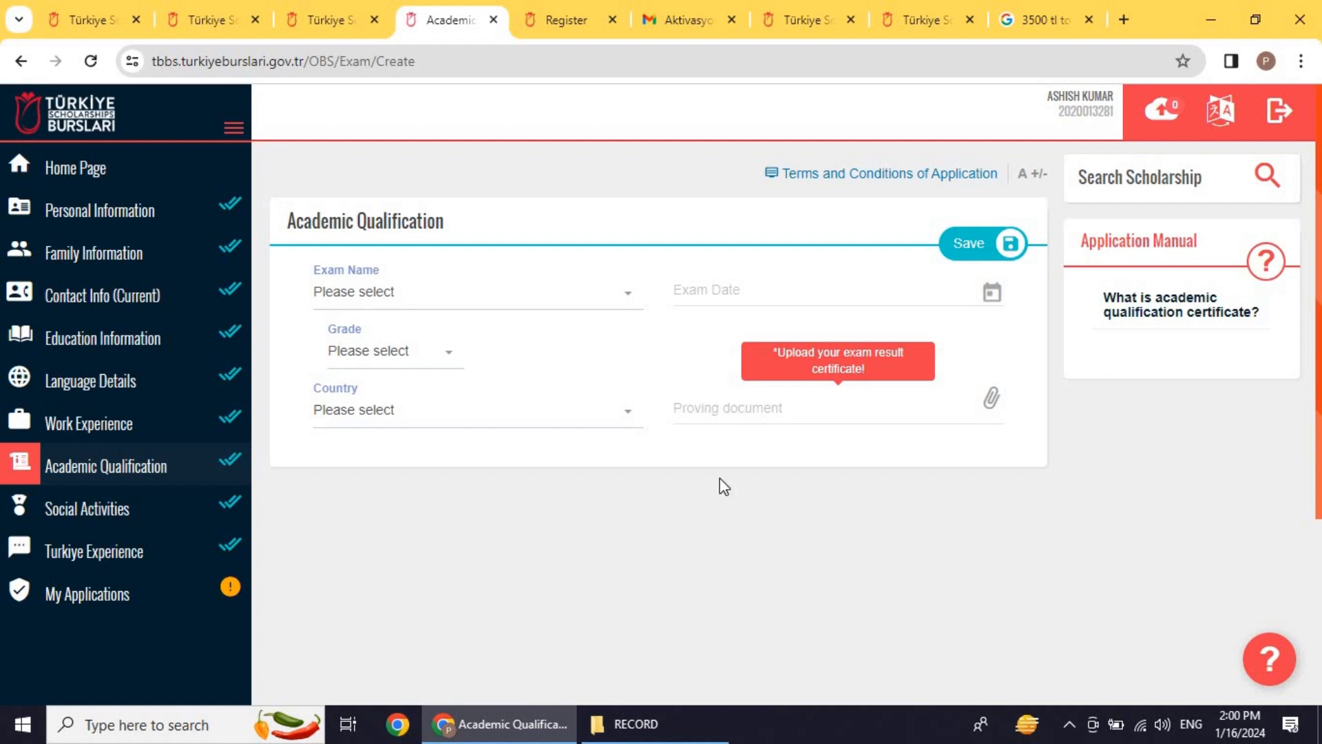
click(107, 511)
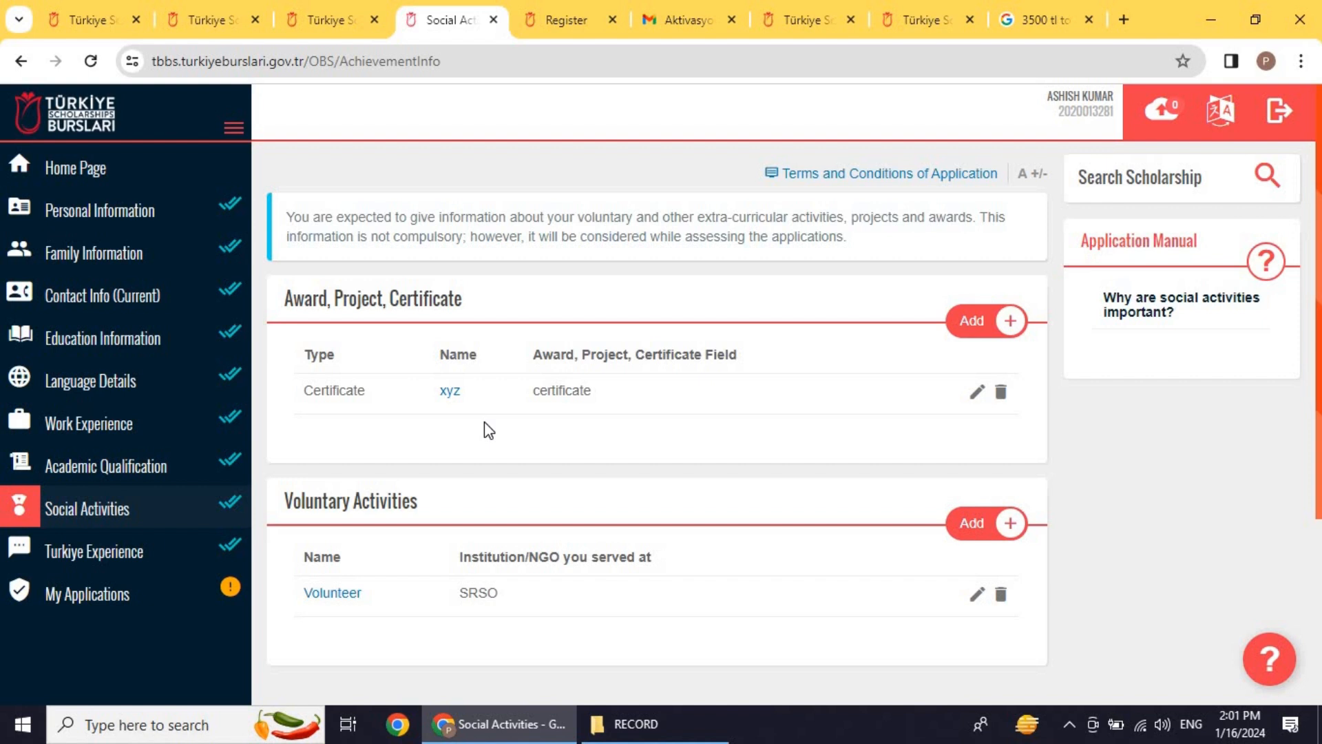
Step: Browse the Social Activities award types without adding any, view Turkiye Experience, then return home
click(998, 330)
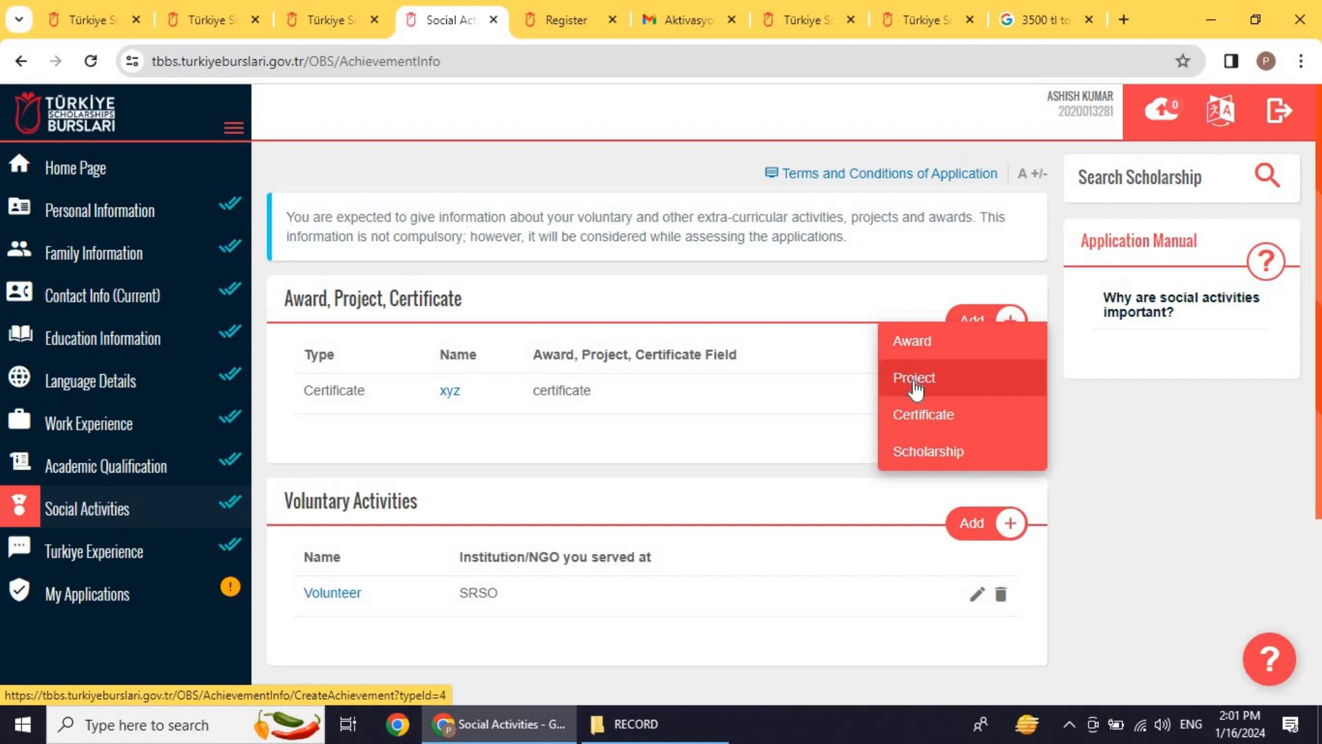
click(854, 355)
scroll(681, 379, down, 3)
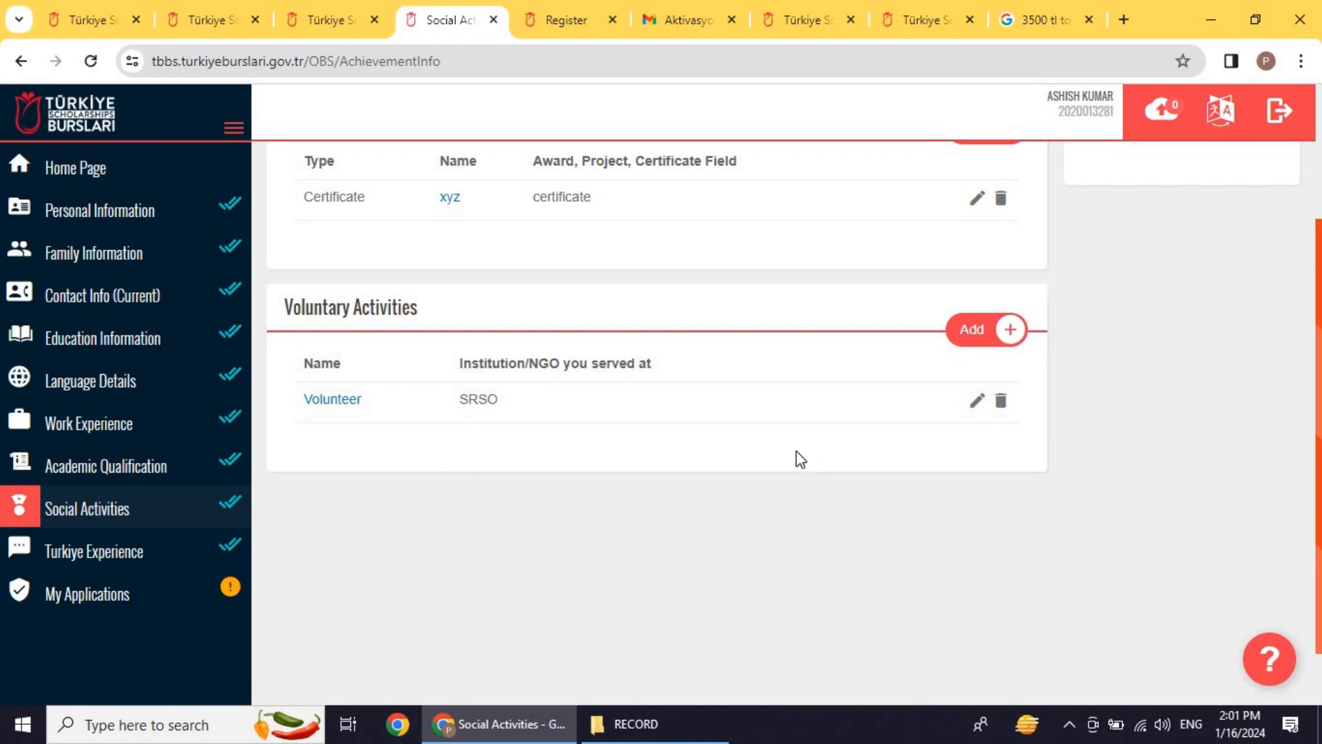
click(187, 551)
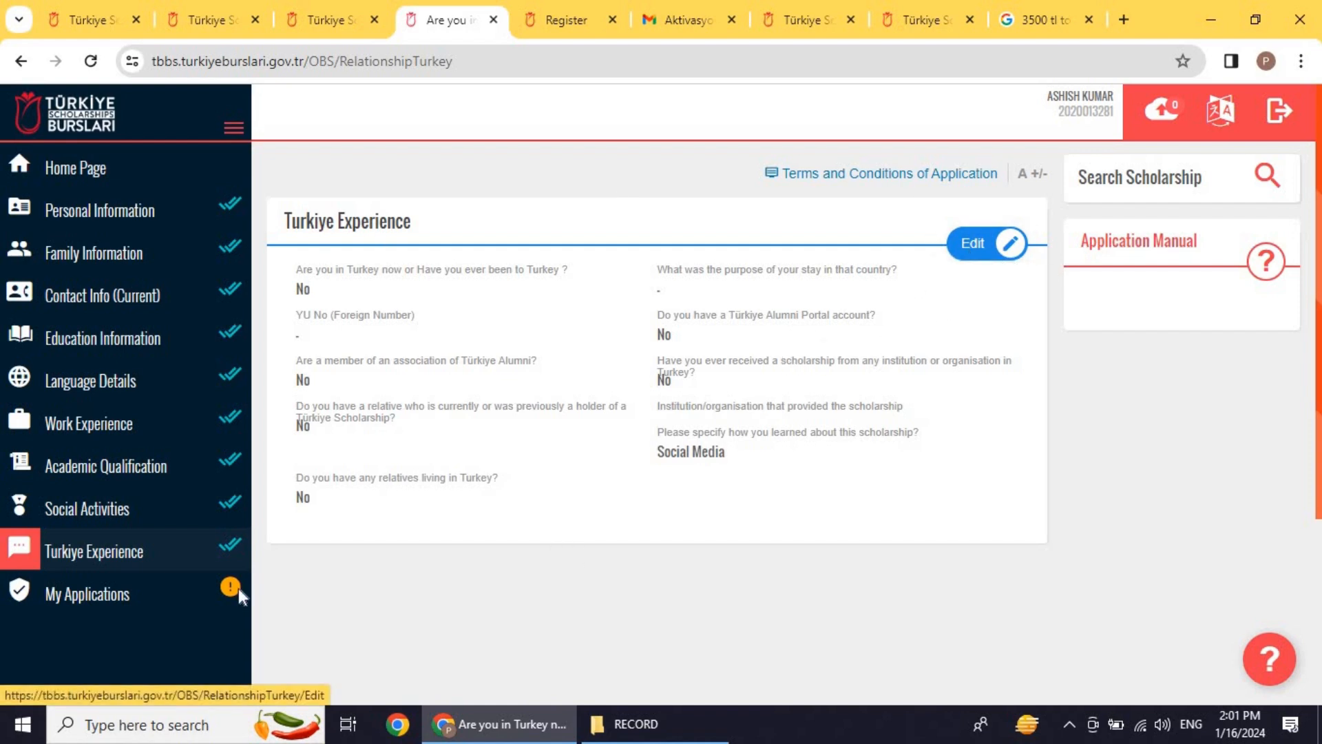
click(137, 175)
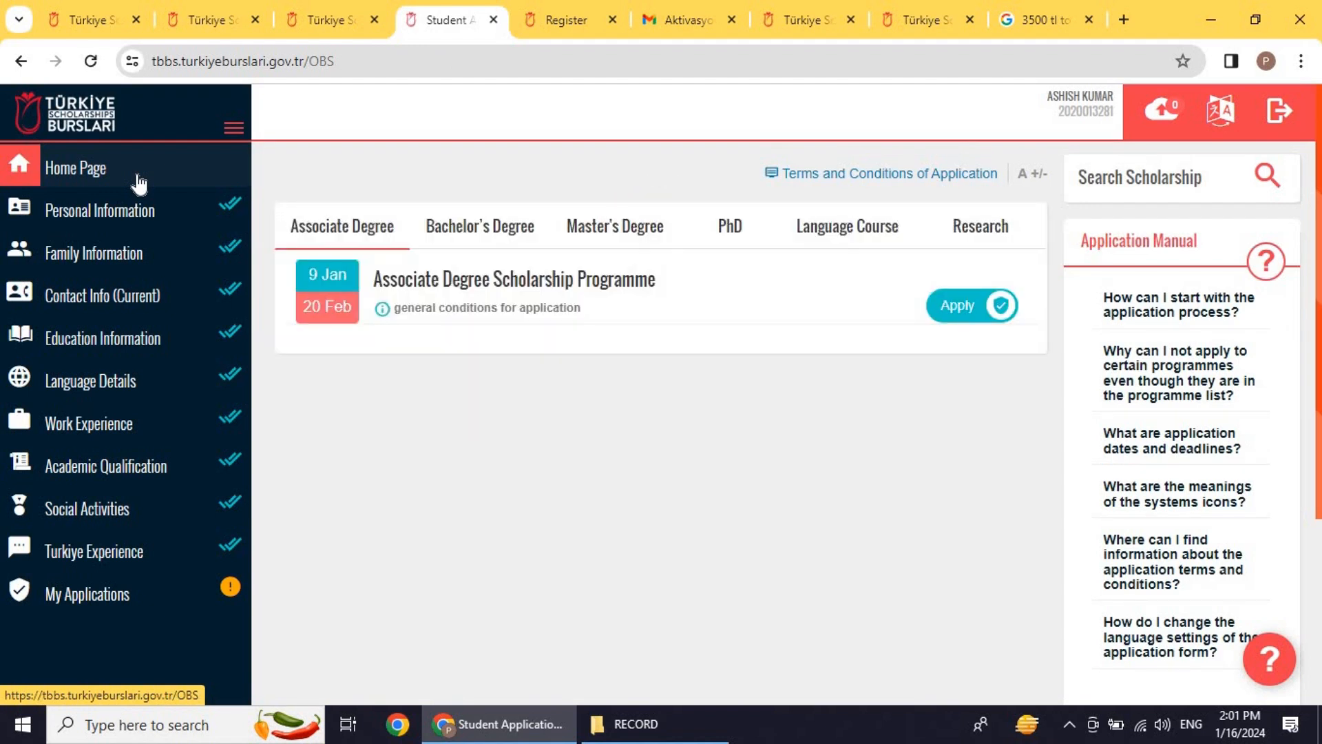
Step: Browse the Master's, PhD, Language Course and Research tabs, then apply to the Bachelor's Undergraduate Scholarship Programme
click(465, 232)
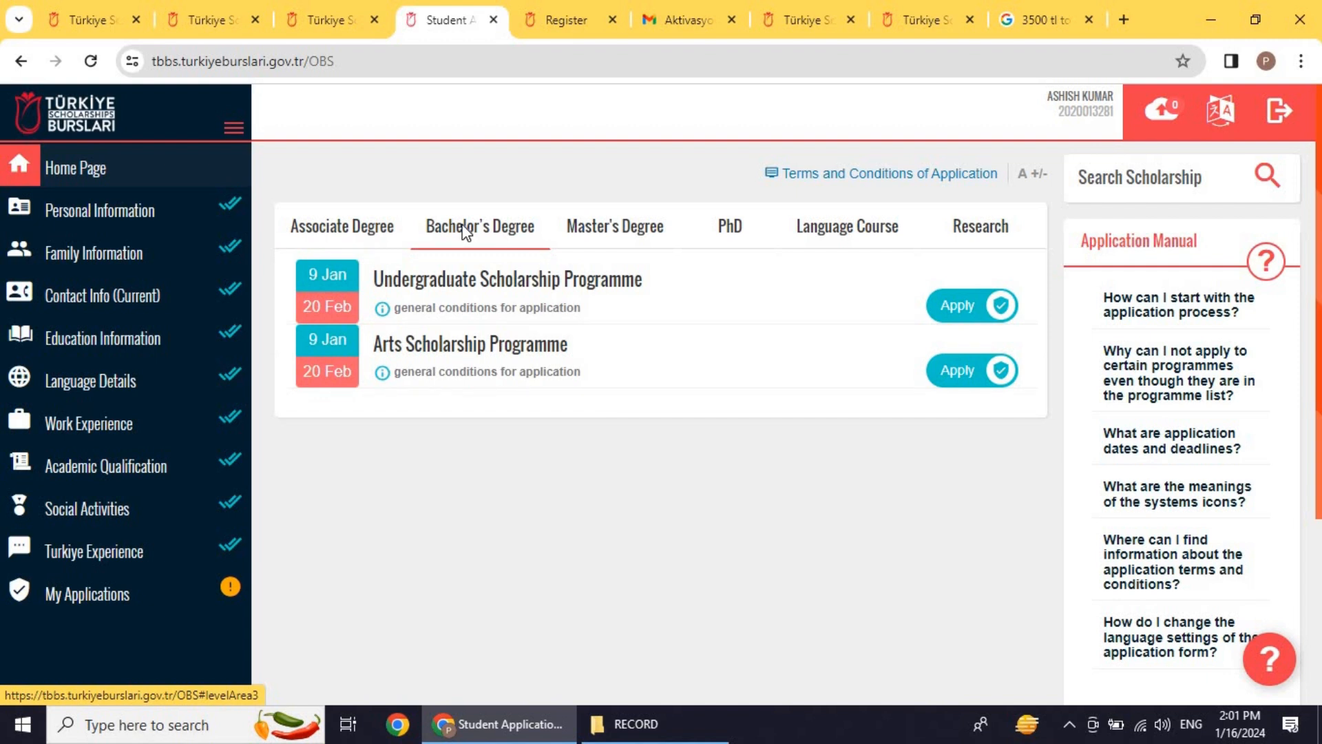
click(611, 222)
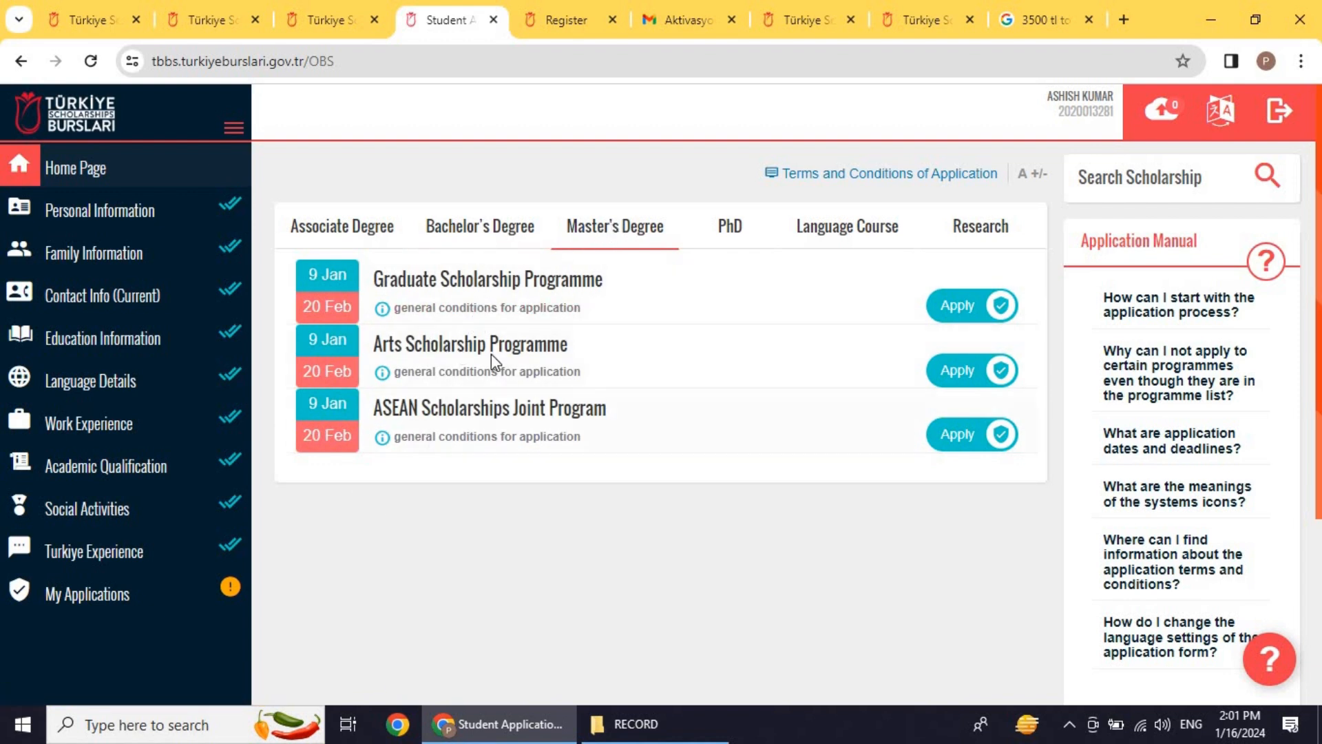
click(730, 234)
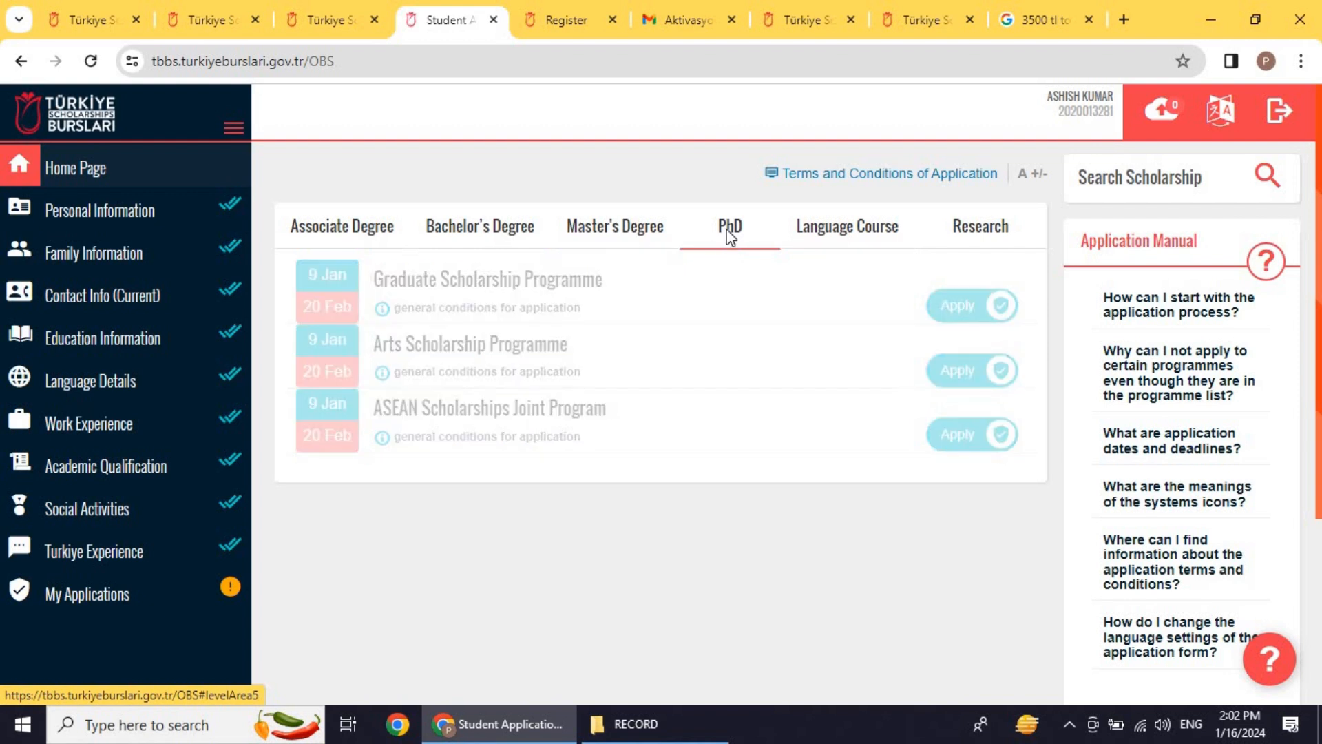
click(850, 237)
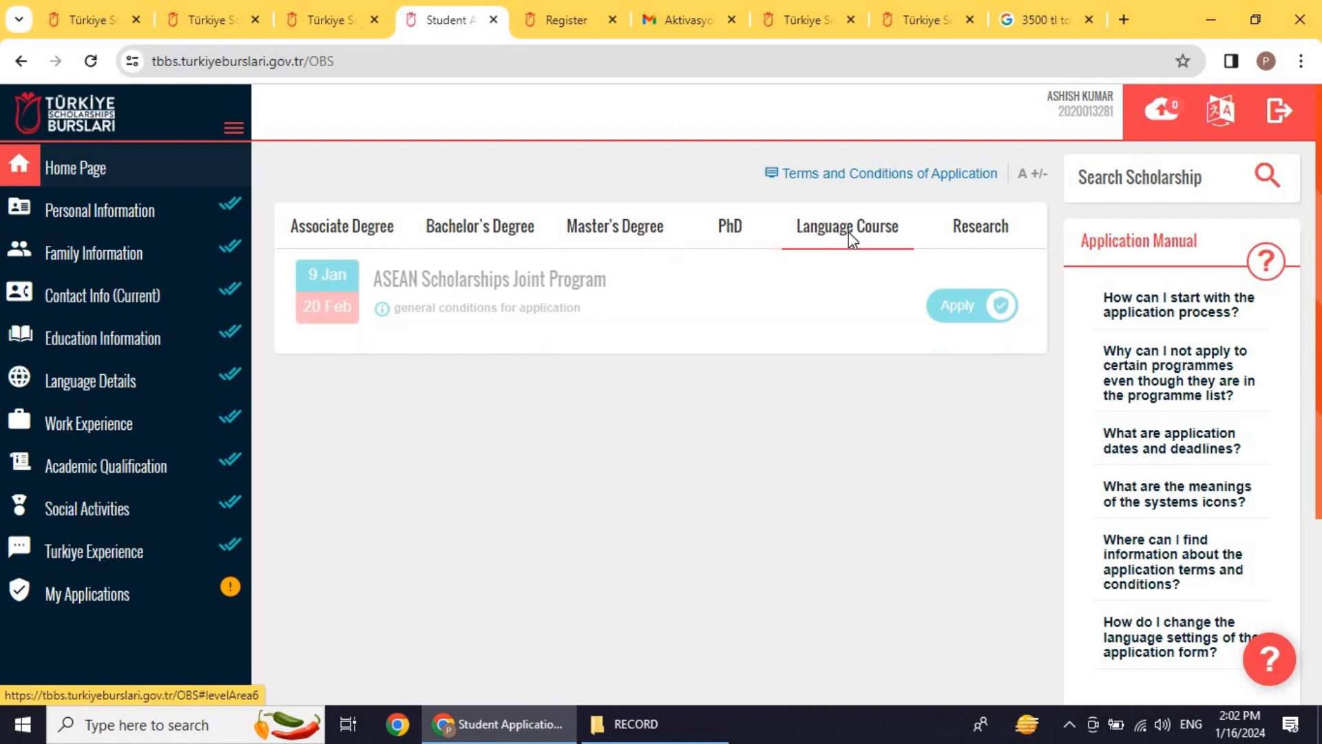
click(1000, 234)
click(485, 221)
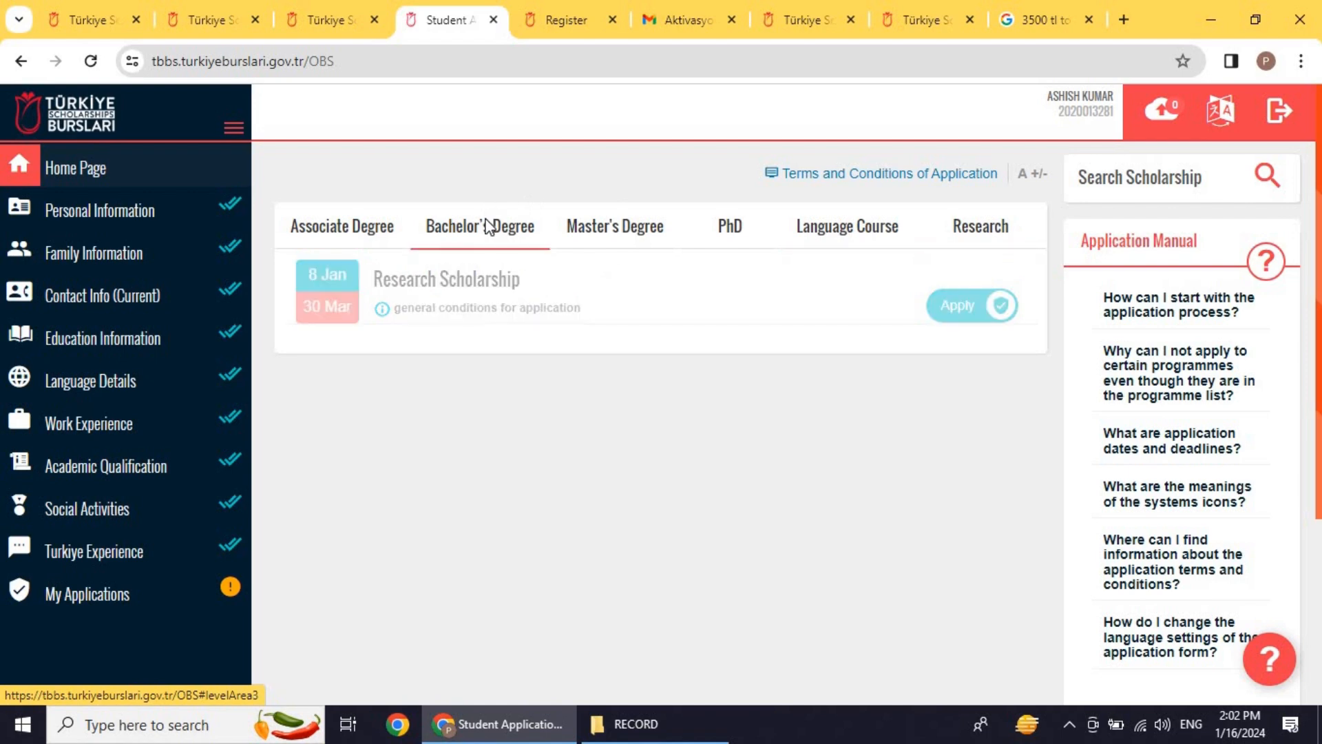
click(969, 310)
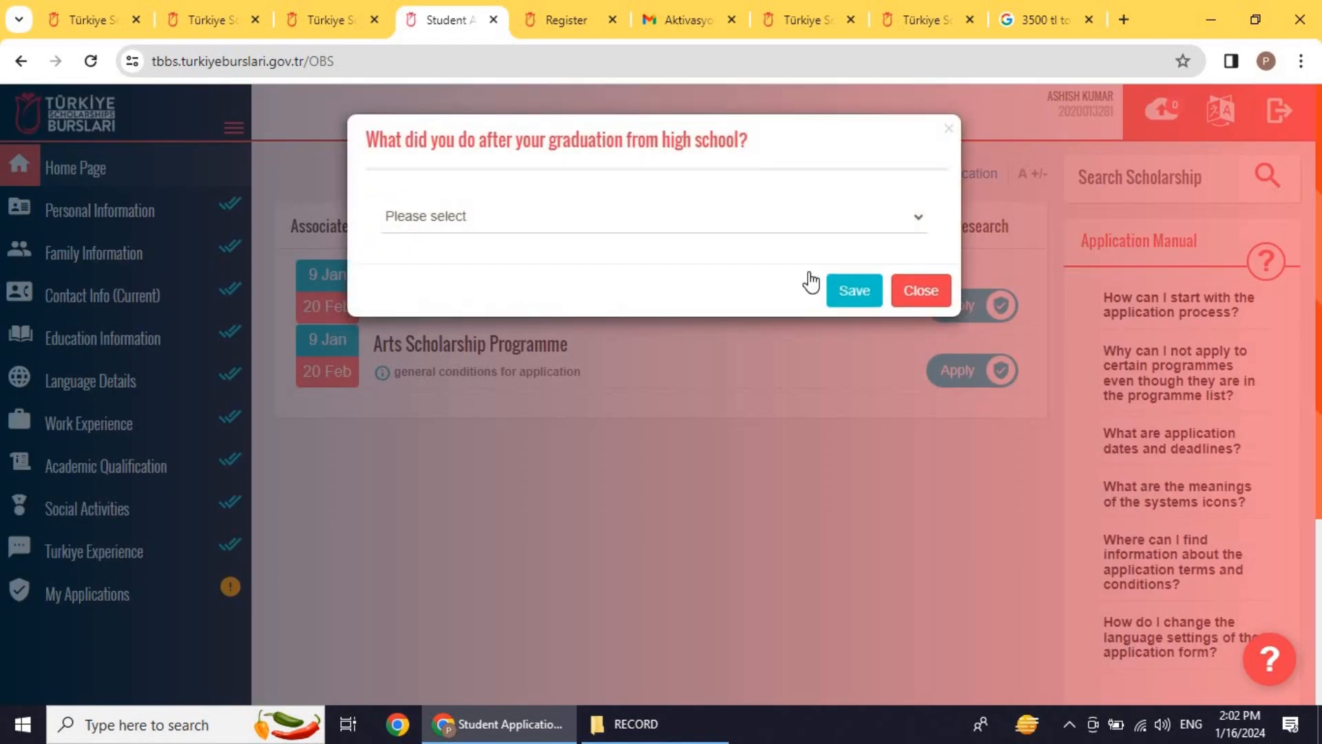
Step: Answer 'I worked' with description xyz, save, and reapply to the Undergraduate Scholarship Programme
click(713, 219)
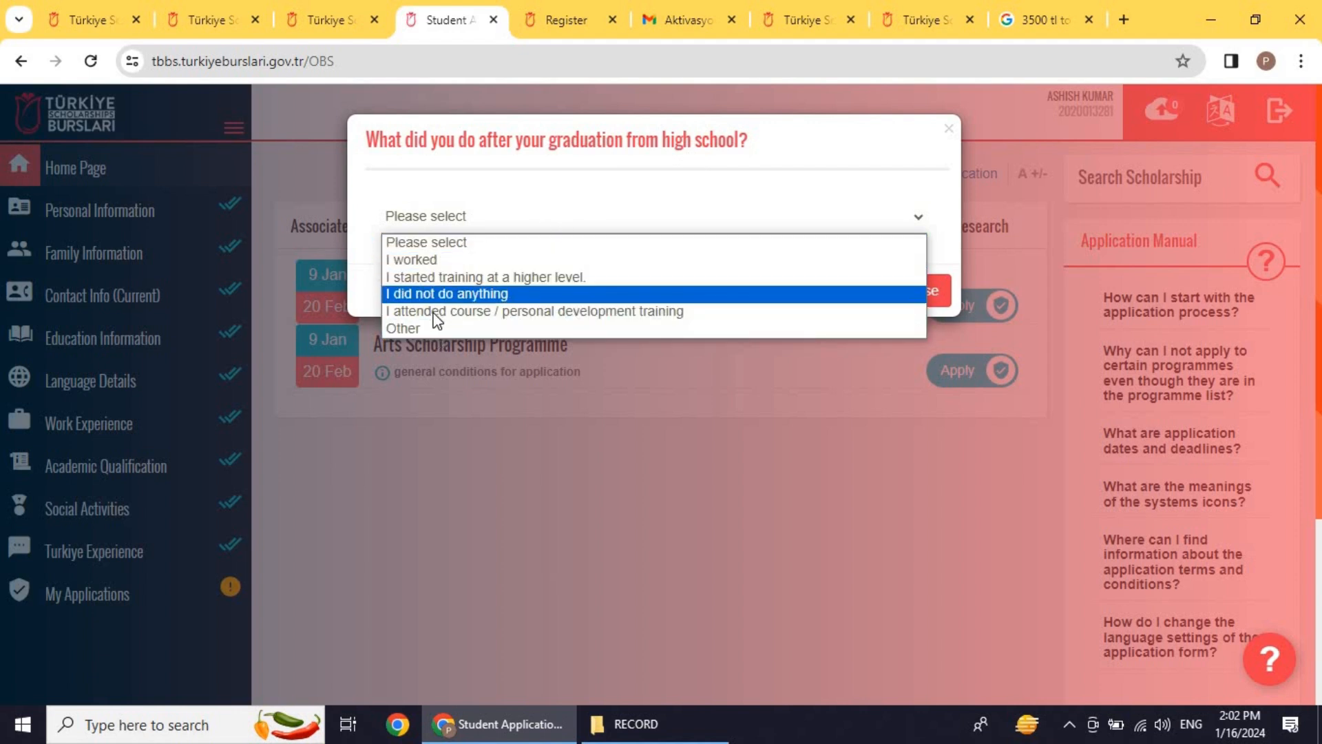
click(406, 328)
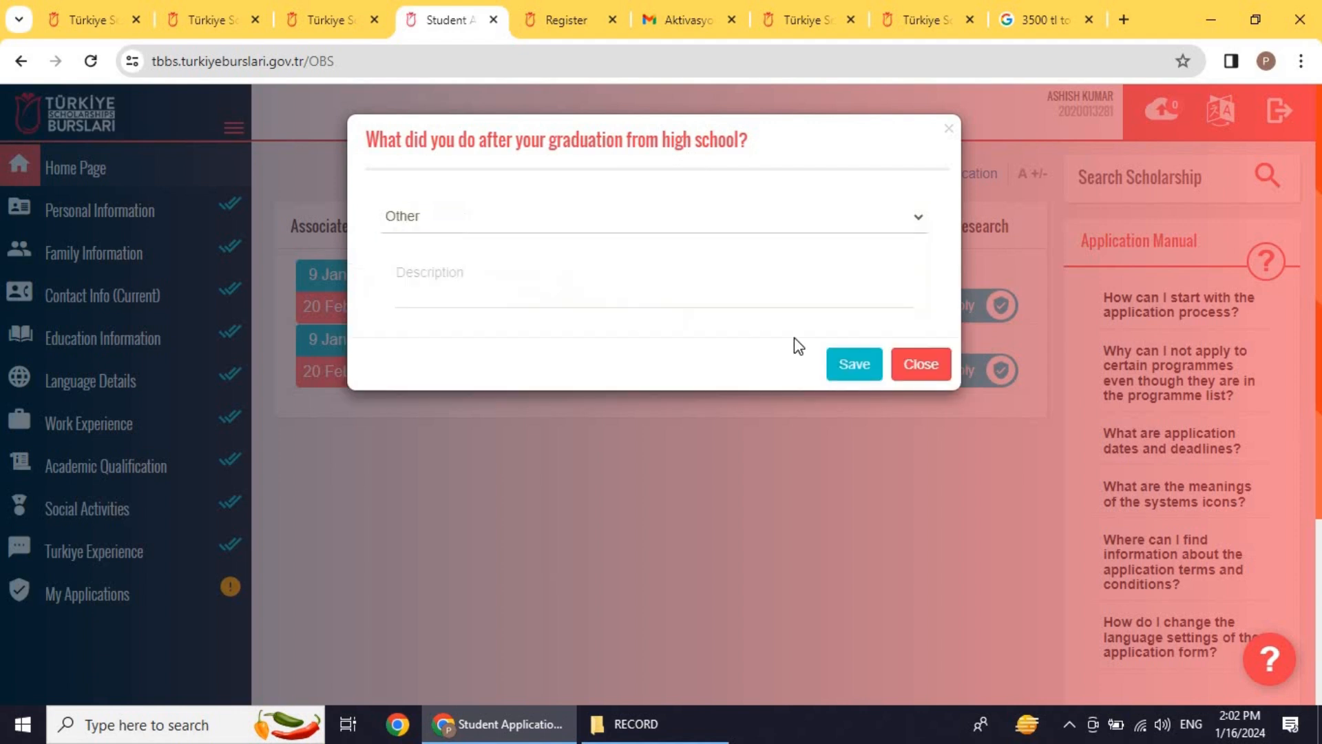
click(495, 220)
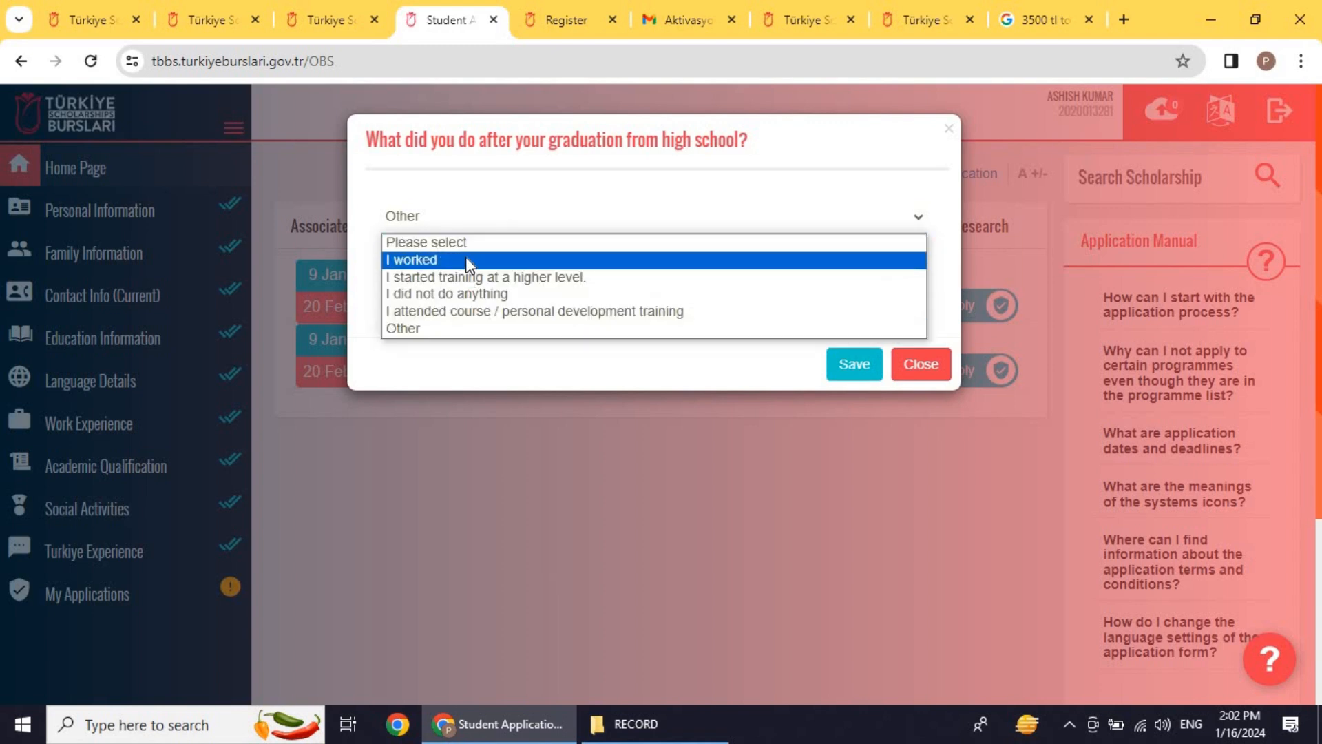
click(466, 259)
click(760, 303)
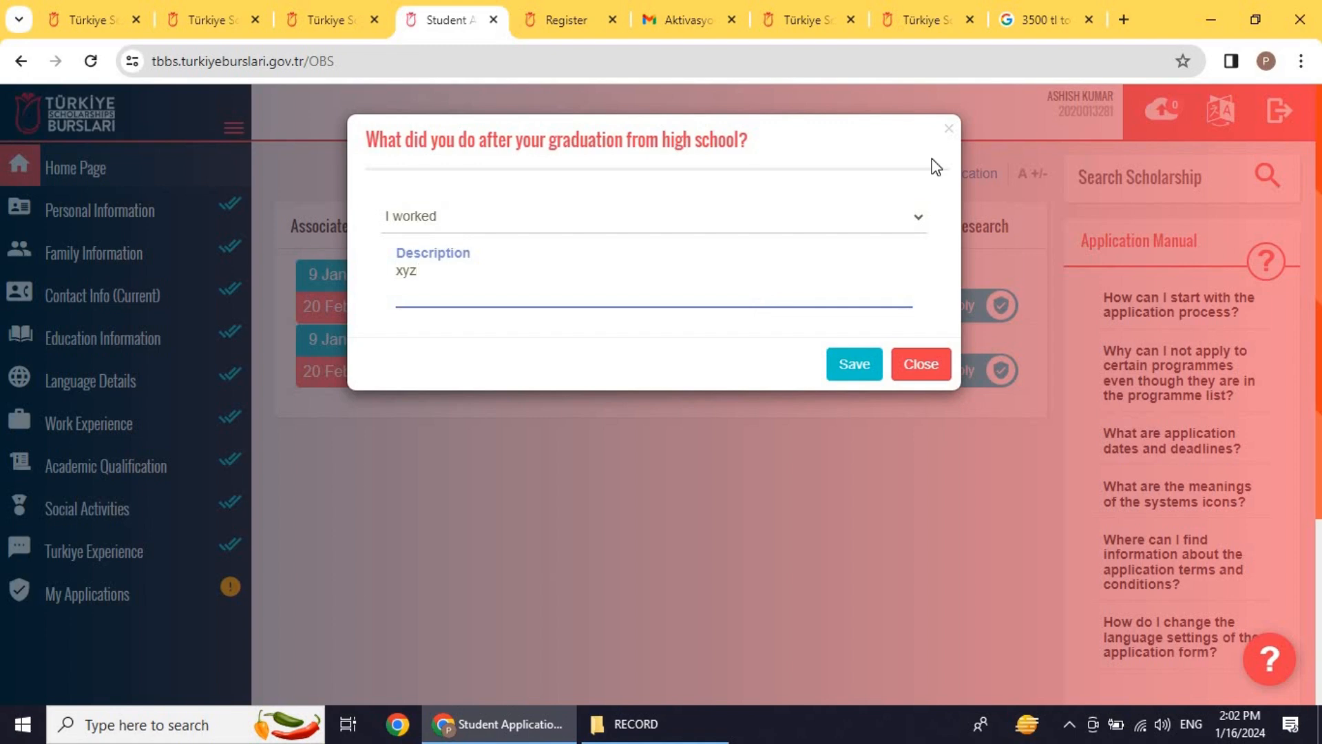
click(861, 360)
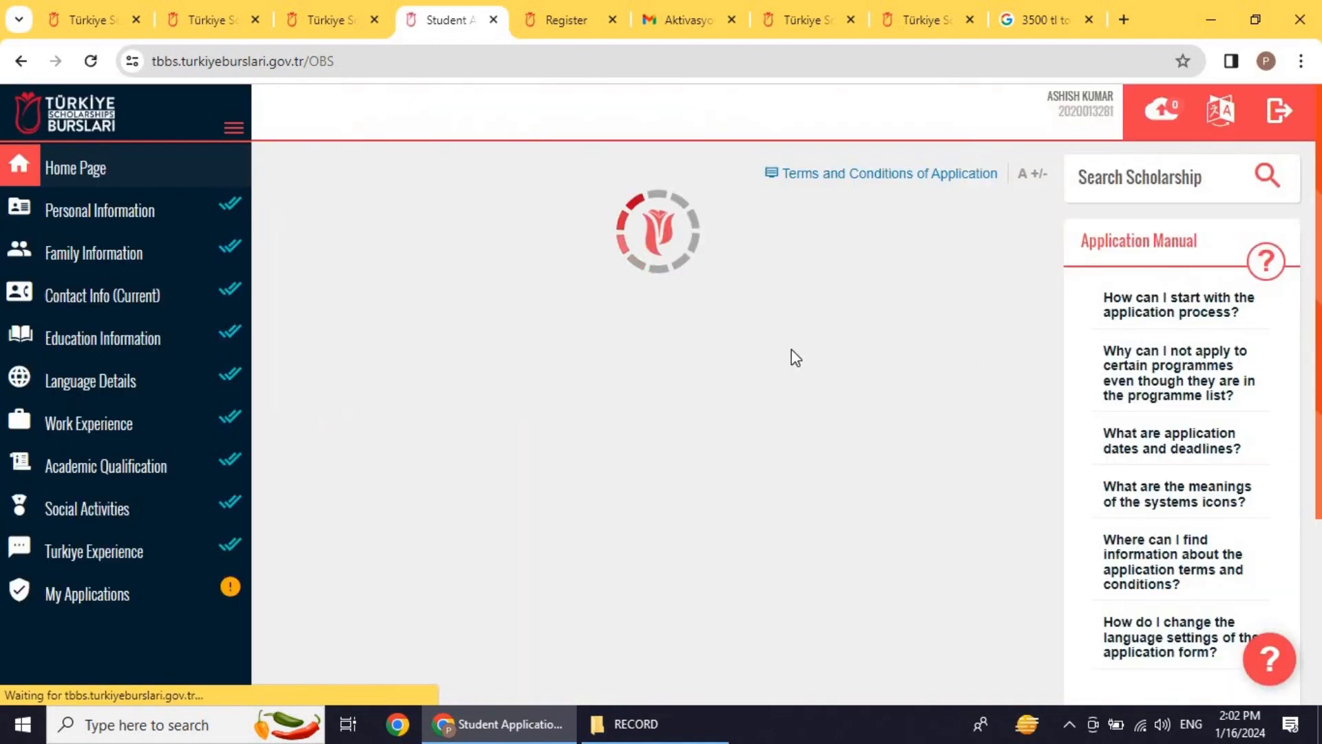
click(465, 226)
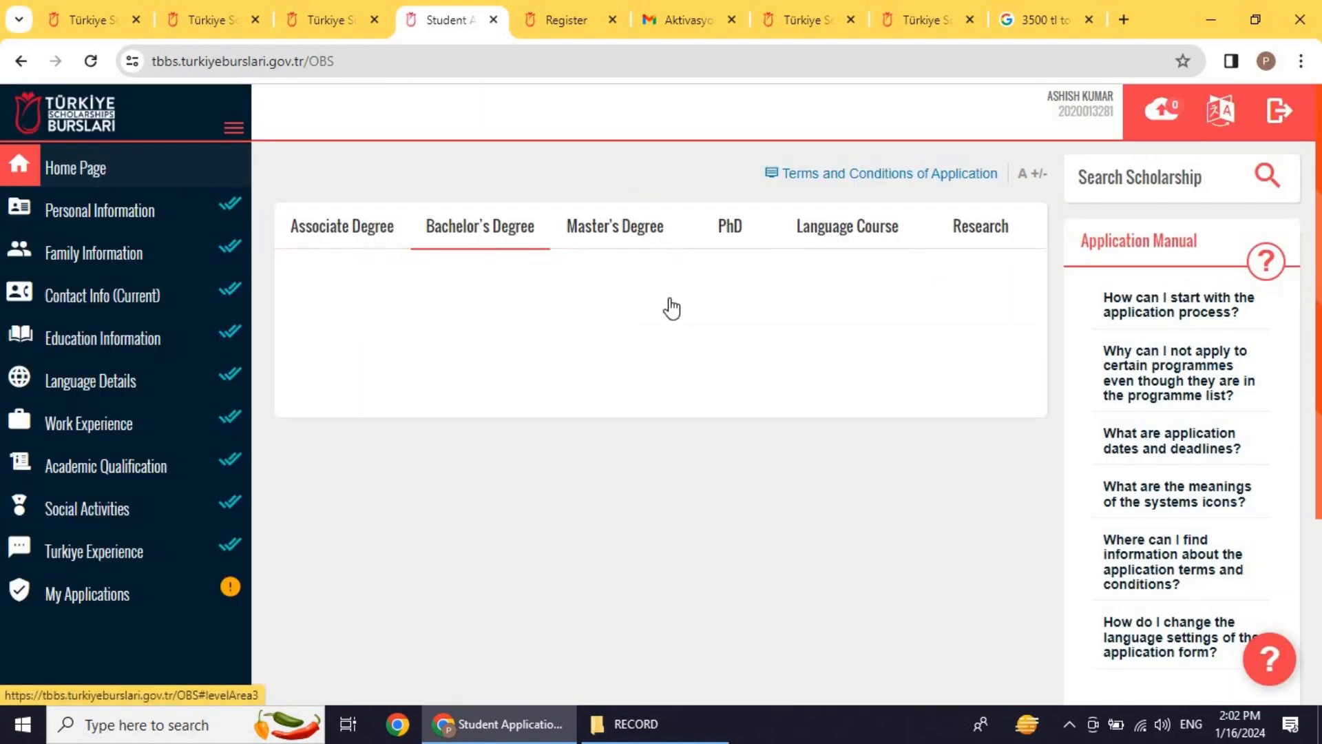
click(996, 285)
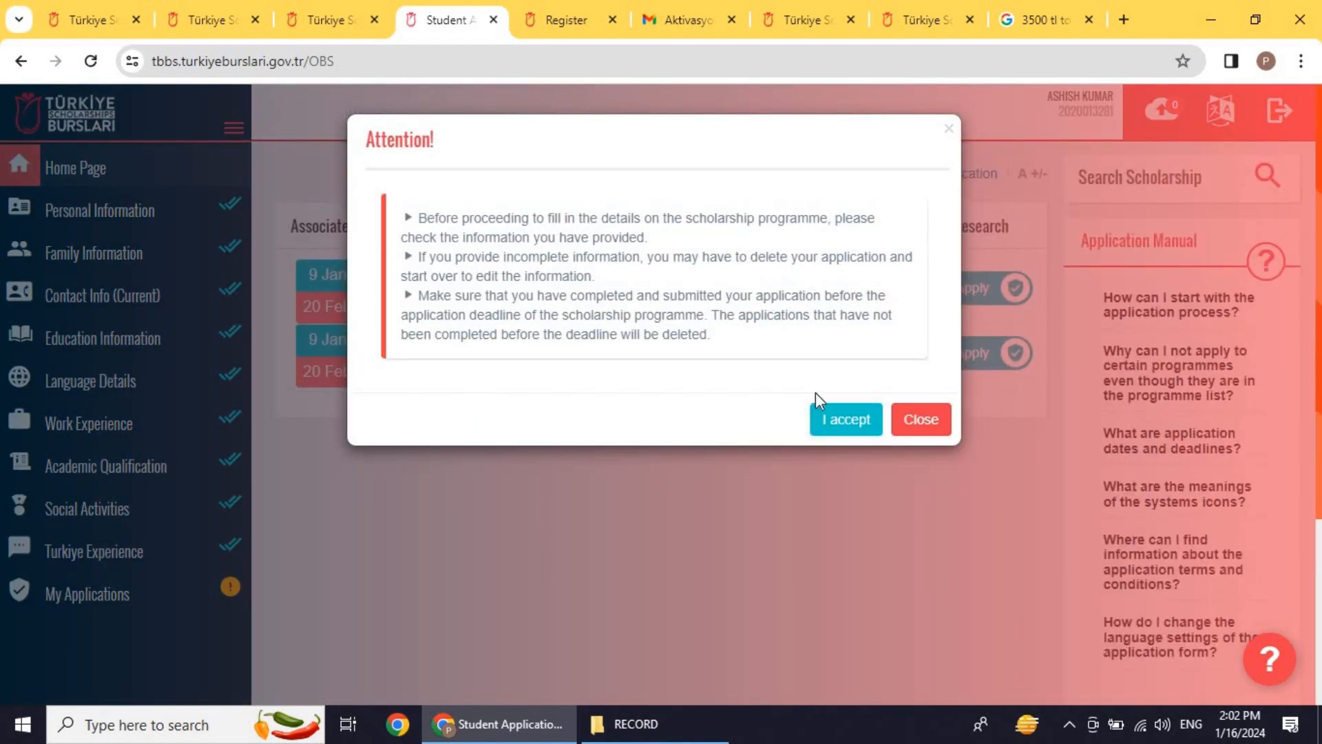
Step: Continue past the application terms and read through the Application Conditions
click(825, 419)
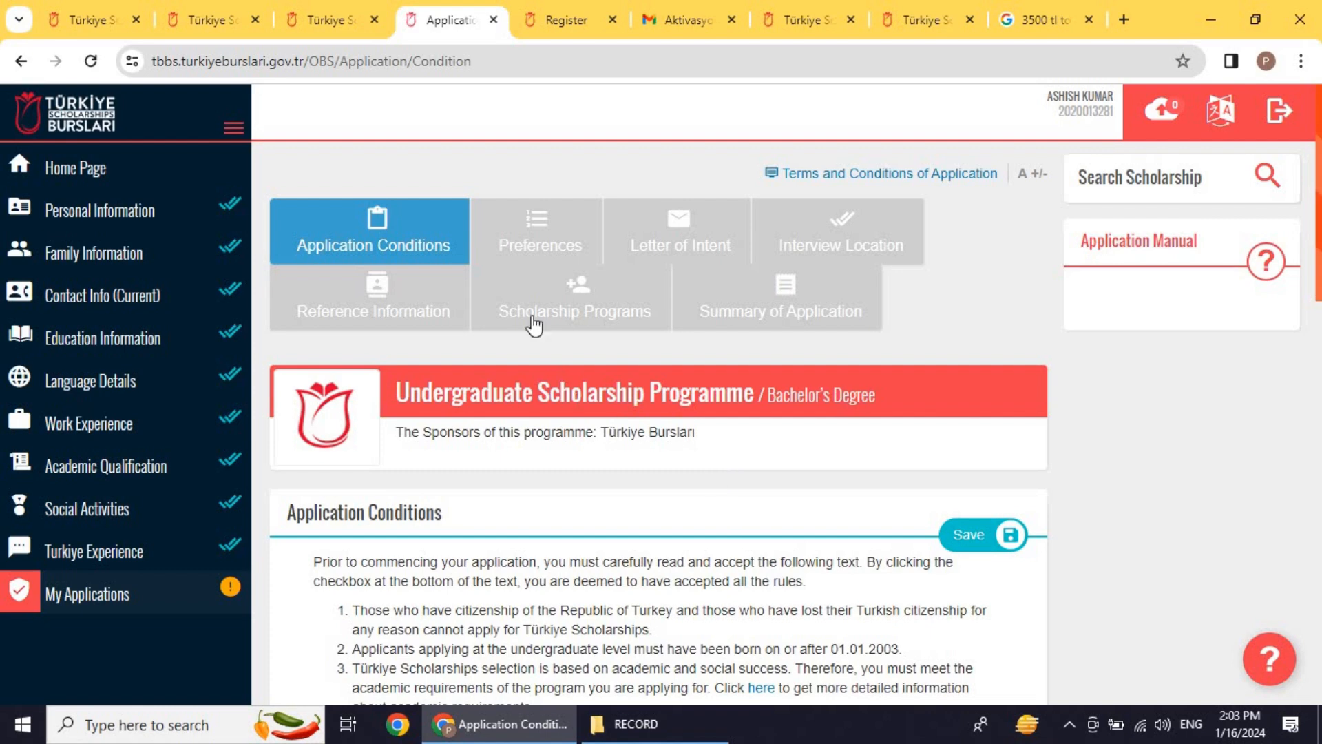
scroll(638, 386, down, 1)
scroll(639, 387, down, 9)
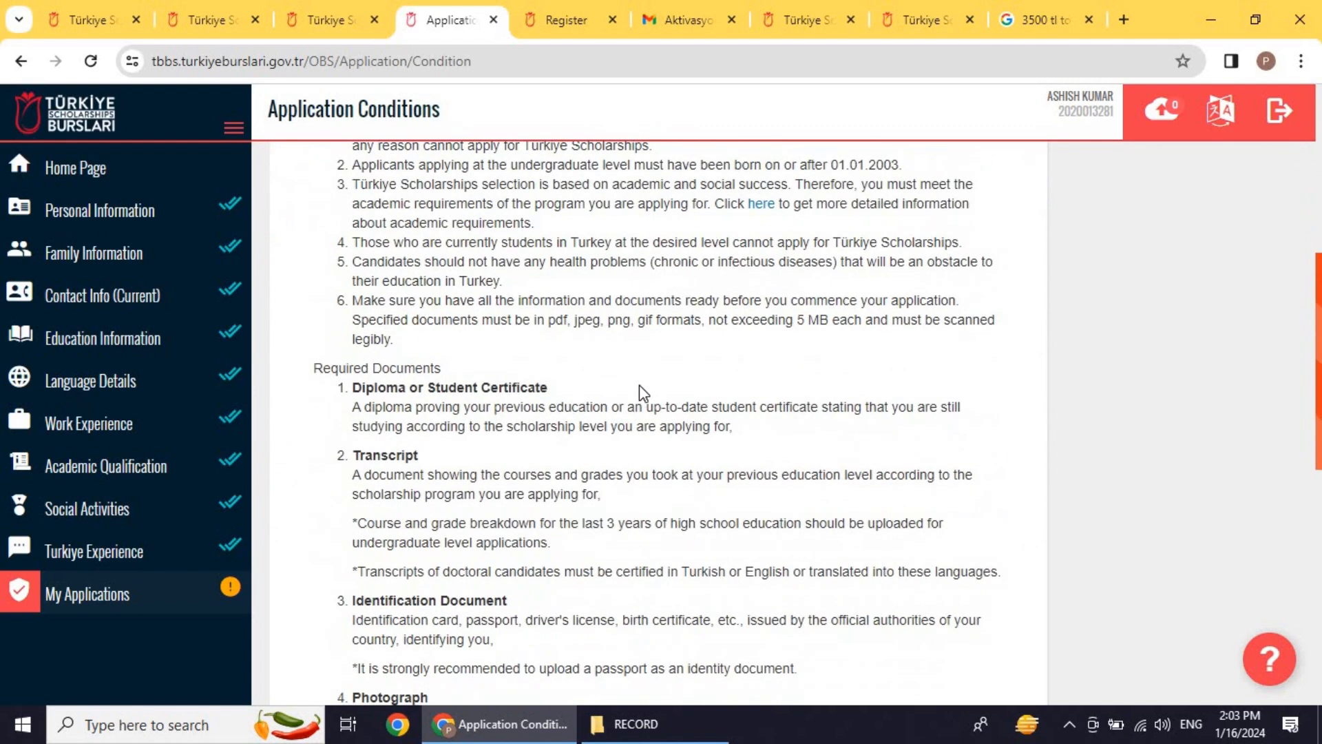
scroll(640, 380, up, 1)
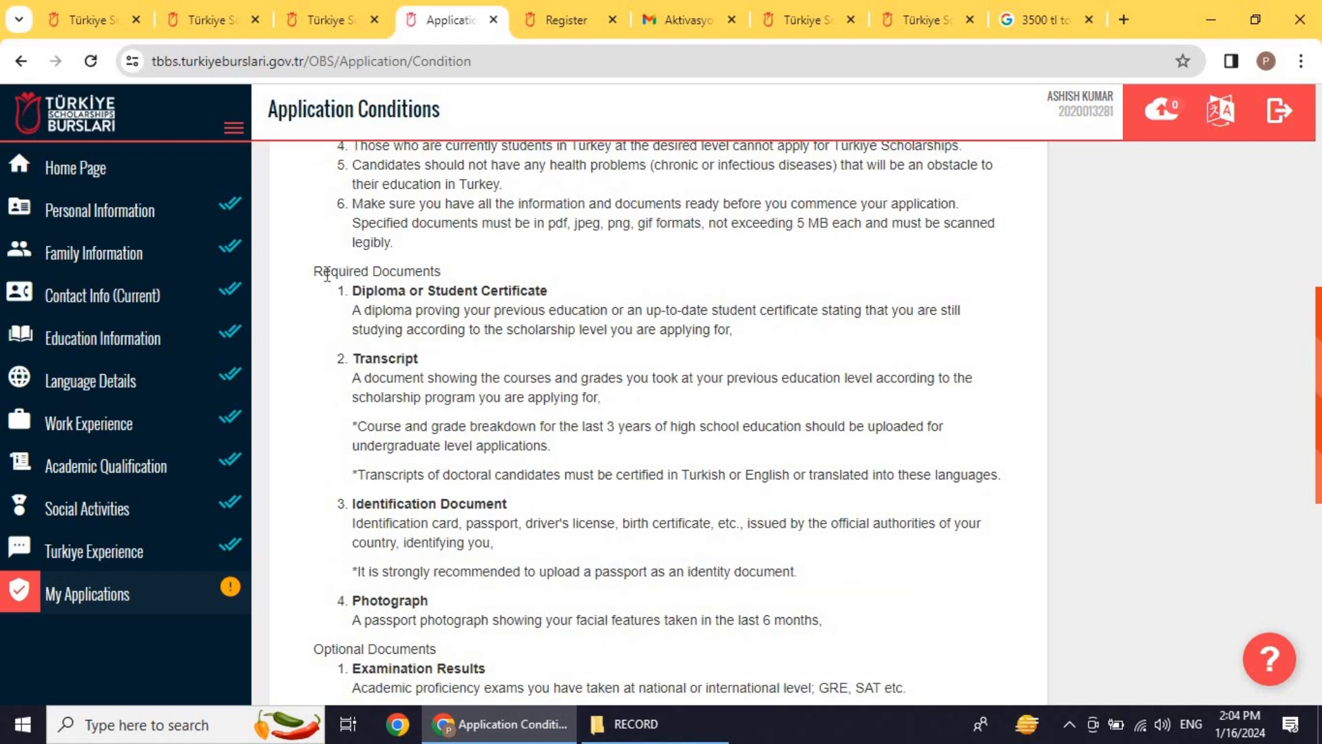
scroll(398, 423, down, 4)
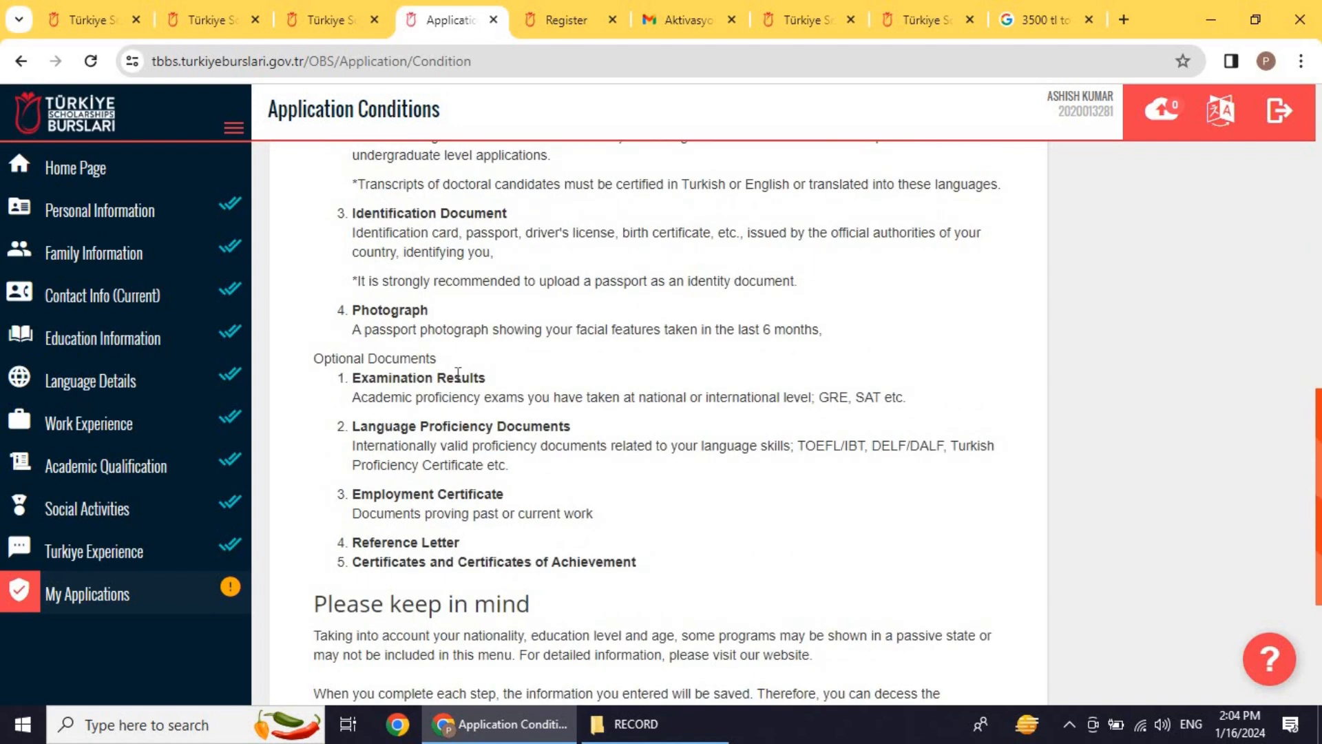
scroll(443, 378, down, 1)
scroll(457, 369, up, 4)
scroll(427, 358, up, 3)
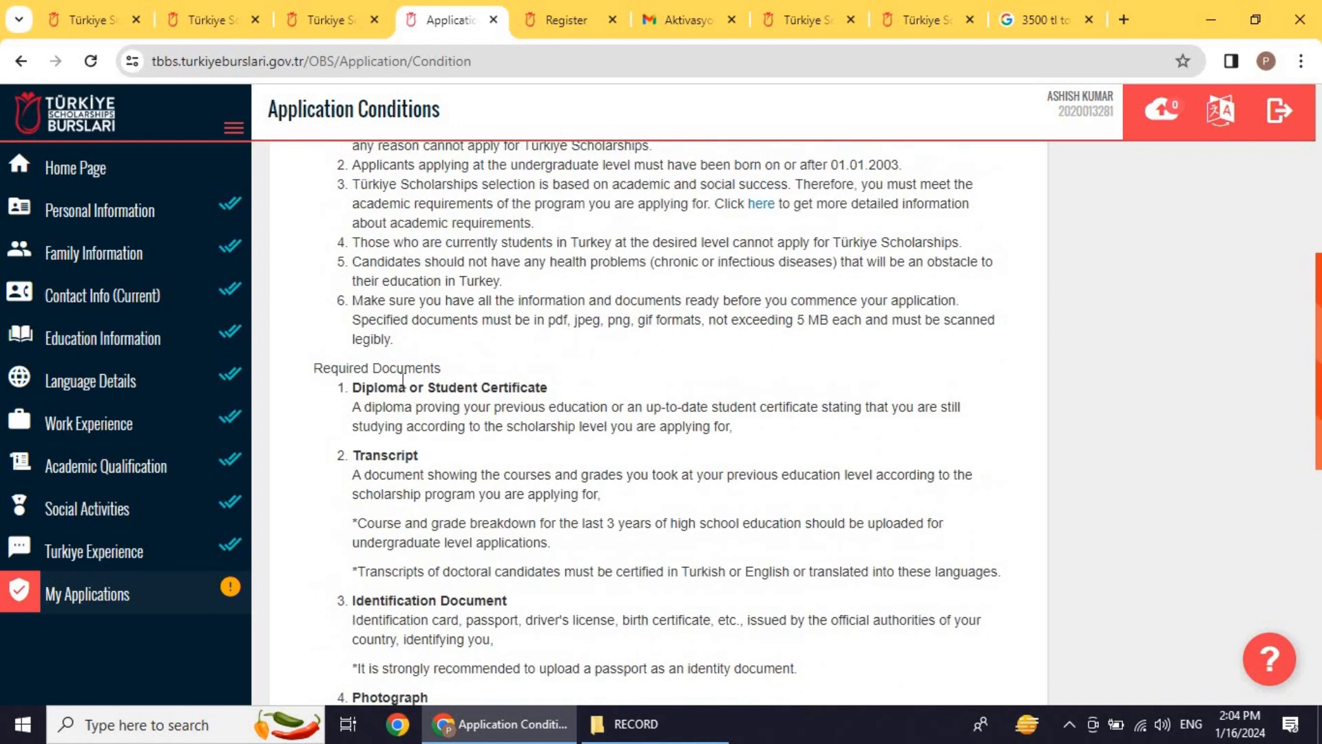
scroll(406, 358, down, 1)
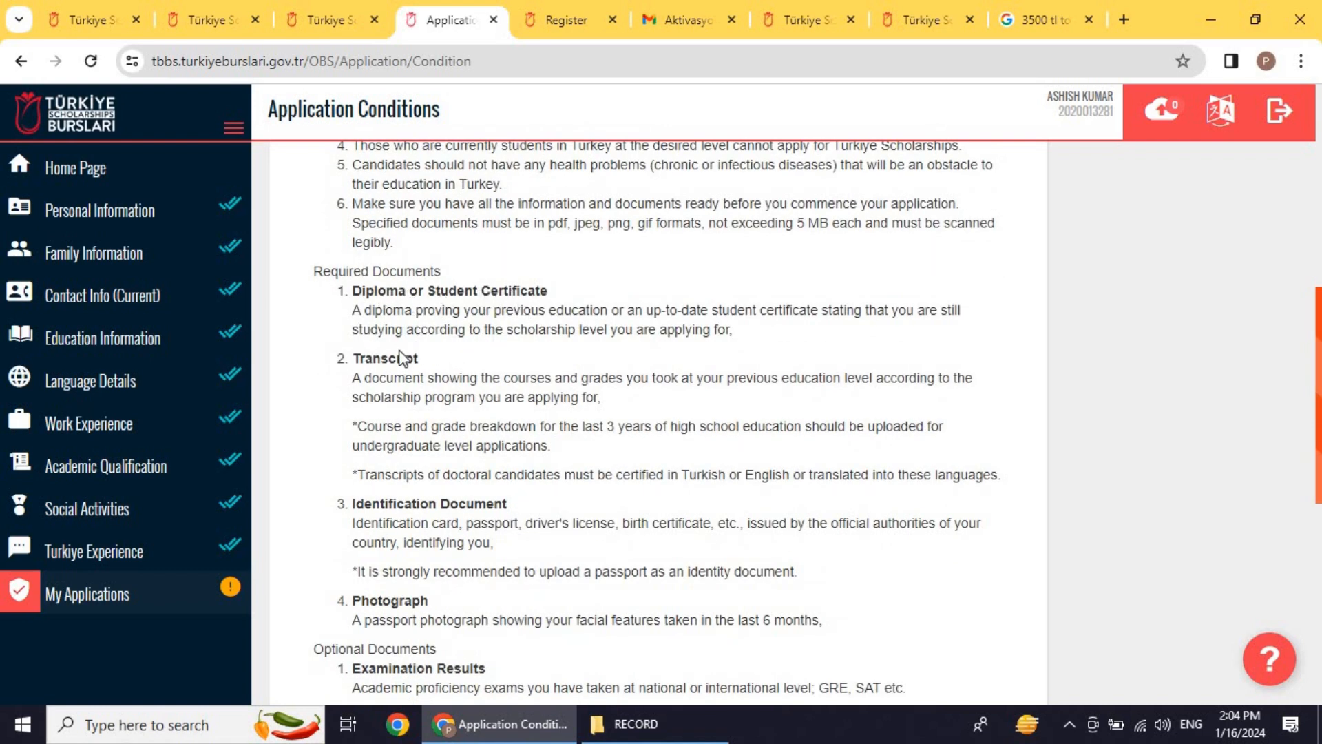
scroll(407, 393, down, 1)
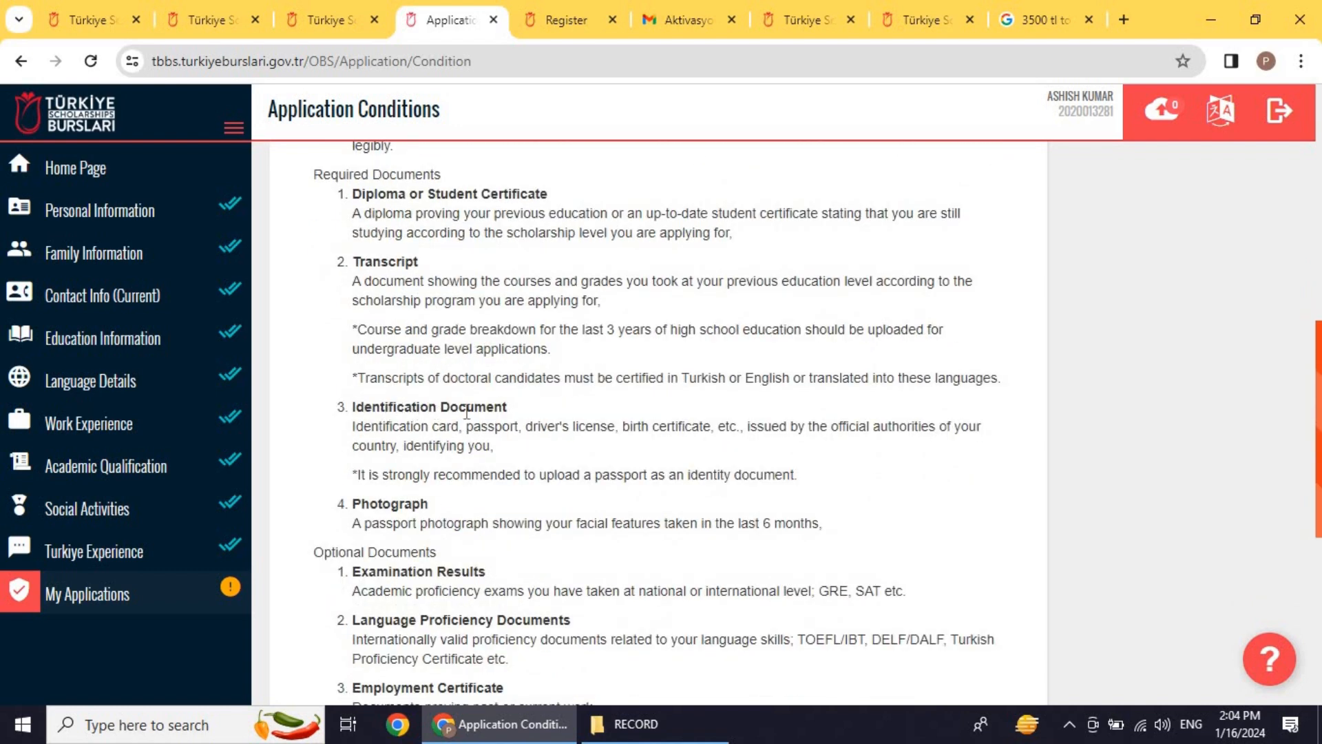
scroll(455, 413, down, 1)
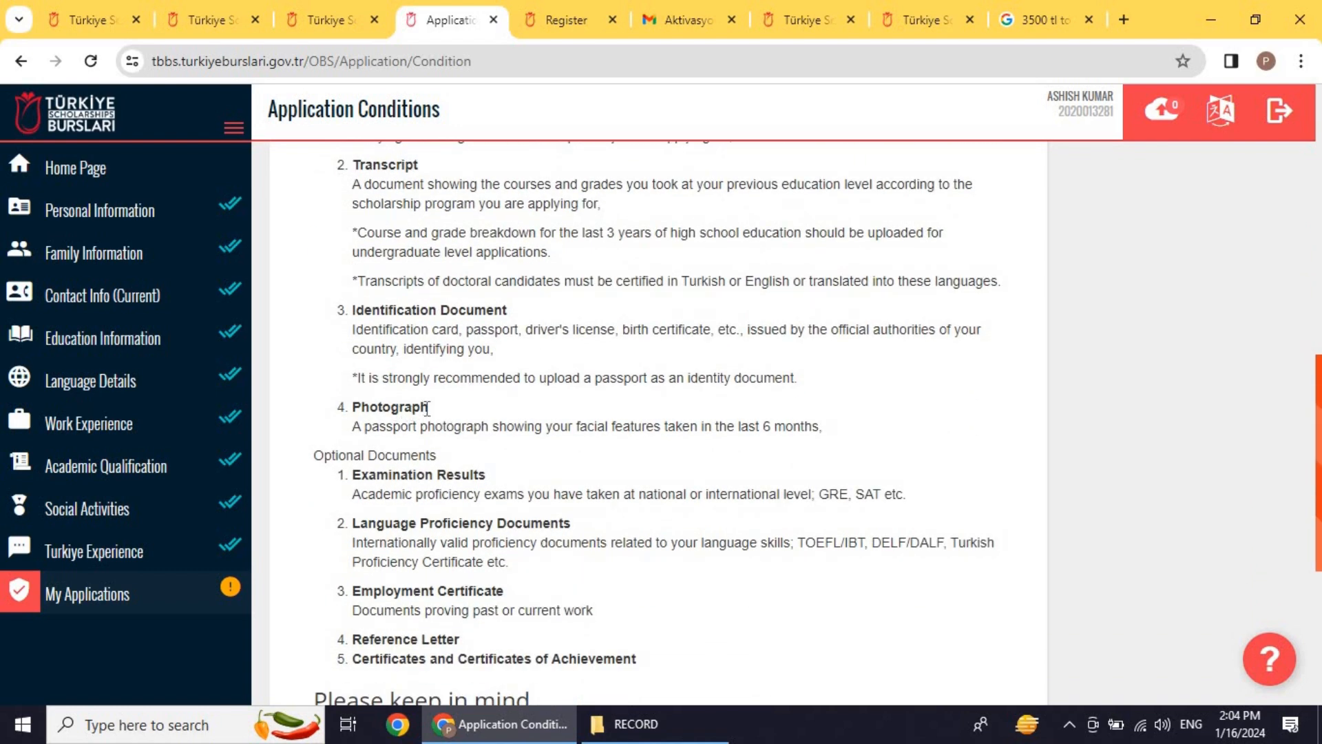
scroll(422, 409, down, 2)
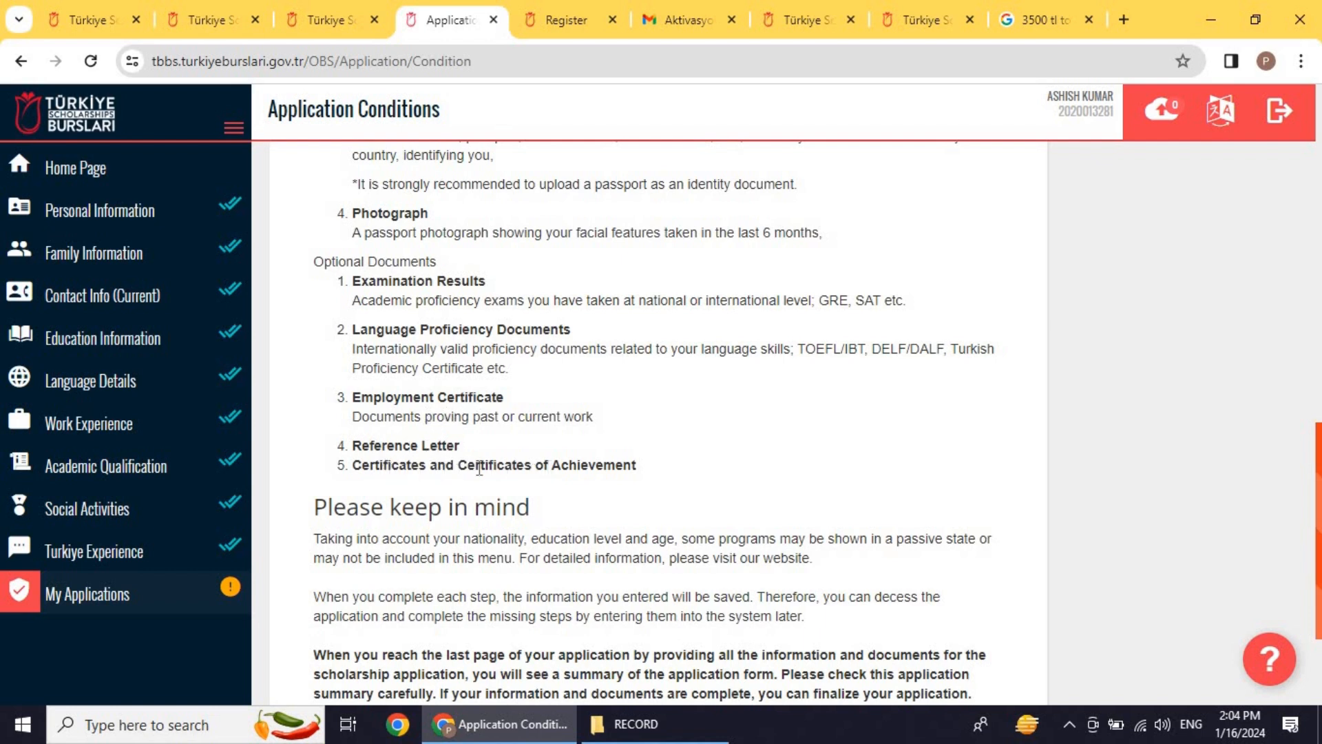
Step: Review the optional documents list, tick 'I have read and accepted all the conditions' and save
triple_click(441, 466)
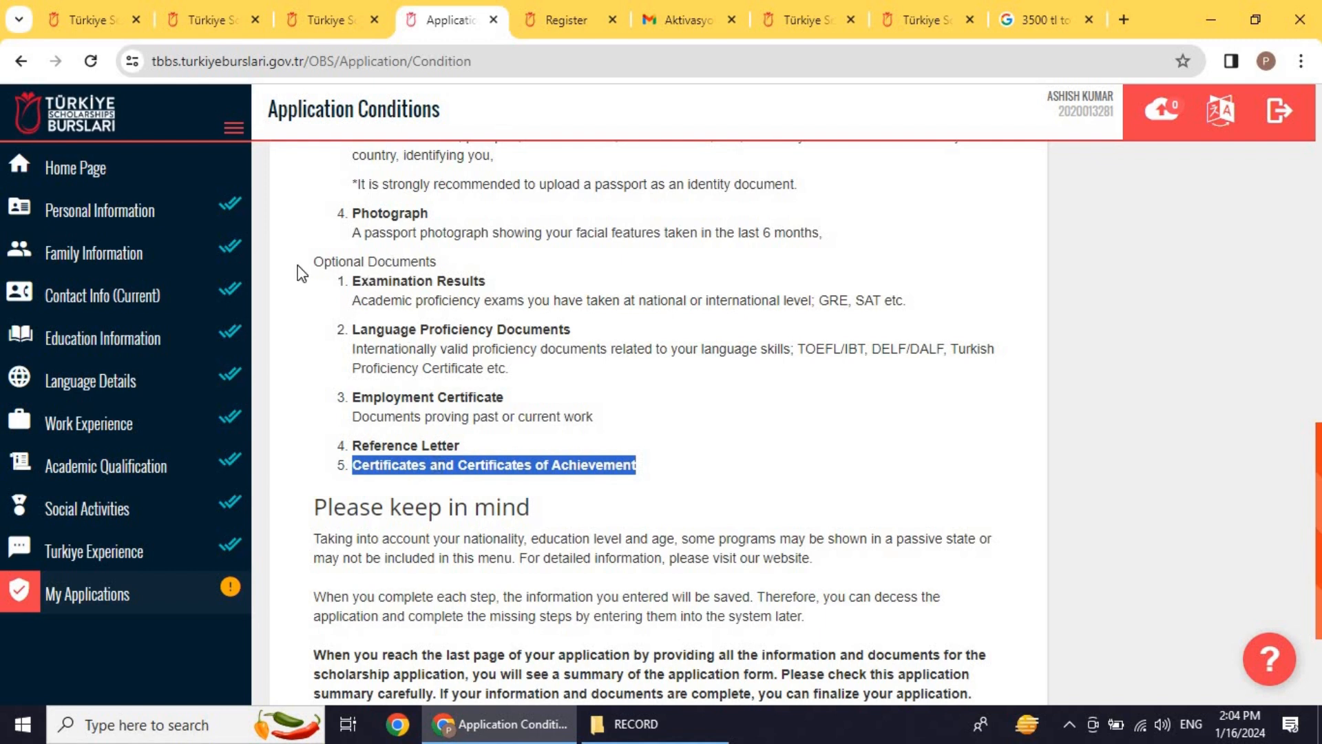
drag(307, 270, 665, 452)
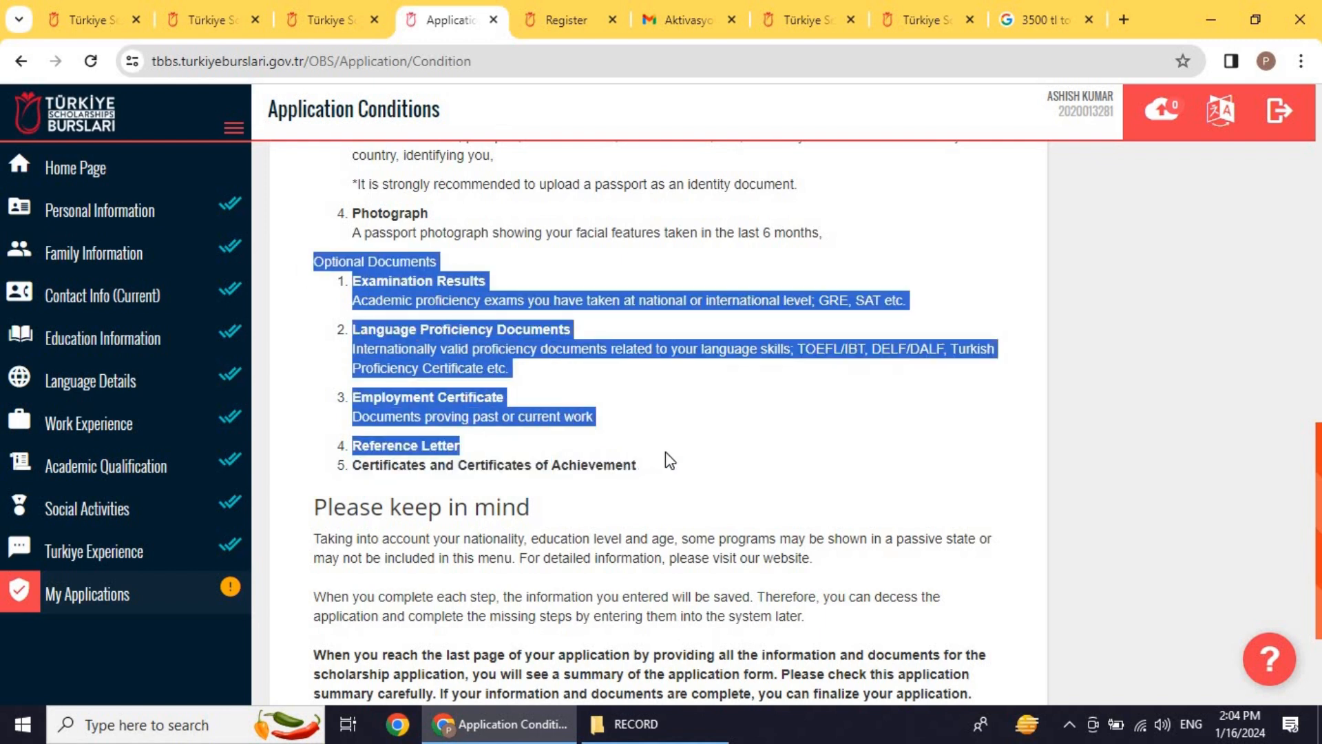
click(628, 414)
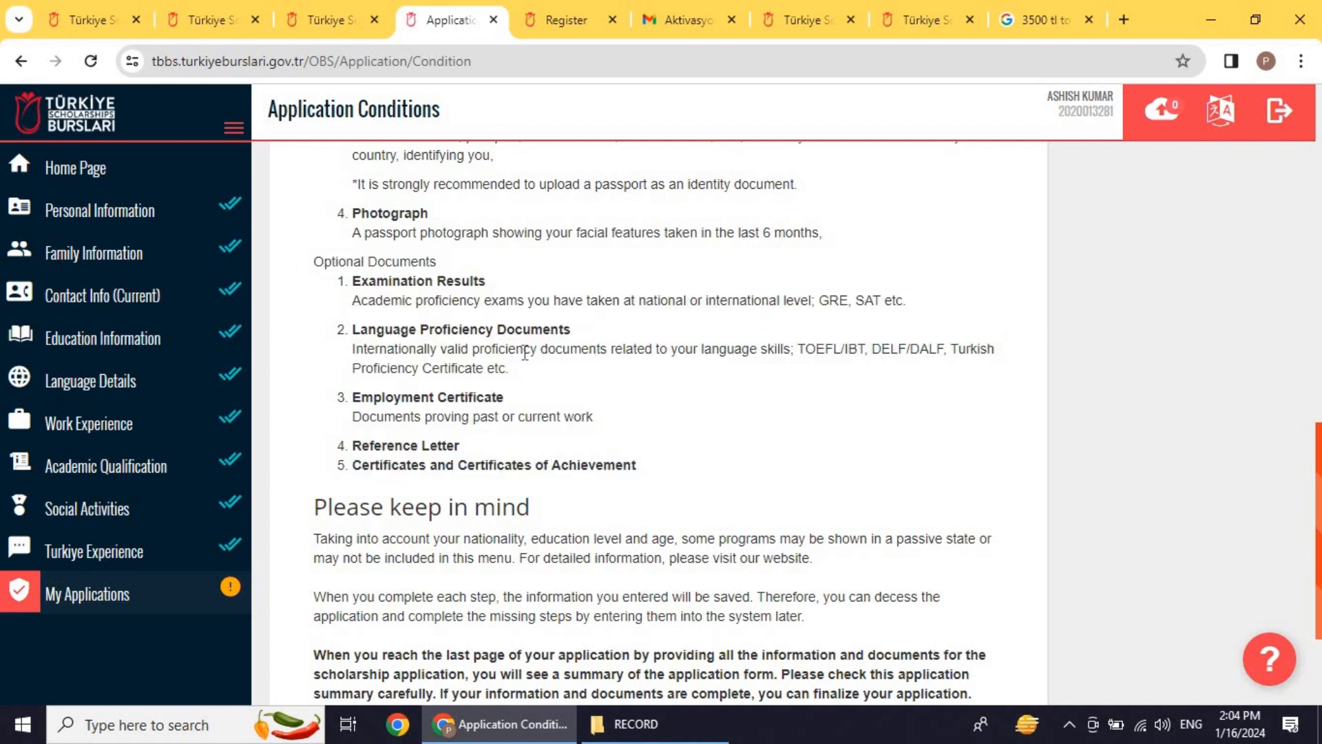
scroll(524, 353, down, 3)
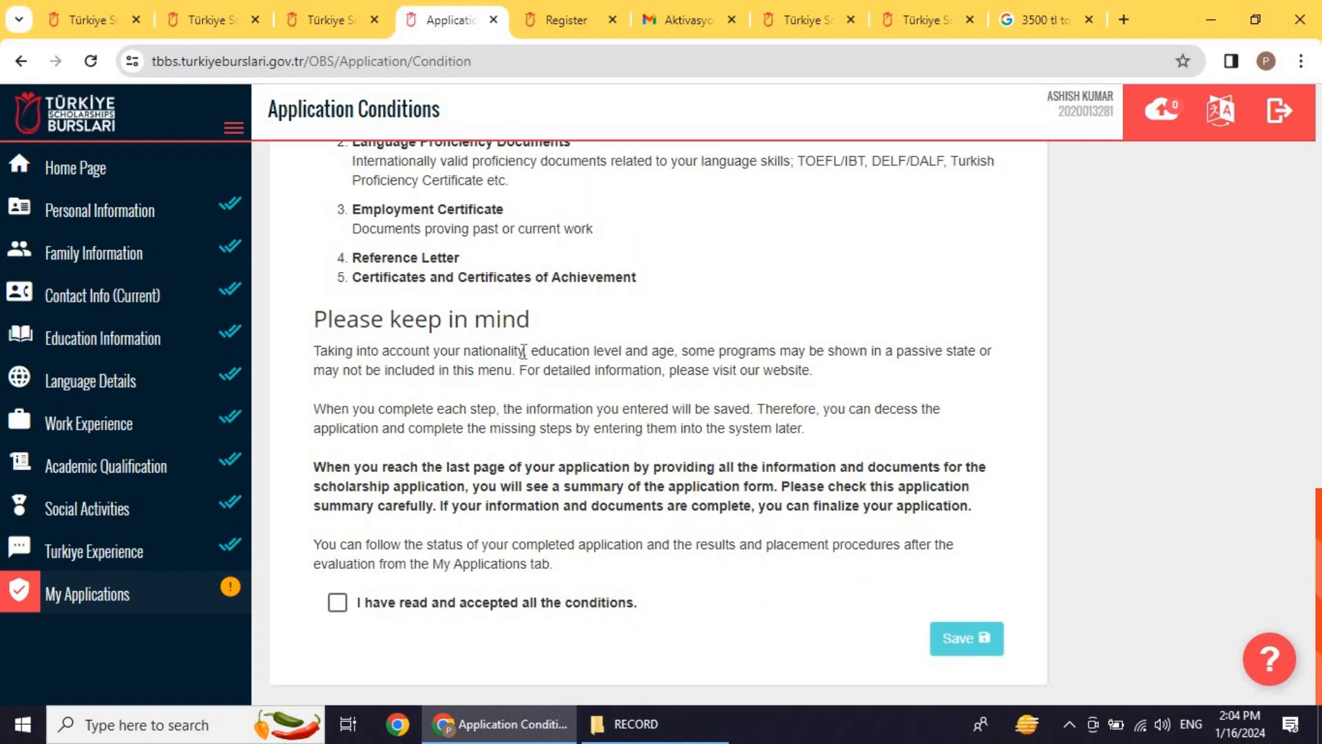
scroll(523, 351, up, 6)
scroll(524, 352, down, 3)
scroll(524, 352, down, 3)
click(339, 605)
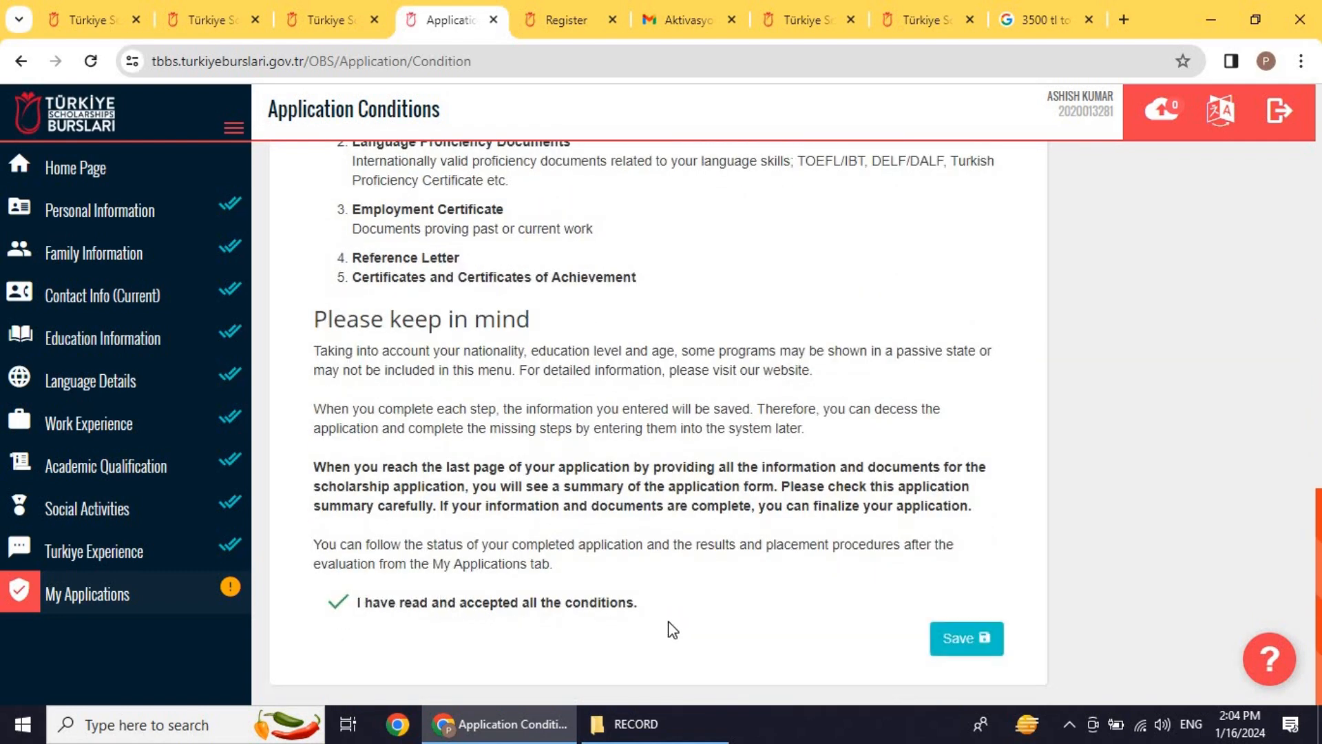
click(964, 641)
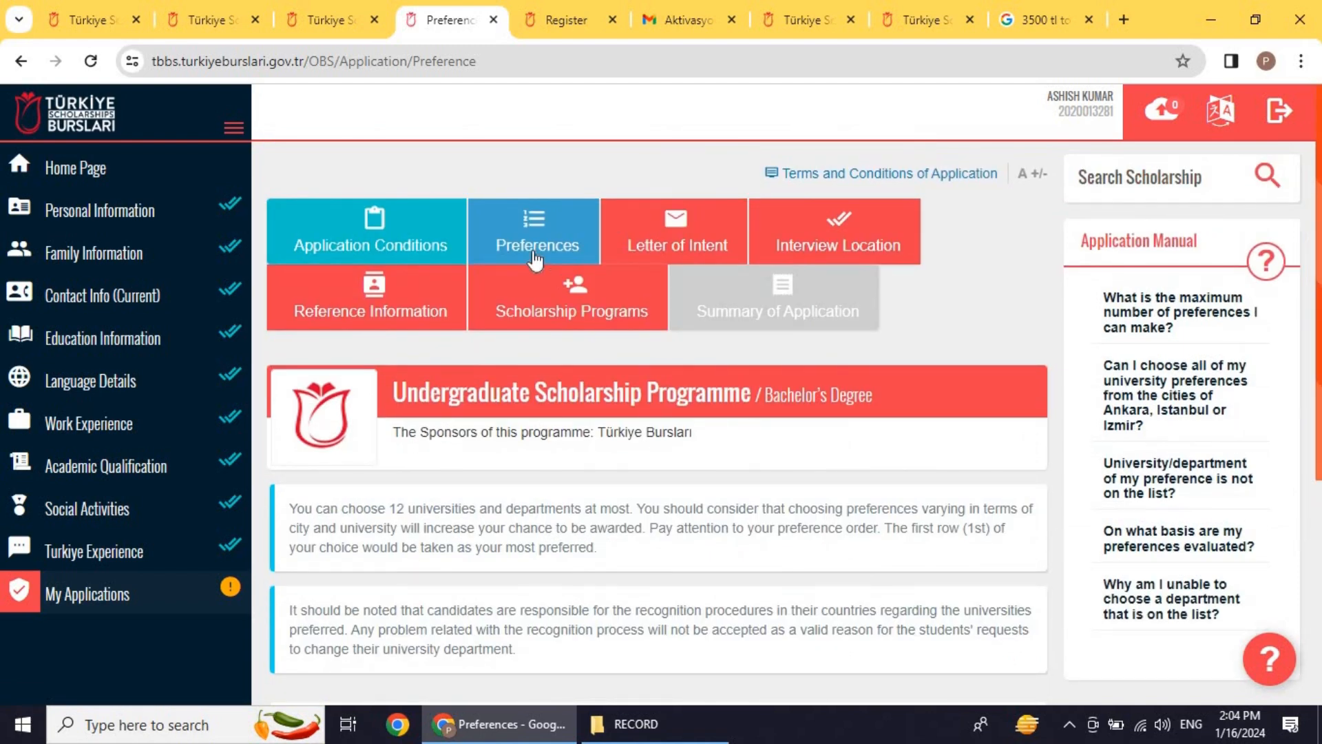
Step: Scroll the Preferences page to read the 12-choice limit notes and the empty preference table
scroll(628, 468, down, 3)
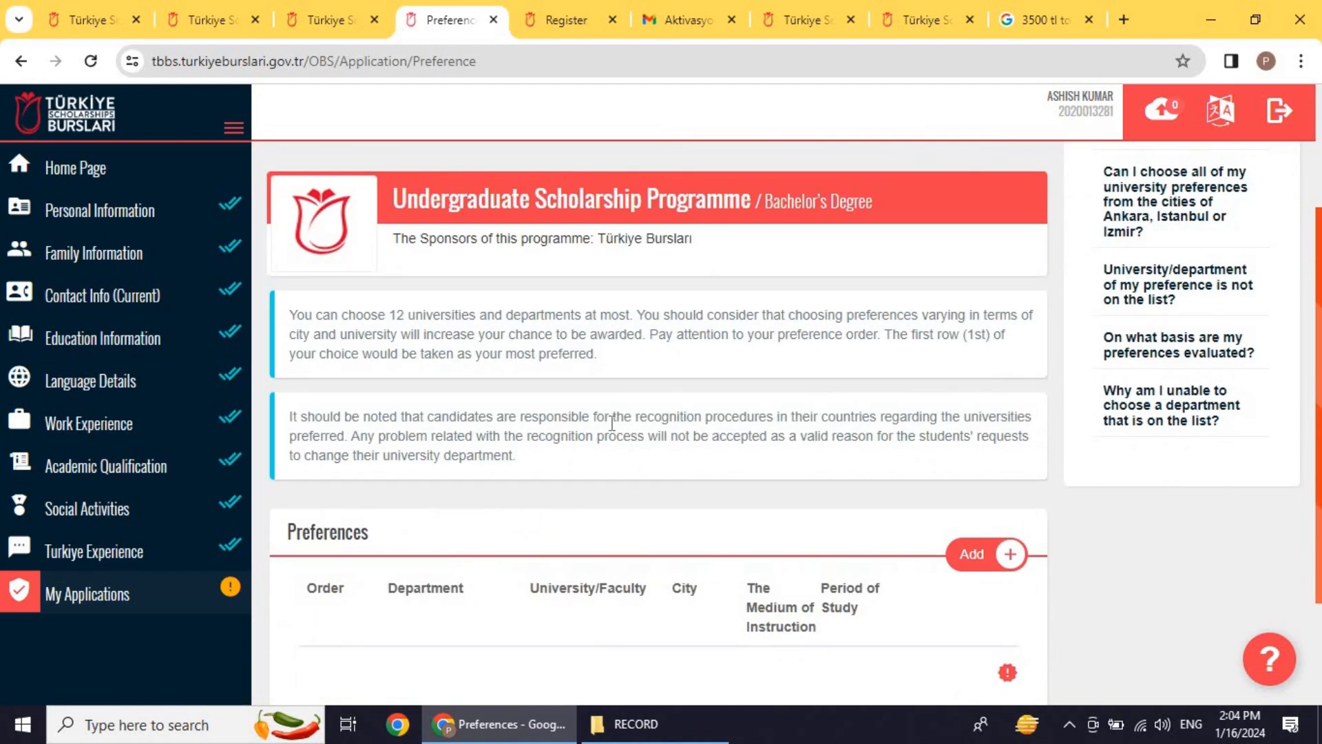
scroll(612, 423, down, 2)
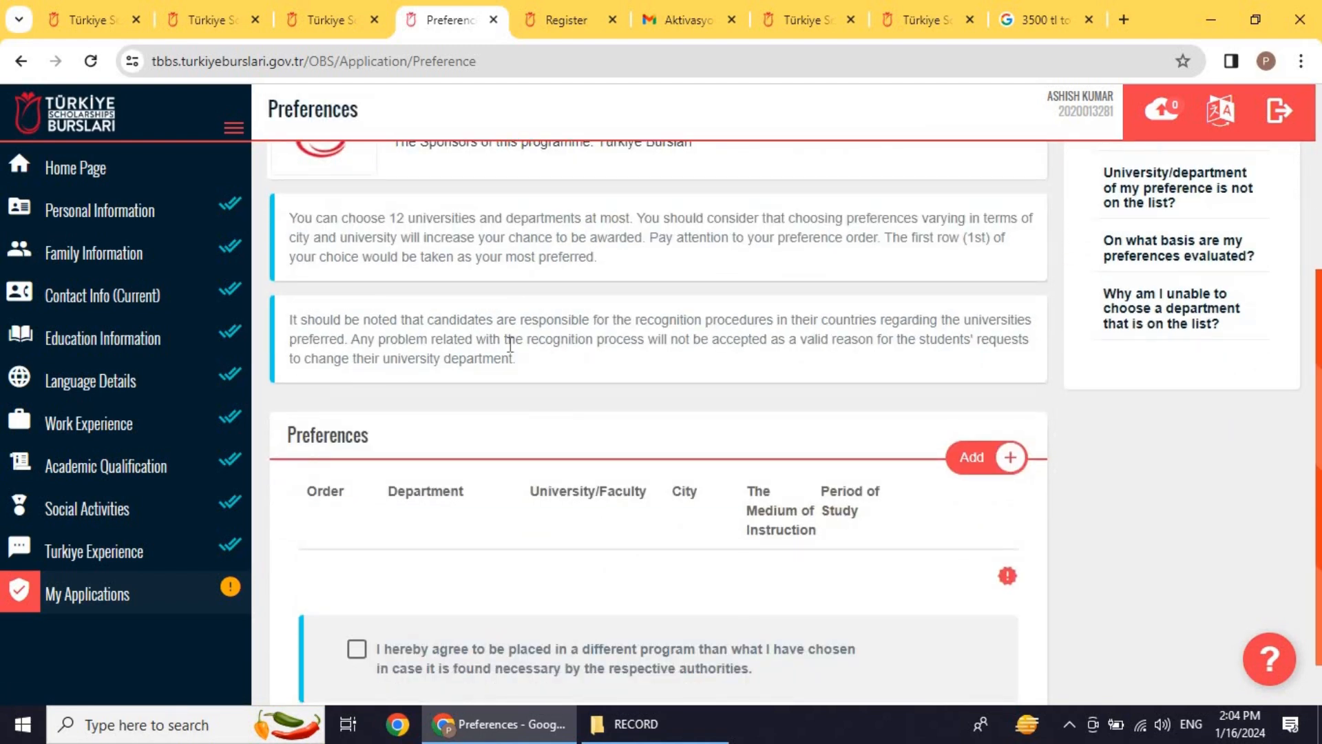
scroll(511, 344, up, 2)
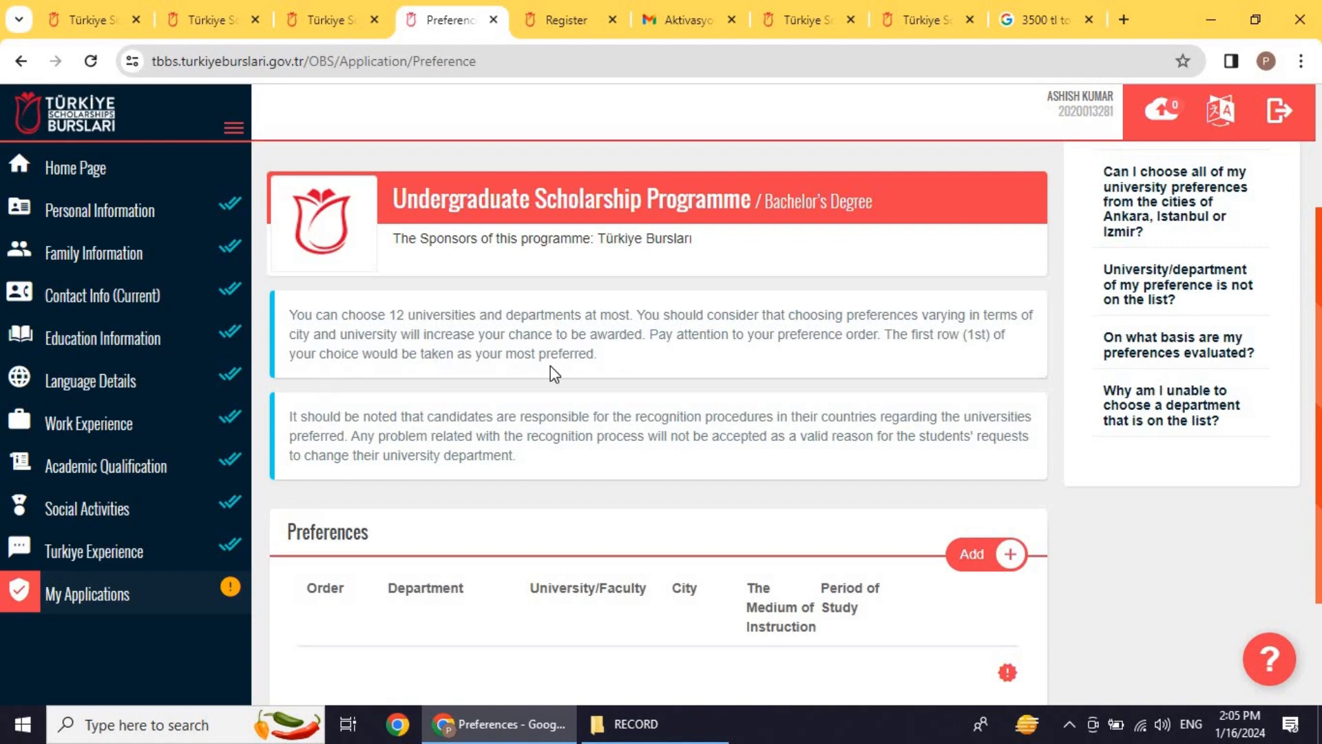
scroll(597, 384, down, 2)
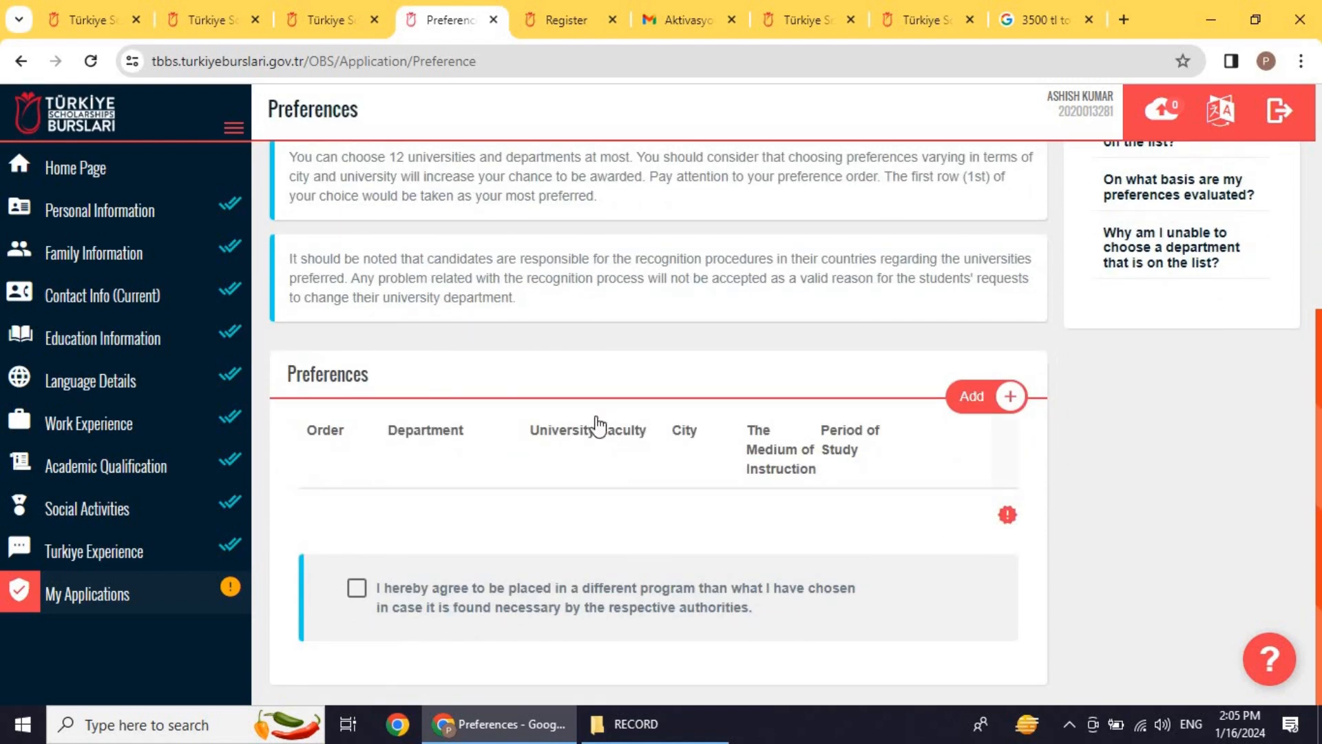
scroll(596, 416, up, 3)
scroll(596, 416, down, 1)
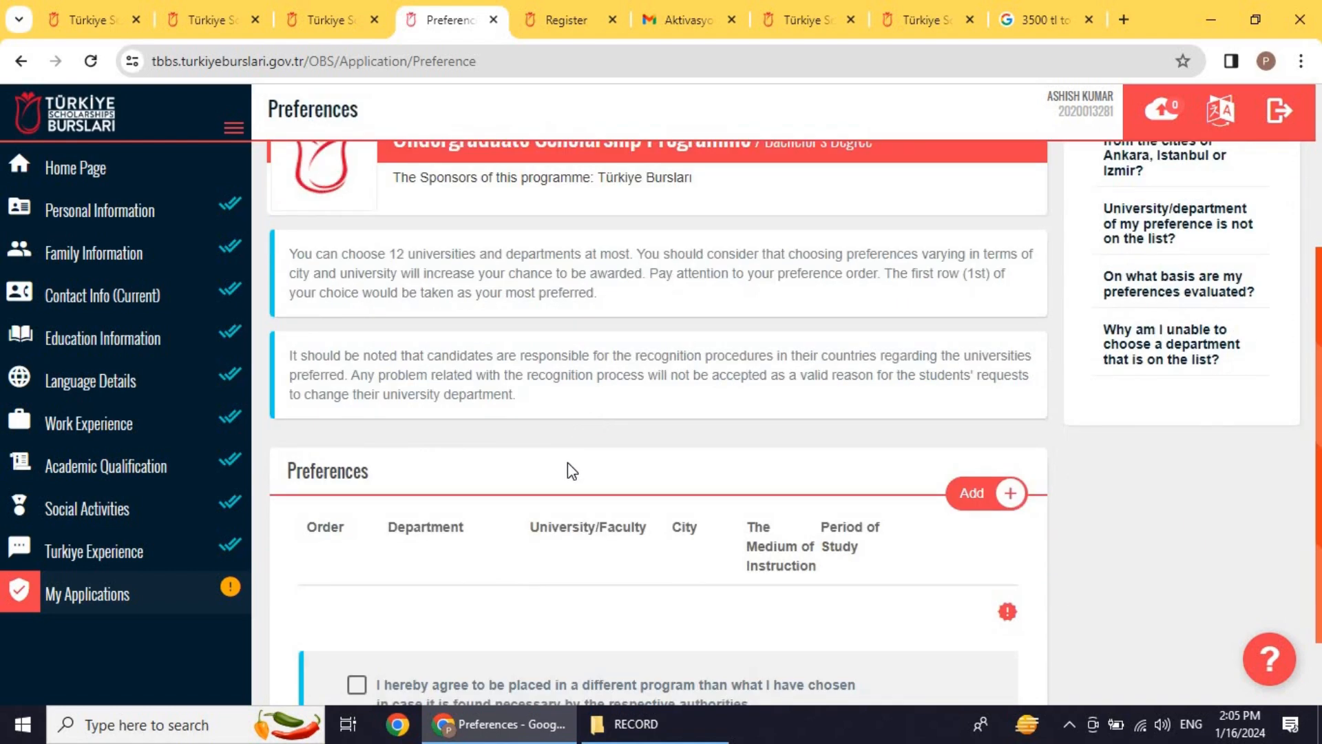
scroll(567, 463, up, 3)
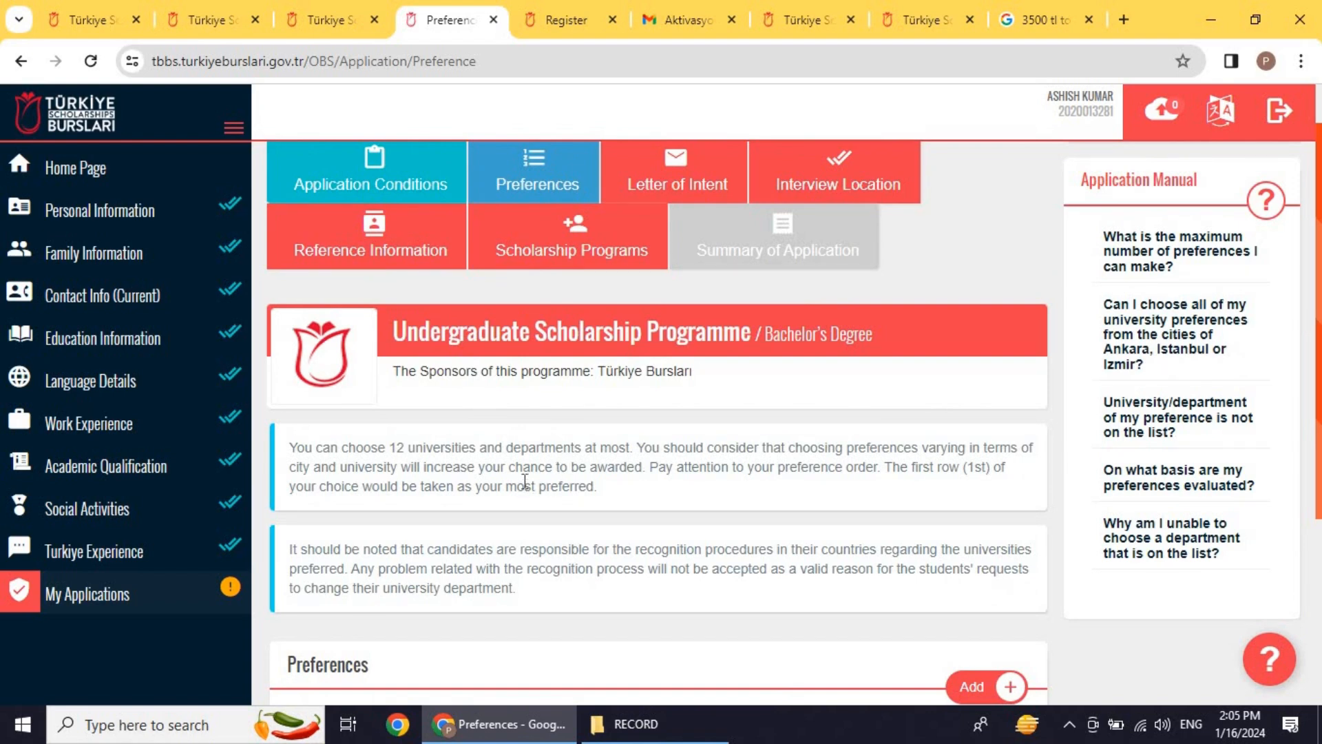
scroll(518, 472, down, 4)
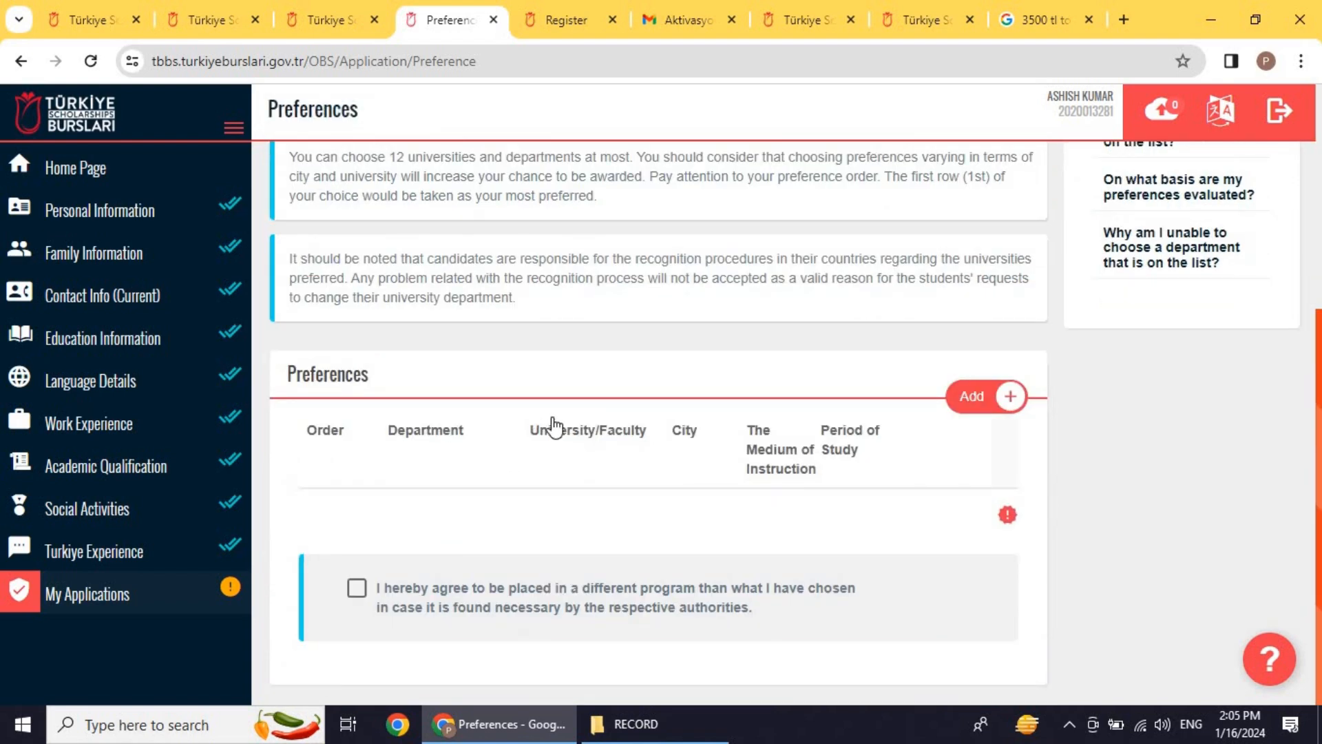
scroll(620, 423, up, 3)
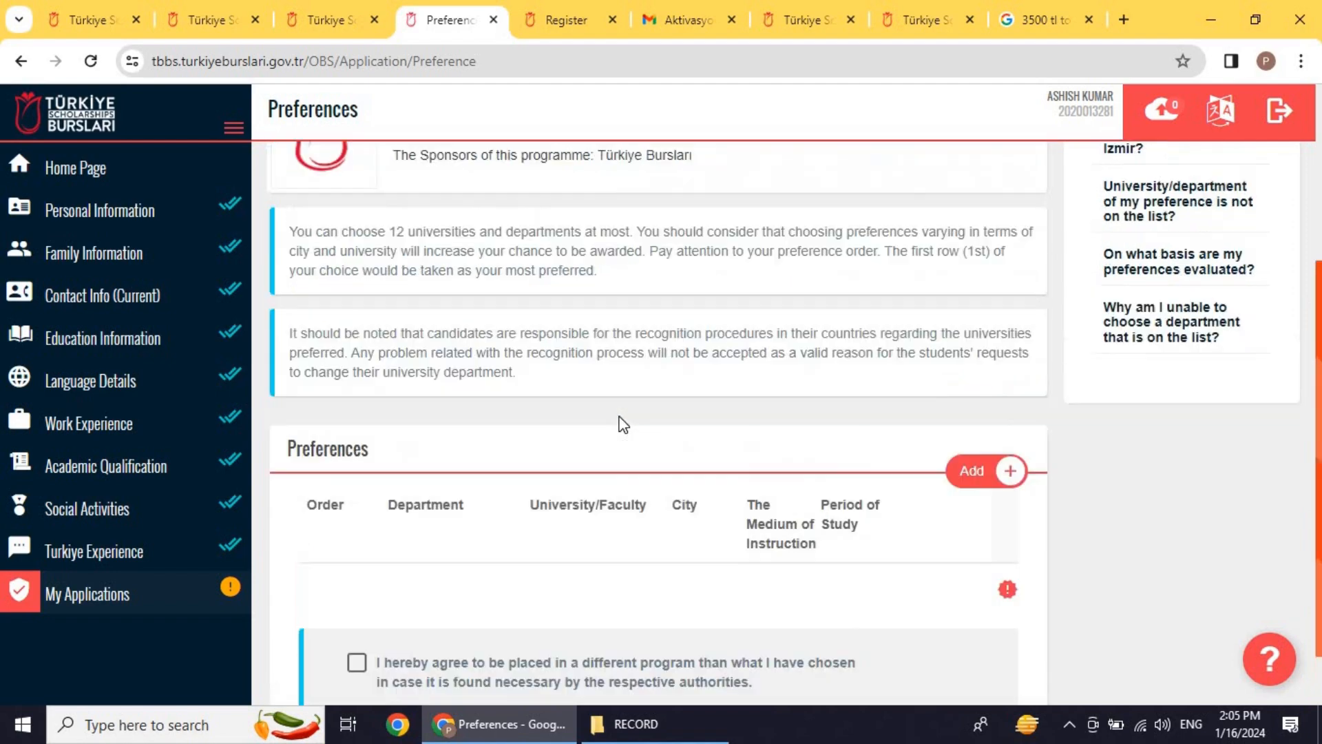
scroll(620, 422, down, 3)
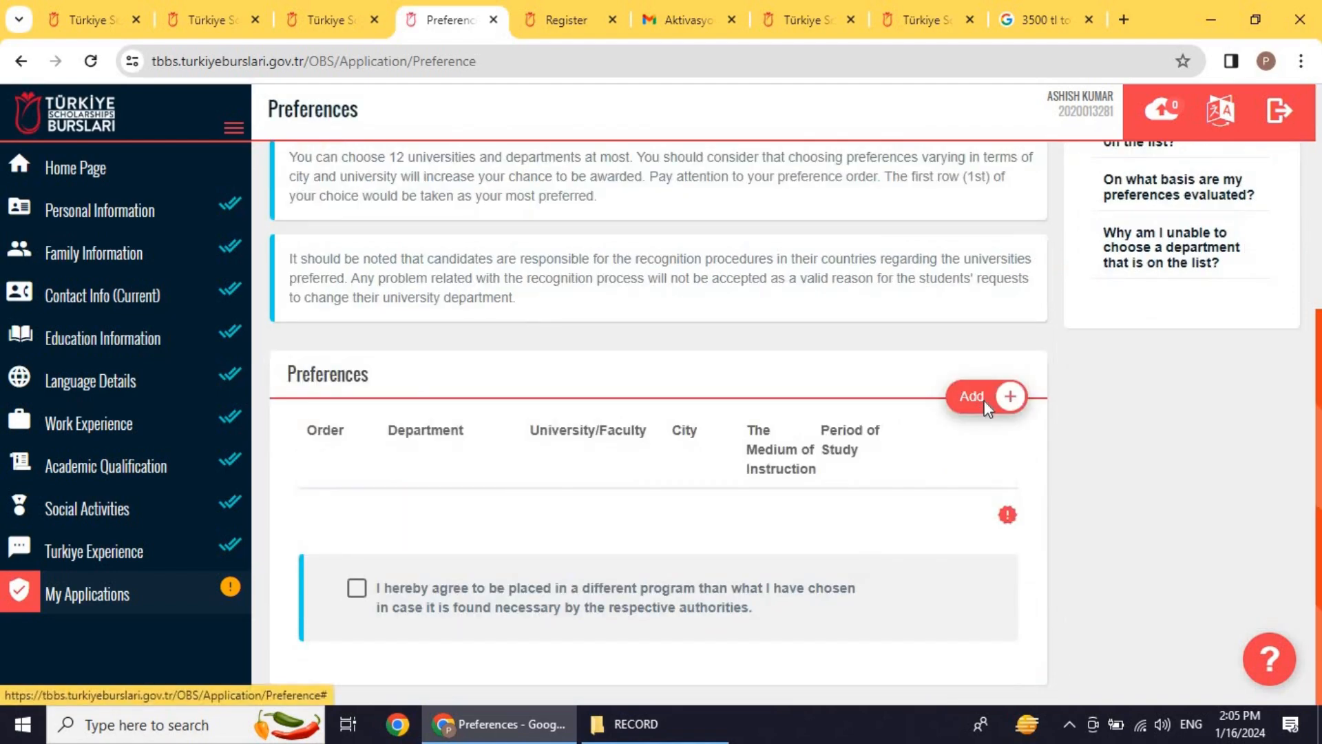
Step: Open Add New Preference and scroll through the available programmes
click(986, 407)
scroll(635, 299, down, 6)
scroll(614, 342, down, 15)
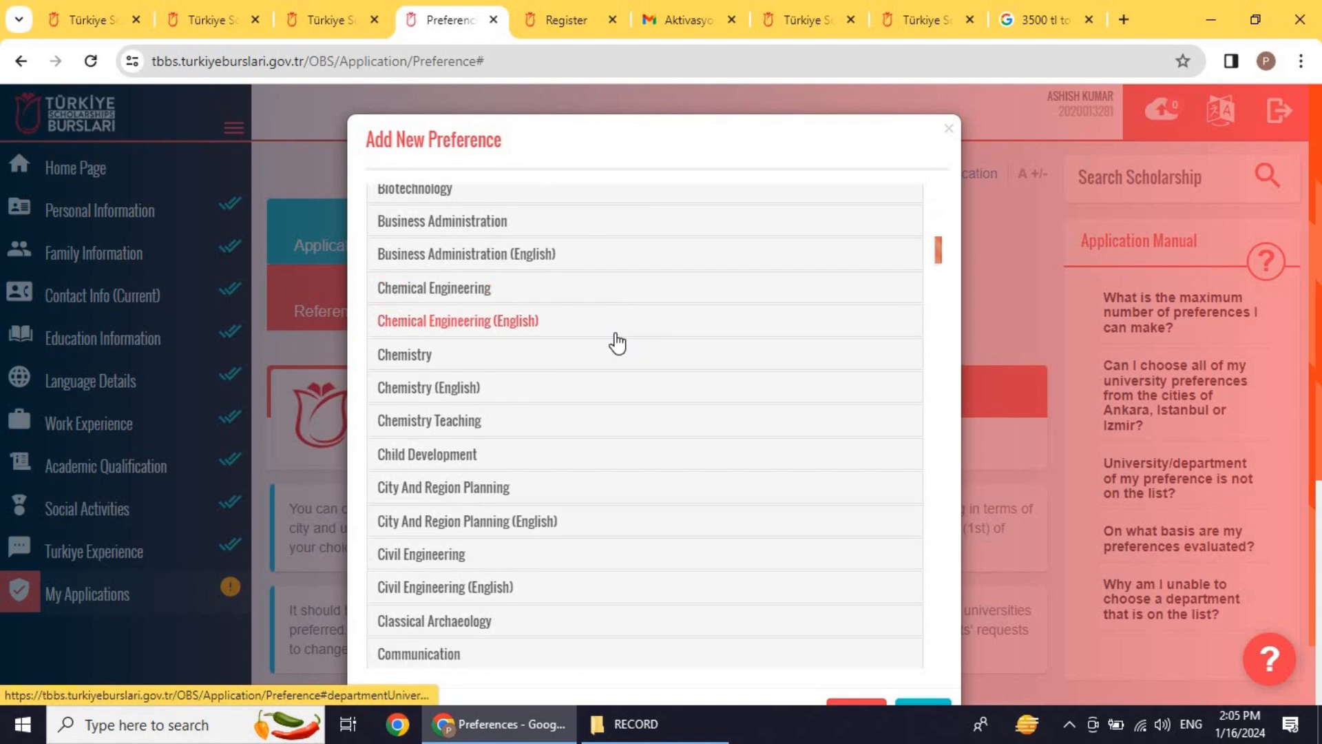
scroll(614, 342, up, 6)
scroll(561, 334, up, 7)
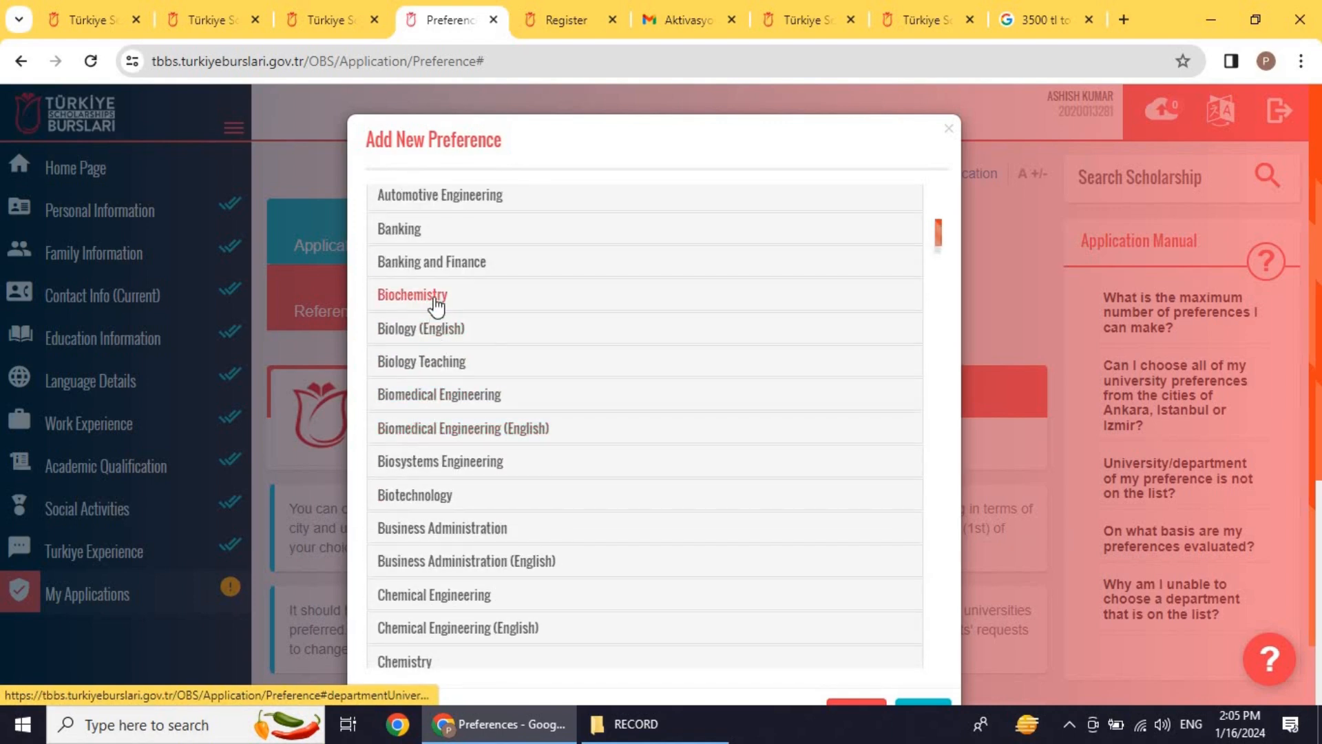
scroll(447, 290, up, 1)
scroll(444, 292, up, 1)
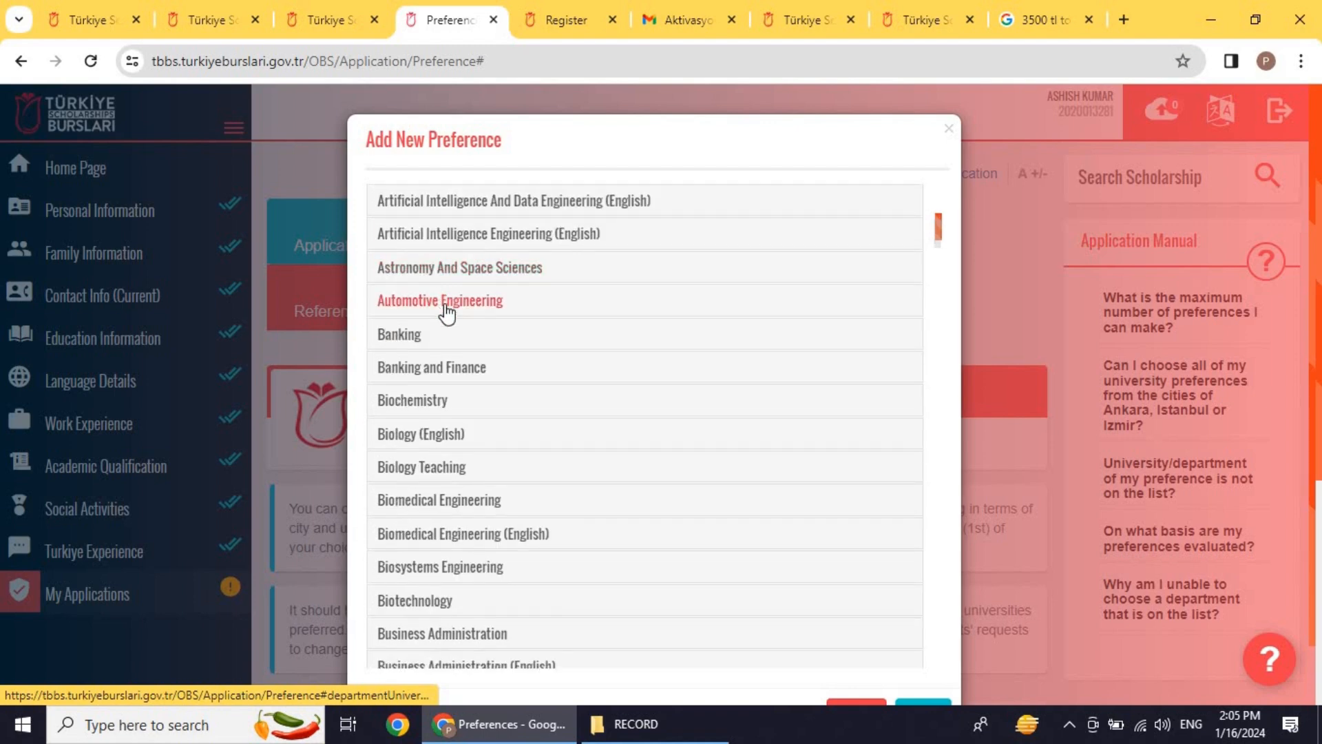
scroll(444, 303, down, 7)
Step: Choose Chemistry at Çukurova University and save it as the first preference
click(441, 293)
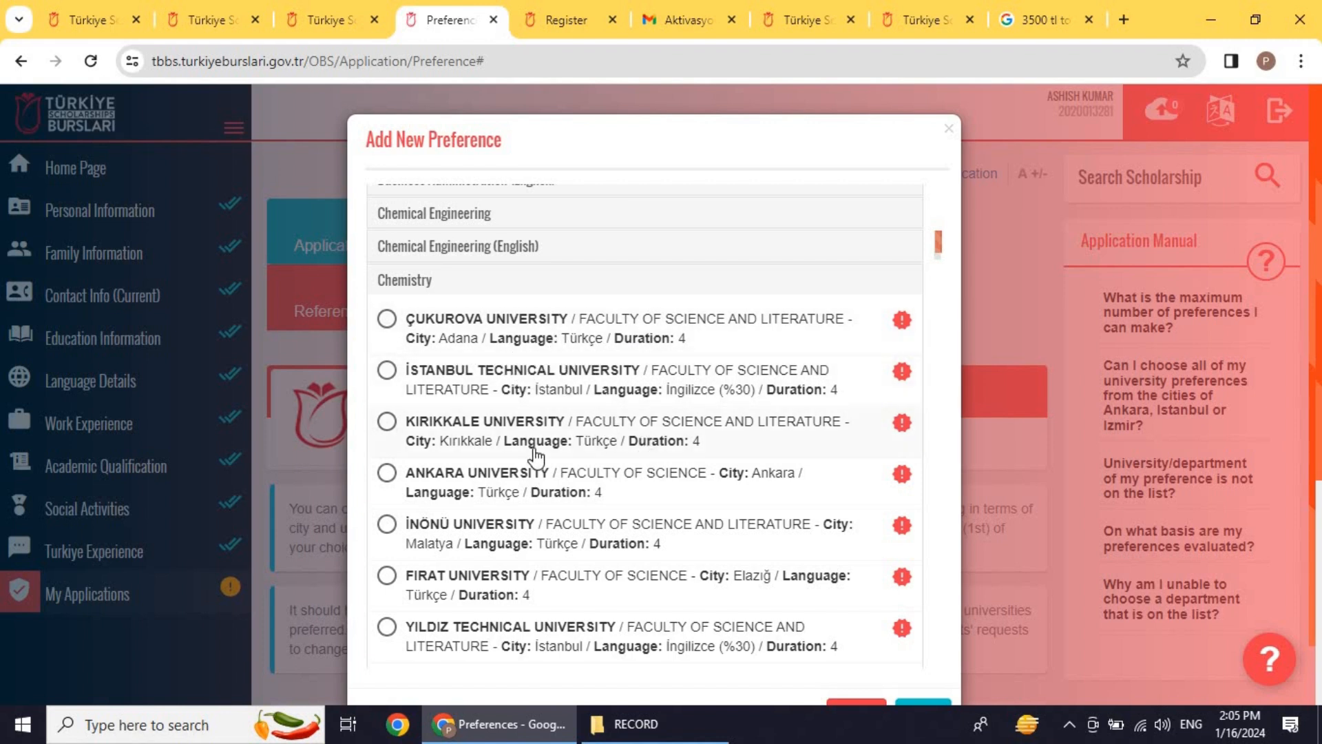
scroll(623, 454, down, 2)
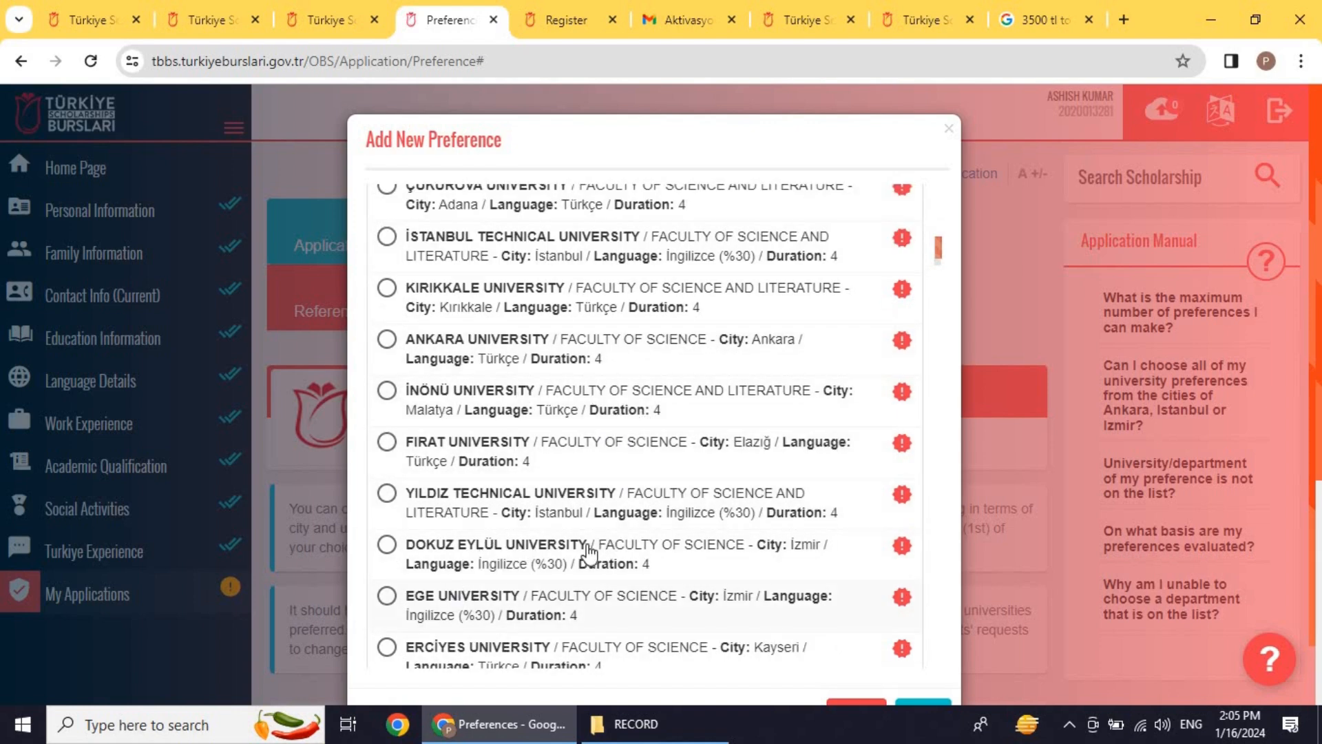
scroll(613, 468, up, 4)
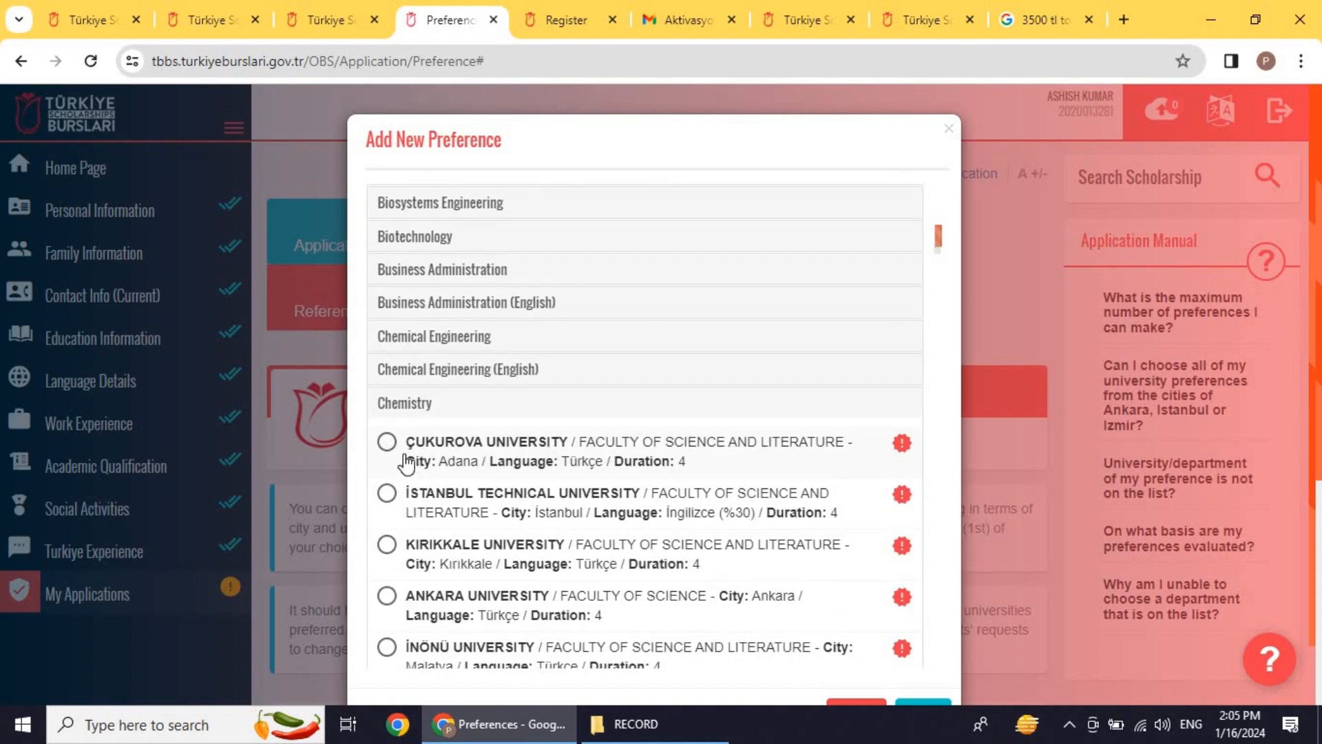
click(387, 443)
scroll(766, 424, down, 12)
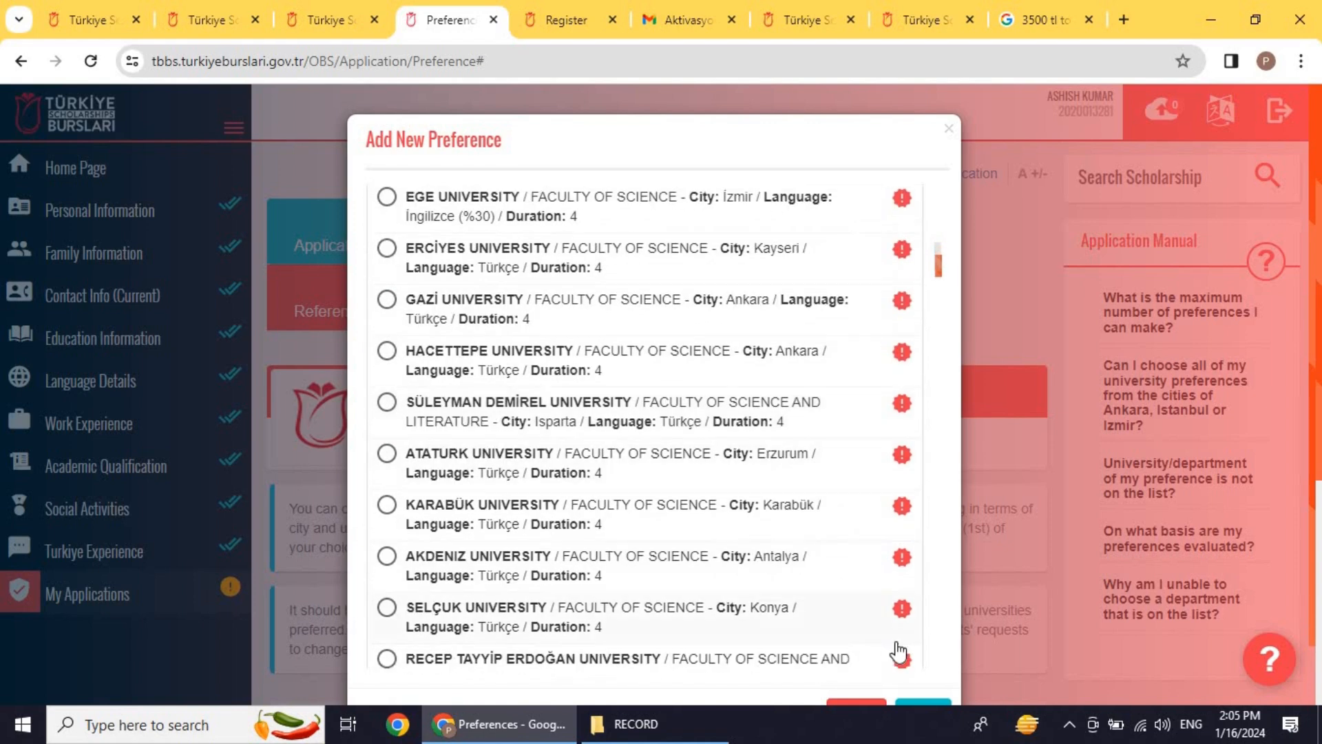
scroll(949, 689, down, 2)
click(913, 649)
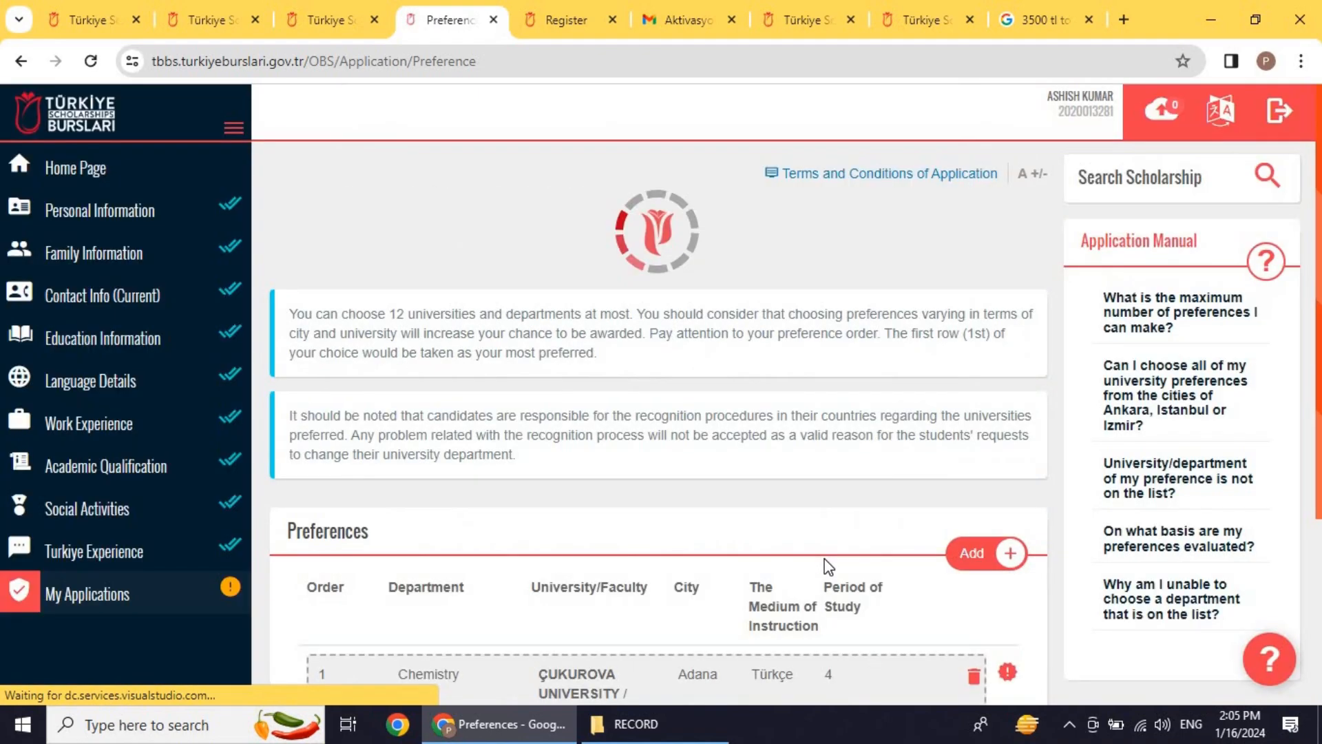
scroll(863, 537, down, 6)
Step: Add Computer Sciences at Dokuz Eylül University as the second preference
click(996, 294)
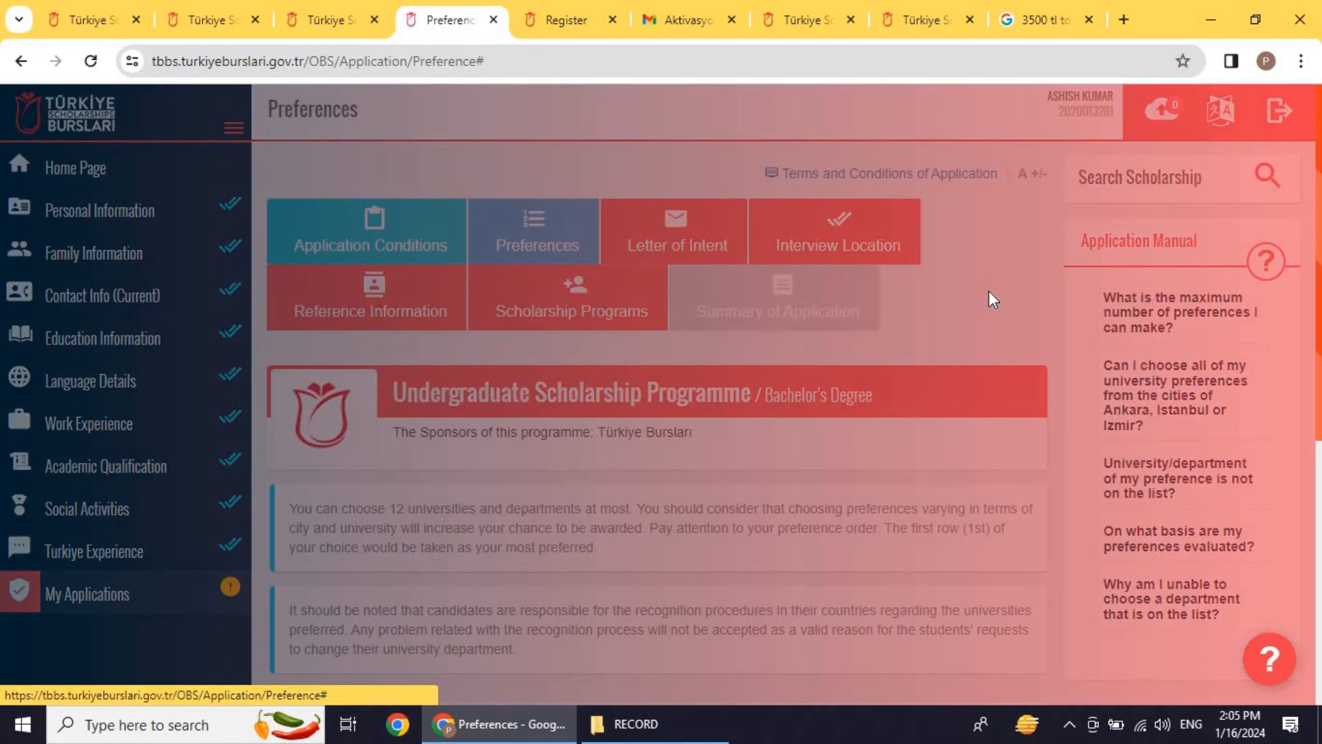
scroll(526, 372, down, 10)
scroll(517, 379, up, 3)
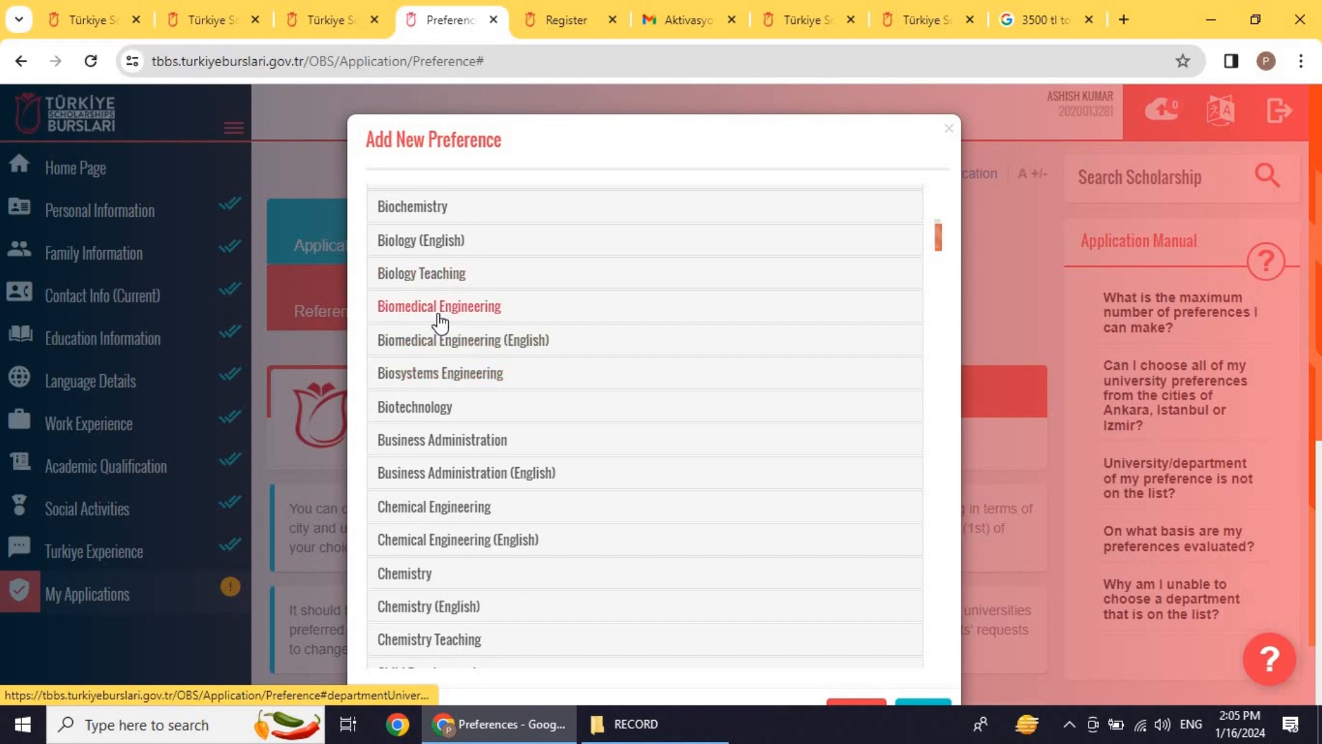
scroll(456, 329, down, 7)
scroll(456, 323, down, 5)
click(453, 360)
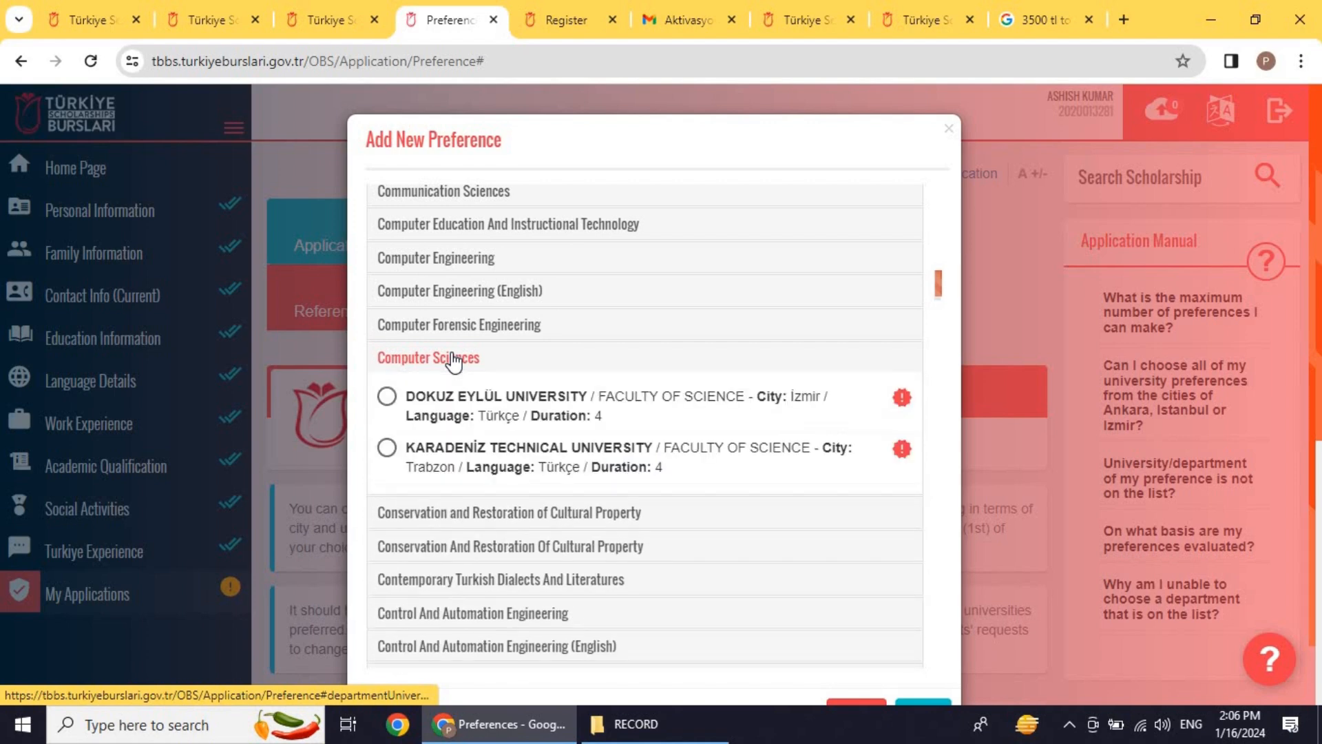
click(440, 398)
scroll(794, 549, down, 3)
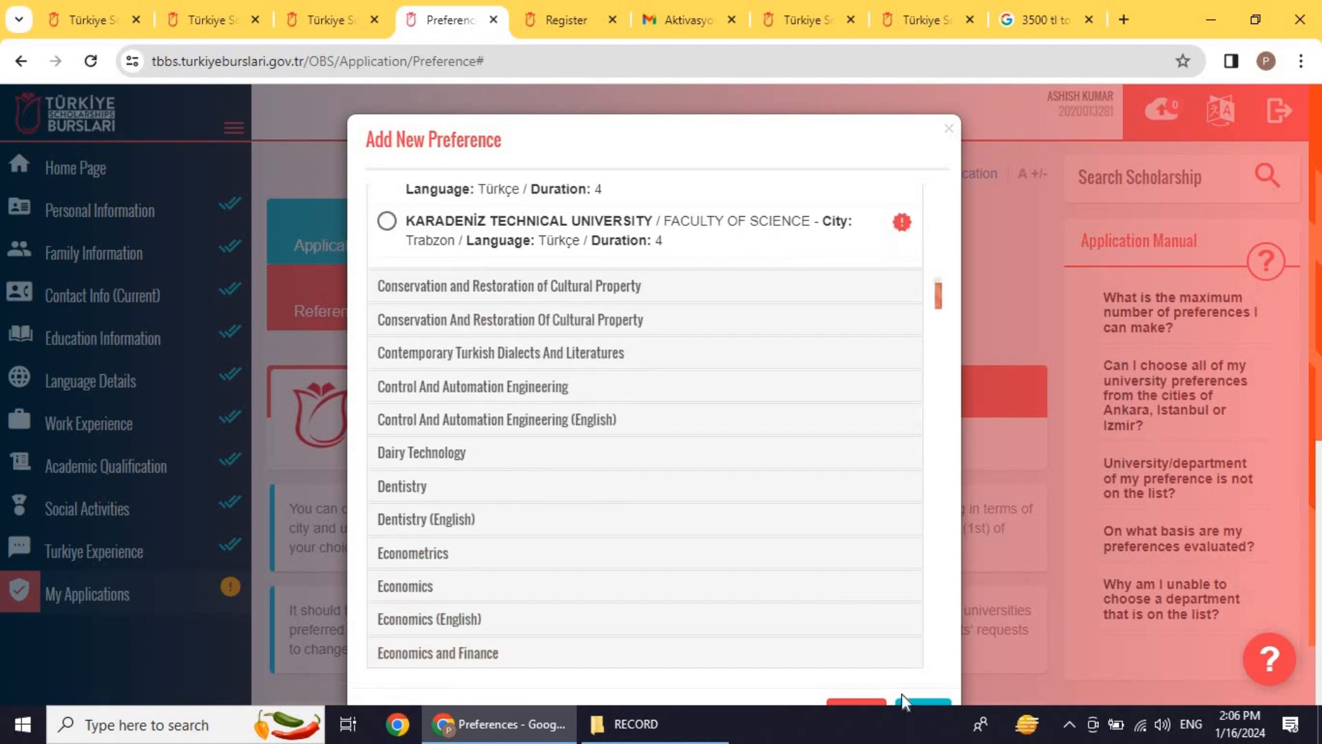
click(917, 700)
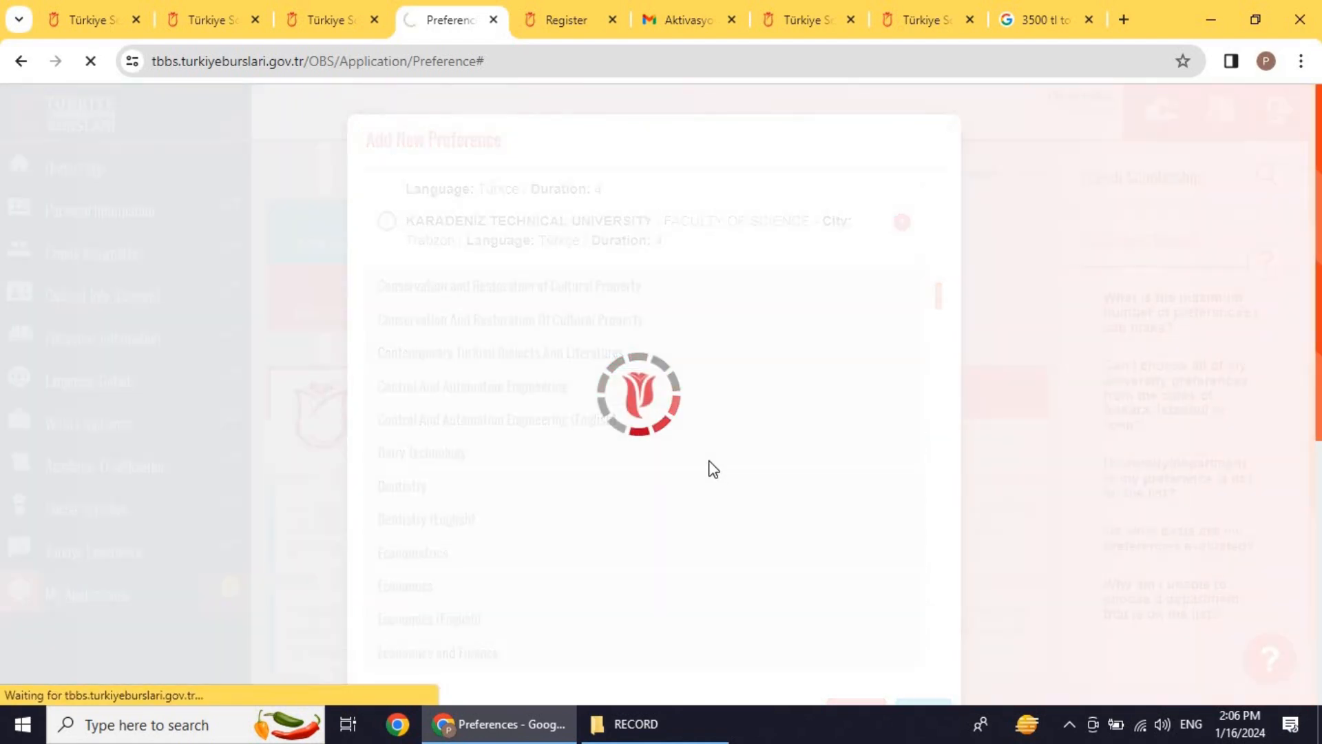
scroll(693, 428, down, 5)
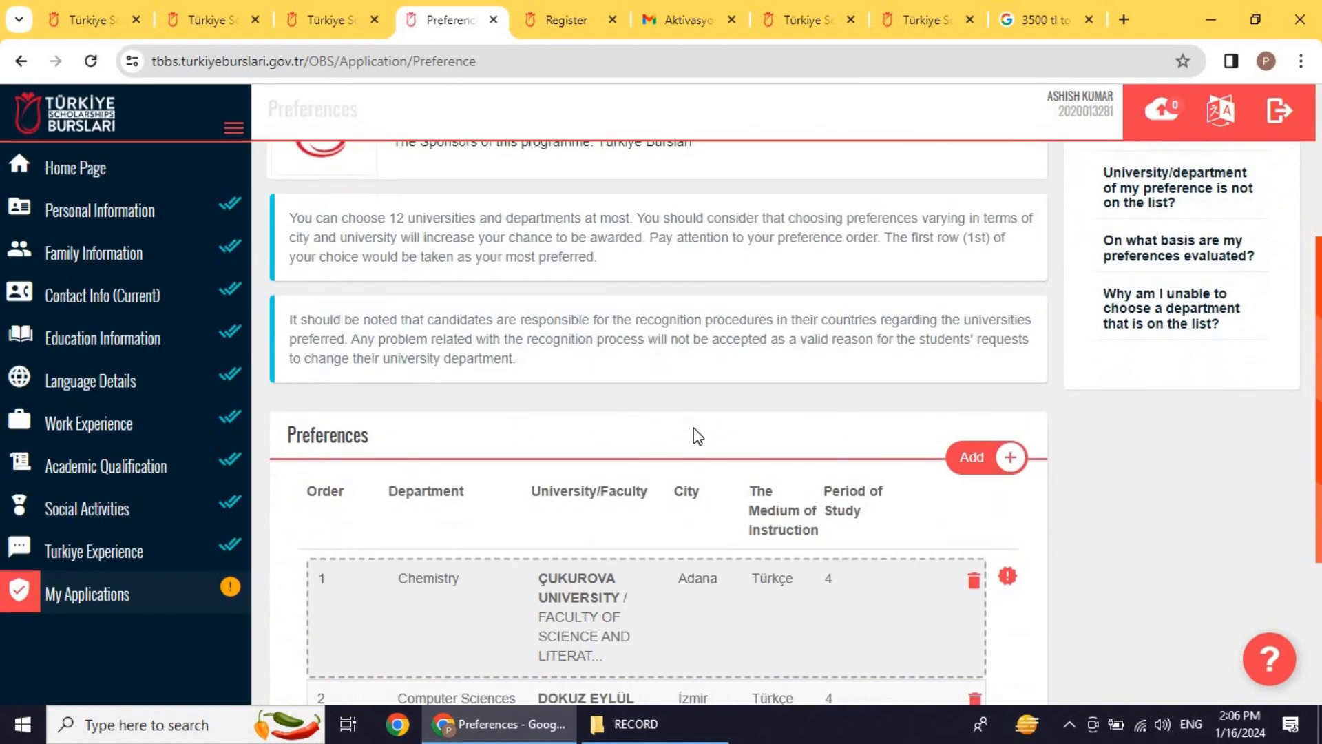
drag(693, 427, 423, 454)
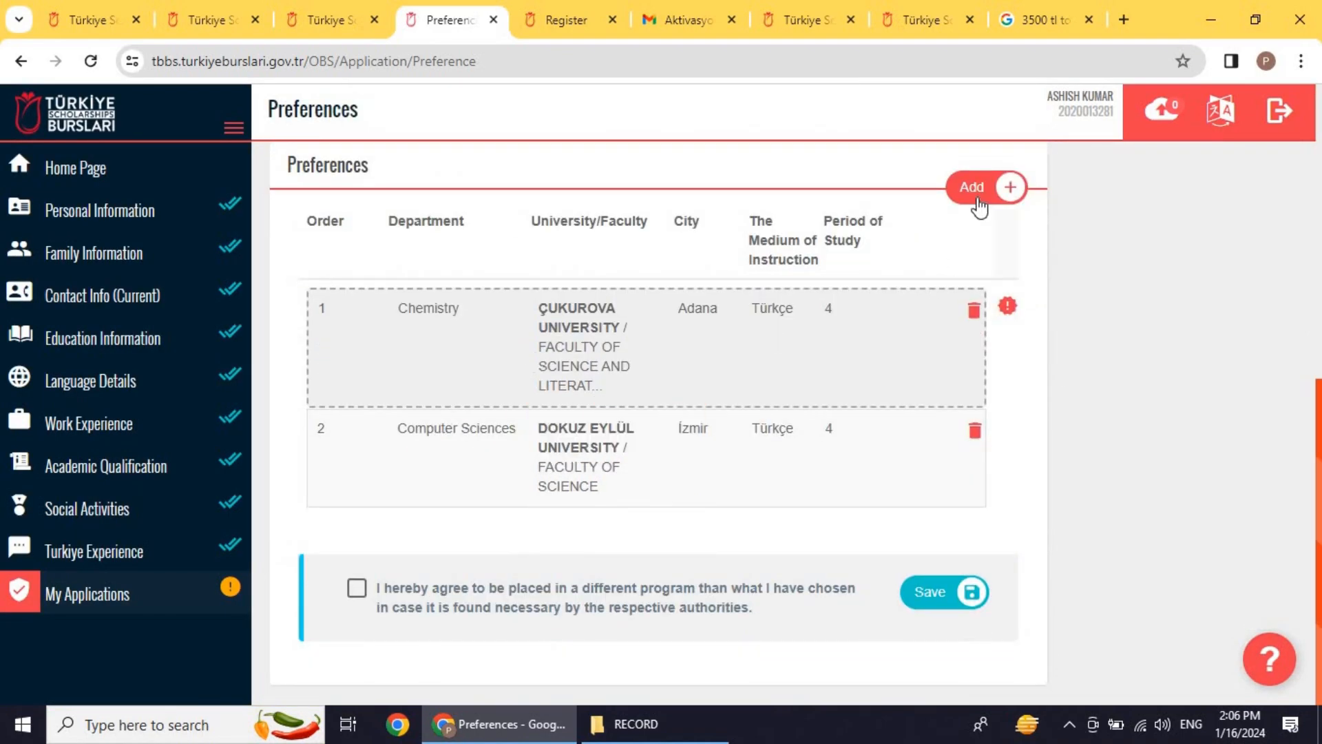
Step: Add Food Engineering (English) at Gaziantep University as the third preference
click(978, 187)
scroll(516, 369, down, 20)
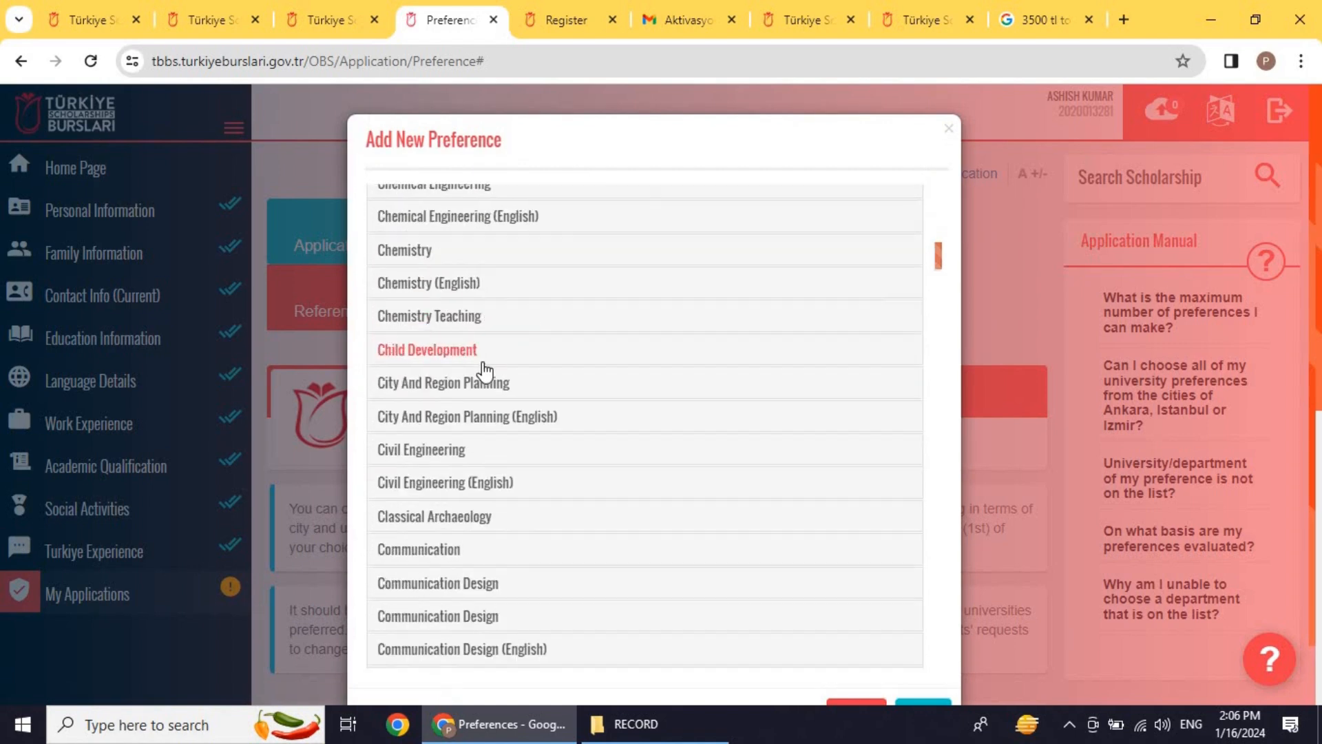
scroll(484, 372, down, 15)
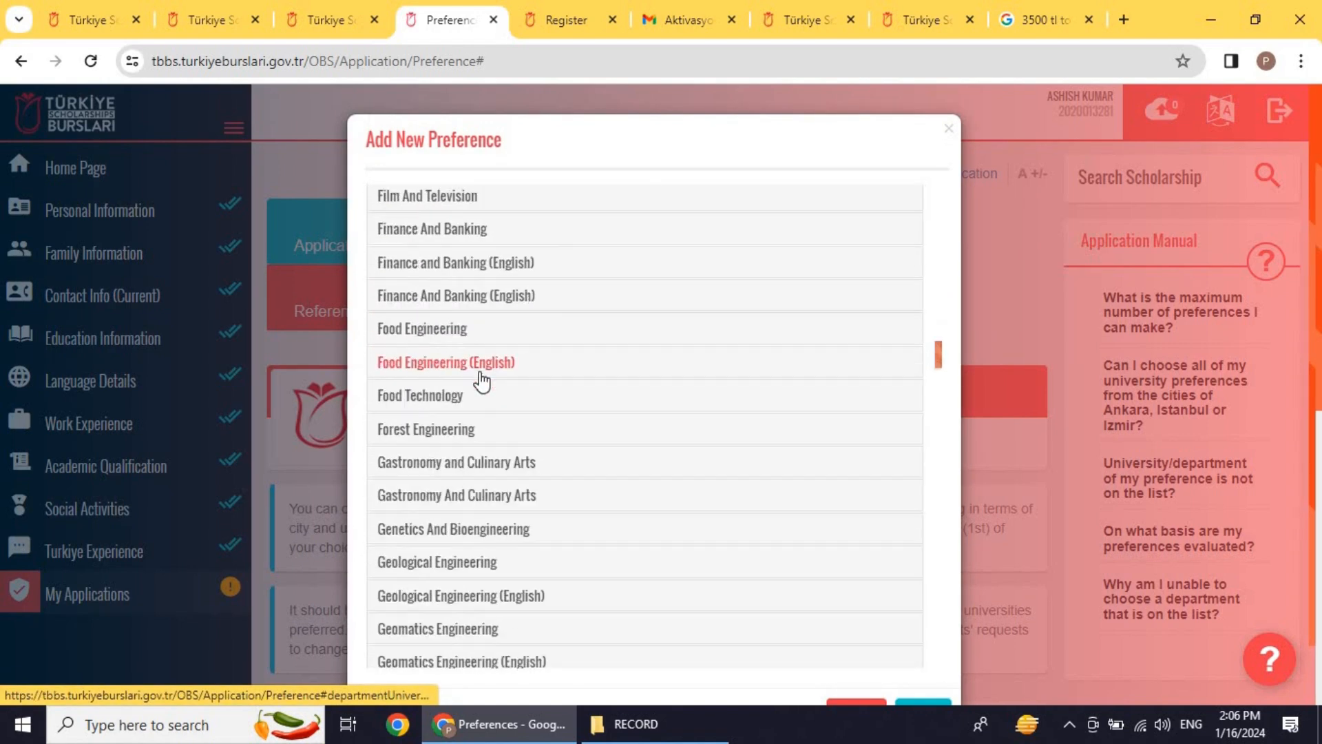
click(474, 394)
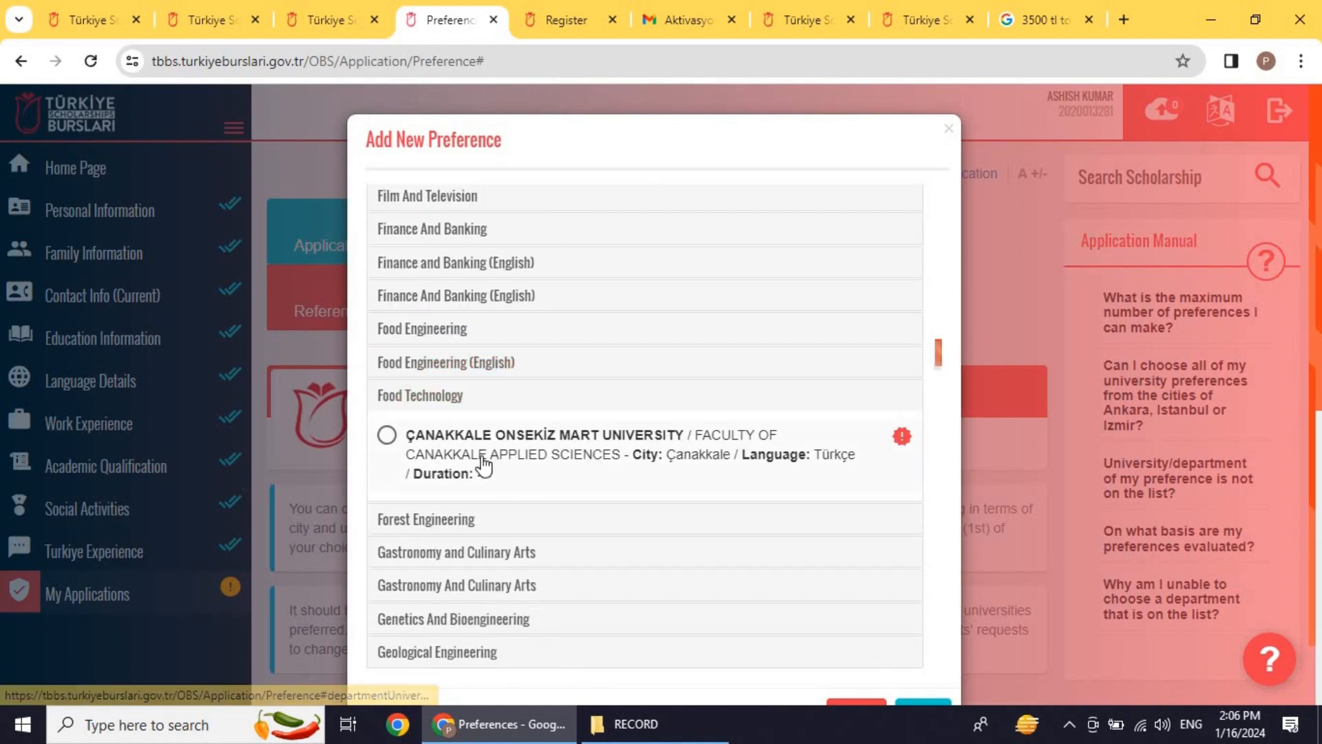
click(416, 365)
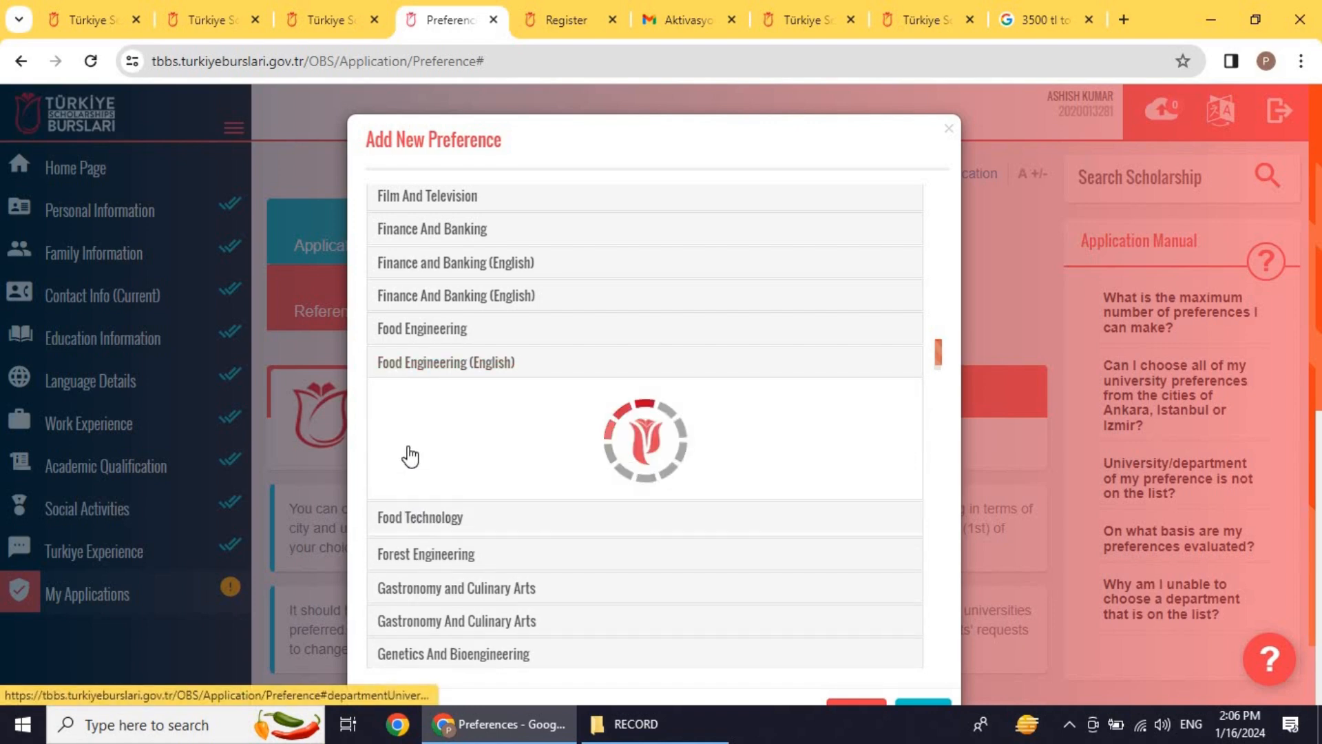
scroll(856, 581, down, 6)
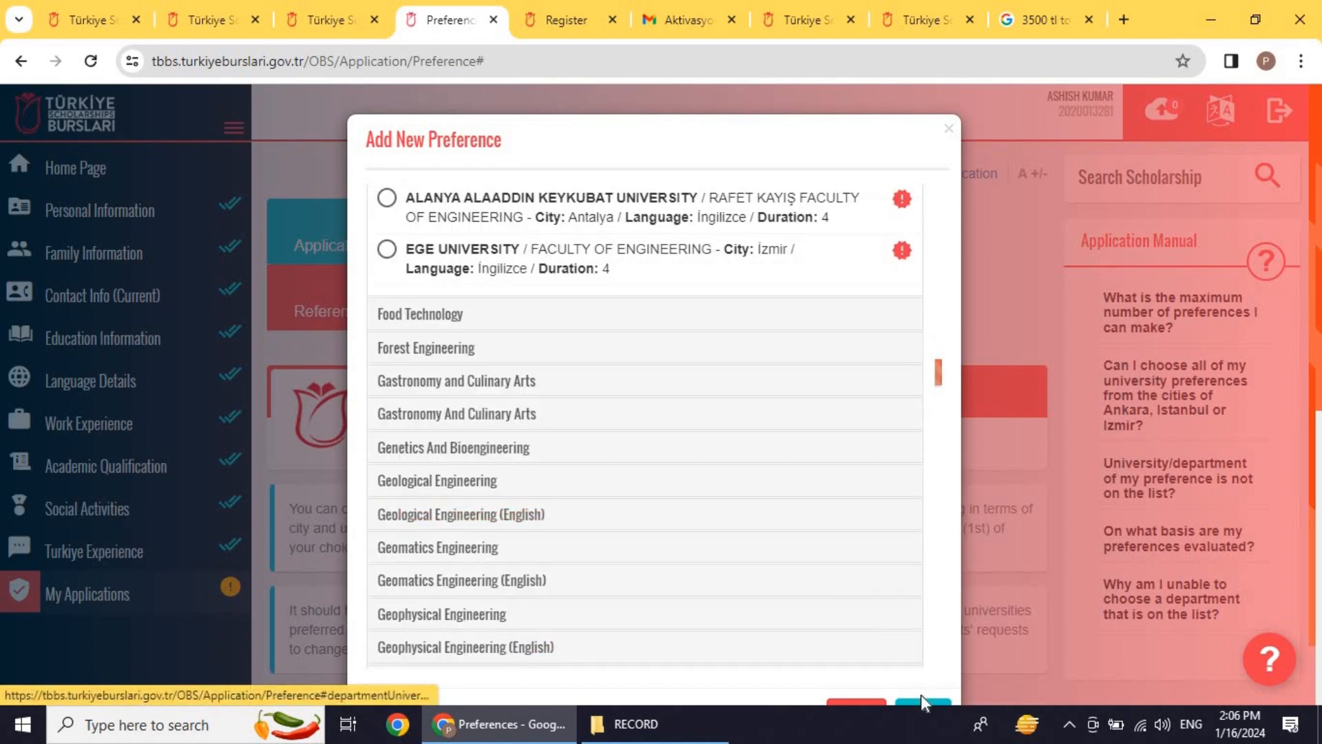
click(922, 700)
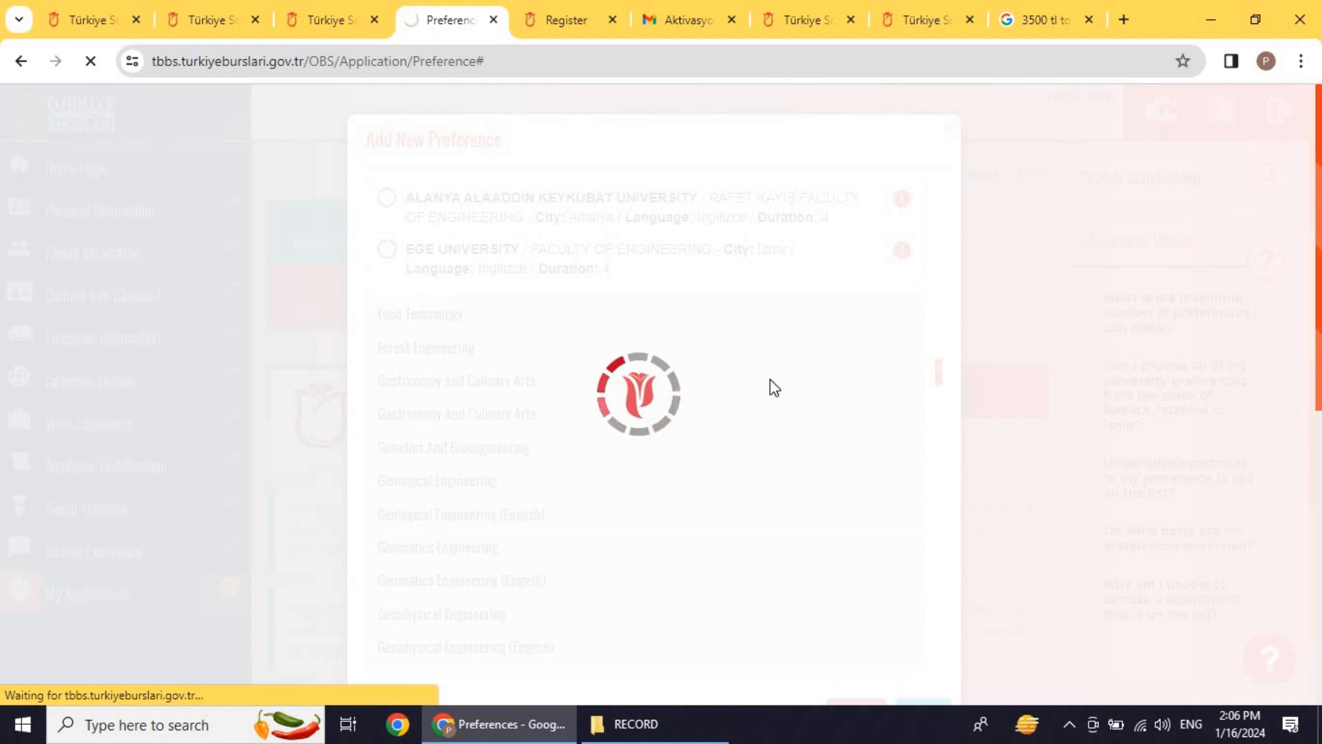
Step: Reorder the preferences so Computer Sciences comes first, ahead of Chemistry
scroll(758, 358, down, 10)
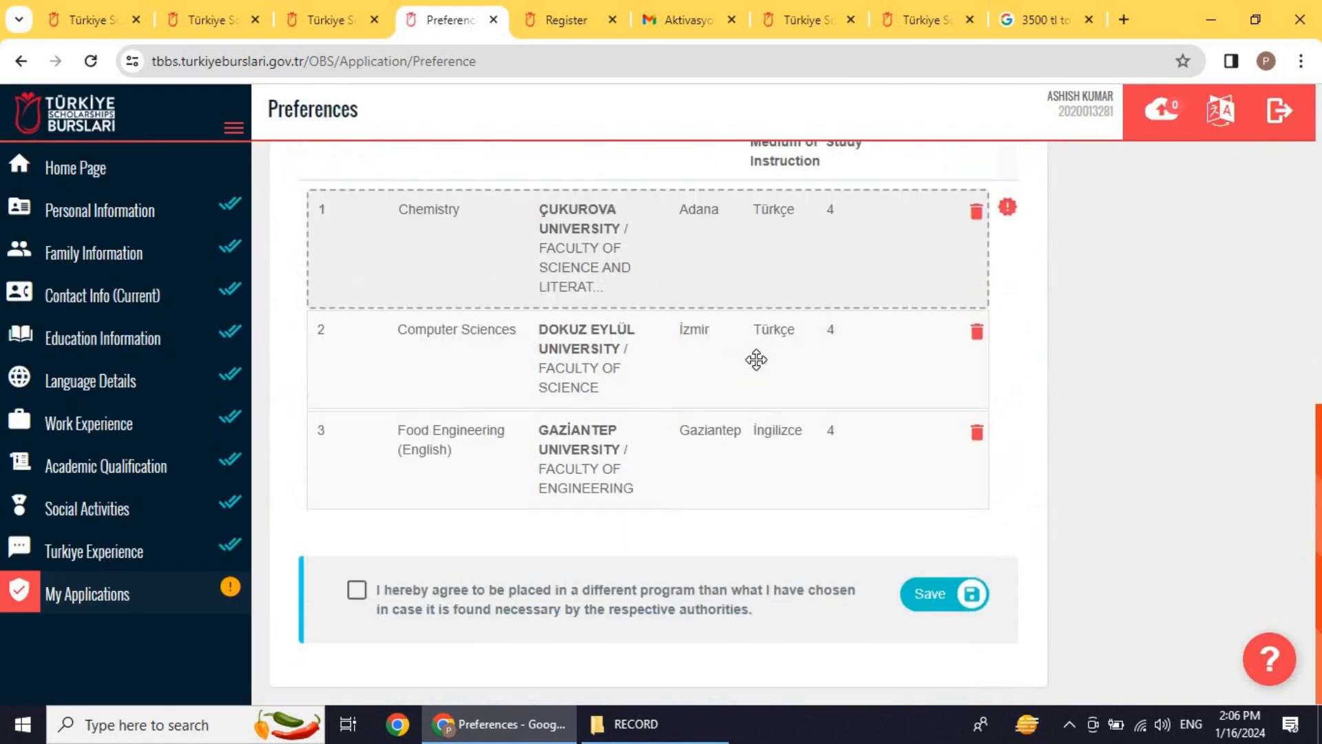
drag(465, 334, 482, 363)
drag(488, 509, 490, 408)
Step: Accept the agreement to be placed in a different programme and save the preferences
scroll(555, 440, down, 8)
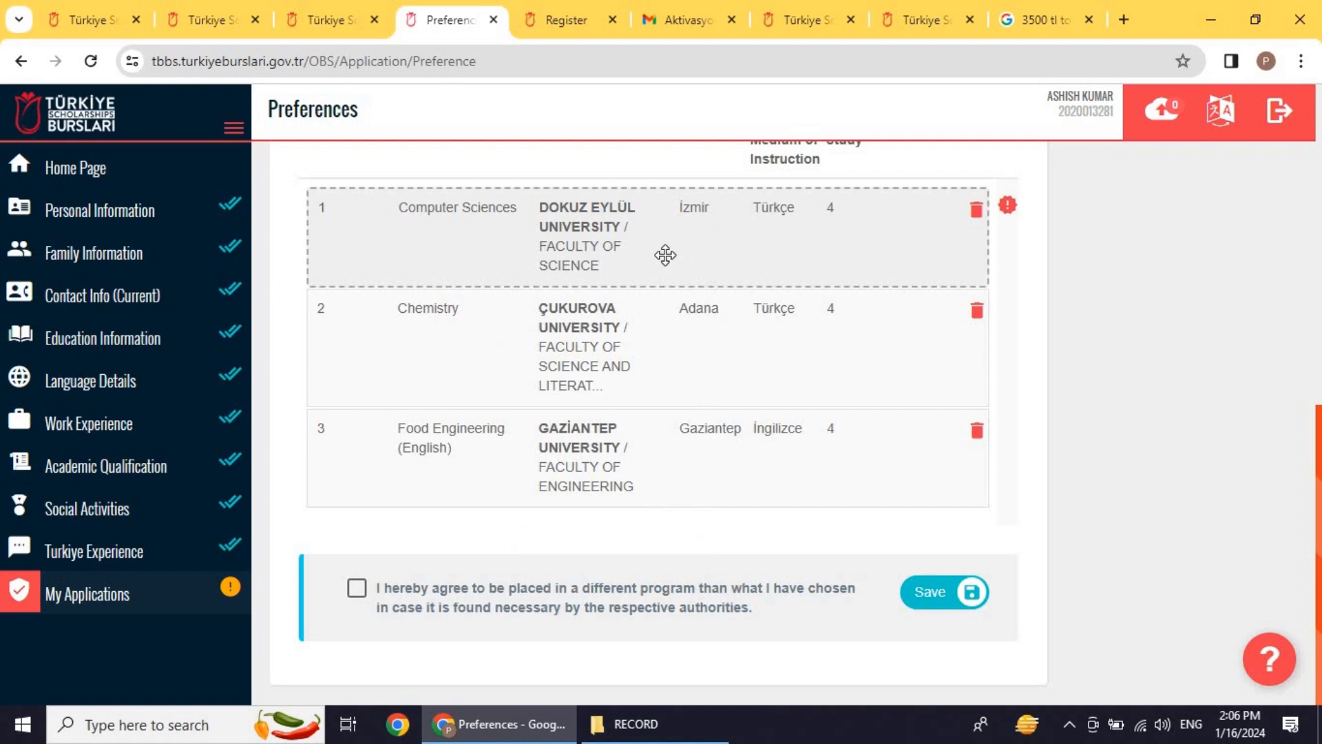
scroll(606, 319, up, 1)
scroll(607, 319, down, 1)
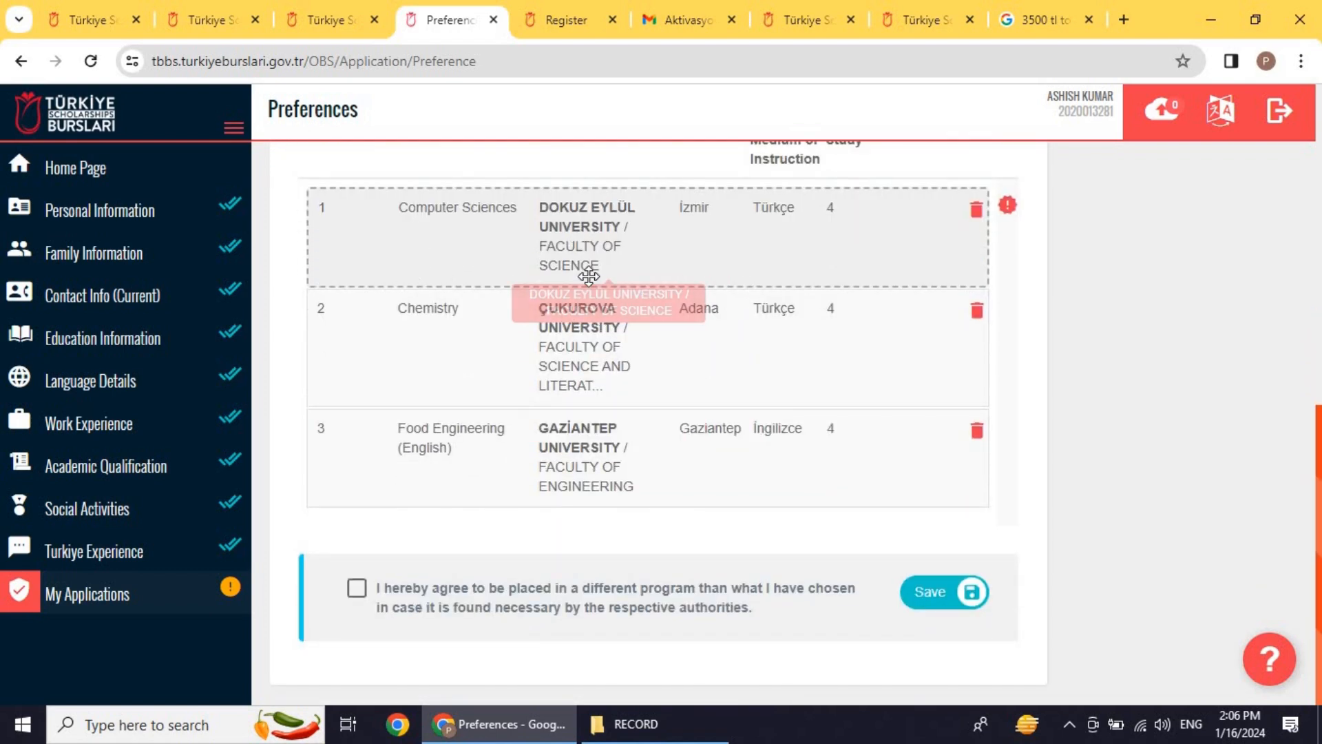
scroll(599, 275, up, 1)
scroll(628, 286, down, 1)
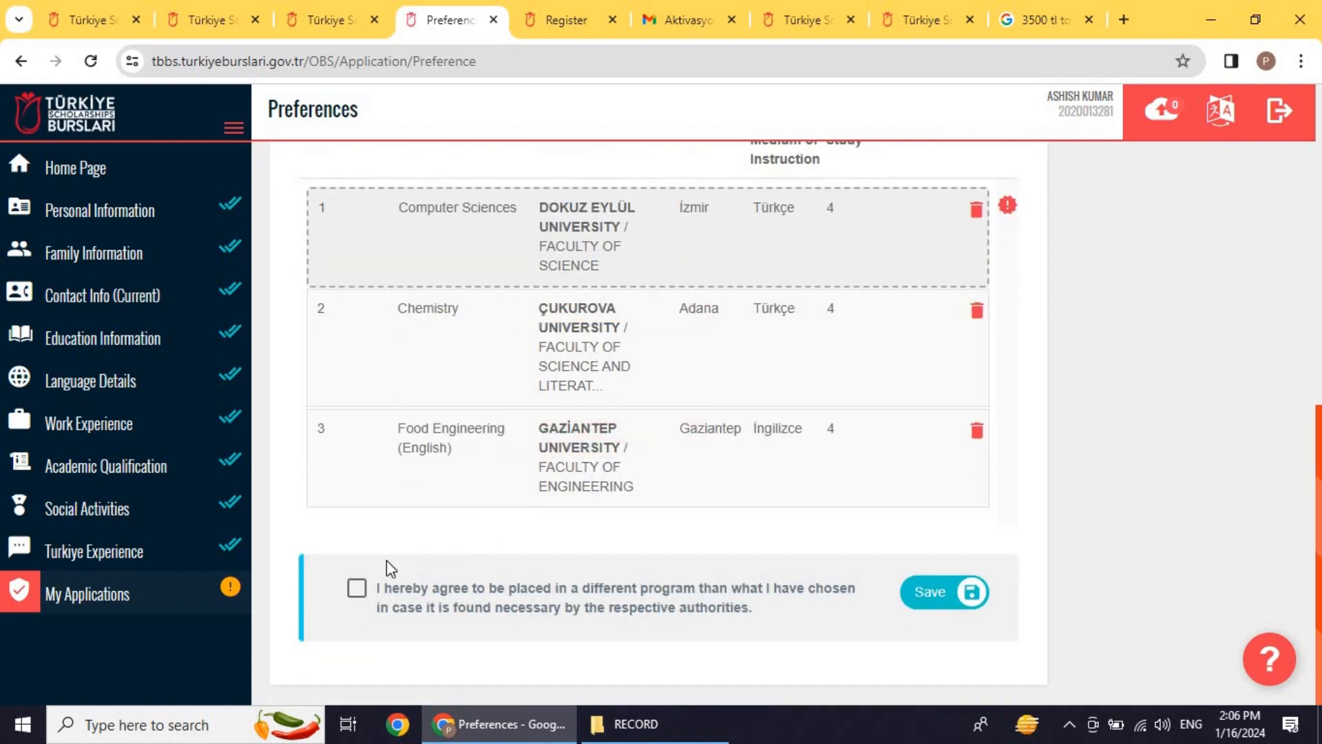
click(358, 593)
click(931, 592)
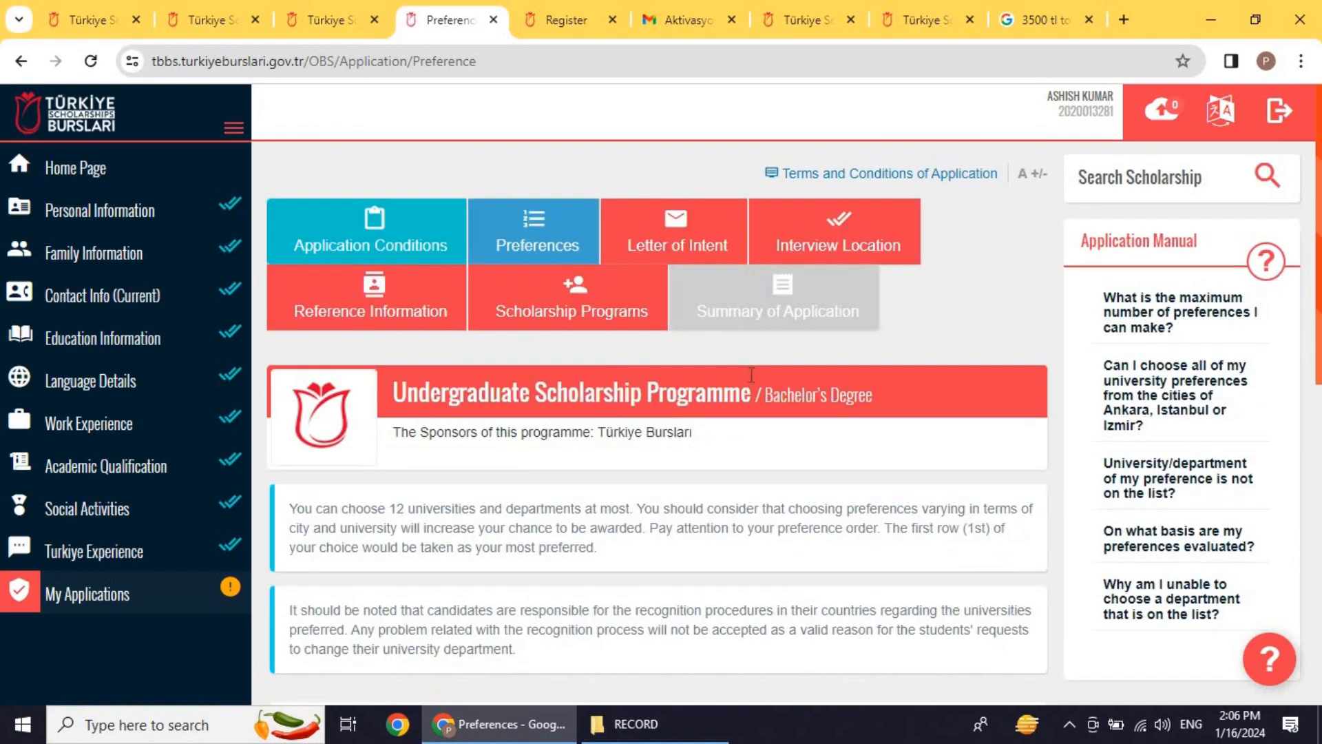
scroll(698, 348, down, 5)
Step: Open the Letter of Intent section, read its guidance, and start writing in the letter box
scroll(696, 348, up, 8)
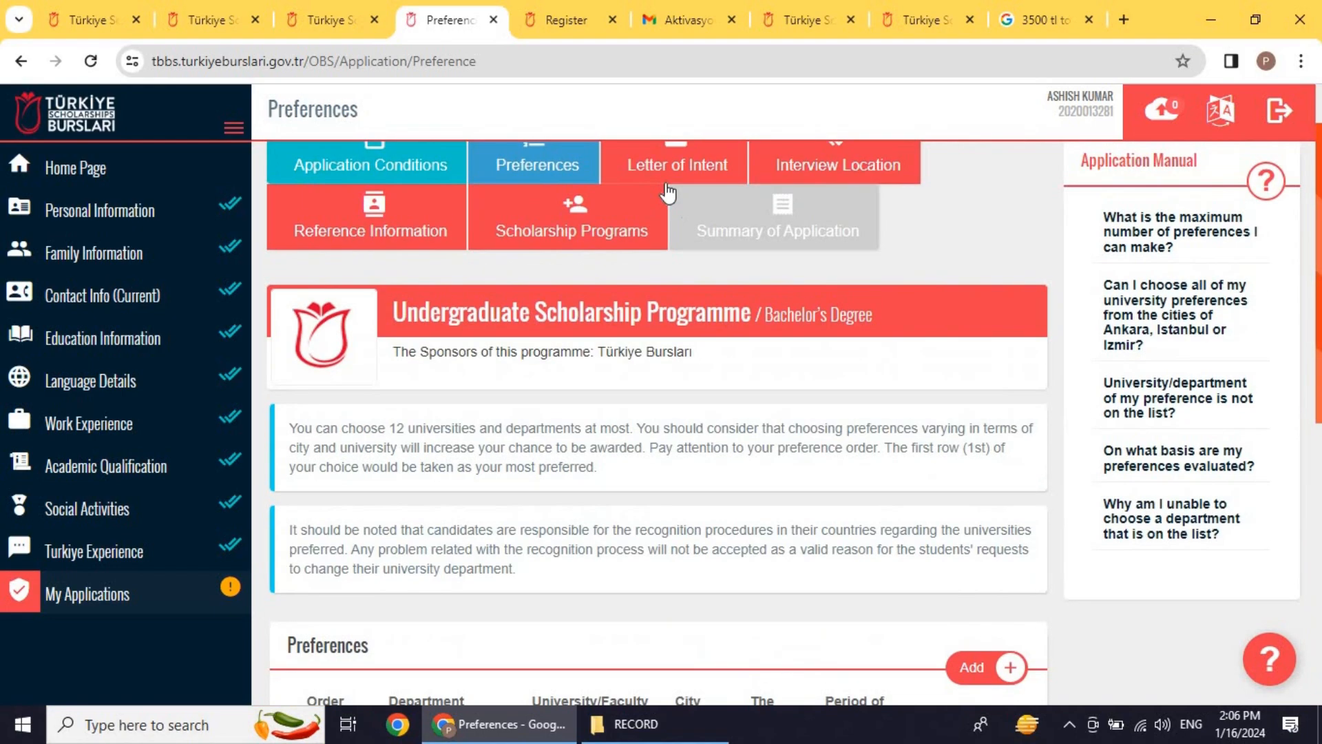
click(665, 172)
scroll(687, 296, down, 10)
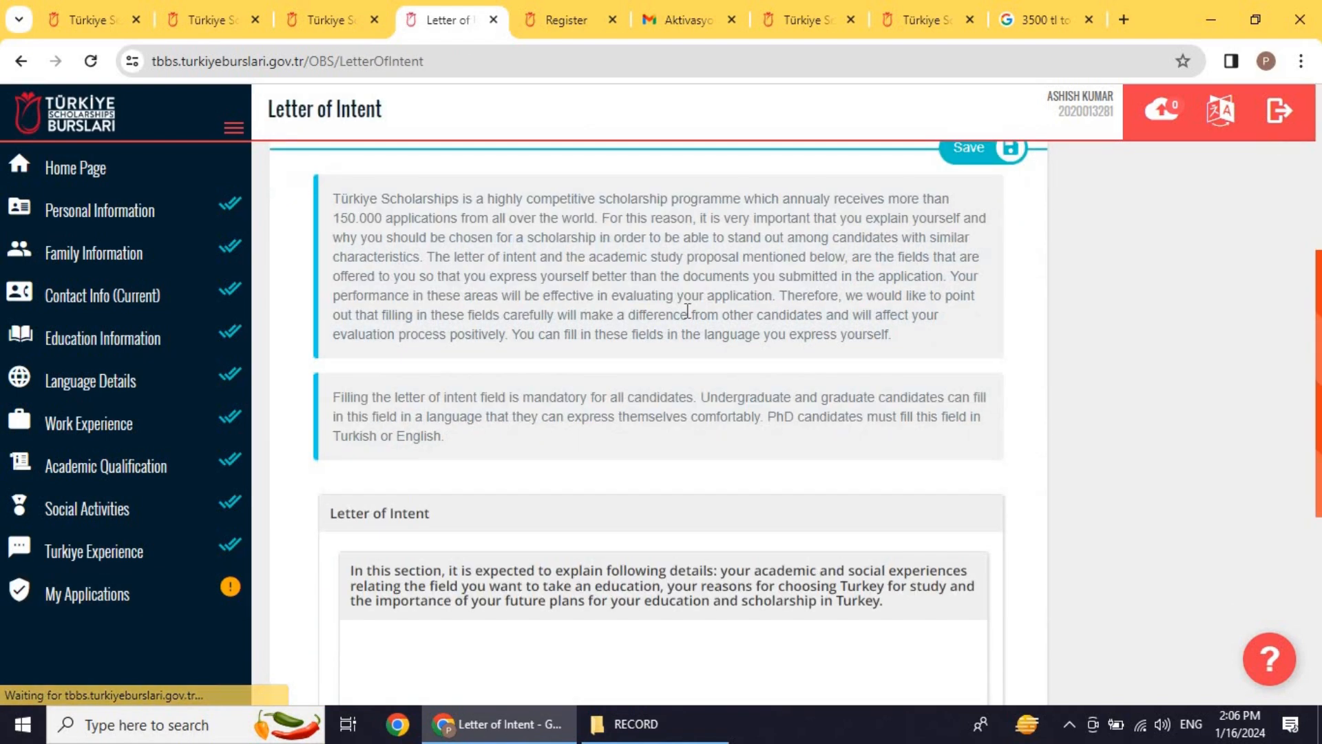
scroll(687, 311, up, 2)
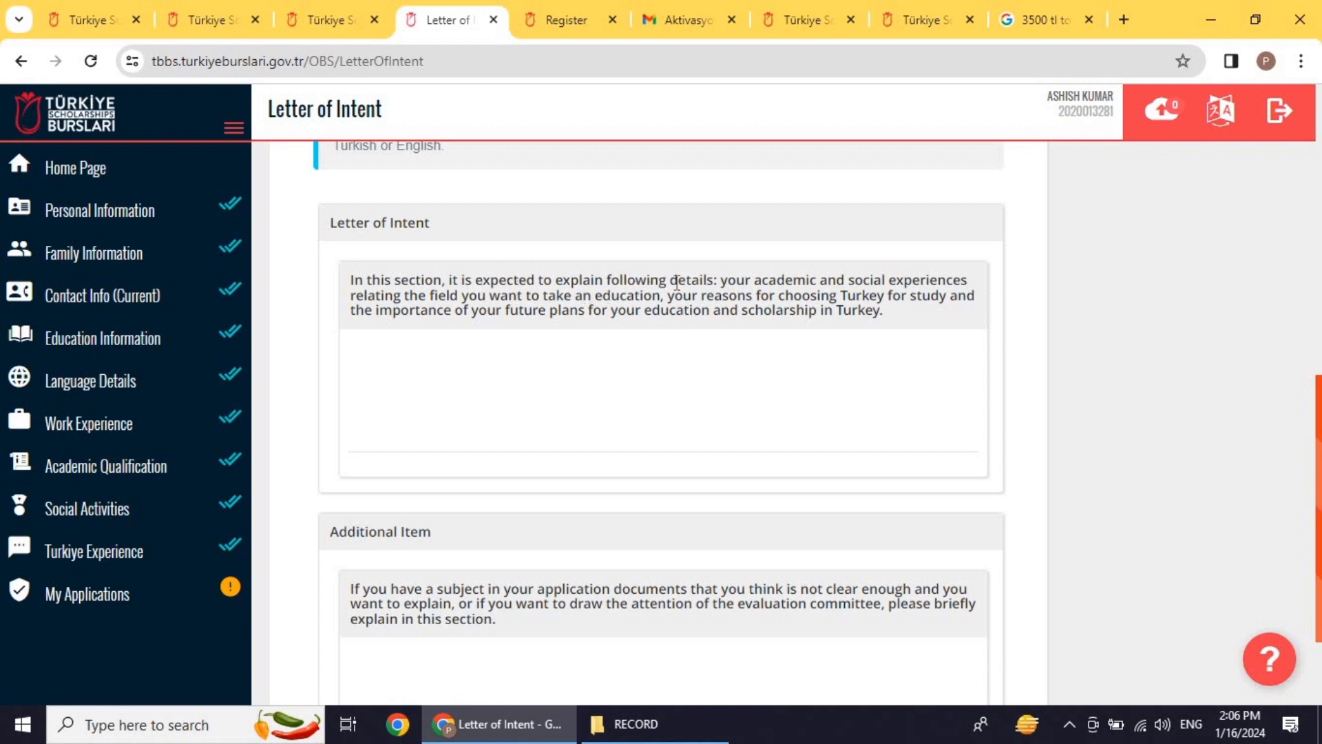
double_click(771, 282)
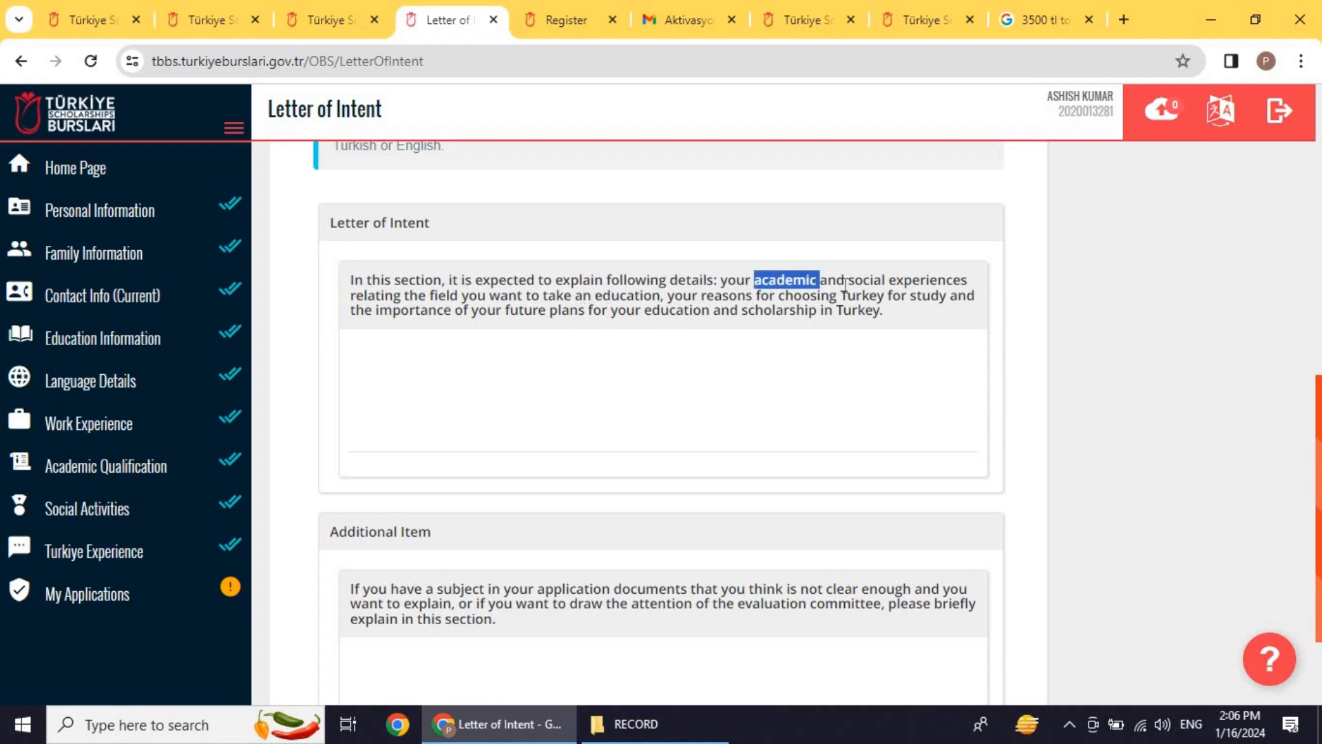
double_click(884, 282)
click(493, 303)
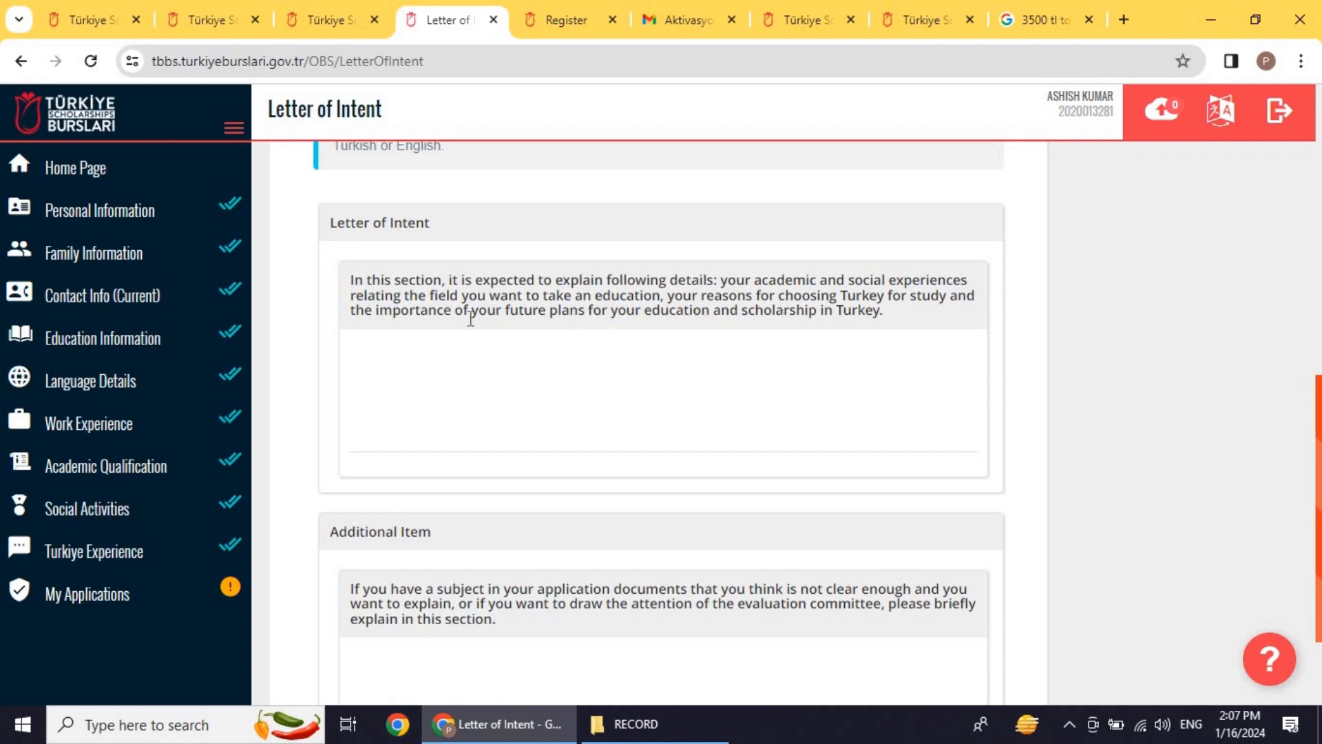
drag(518, 313, 898, 328)
click(353, 286)
drag(358, 275, 891, 318)
click(551, 389)
scroll(551, 387, down, 2)
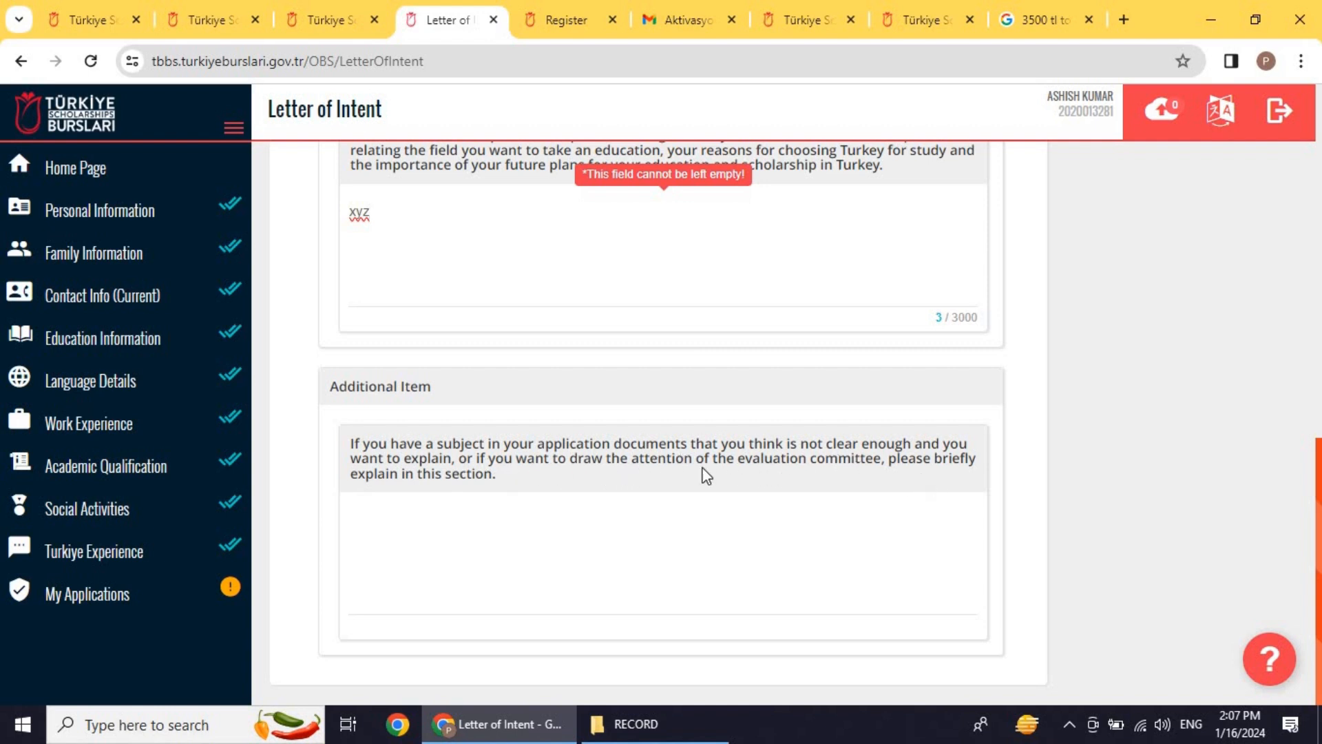
Step: Enter 'xyz' in the Additional Item box and save the letter of intent
drag(352, 456, 499, 485)
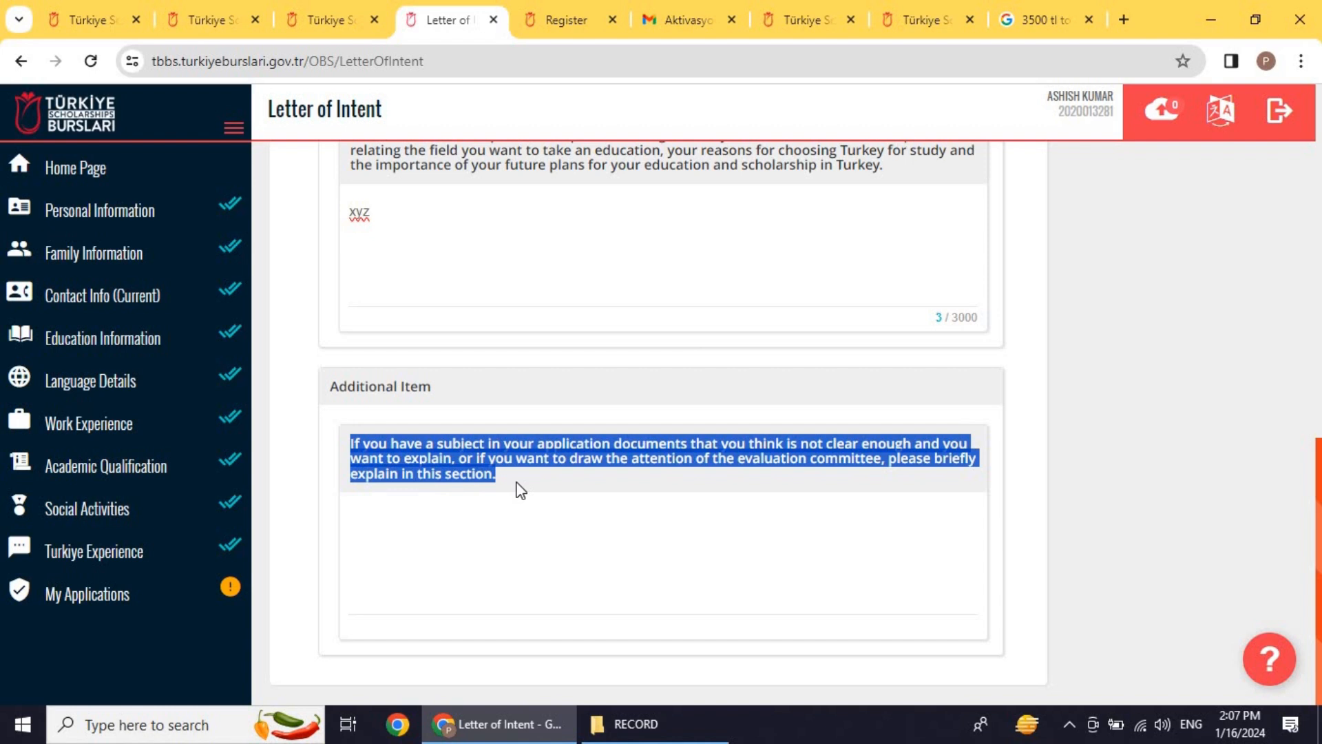
click(500, 509)
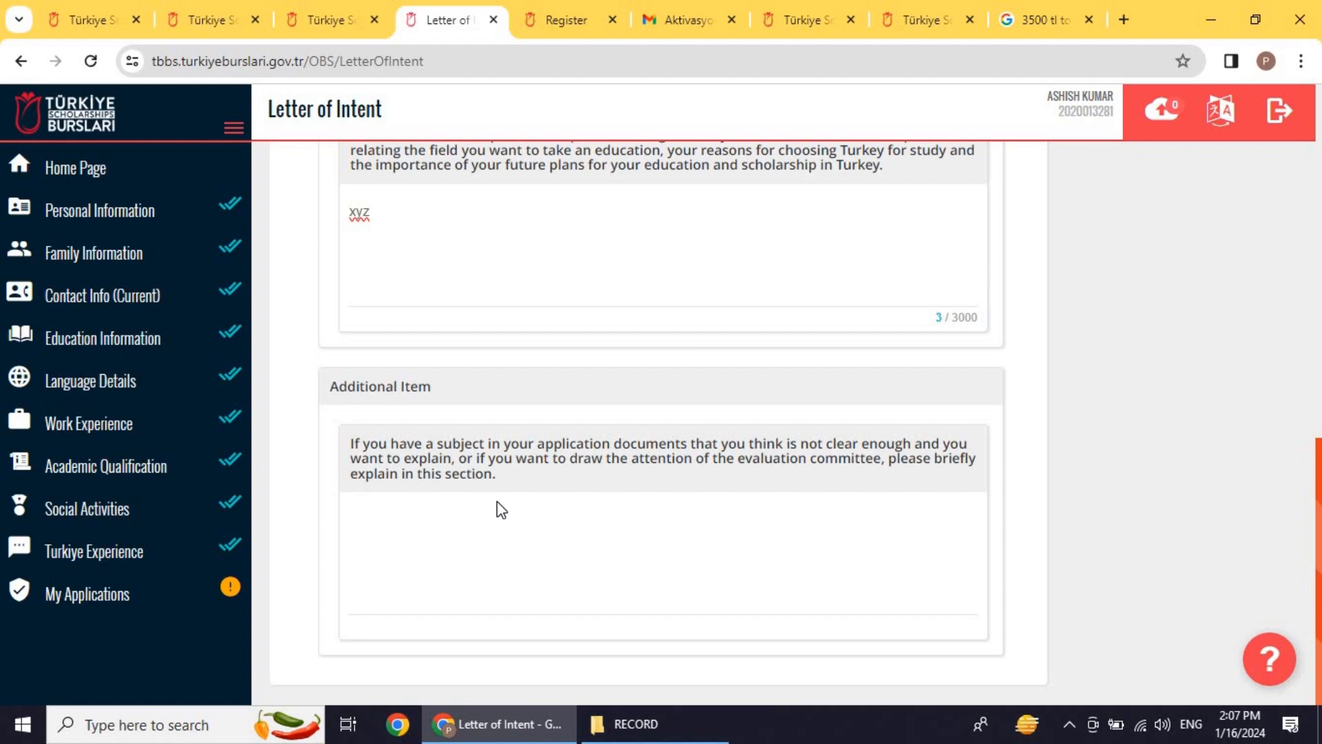
click(502, 516)
scroll(497, 513, up, 3)
scroll(496, 513, down, 3)
text(xyz)
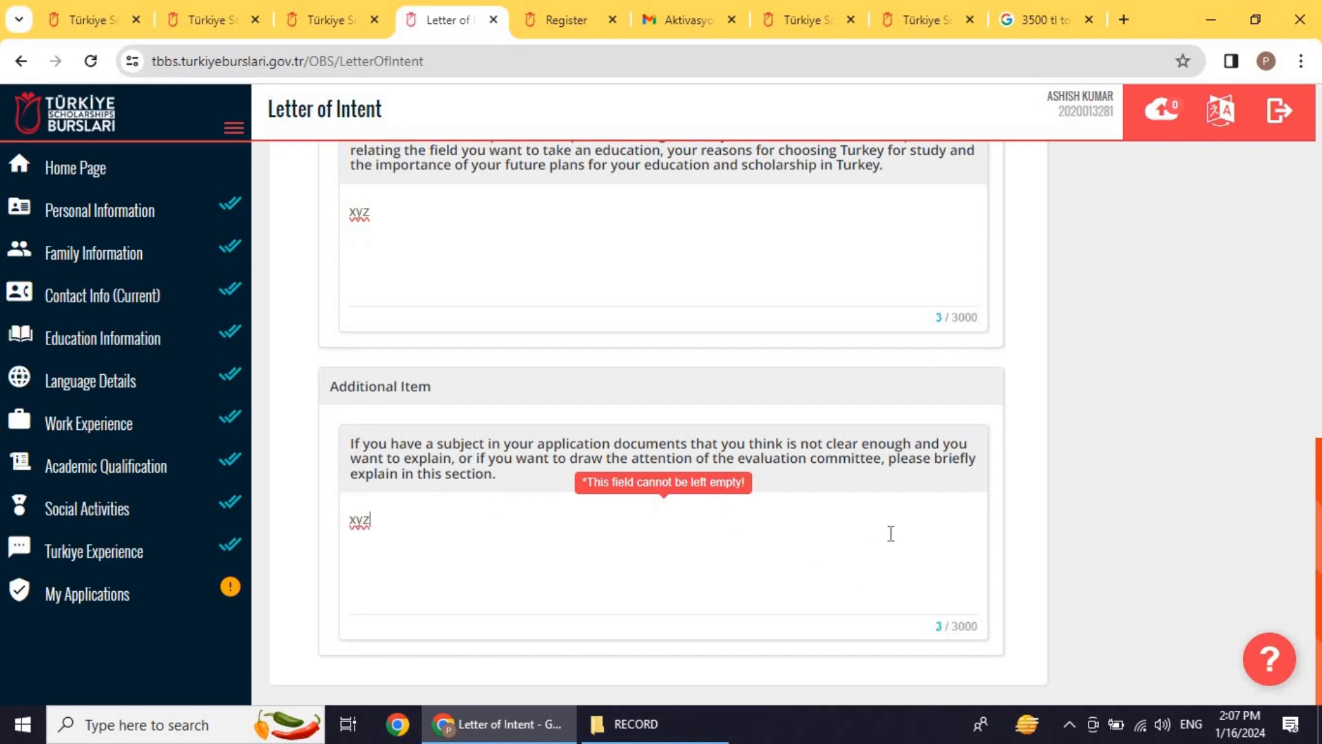
scroll(890, 533, up, 10)
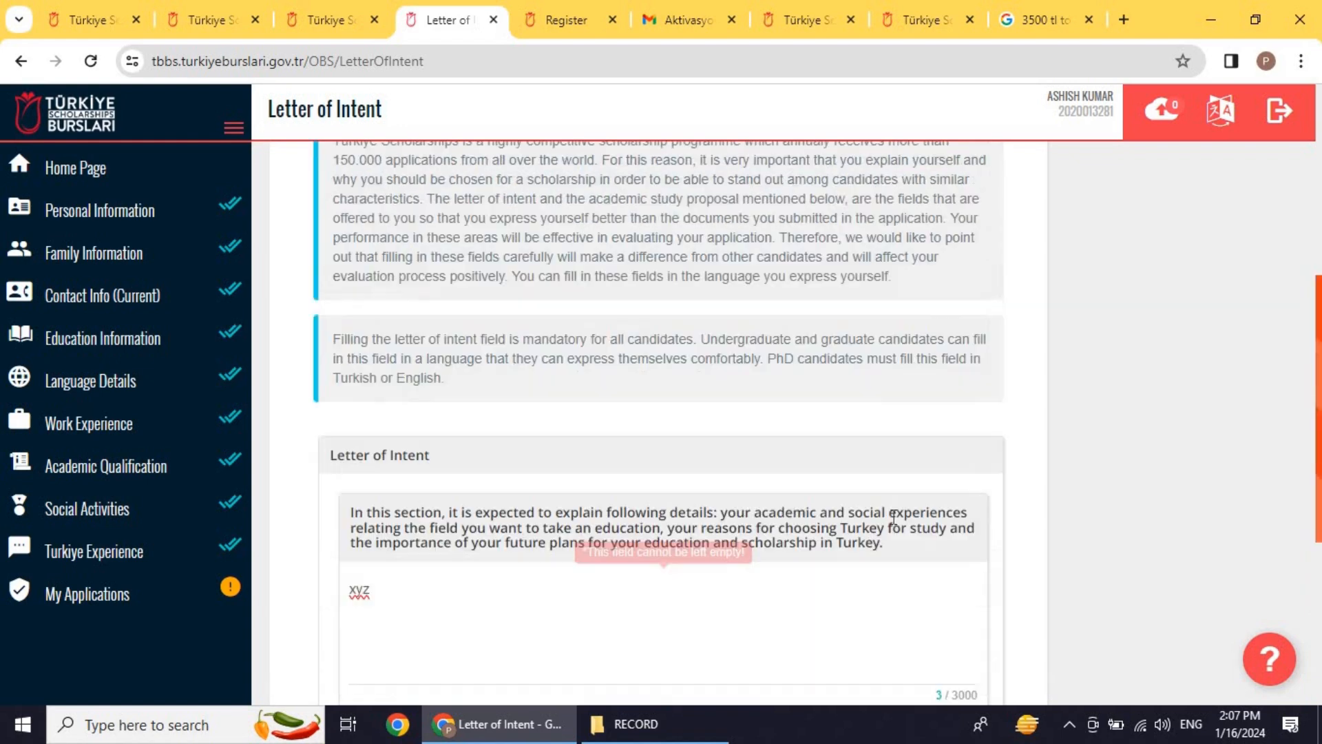
click(975, 539)
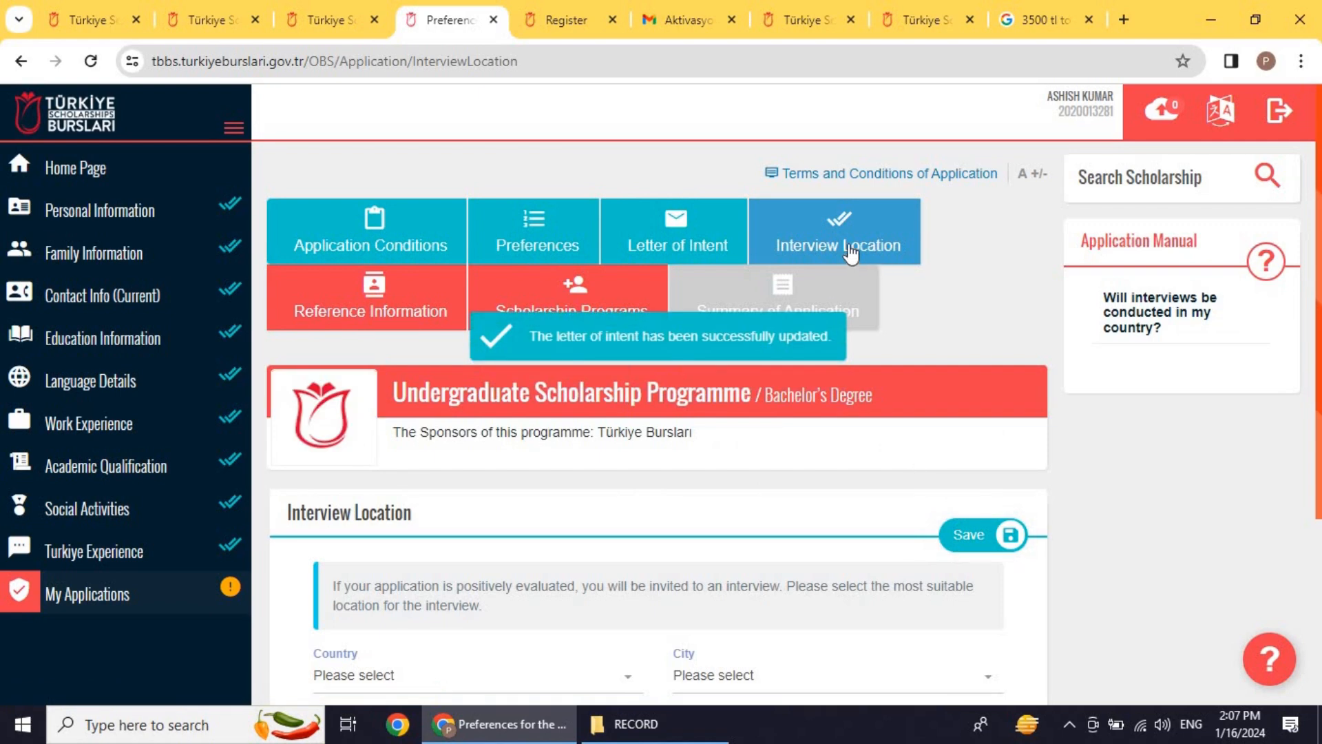
Step: Choose Pakistan as the interview country and Karachi City as the city, then save
scroll(844, 334, down, 4)
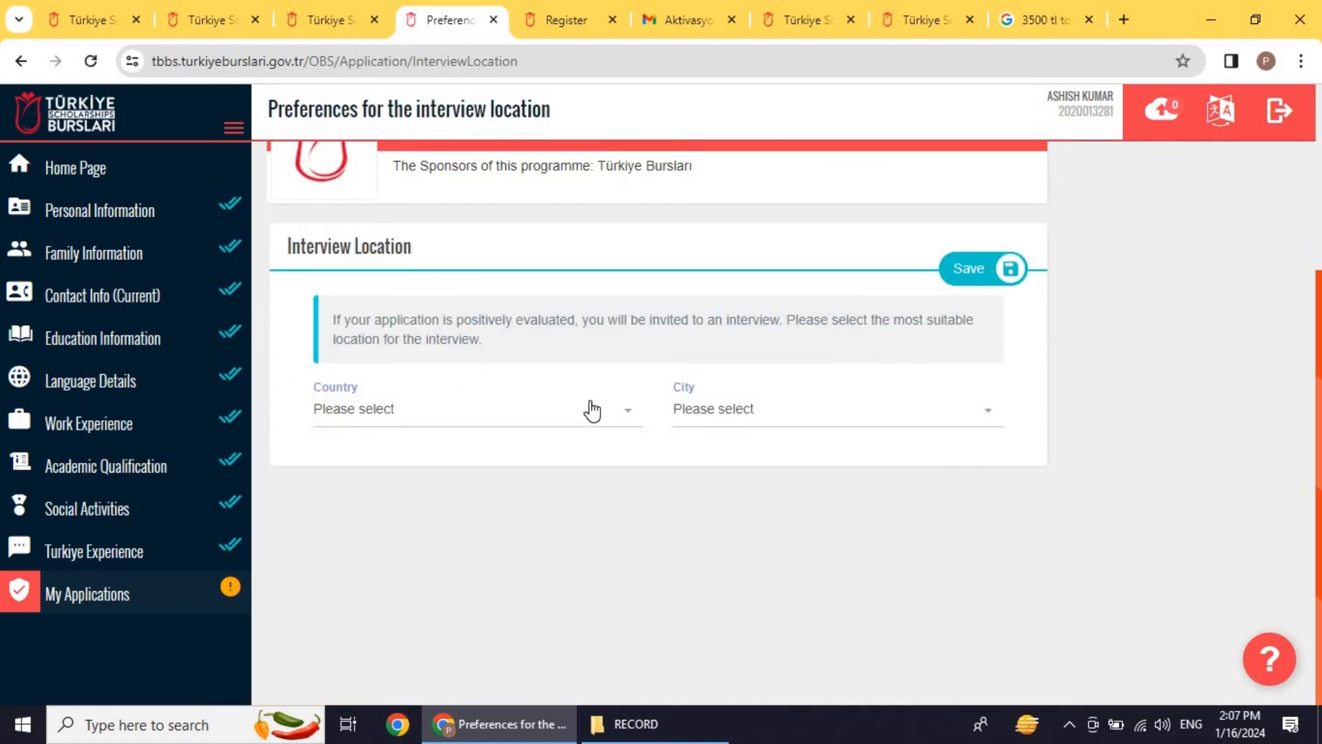
scroll(772, 360, up, 6)
scroll(632, 518, down, 5)
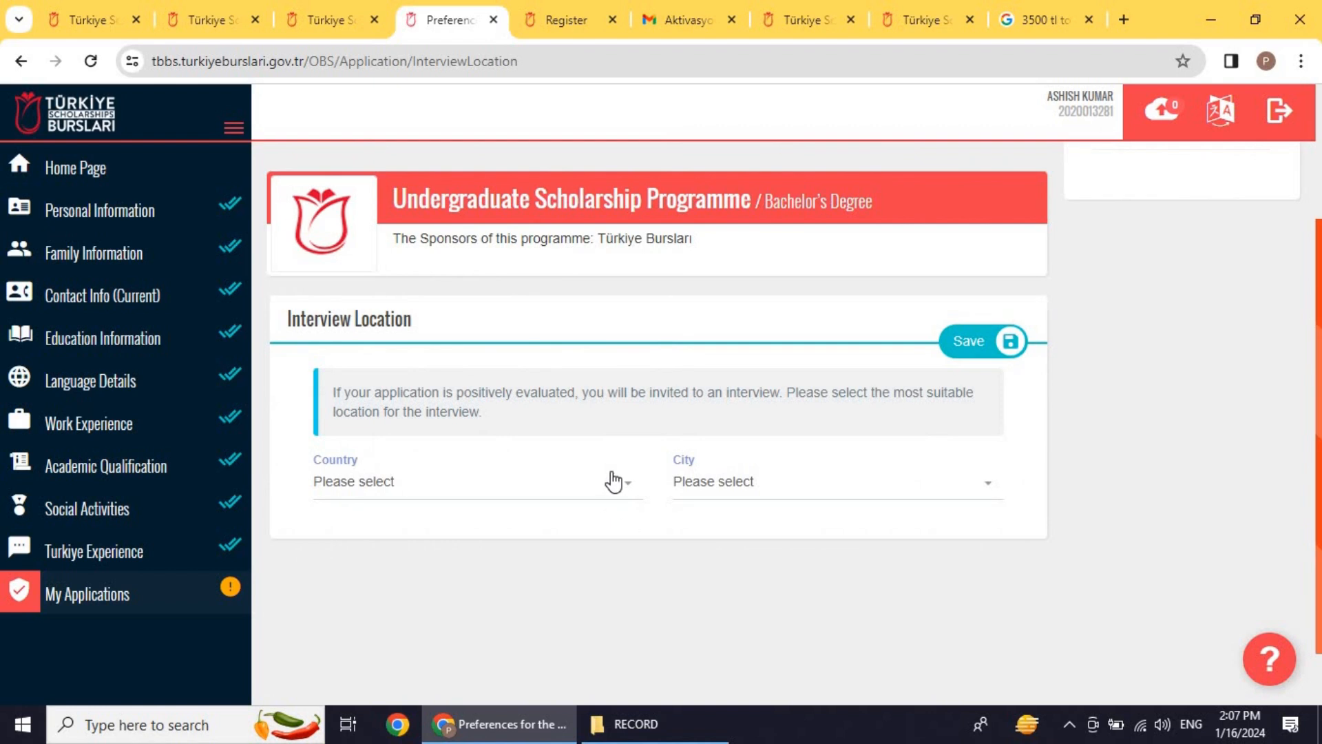
click(612, 482)
scroll(508, 383, down, 1)
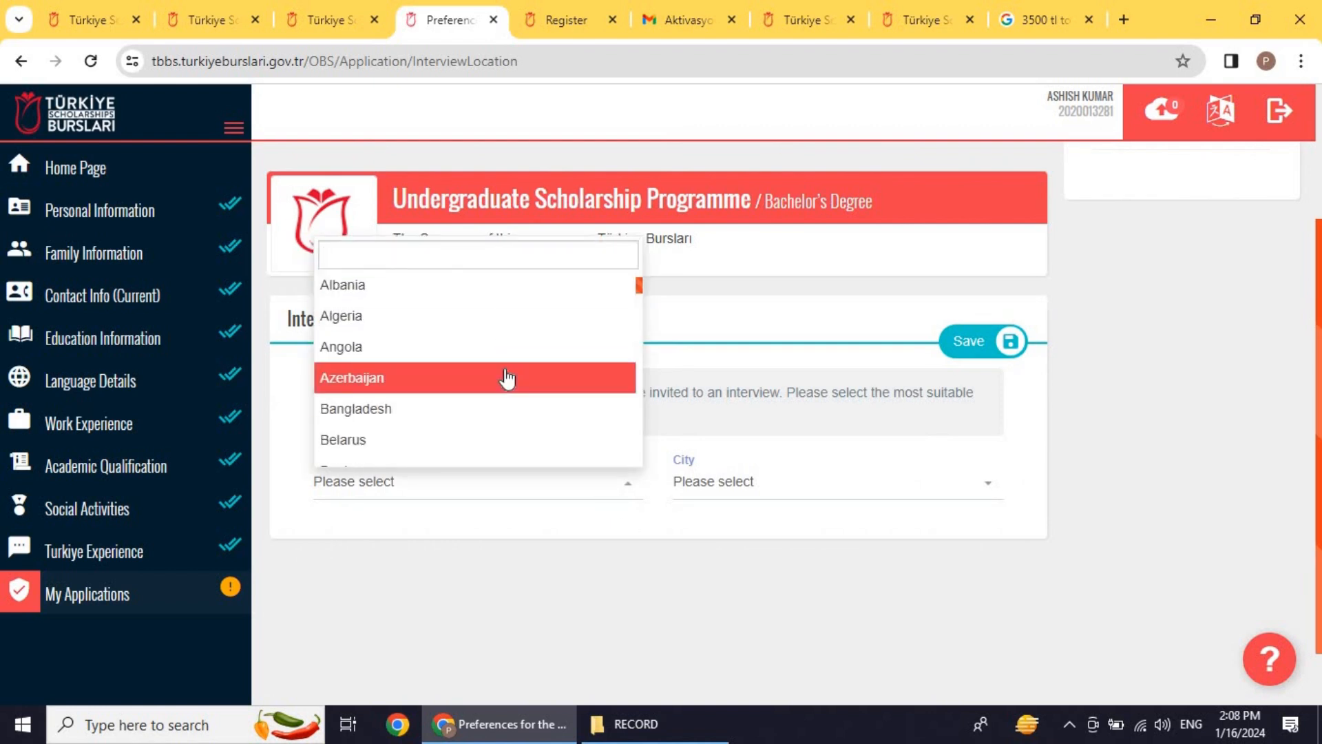
text(p)
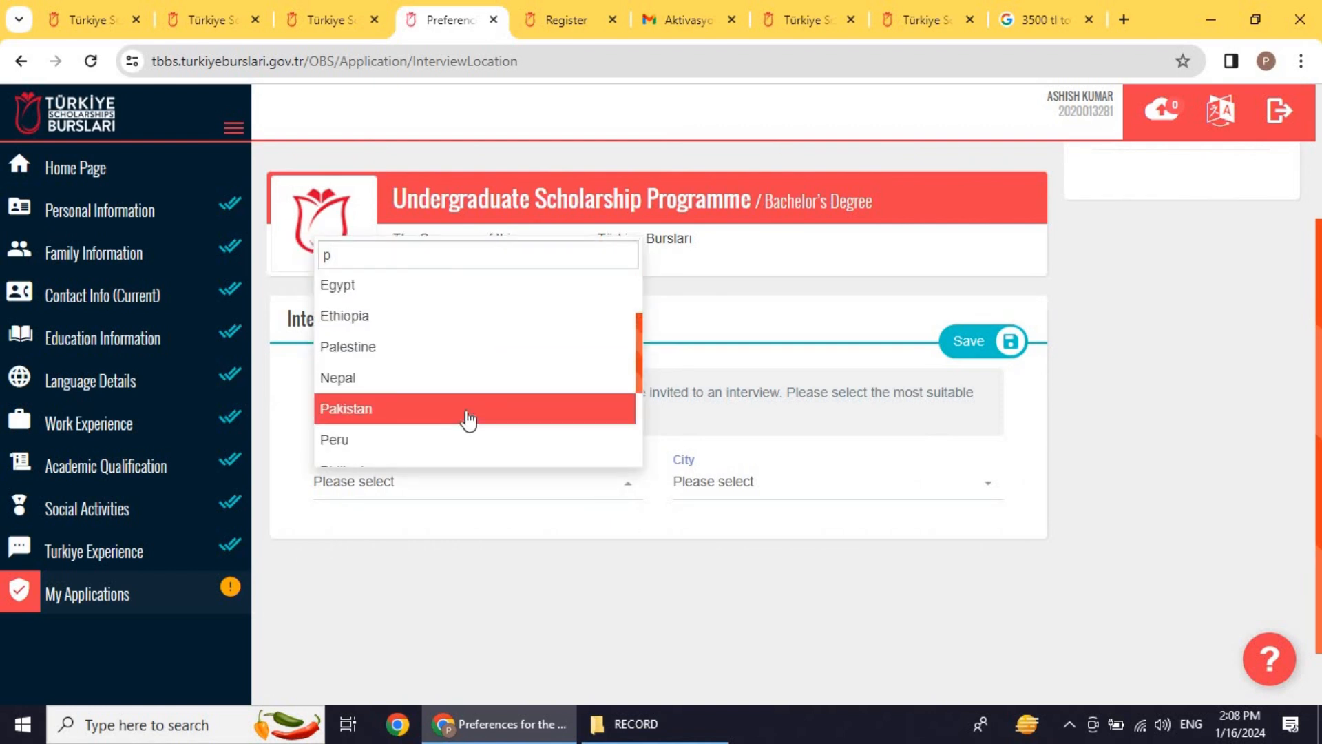
click(467, 412)
click(760, 499)
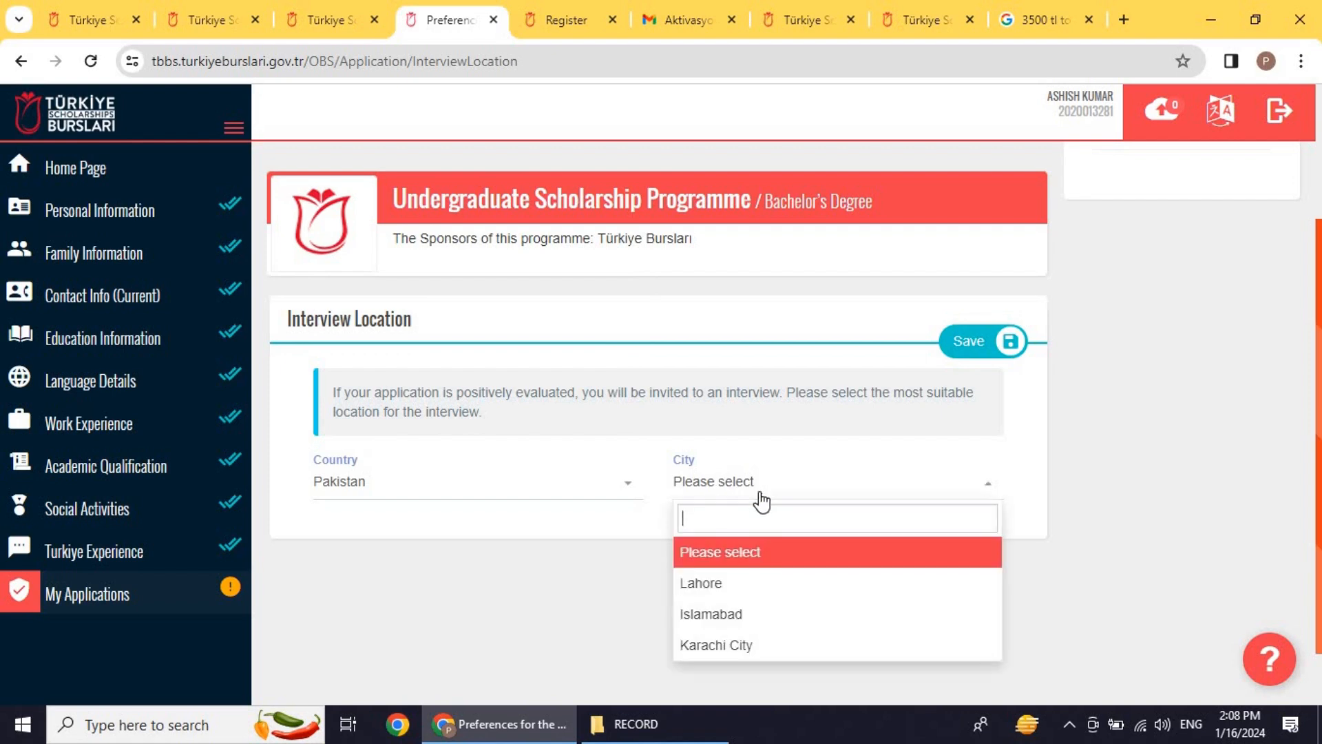
click(737, 639)
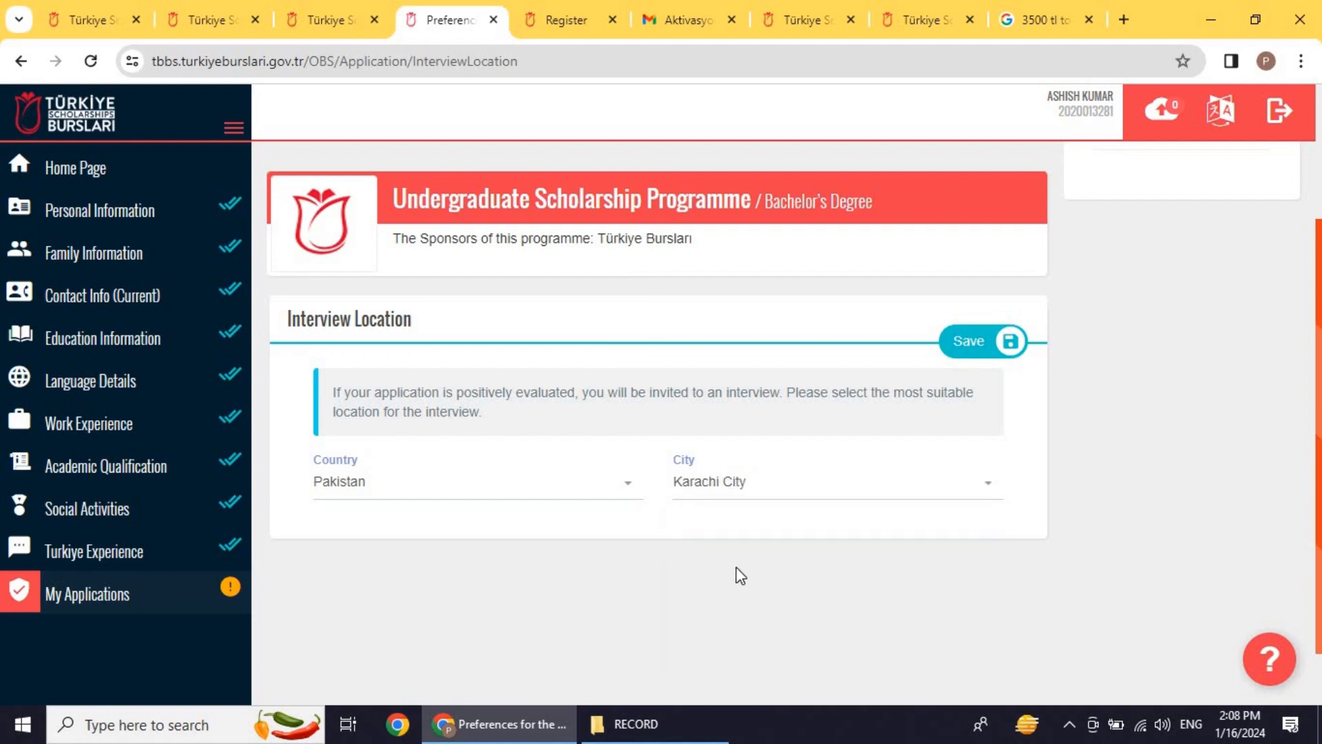
click(983, 351)
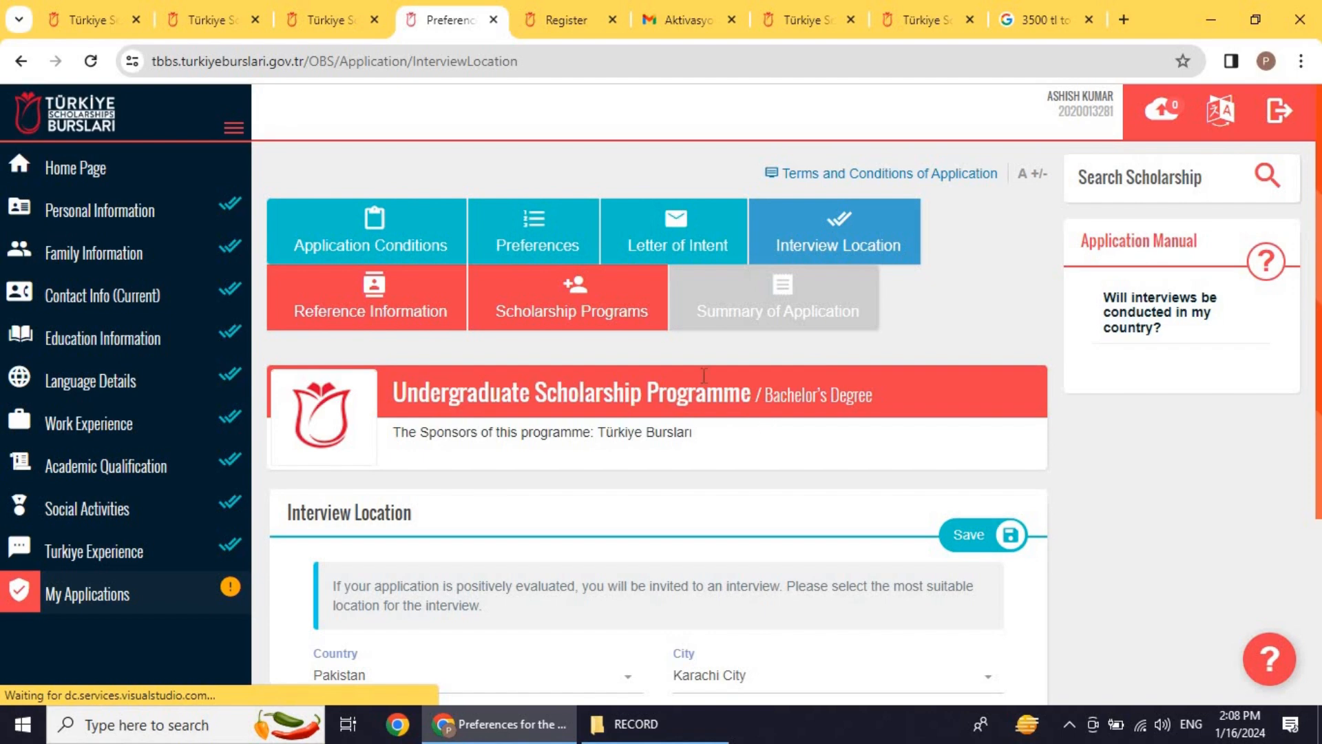
scroll(518, 307, down, 4)
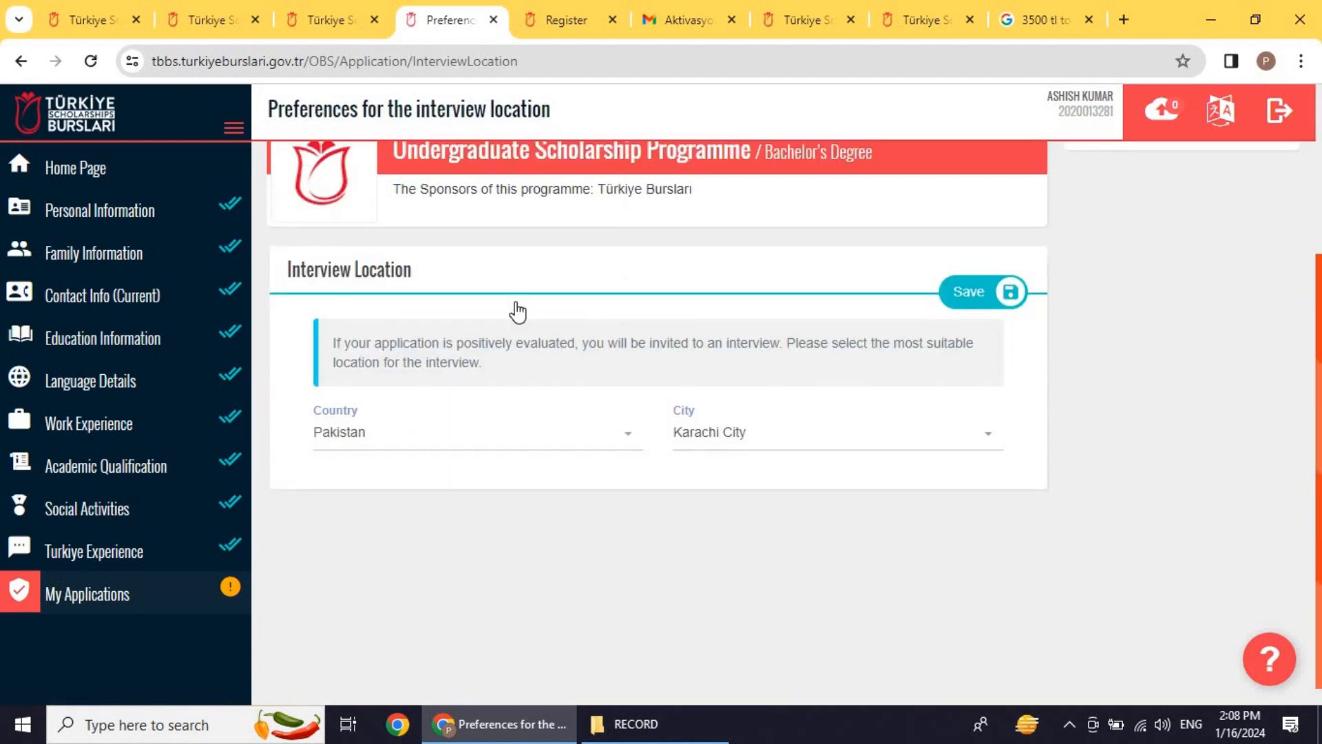
scroll(518, 303, up, 5)
Step: Open the Reference Information step and start a new reference entry
click(423, 292)
scroll(841, 407, down, 4)
scroll(828, 391, up, 3)
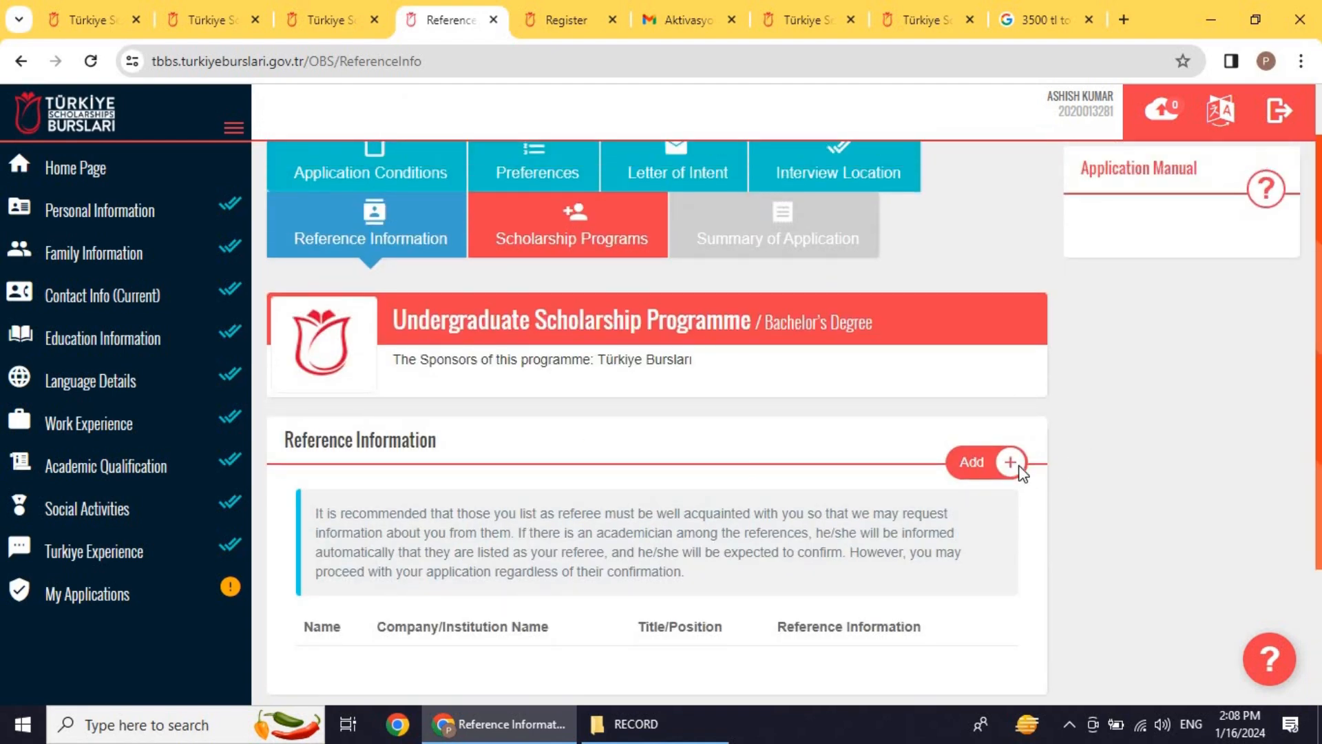
click(985, 460)
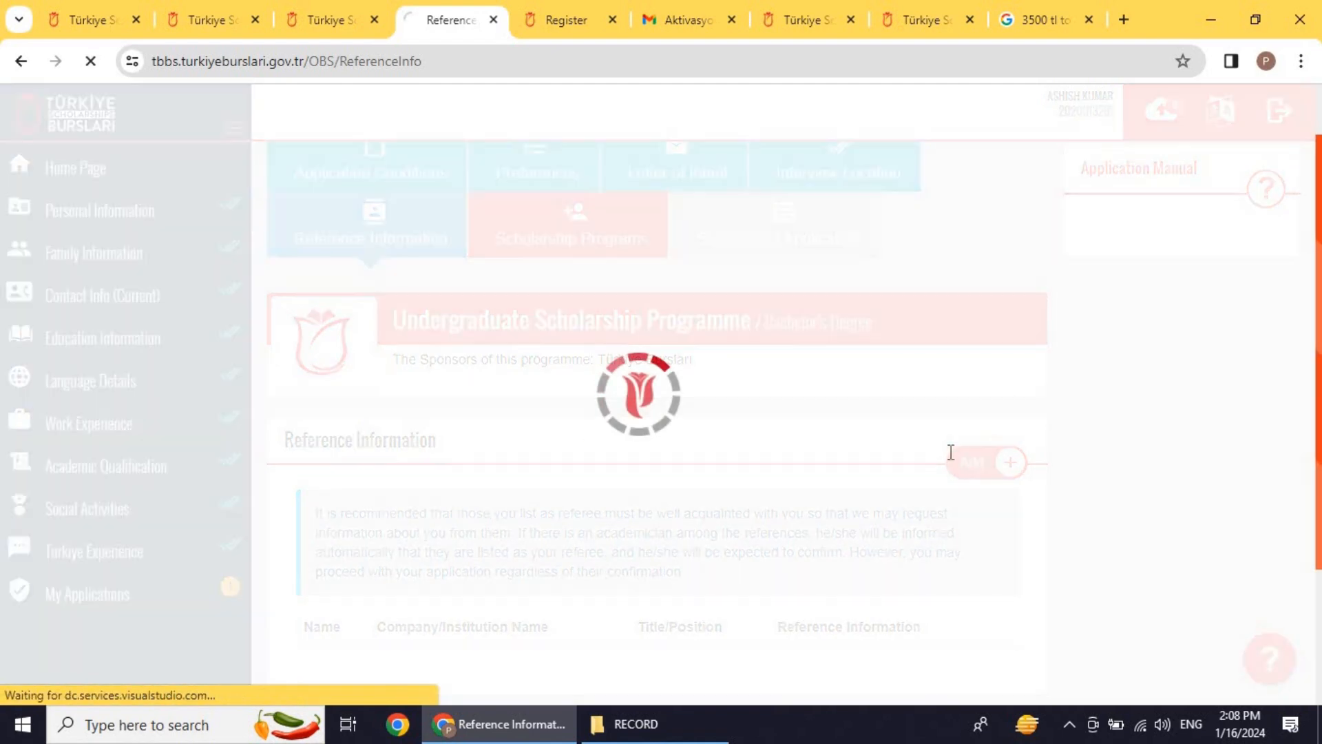
Step: Mark the new reference as an academic reference and a Türkiye Alumni member
scroll(782, 431, down, 3)
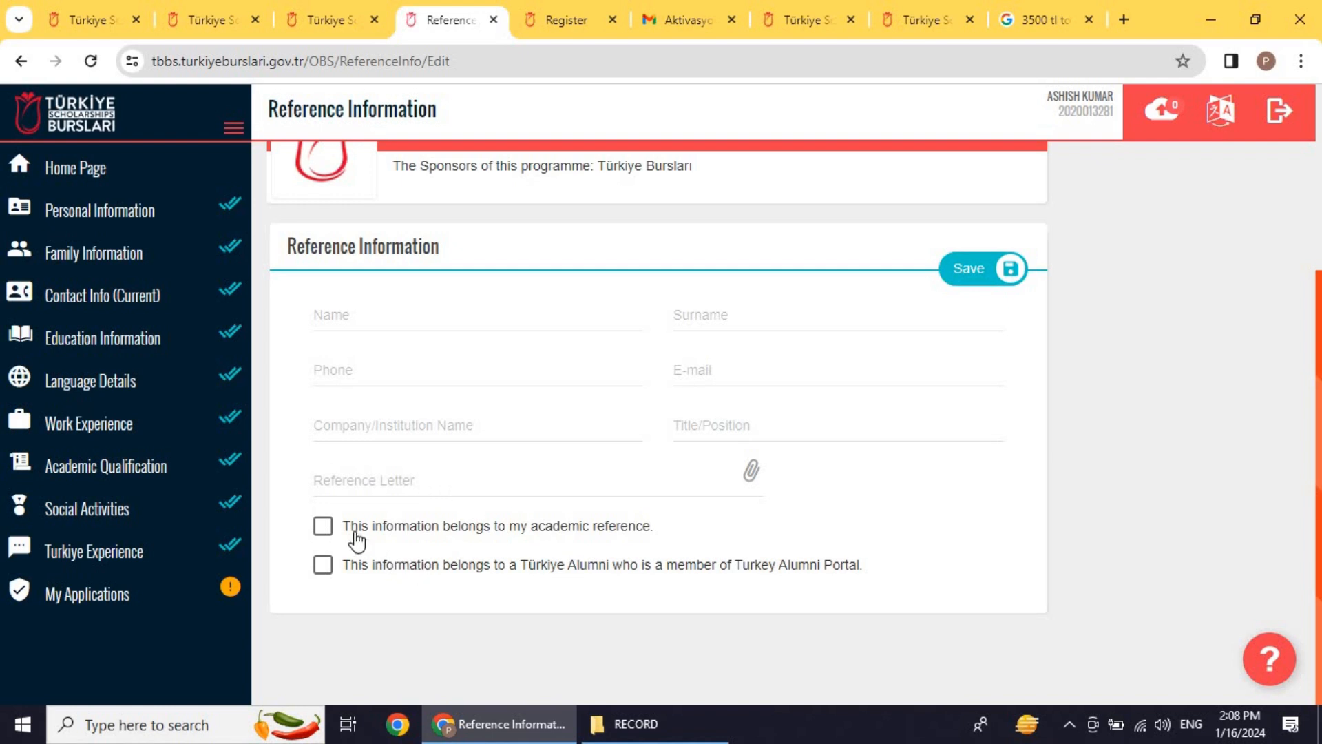
click(328, 533)
click(324, 565)
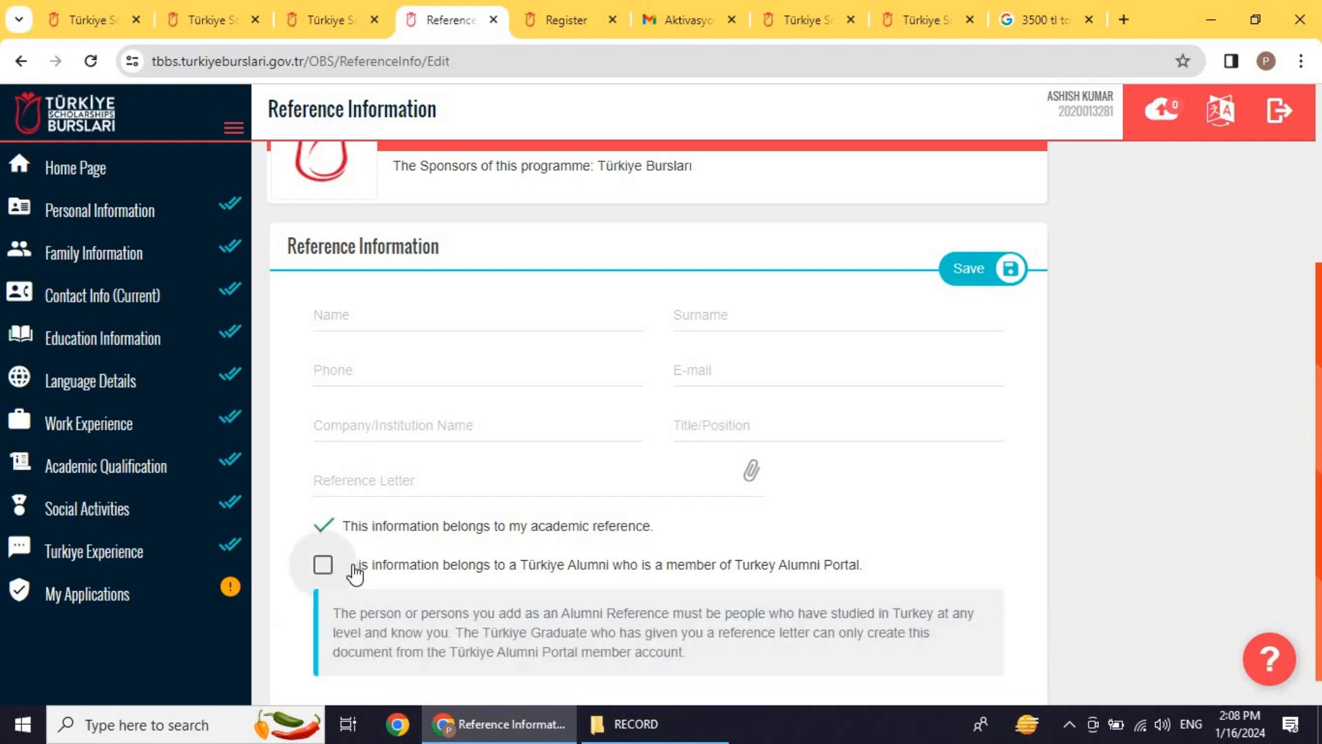
scroll(1031, 362, down, 1)
scroll(1031, 361, up, 5)
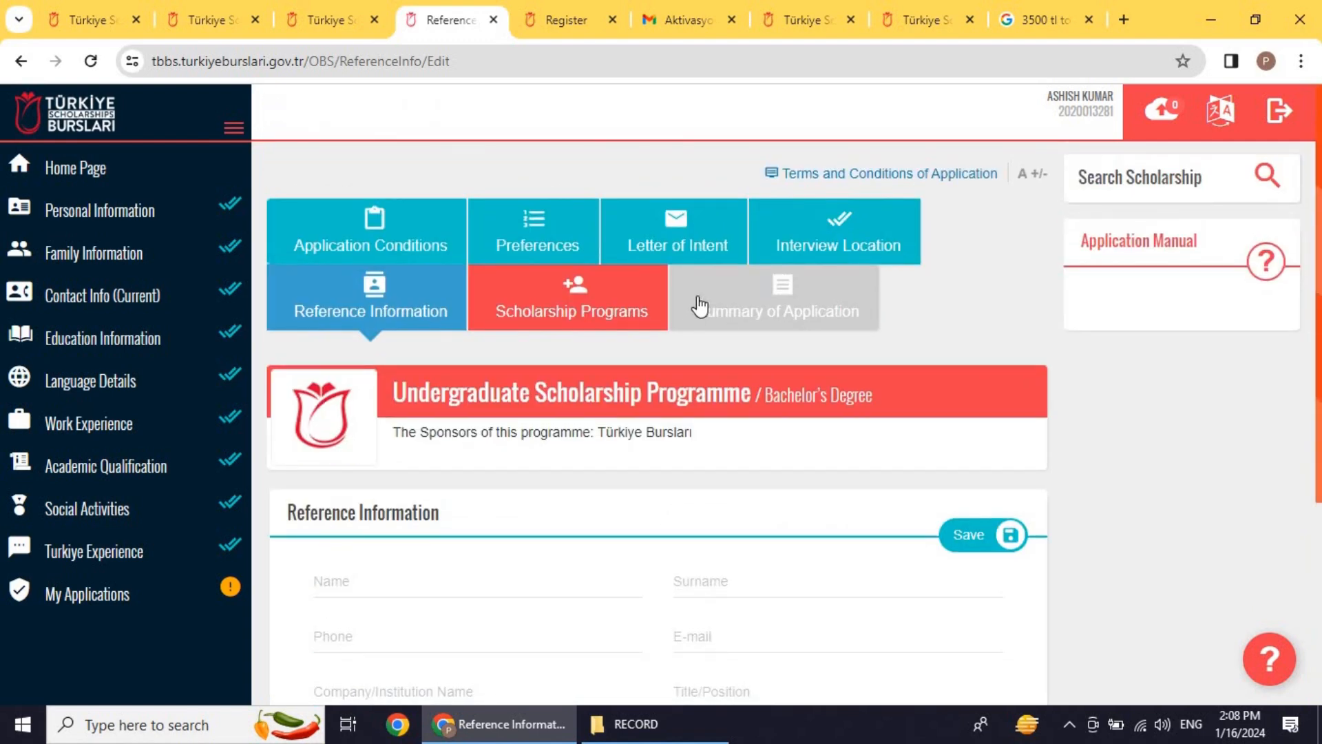
click(696, 304)
Step: Open the Scholarship Programs step and browse the Merit, IsDB and NAMA programme sections
click(598, 305)
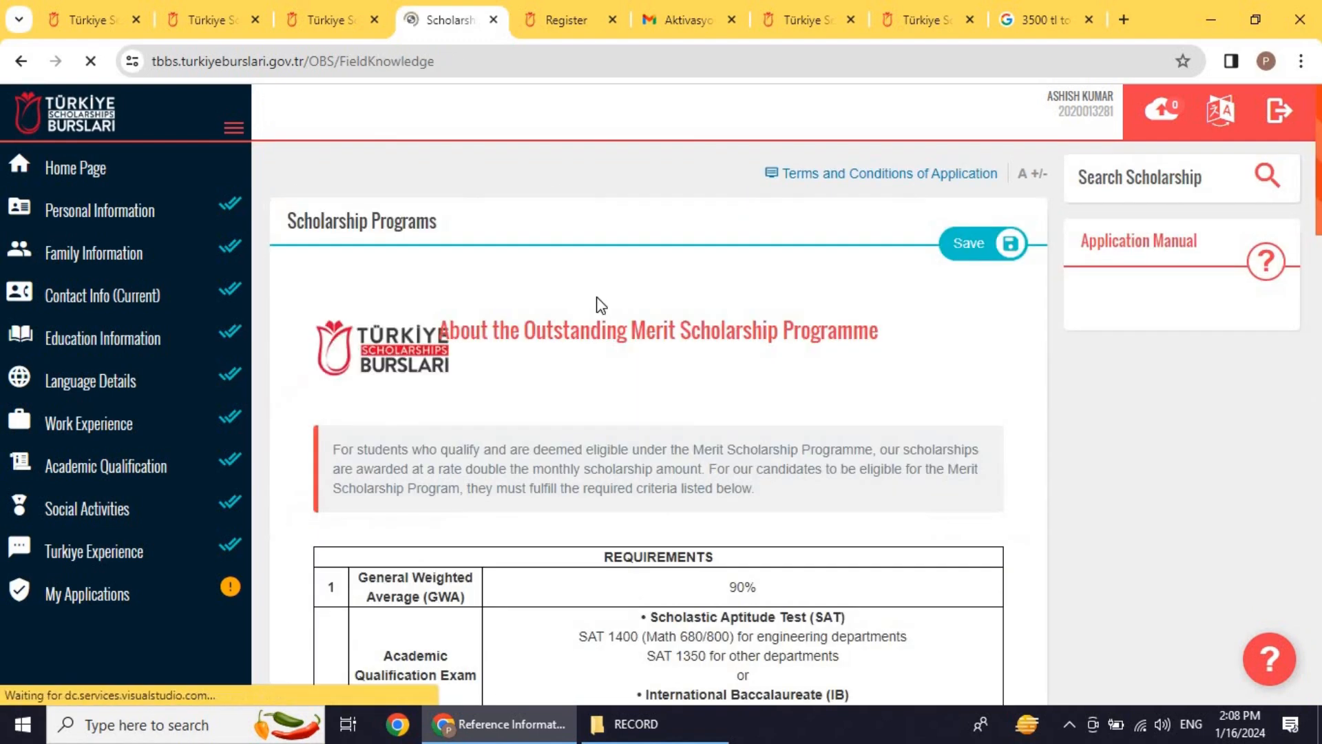
scroll(640, 342, down, 1)
scroll(644, 342, down, 15)
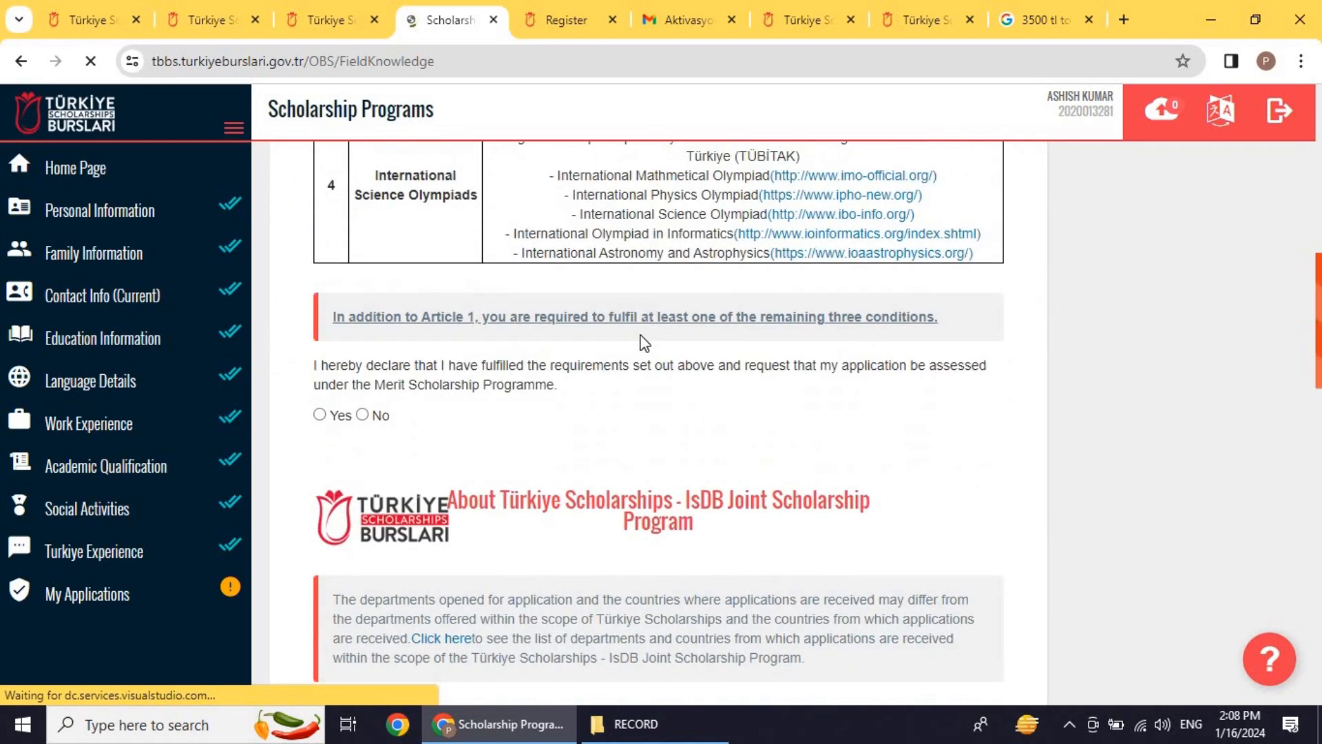
scroll(644, 342, up, 5)
scroll(644, 343, down, 12)
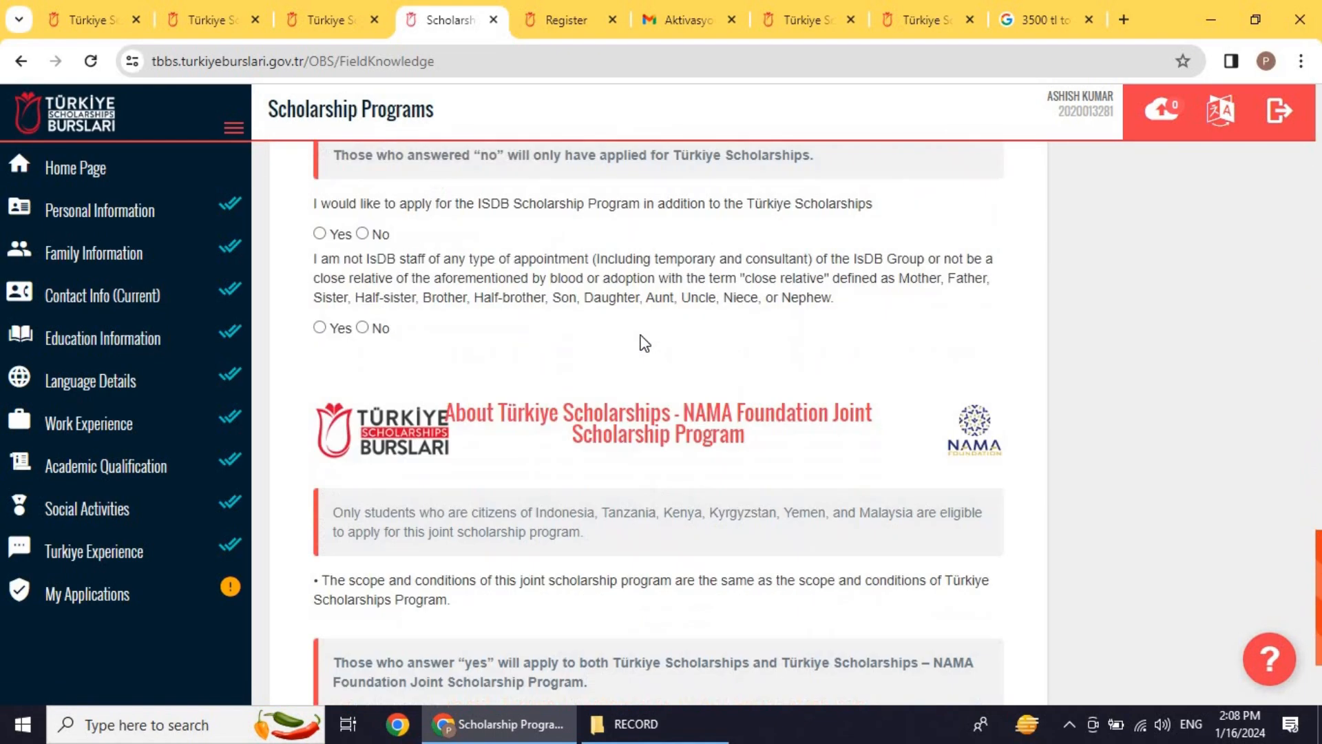
scroll(640, 342, up, 1)
scroll(640, 342, down, 3)
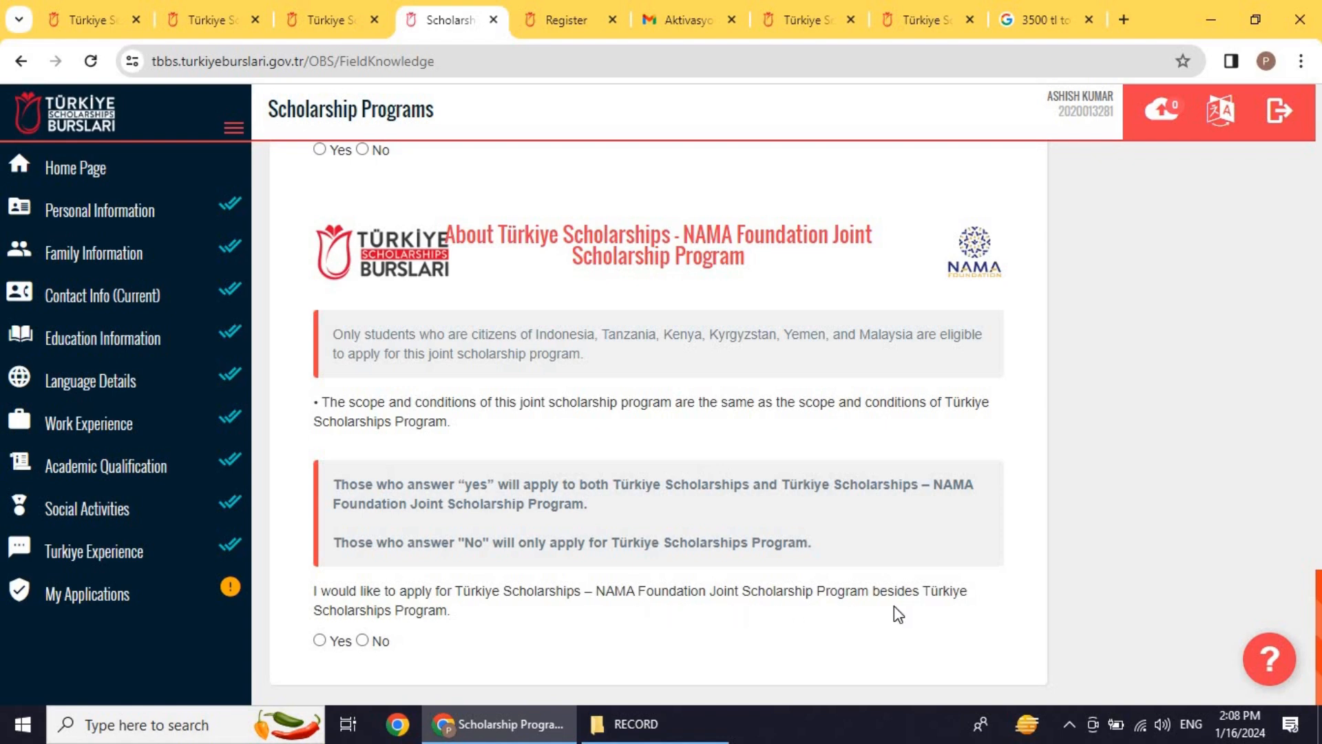
scroll(526, 513, up, 5)
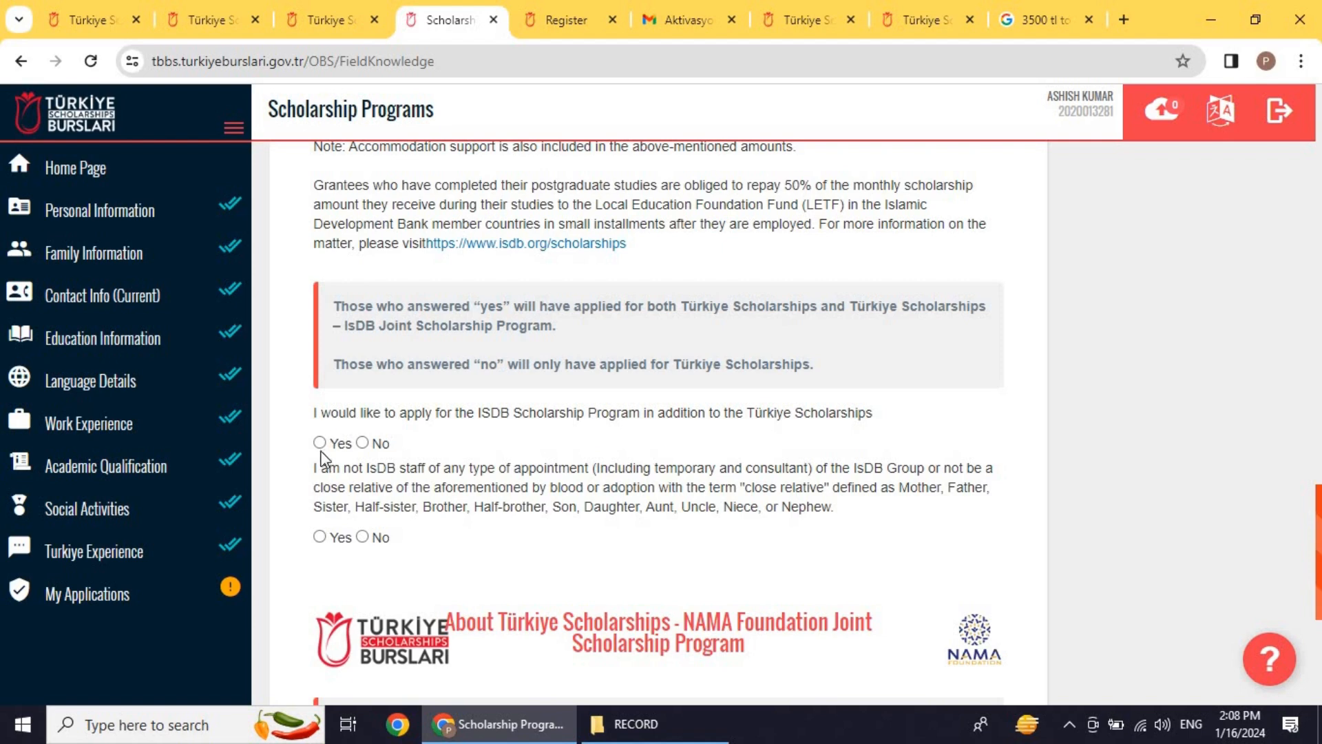
scroll(376, 519, down, 5)
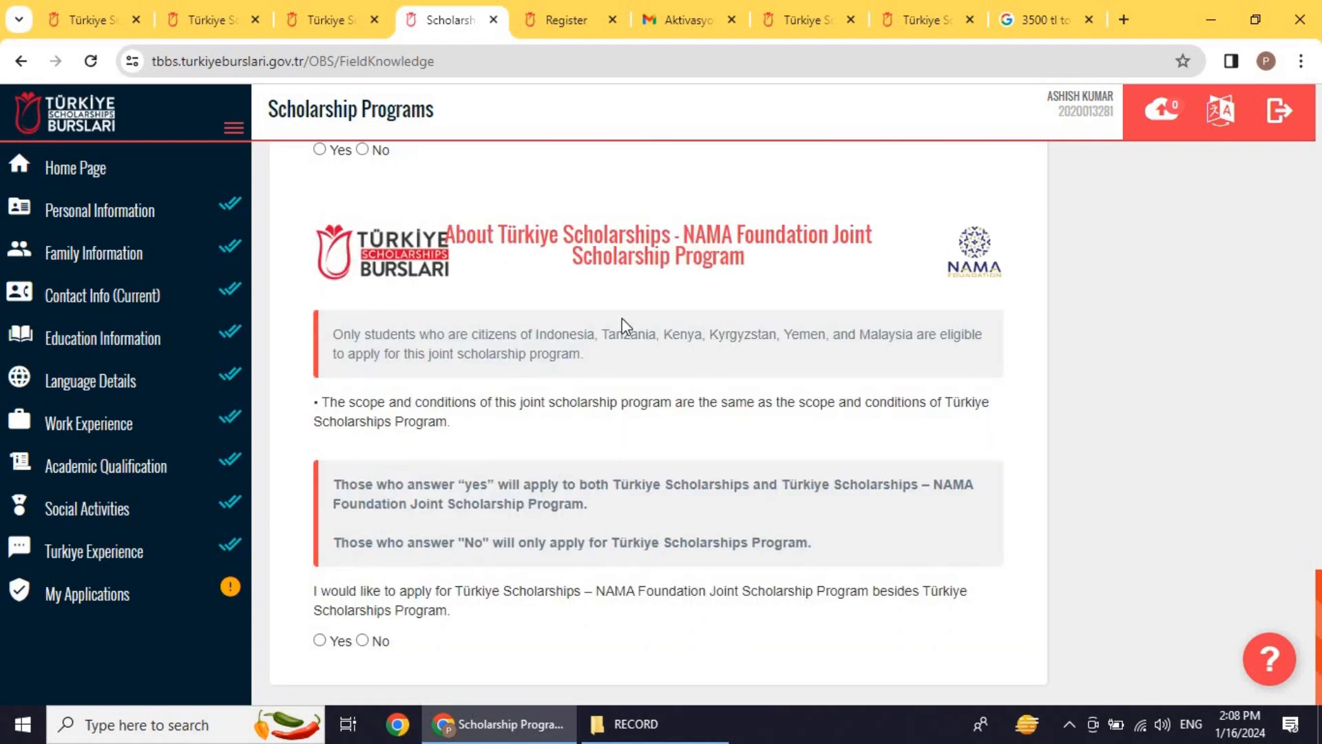
scroll(510, 297, up, 12)
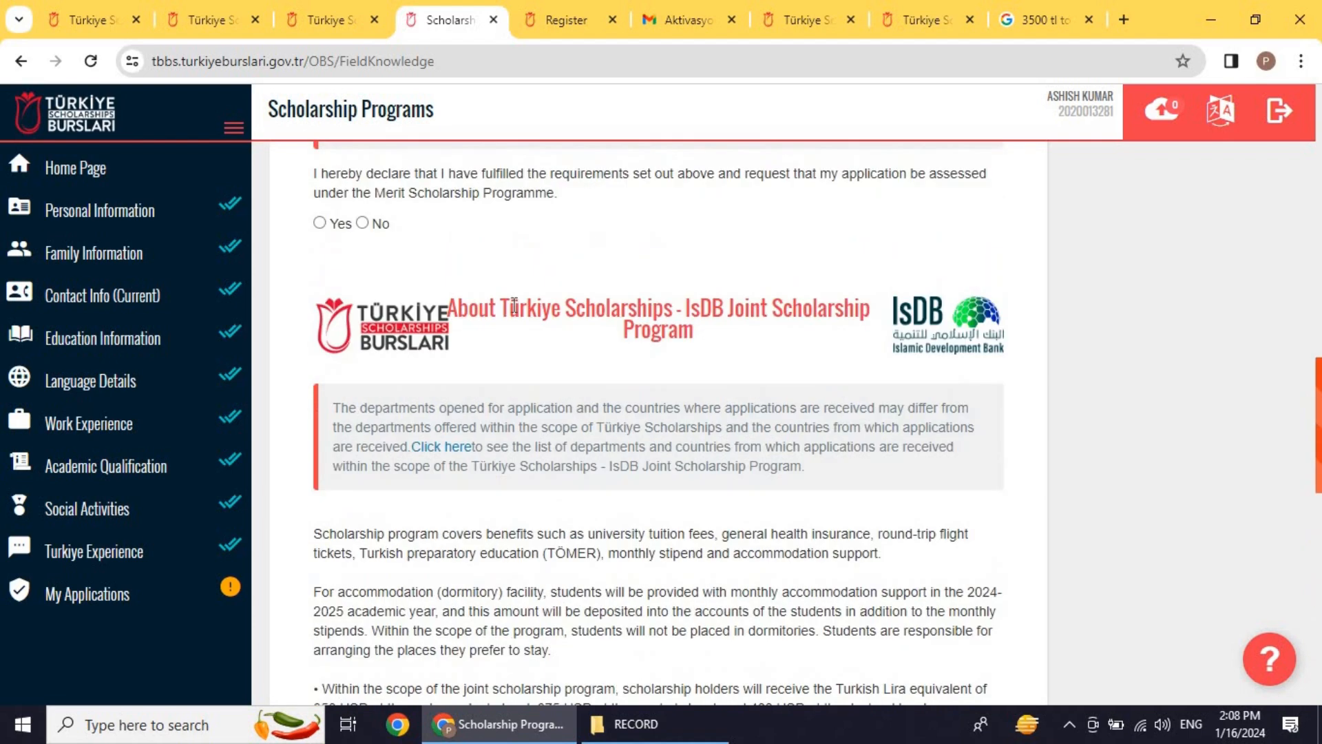
scroll(540, 342, up, 10)
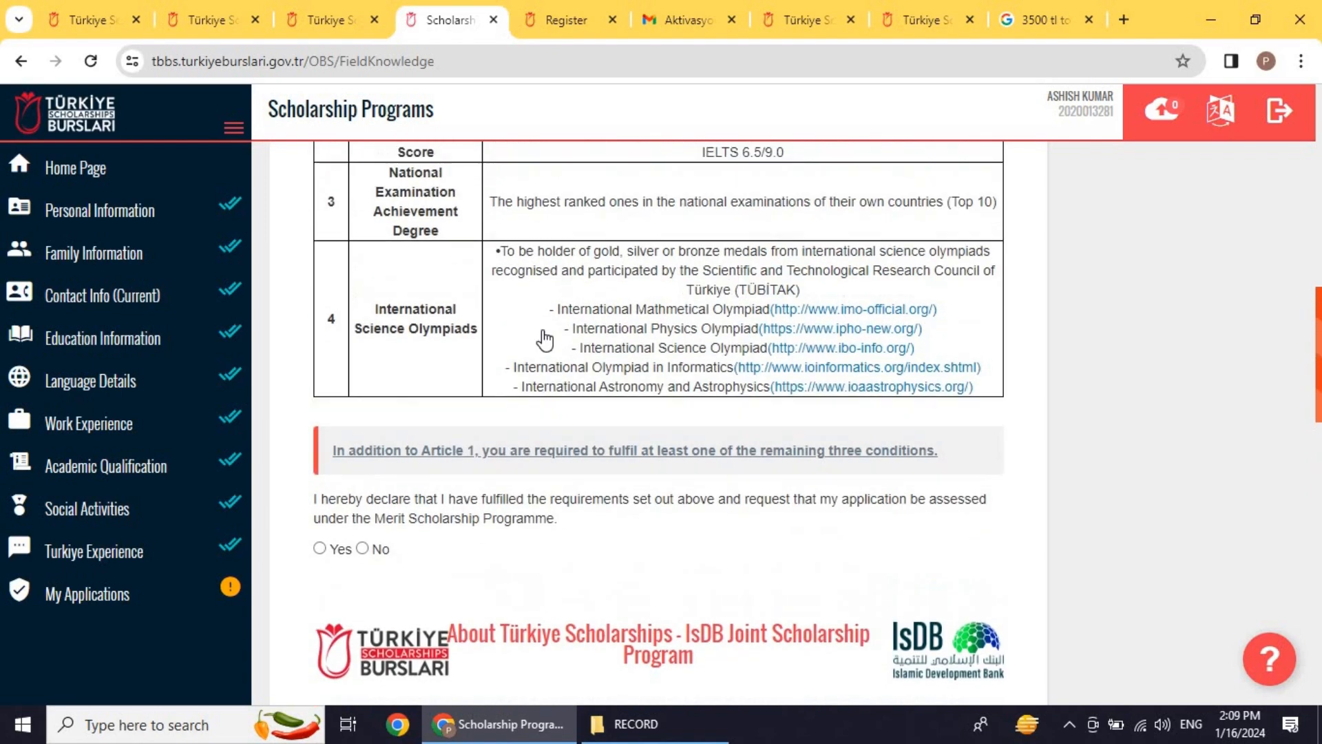
scroll(544, 340, up, 7)
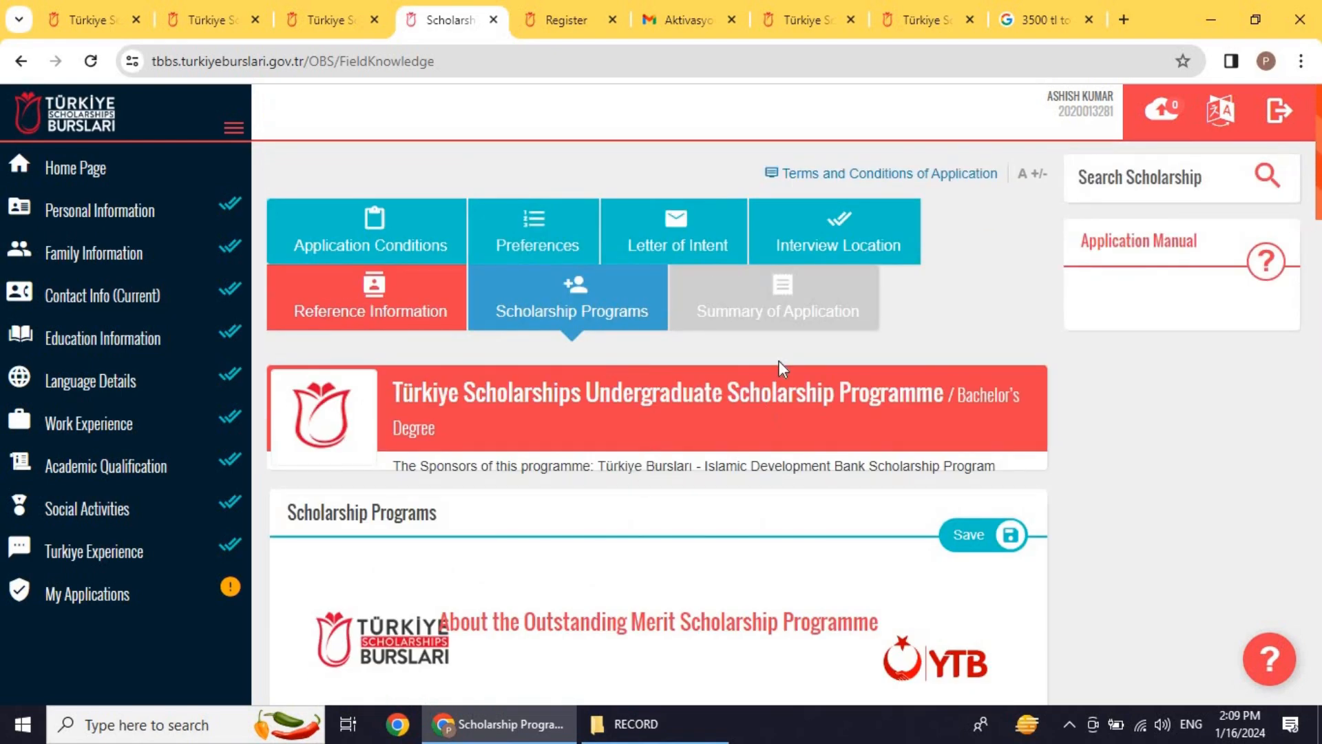
Step: Try the application summary, then return to the Outstanding Merit Scholarship Programme requirements
click(767, 317)
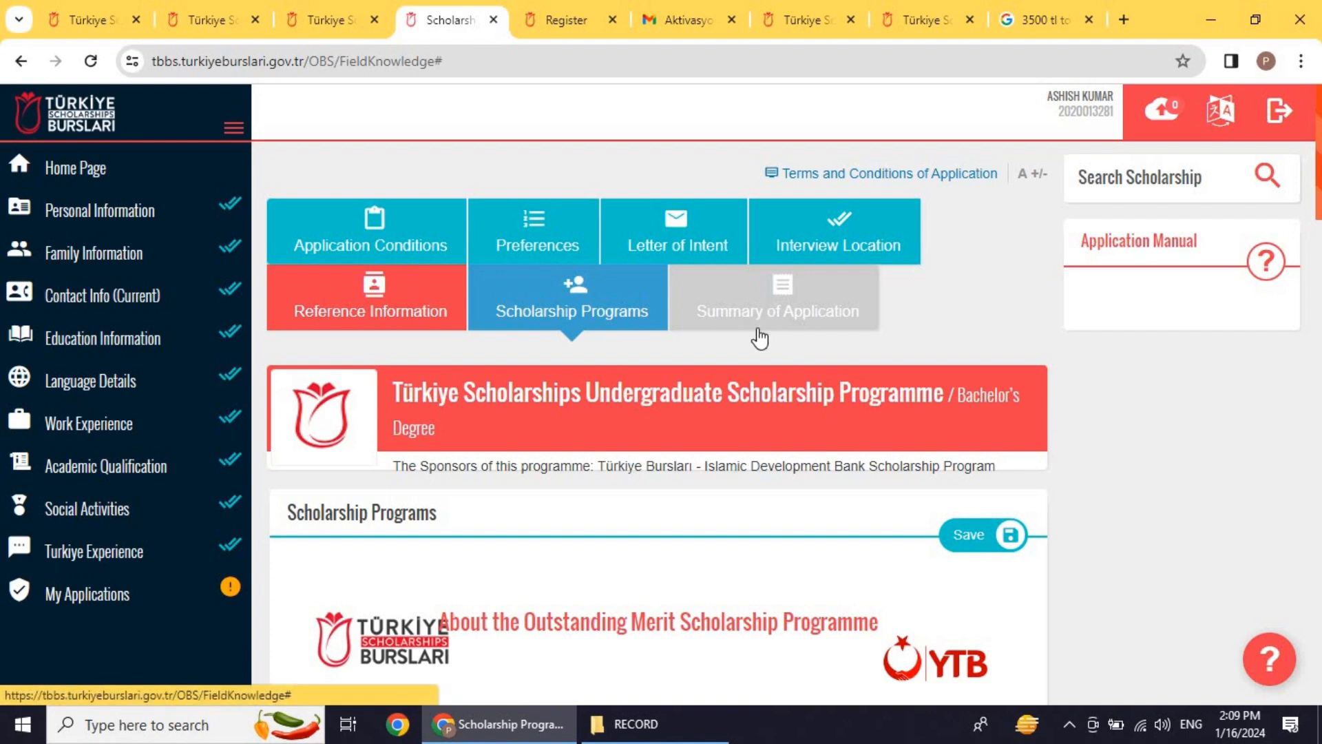
scroll(771, 338, down, 4)
scroll(964, 441, up, 3)
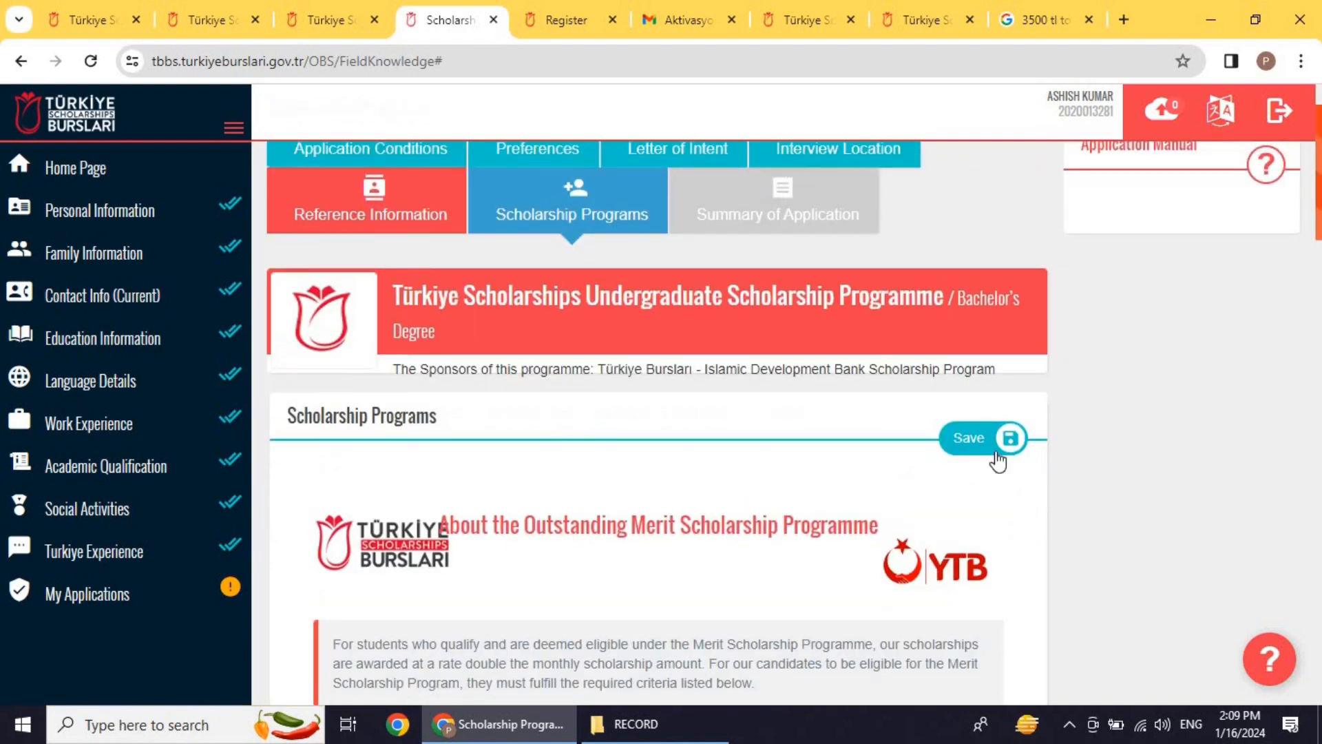
scroll(860, 413, up, 1)
scroll(704, 372, down, 5)
scroll(706, 381, down, 15)
scroll(705, 380, up, 20)
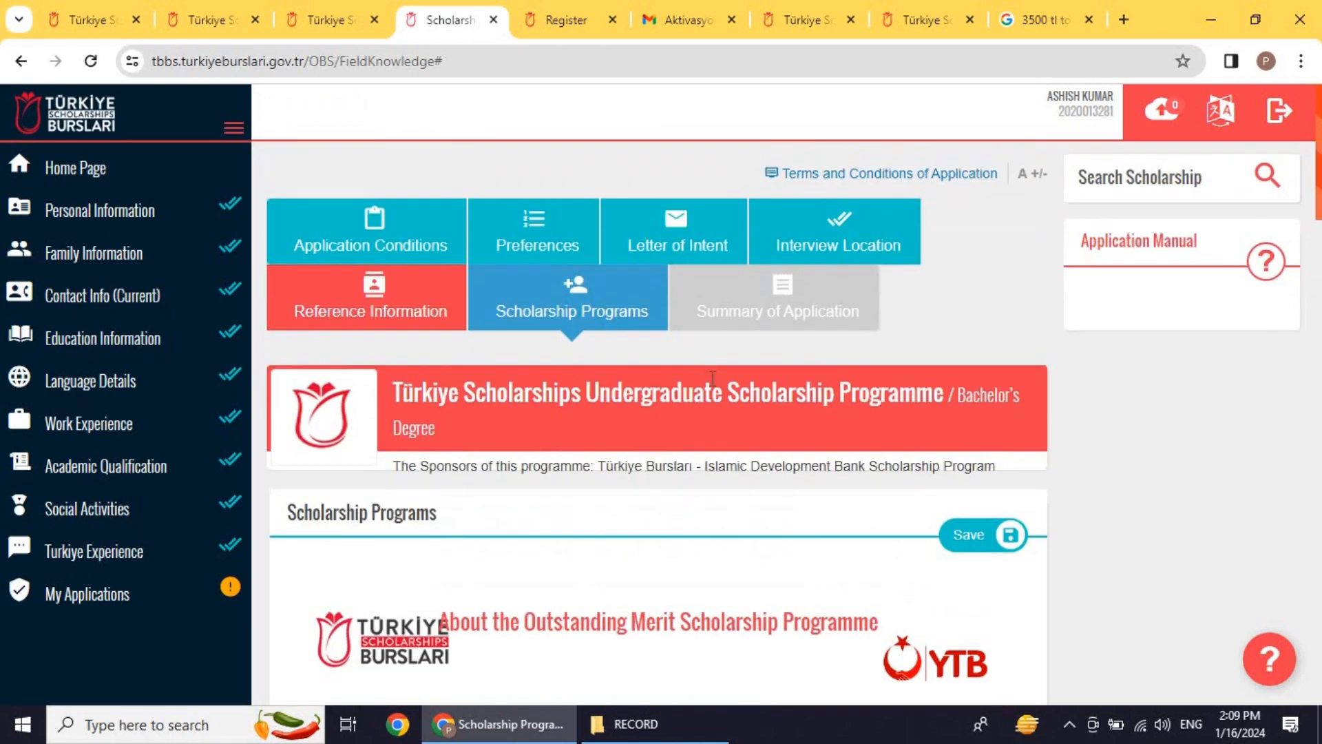